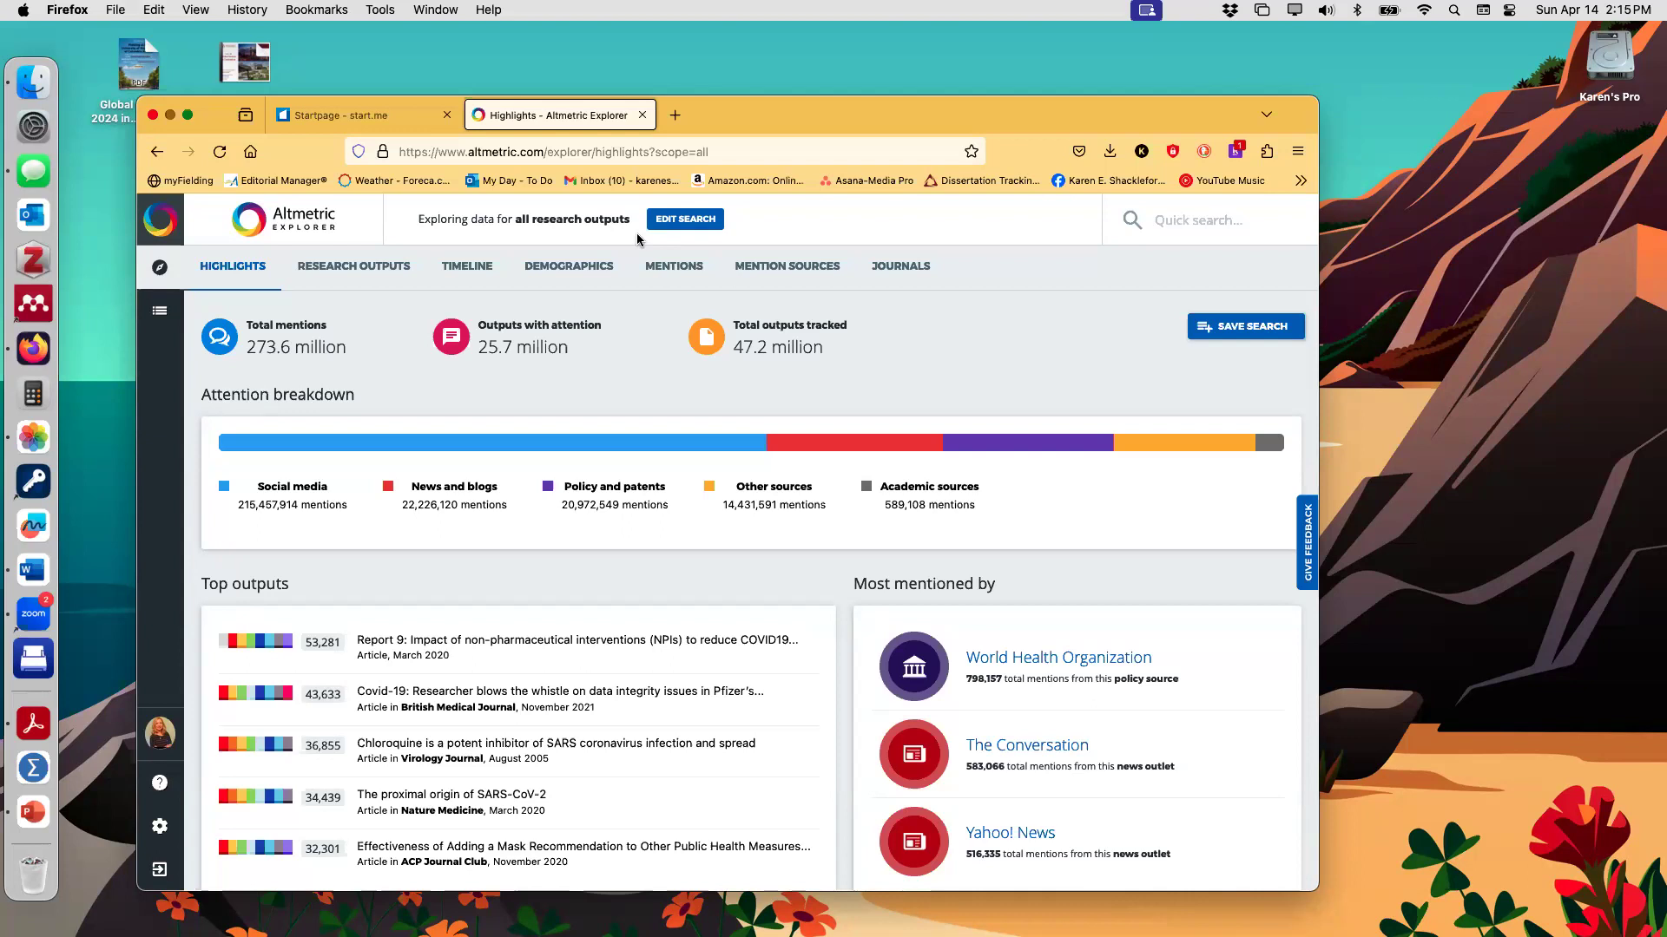
Step: Open the advanced search form and limit the type of output to articles only
{"action": "left_click_drag", "start_coordinate": [856, 111], "coordinate": [849, 103]}
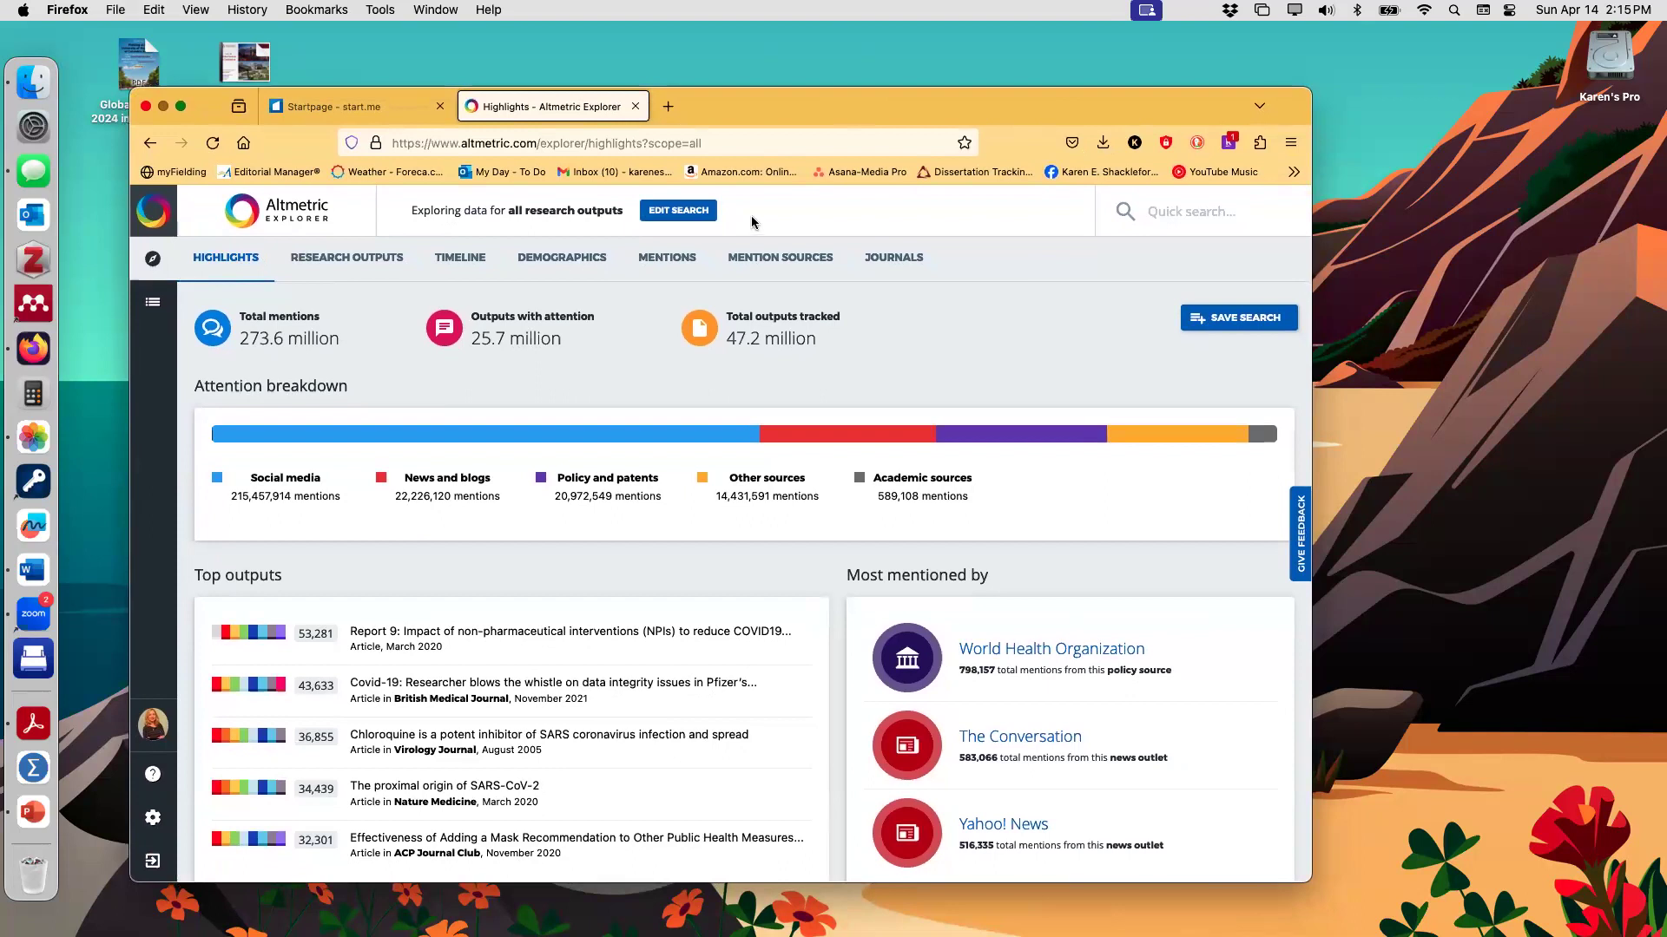
{"action": "left_click", "coordinate": [697, 213]}
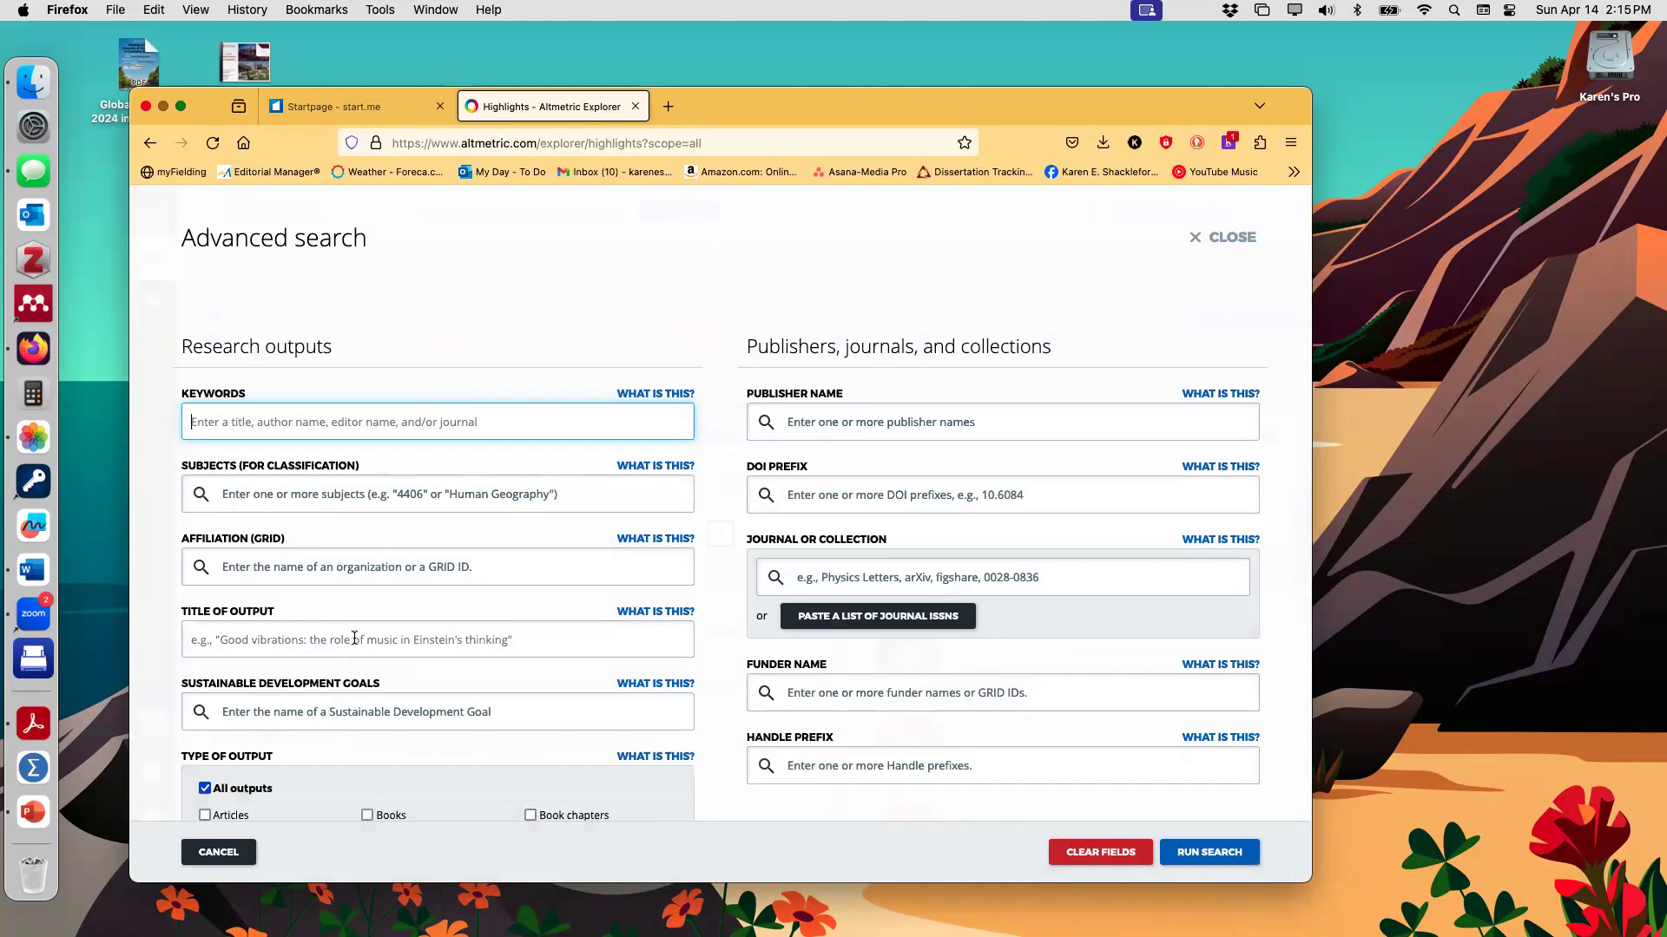
{"action": "scroll", "coordinate": [330, 712], "scroll_direction": "down", "scroll_amount": 3}
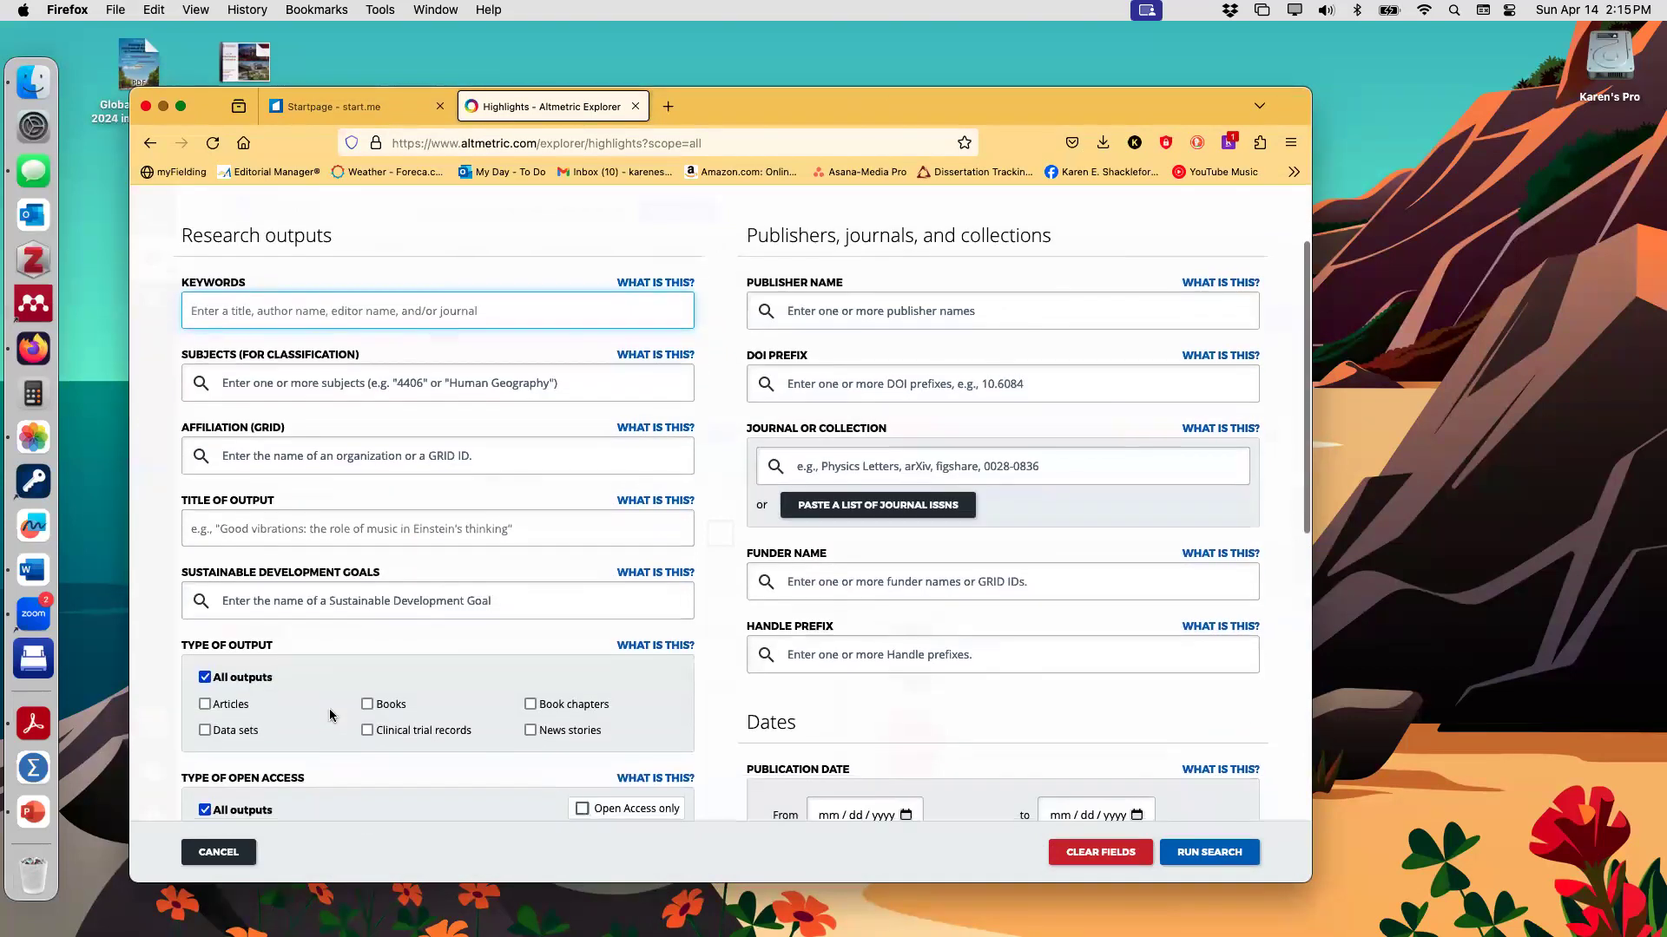
{"action": "scroll", "coordinate": [330, 712], "scroll_direction": "down", "scroll_amount": 1}
{"action": "left_click", "coordinate": [205, 670]}
{"action": "scroll", "coordinate": [497, 636], "scroll_direction": "down", "scroll_amount": 5}
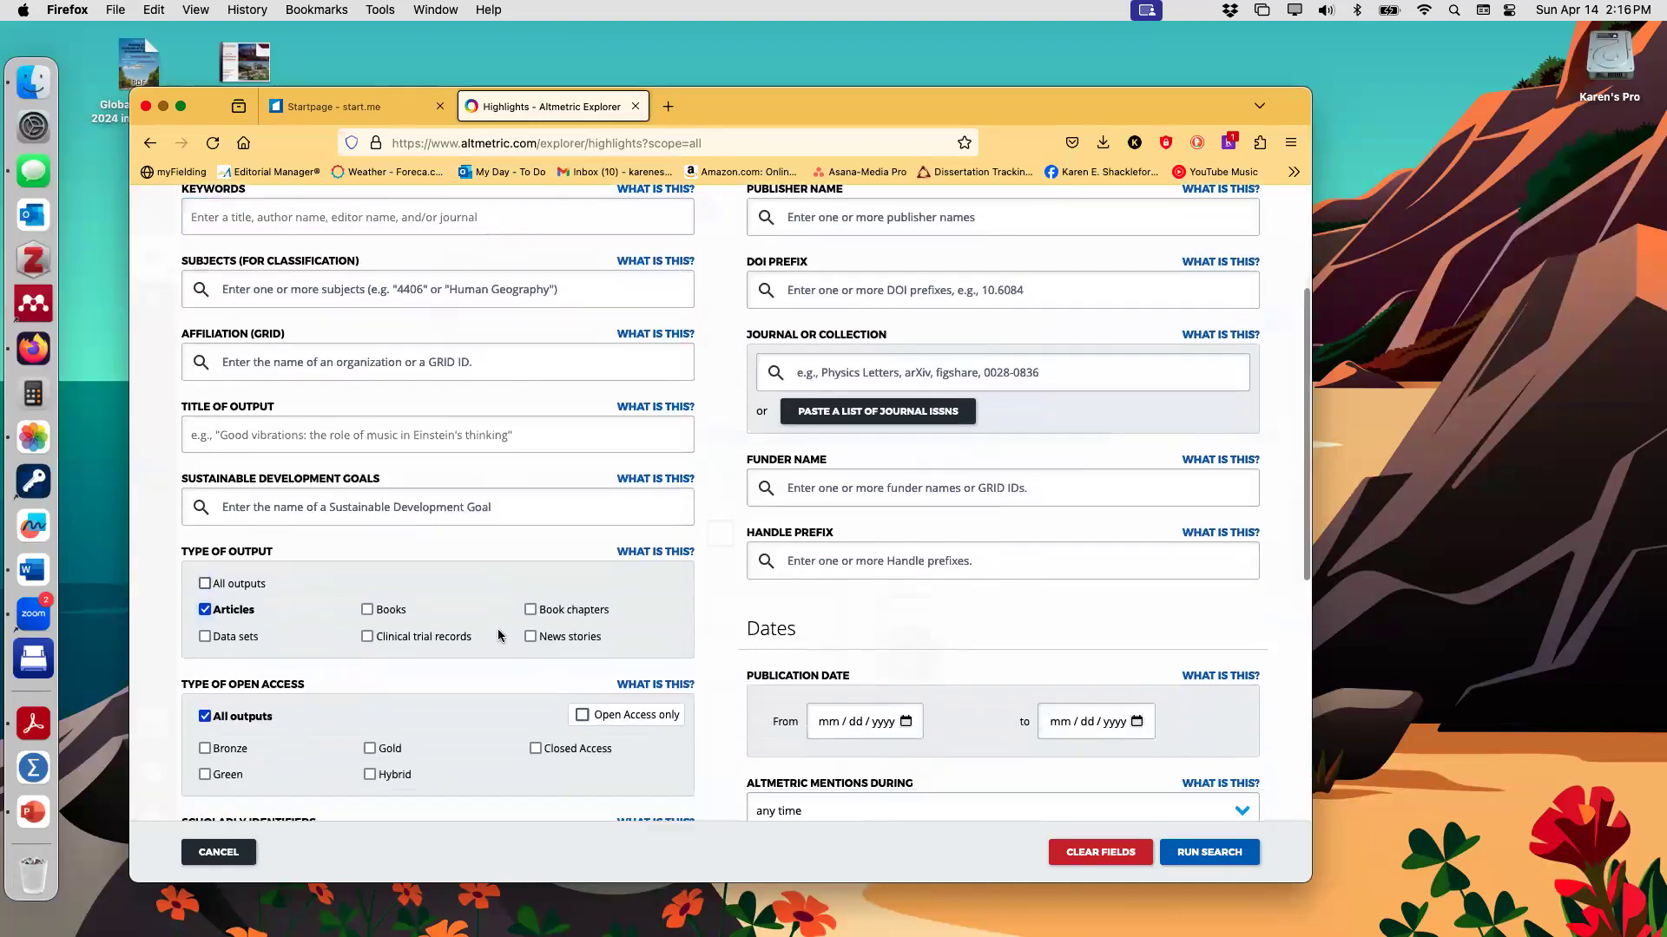
Step: Add Psychology of Popular Media as the journal filter in the advanced search
{"action": "scroll", "coordinate": [497, 635], "scroll_direction": "down", "scroll_amount": 4}
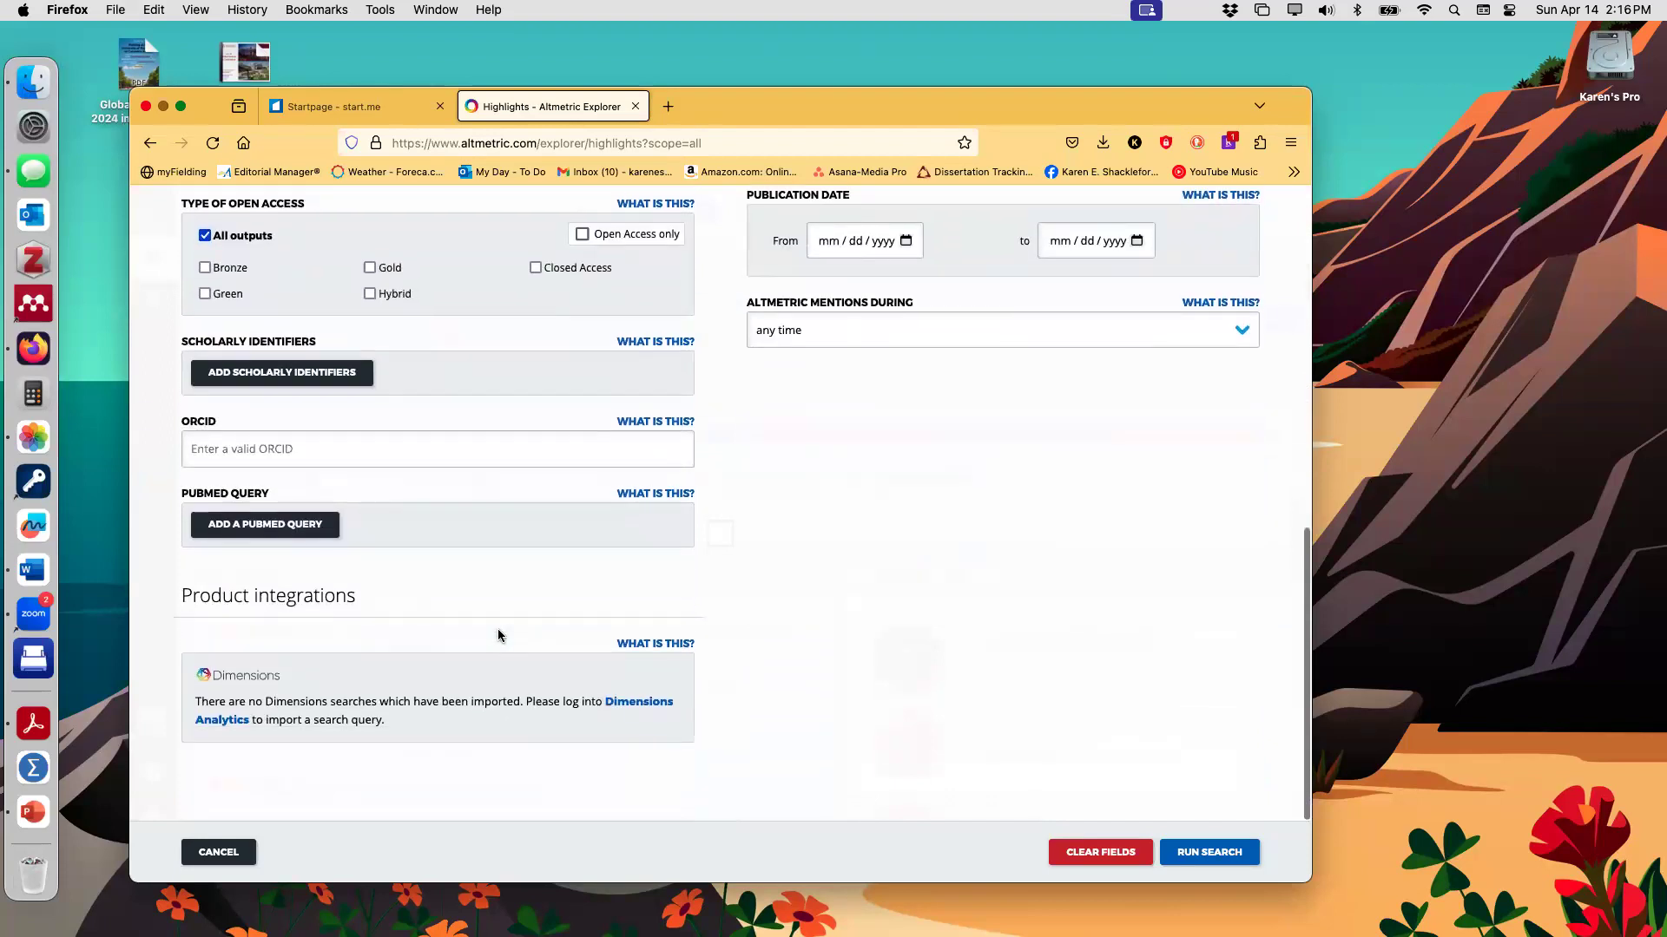
{"action": "scroll", "coordinate": [498, 635], "scroll_direction": "up", "scroll_amount": 5}
{"action": "scroll", "coordinate": [497, 628], "scroll_direction": "up", "scroll_amount": 3}
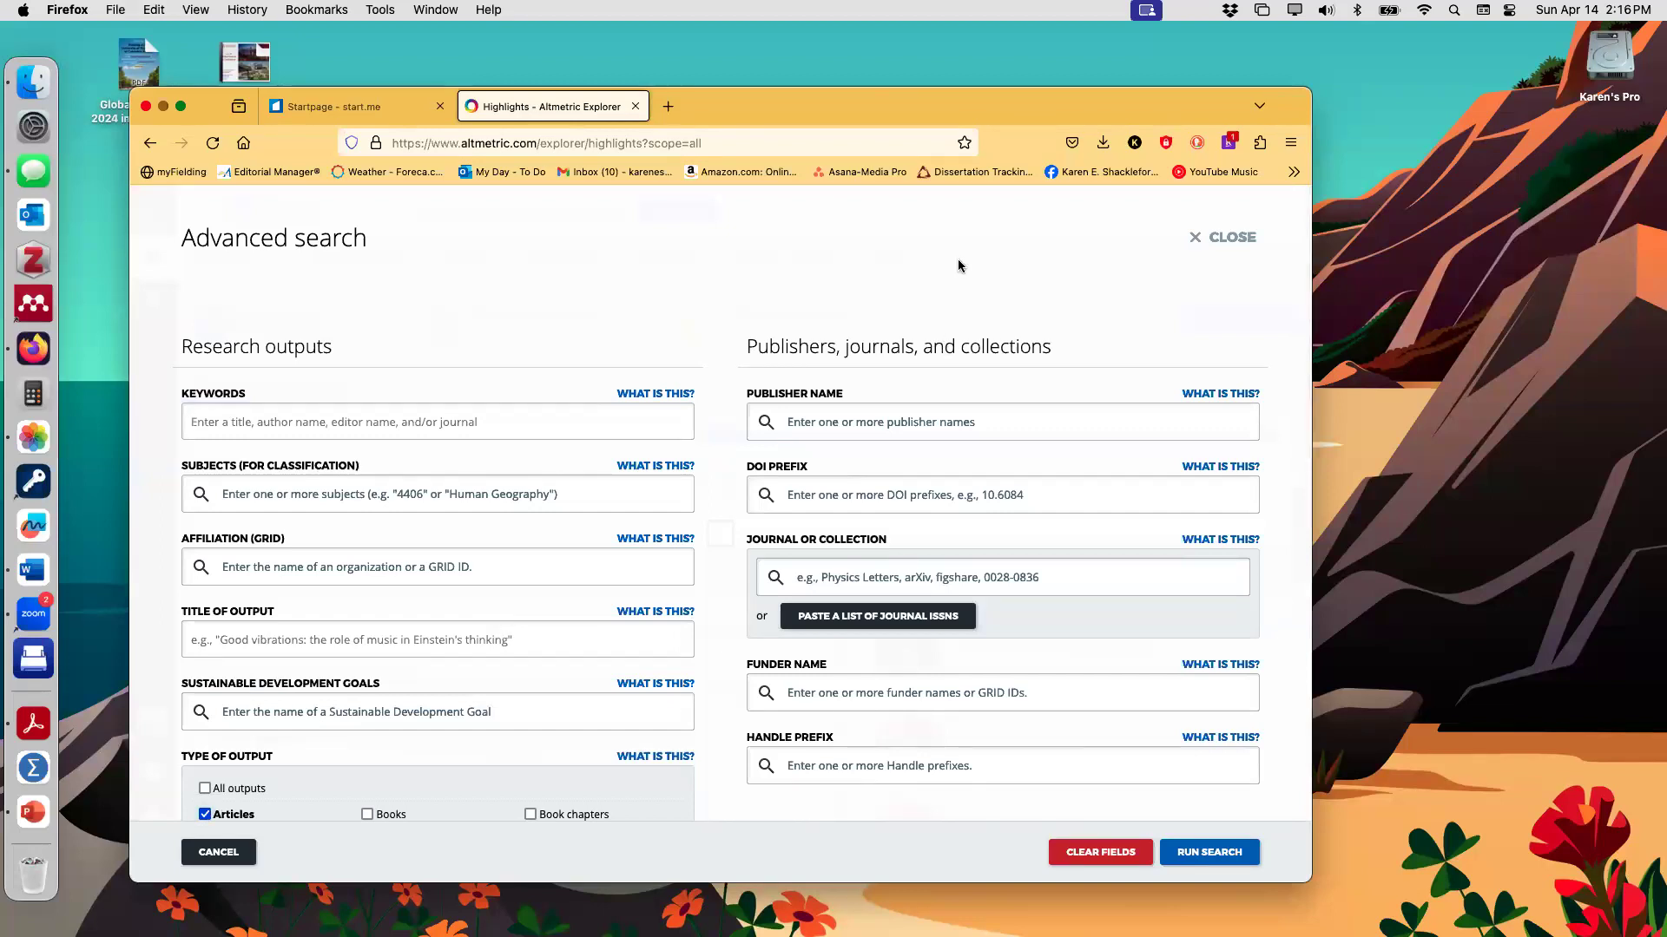
{"action": "scroll", "coordinate": [959, 265], "scroll_direction": "down", "scroll_amount": 1}
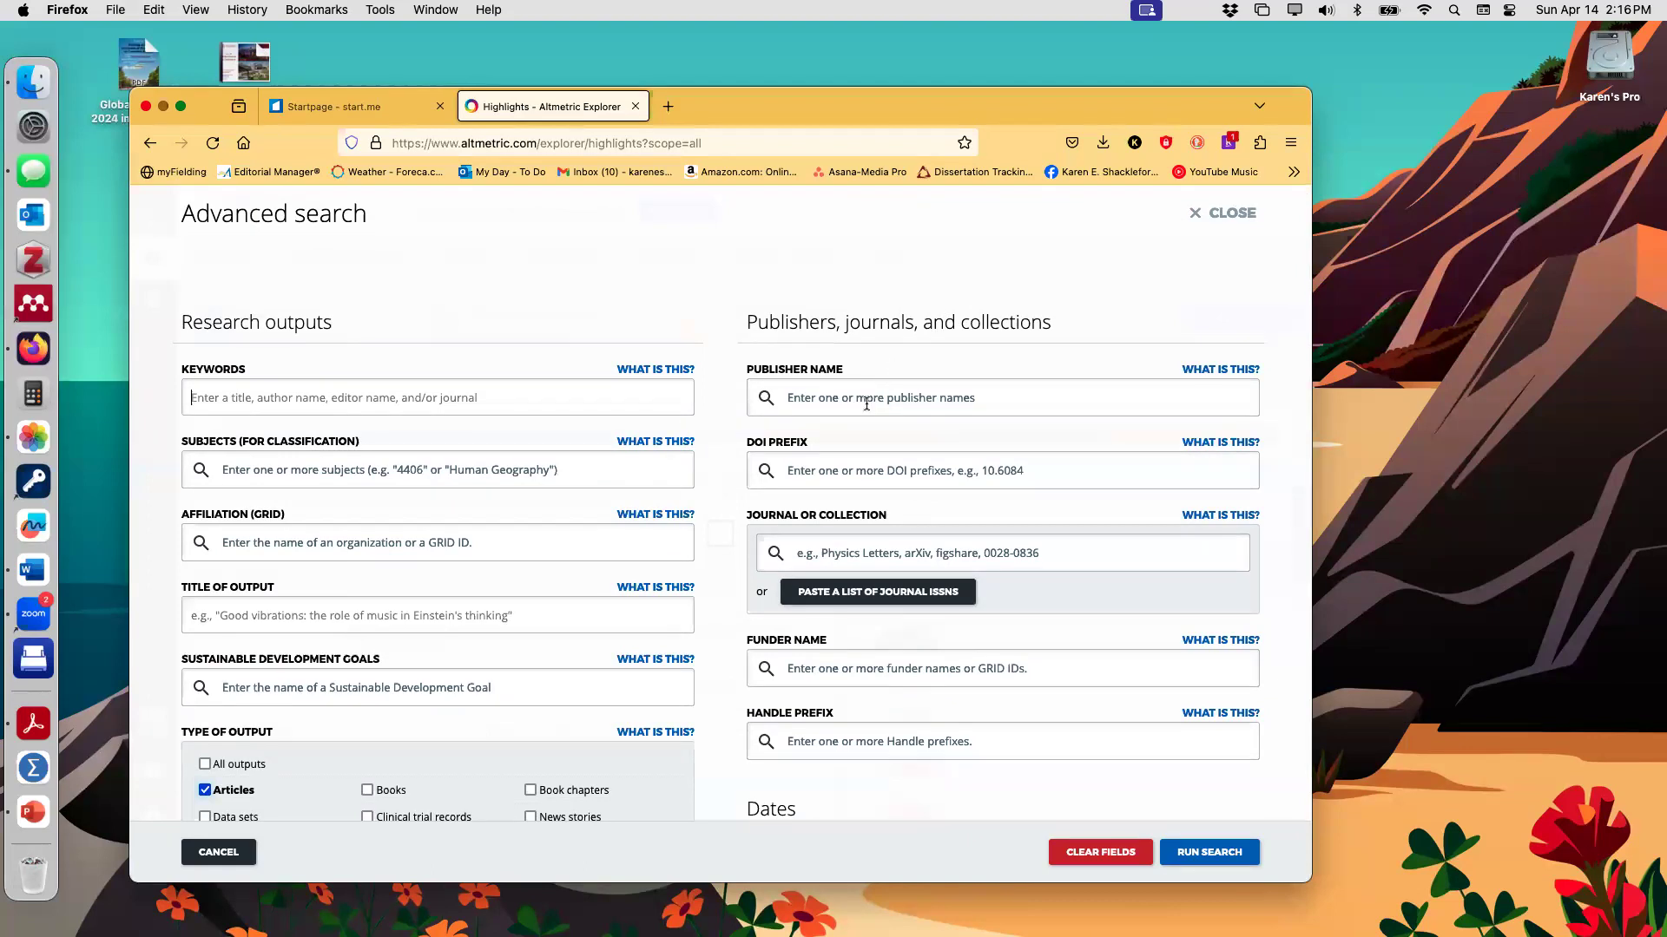
{"action": "scroll", "coordinate": [831, 449], "scroll_direction": "down", "scroll_amount": 2}
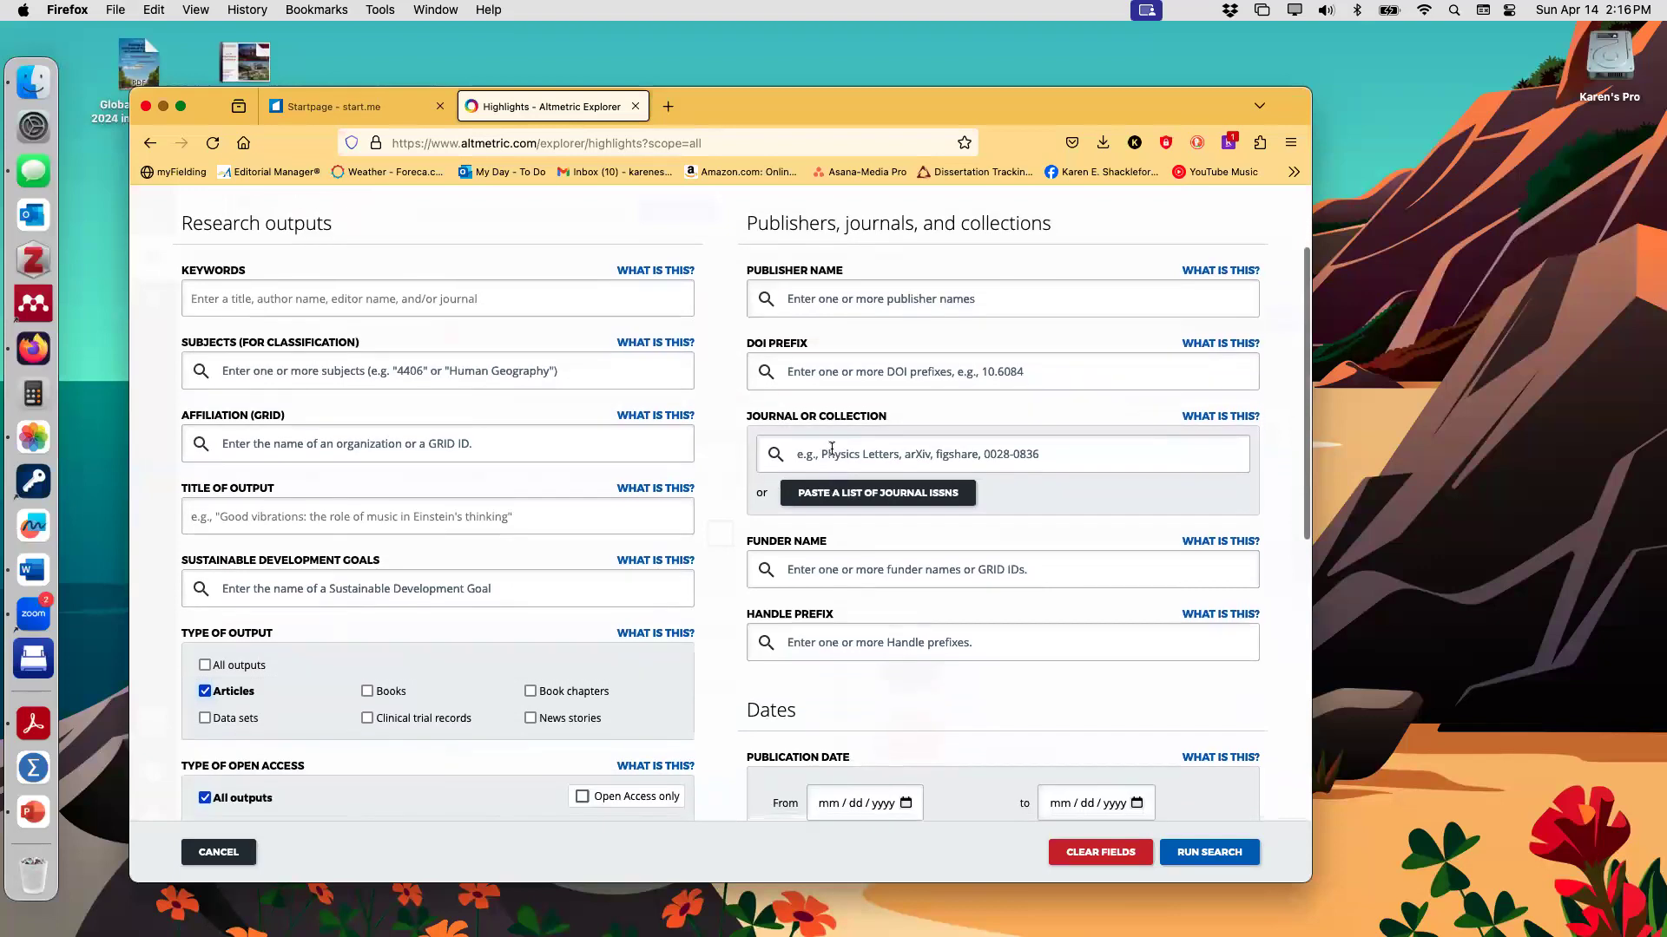
{"action": "left_click", "coordinate": [831, 449]}
{"action": "type", "text": "Psychology of Popular Media"}
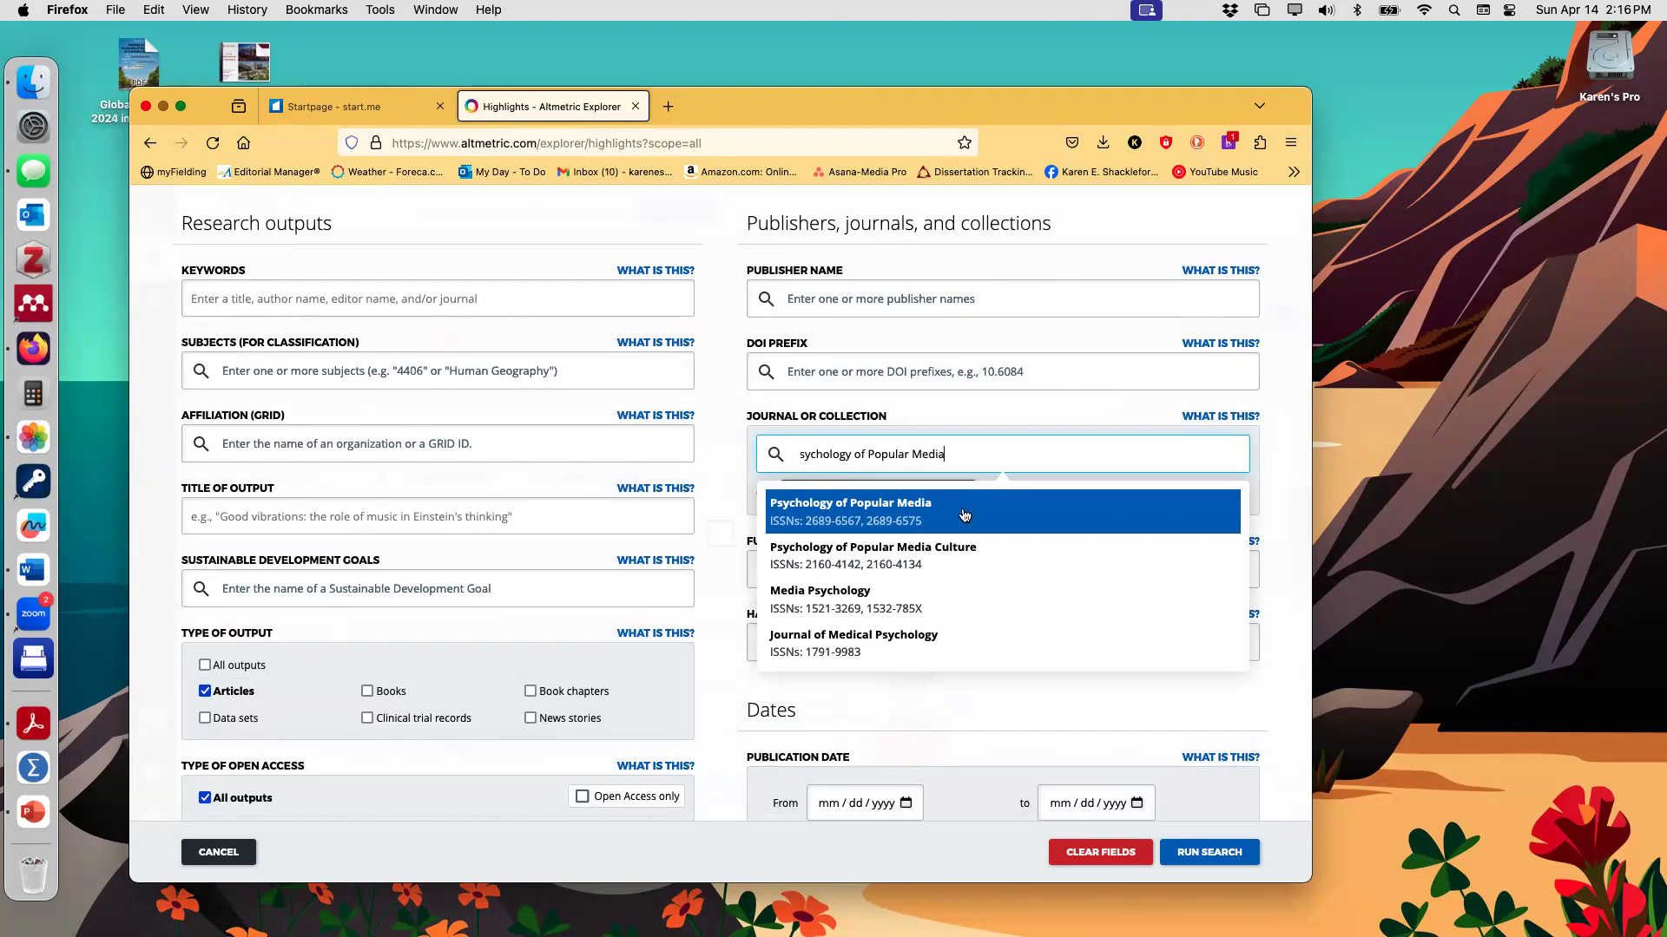
{"action": "left_click", "coordinate": [963, 514]}
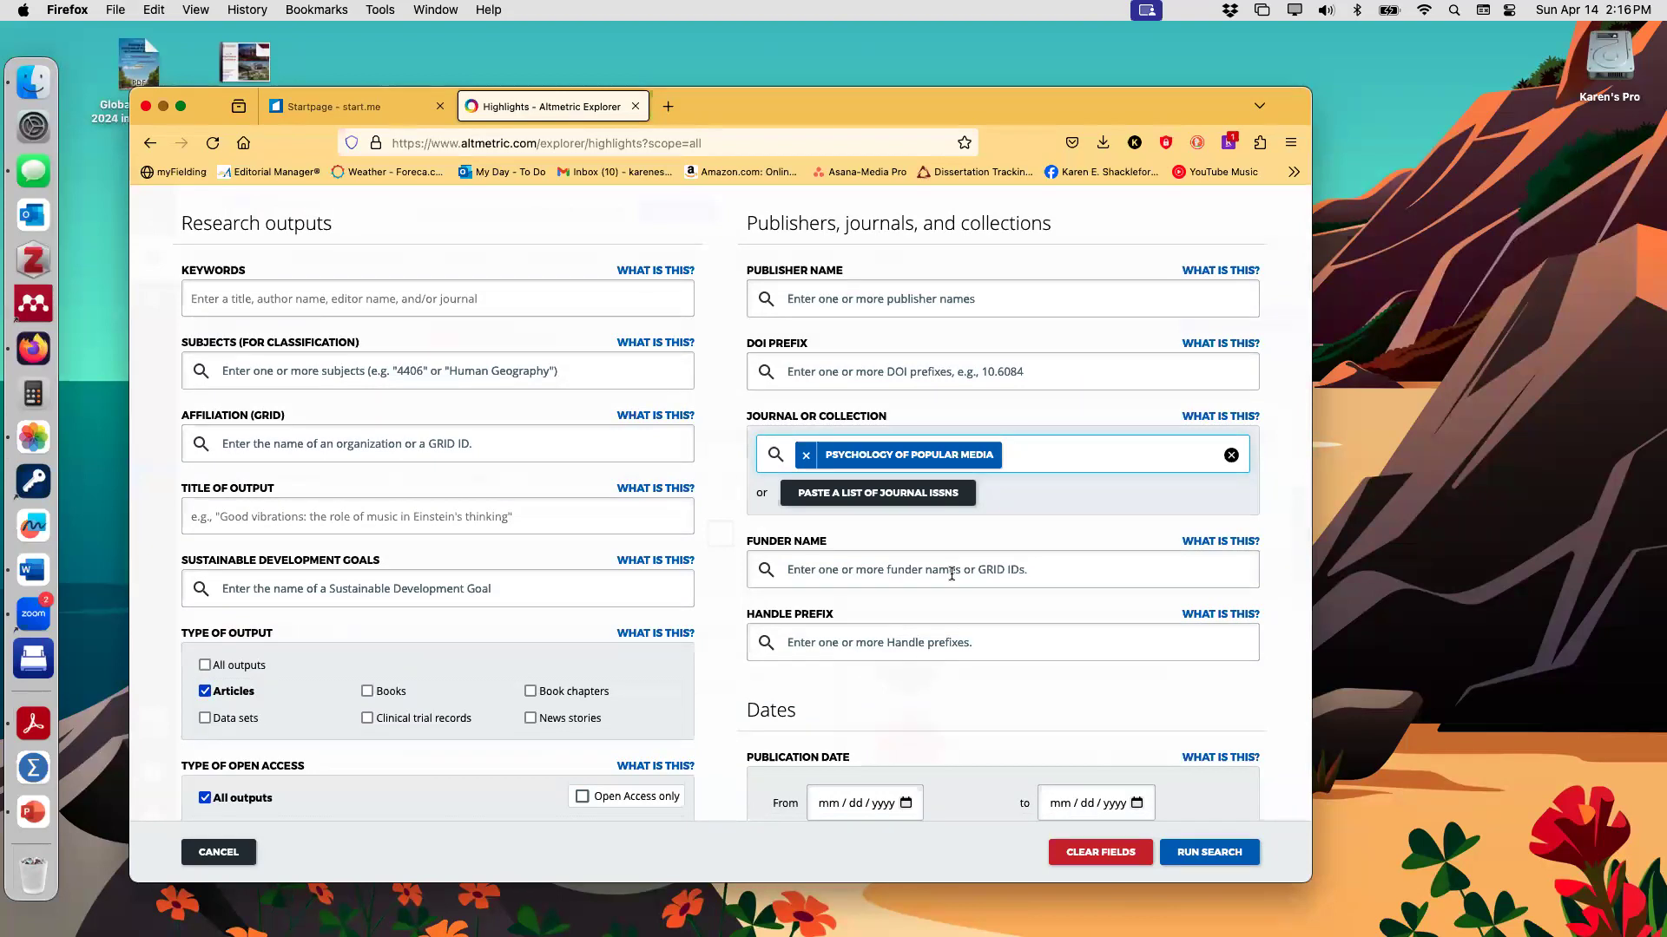
Step: Run the advanced search and enlarge the browser window for the results
{"action": "scroll", "coordinate": [951, 573], "scroll_direction": "down", "scroll_amount": 5}
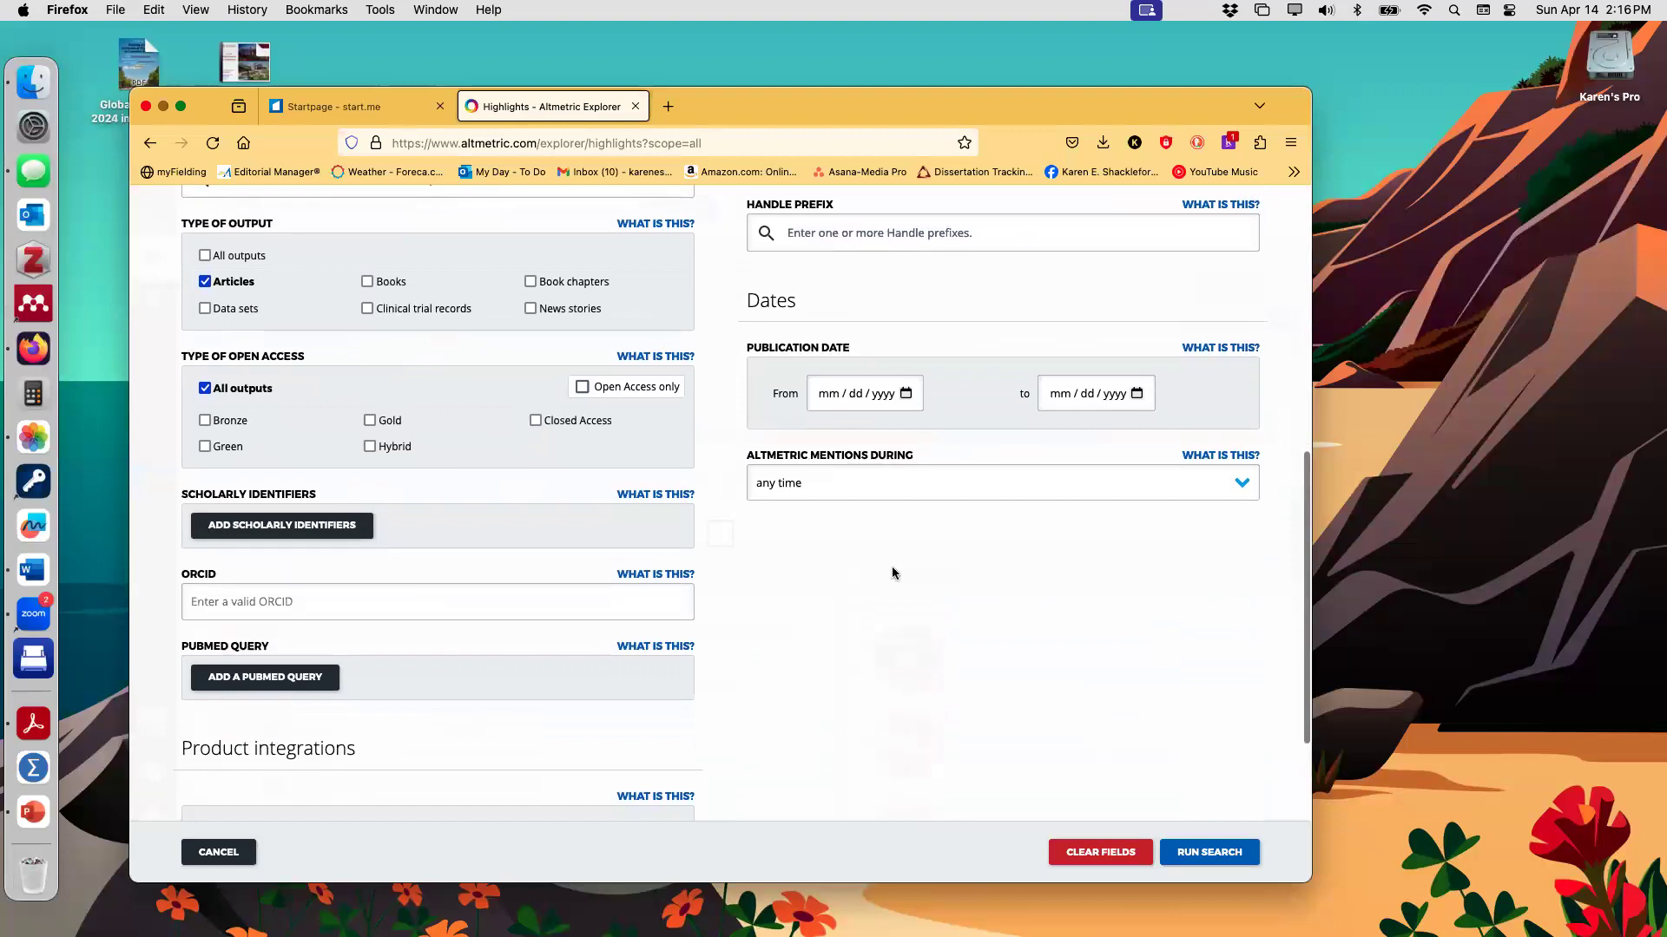
{"action": "scroll", "coordinate": [894, 563], "scroll_direction": "down", "scroll_amount": 2}
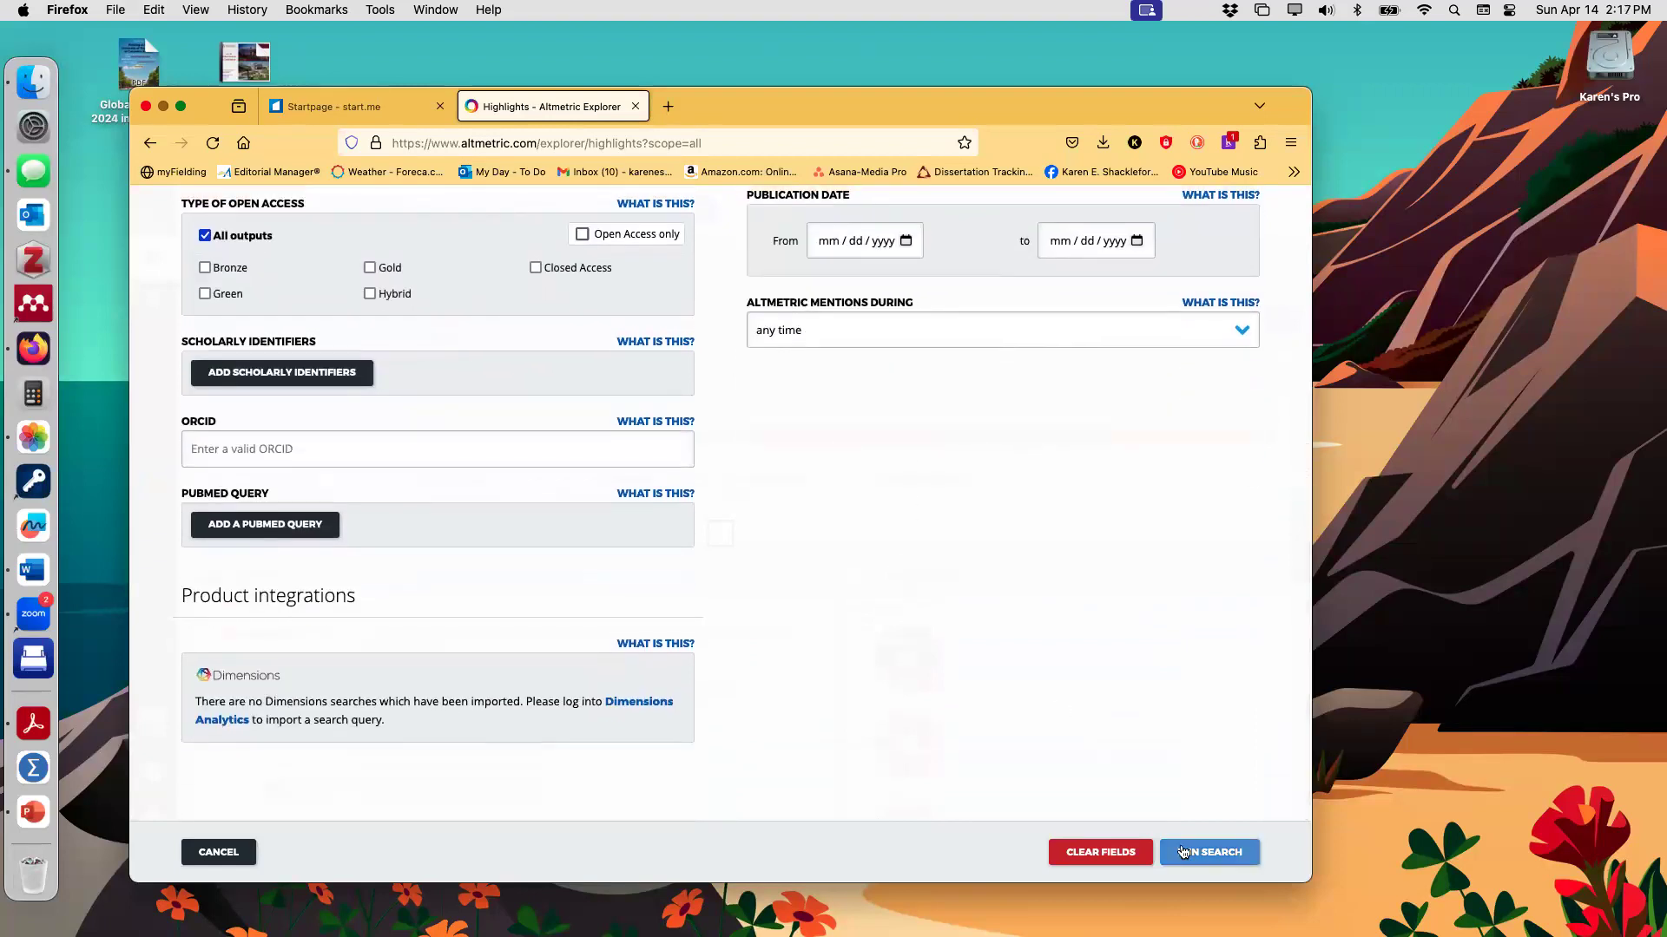
{"action": "left_click", "coordinate": [1199, 859]}
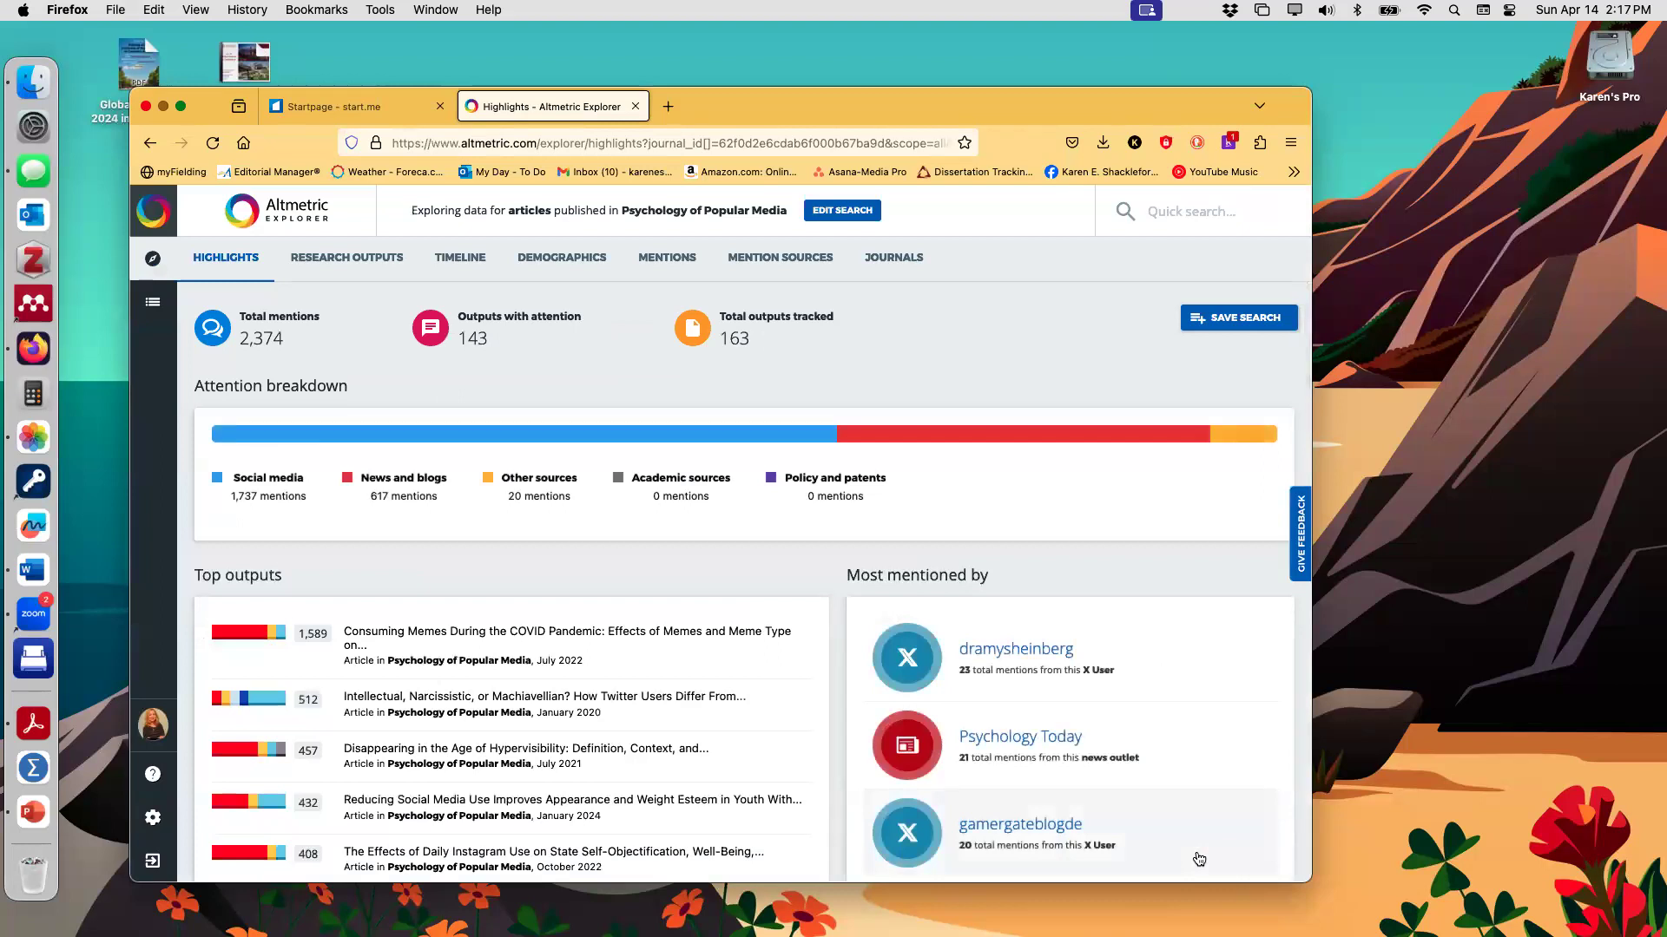
{"action": "left_click_drag", "start_coordinate": [1310, 880], "coordinate": [1466, 902]}
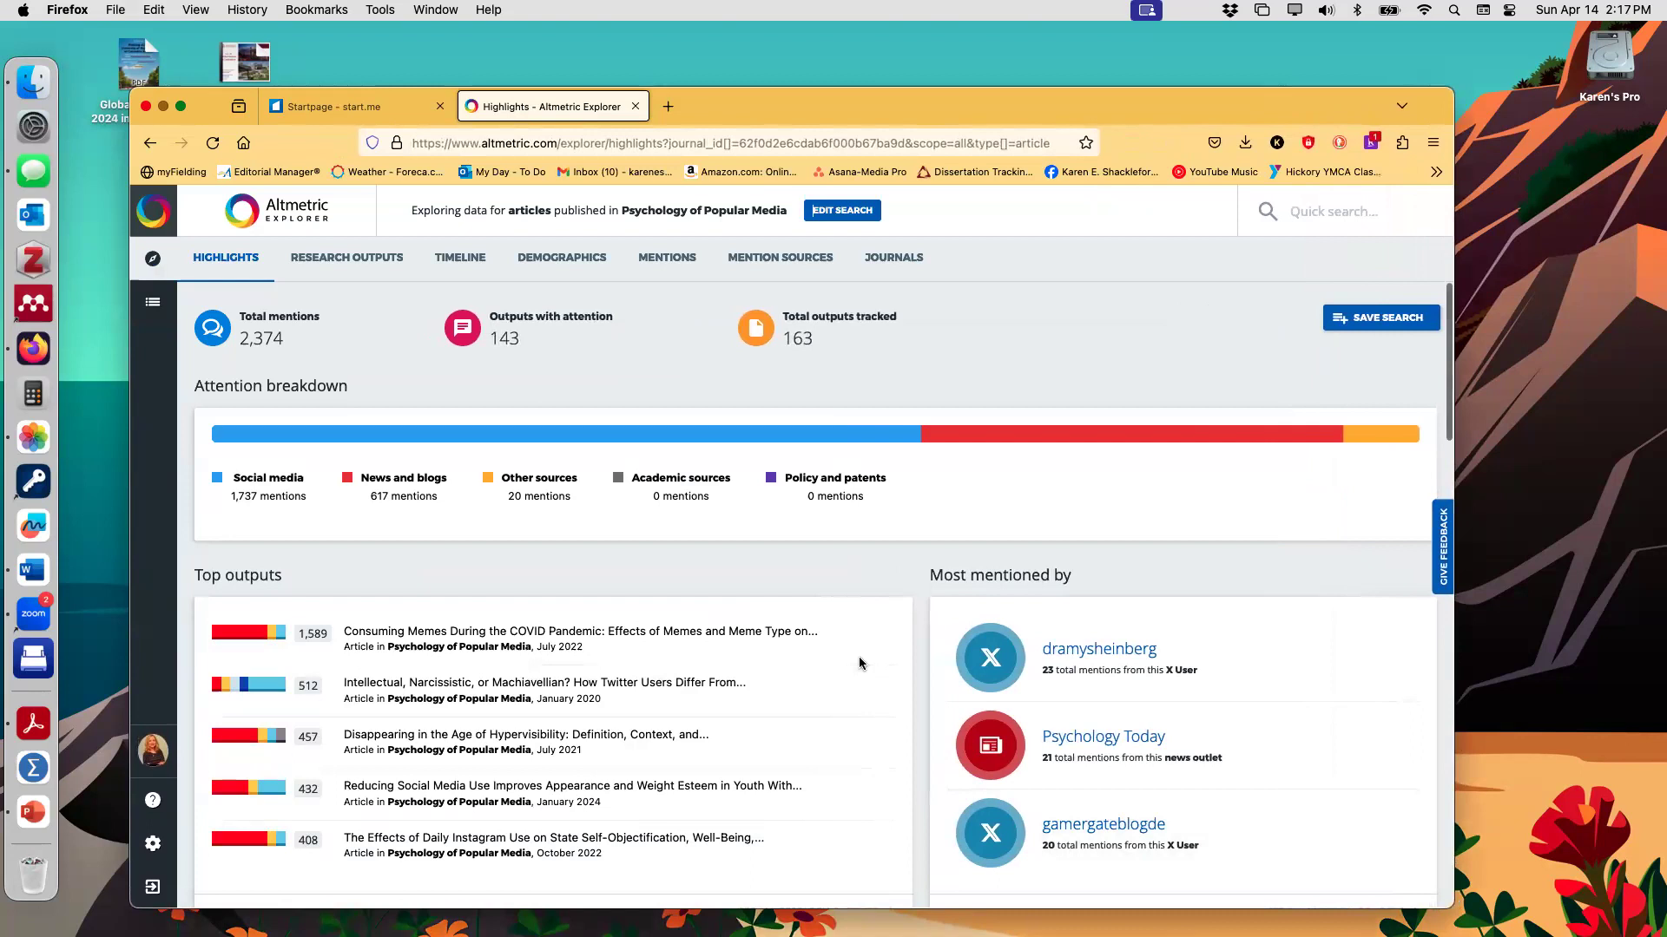
Step: Review the highlights and open the details of the top output, "Consuming Memes During the COVID Pandemic"
{"action": "scroll", "coordinate": [859, 663], "scroll_direction": "down", "scroll_amount": 2}
{"action": "mouse_move", "coordinate": [386, 417]}
{"action": "scroll", "coordinate": [386, 458], "scroll_direction": "up", "scroll_amount": 2}
{"action": "scroll", "coordinate": [573, 349], "scroll_direction": "down", "scroll_amount": 5}
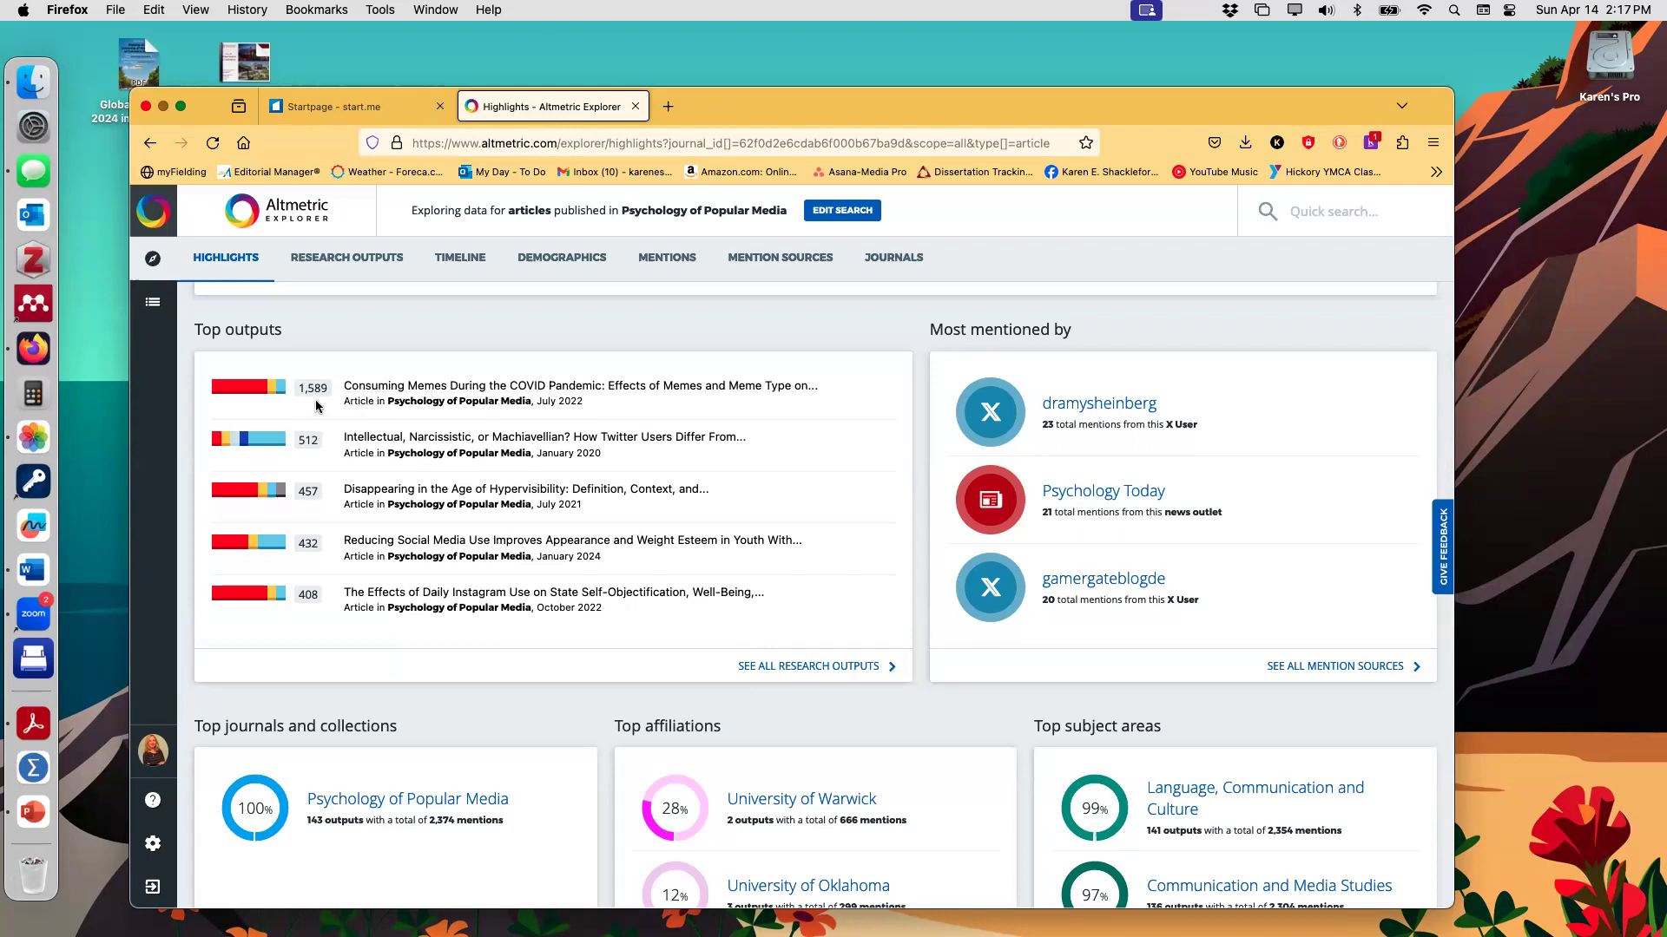
{"action": "scroll", "coordinate": [315, 405], "scroll_direction": "up", "scroll_amount": 1}
{"action": "left_click", "coordinate": [368, 432]}
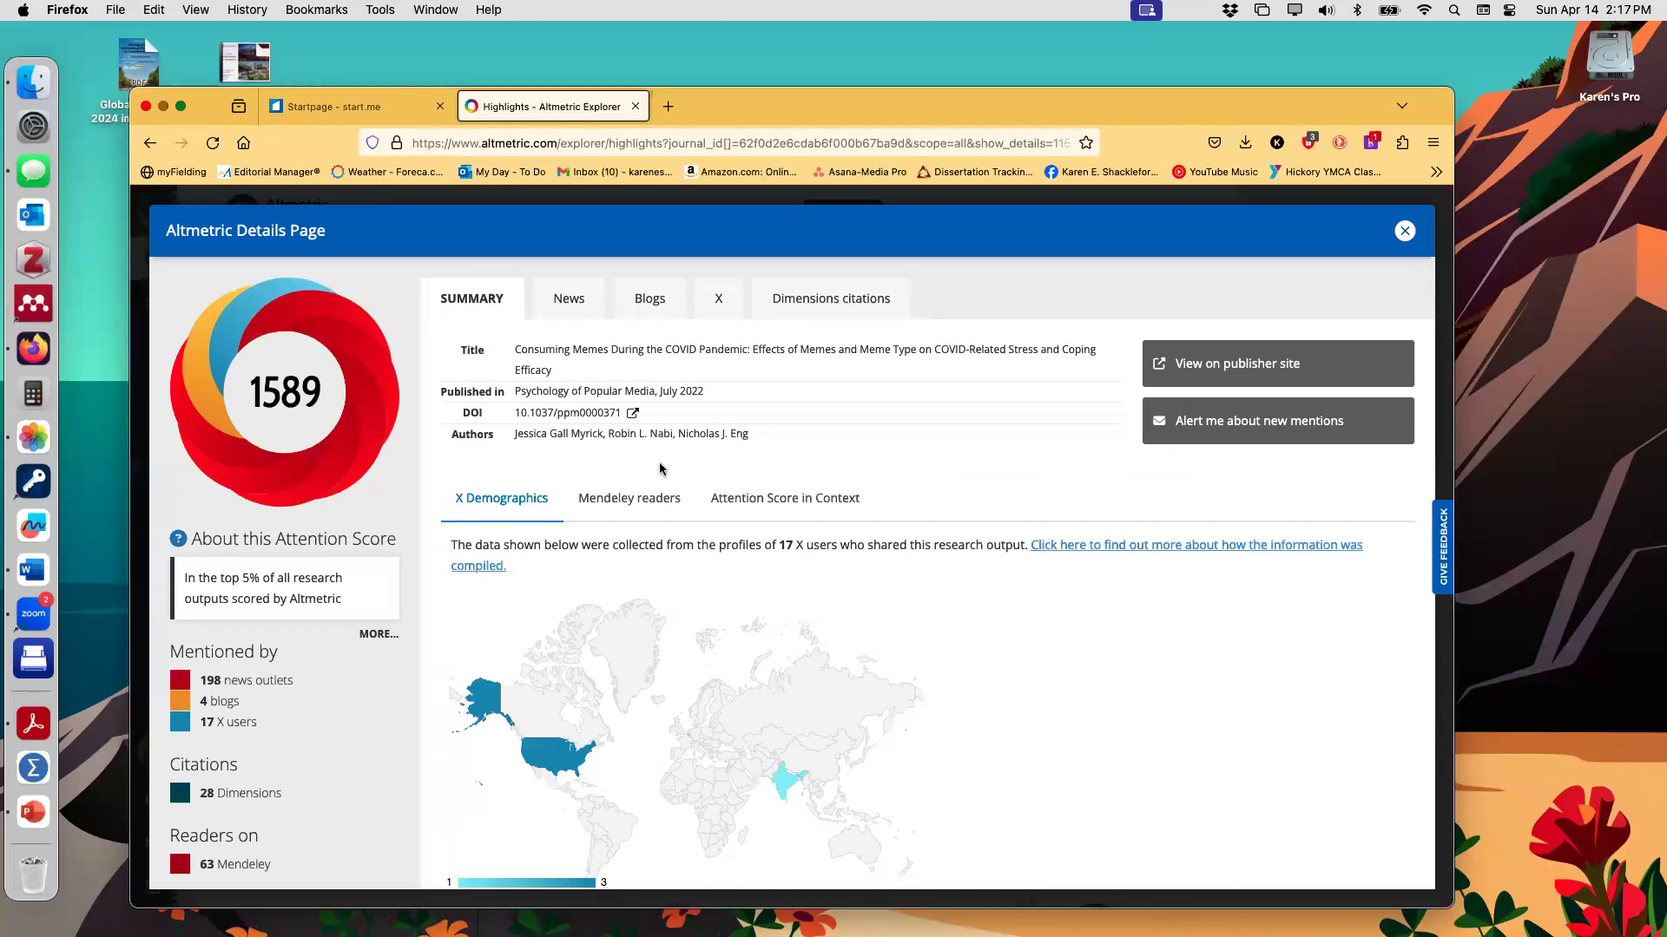
Step: Examine the article's attention score, mention sources, citations, reader figures and X demographics map
{"action": "scroll", "coordinate": [513, 480], "scroll_direction": "down", "scroll_amount": 1}
{"action": "scroll", "coordinate": [514, 480], "scroll_direction": "down", "scroll_amount": 2}
{"action": "scroll", "coordinate": [514, 480], "scroll_direction": "up", "scroll_amount": 3}
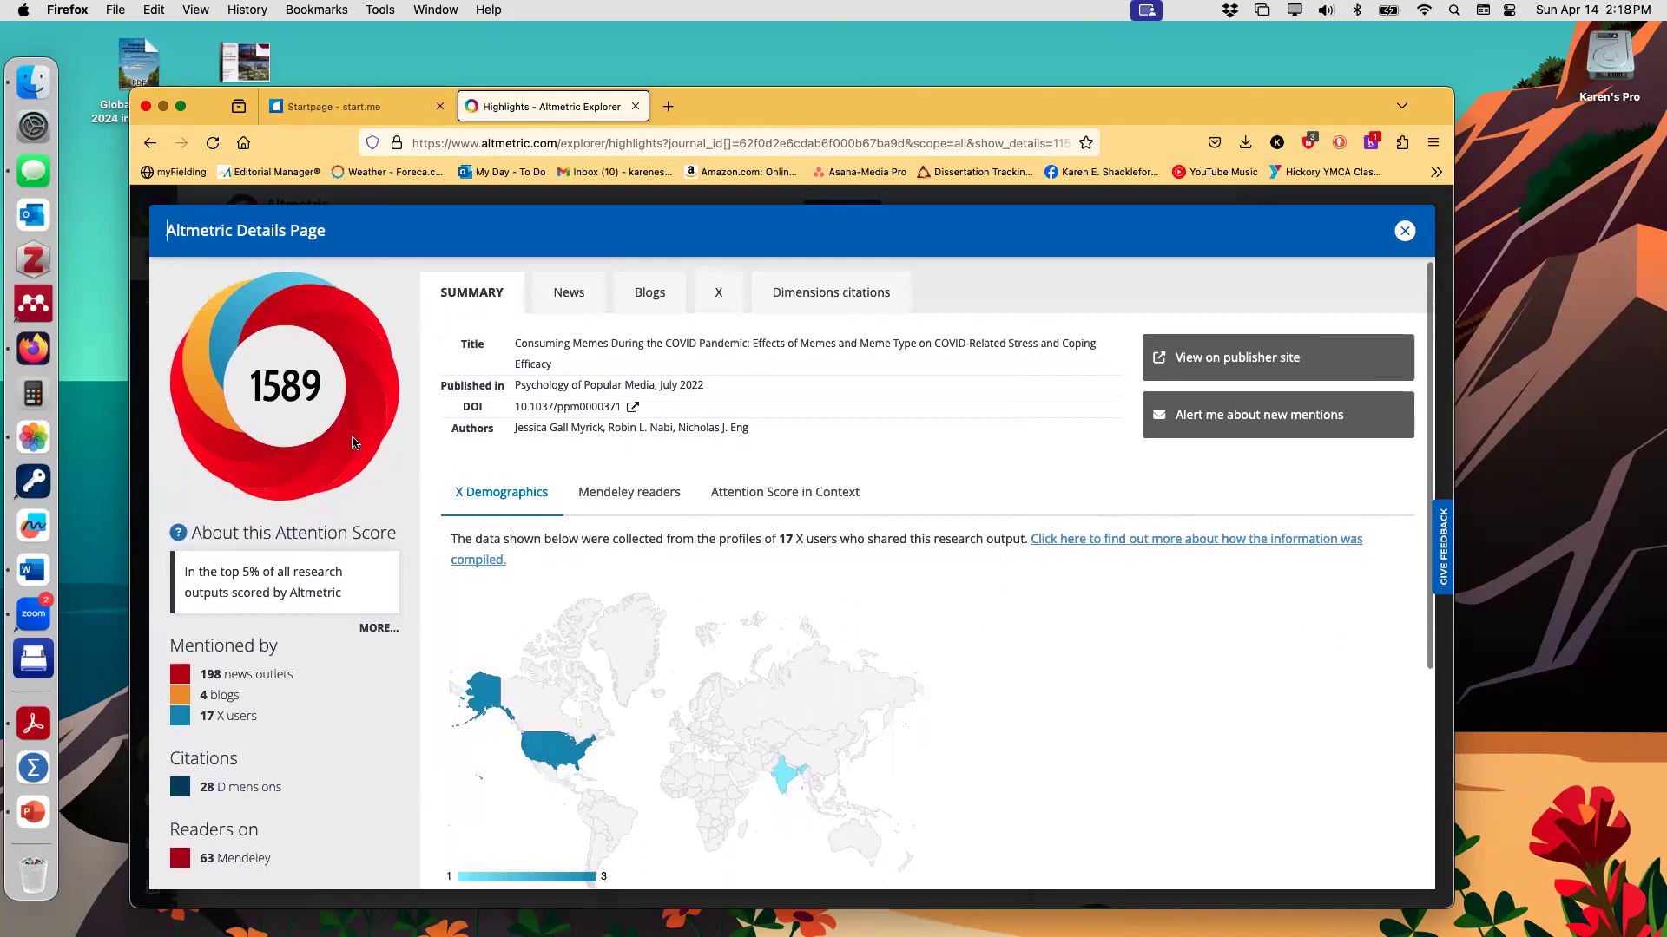
{"action": "scroll", "coordinate": [415, 491], "scroll_direction": "down", "scroll_amount": 2}
{"action": "scroll", "coordinate": [415, 491], "scroll_direction": "down", "scroll_amount": 5}
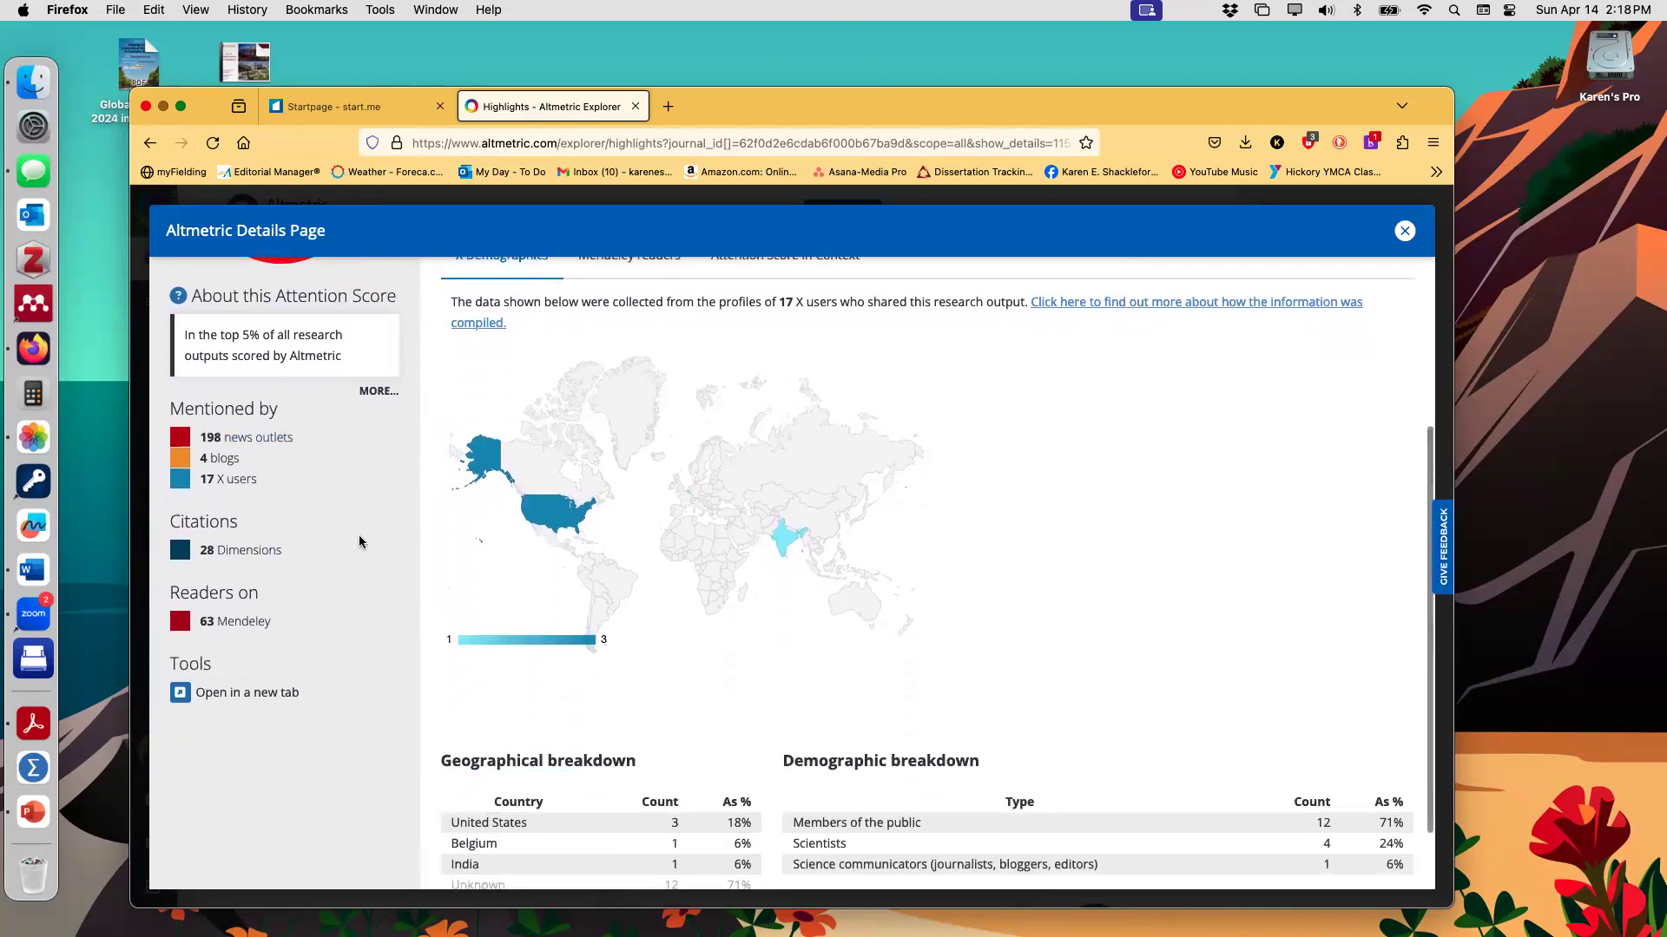
{"action": "scroll", "coordinate": [360, 542], "scroll_direction": "up", "scroll_amount": 3}
{"action": "scroll", "coordinate": [359, 540], "scroll_direction": "up", "scroll_amount": 3}
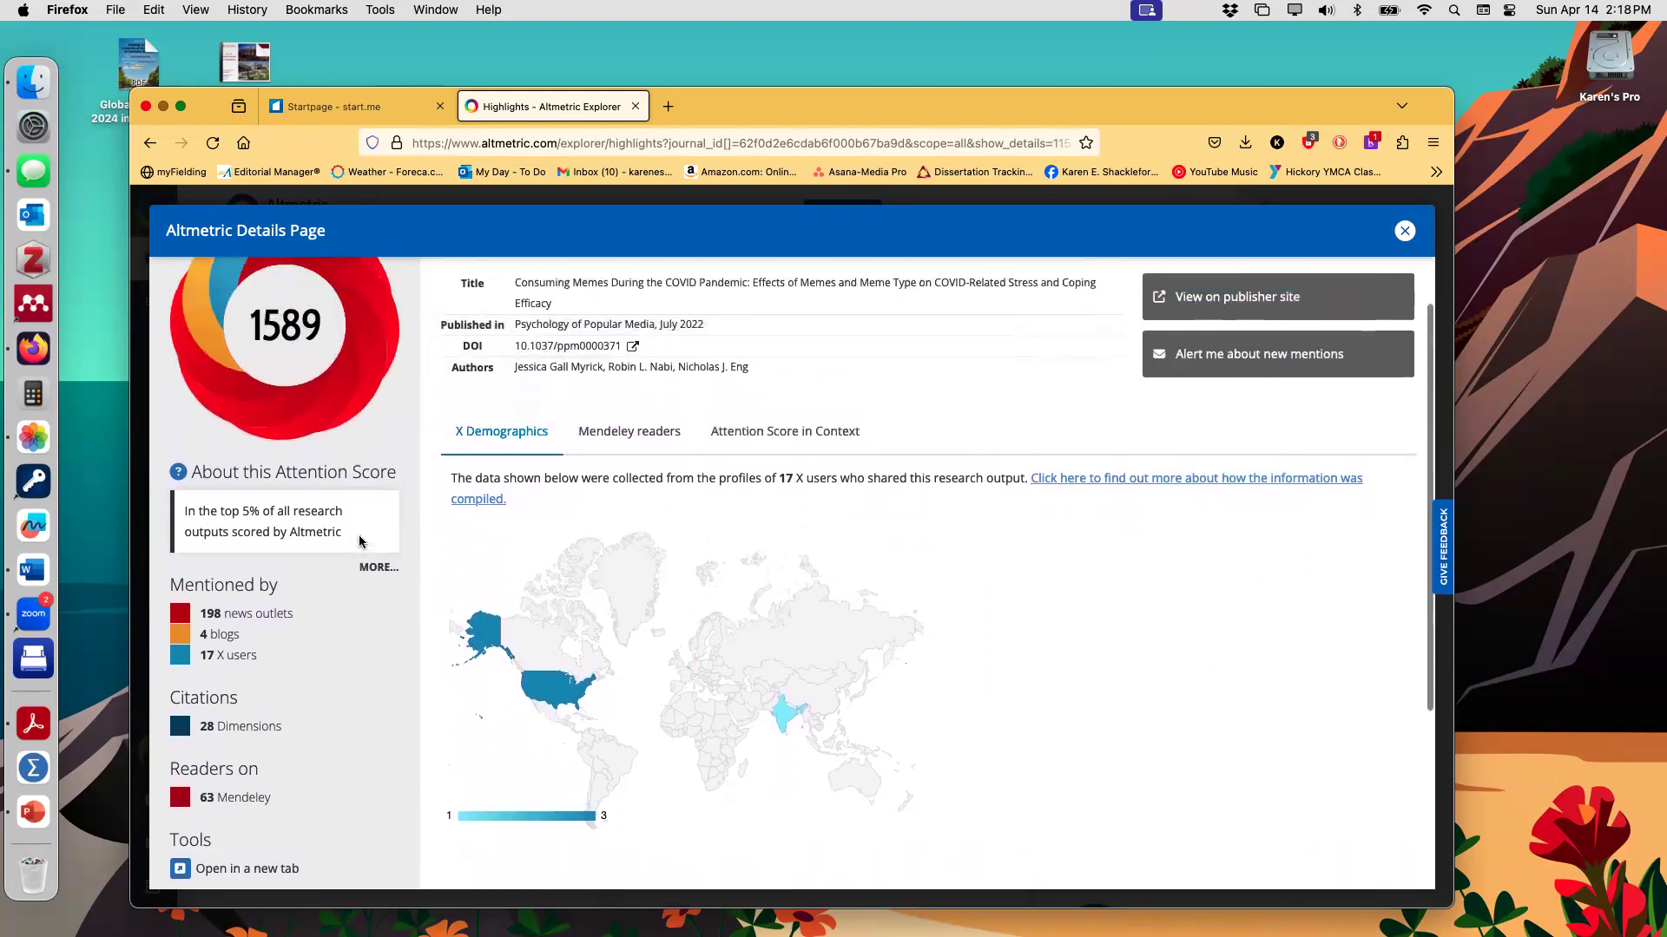
{"action": "scroll", "coordinate": [359, 538], "scroll_direction": "down", "scroll_amount": 3}
{"action": "scroll", "coordinate": [360, 537], "scroll_direction": "up", "scroll_amount": 3}
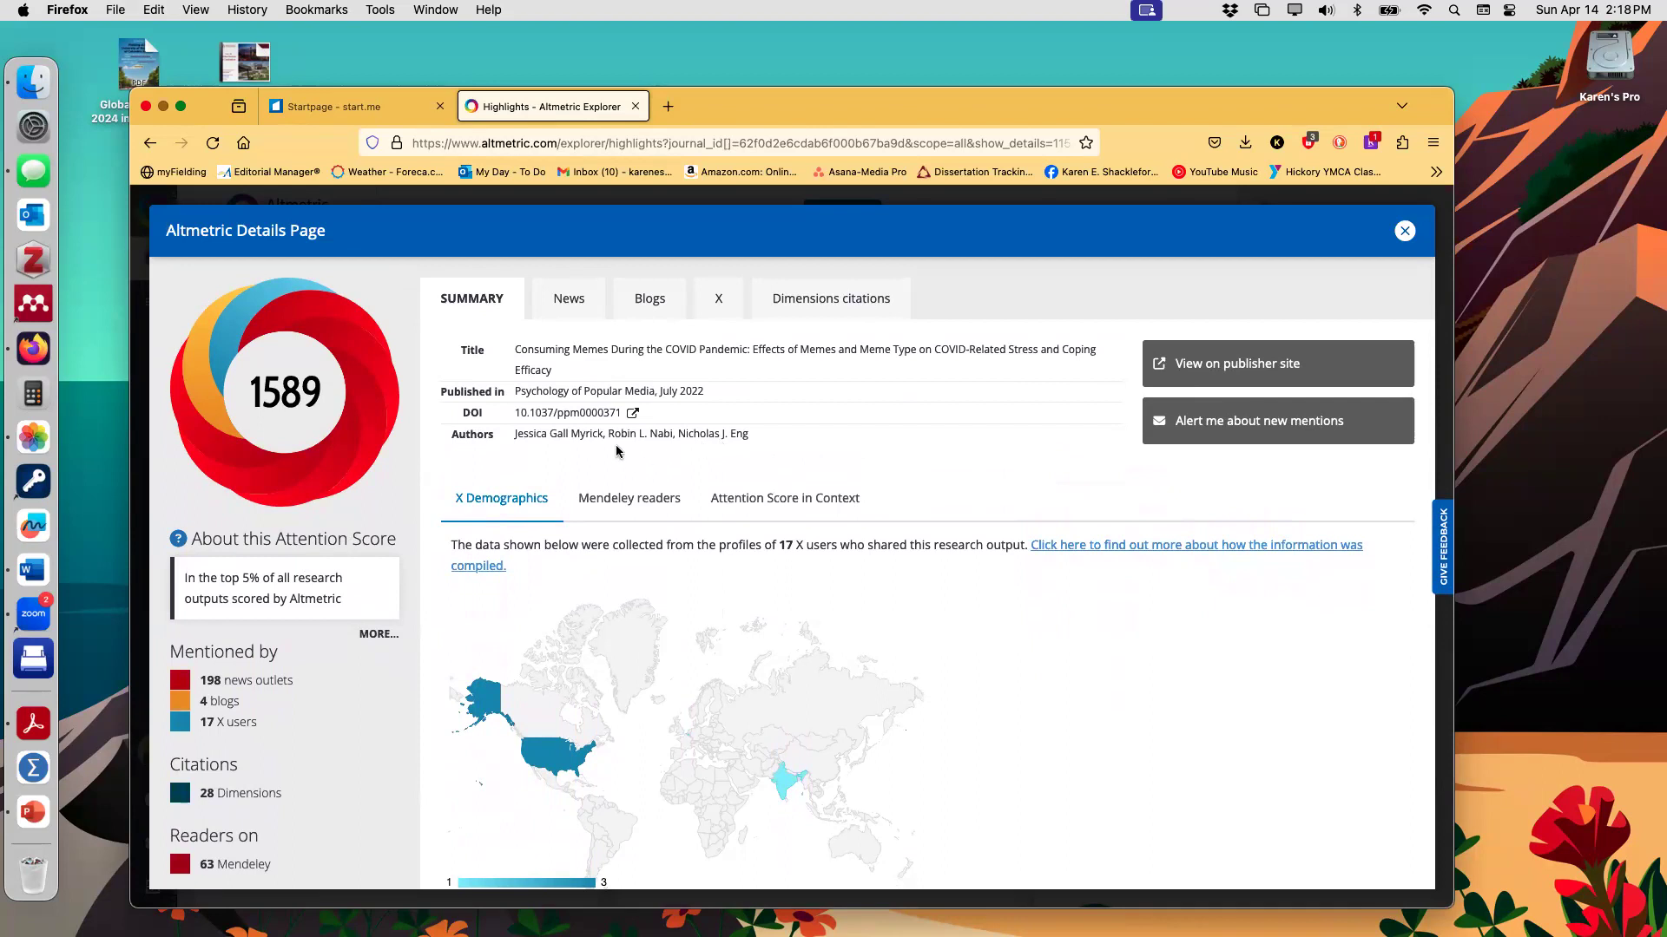
{"action": "scroll", "coordinate": [616, 450], "scroll_direction": "down", "scroll_amount": 5}
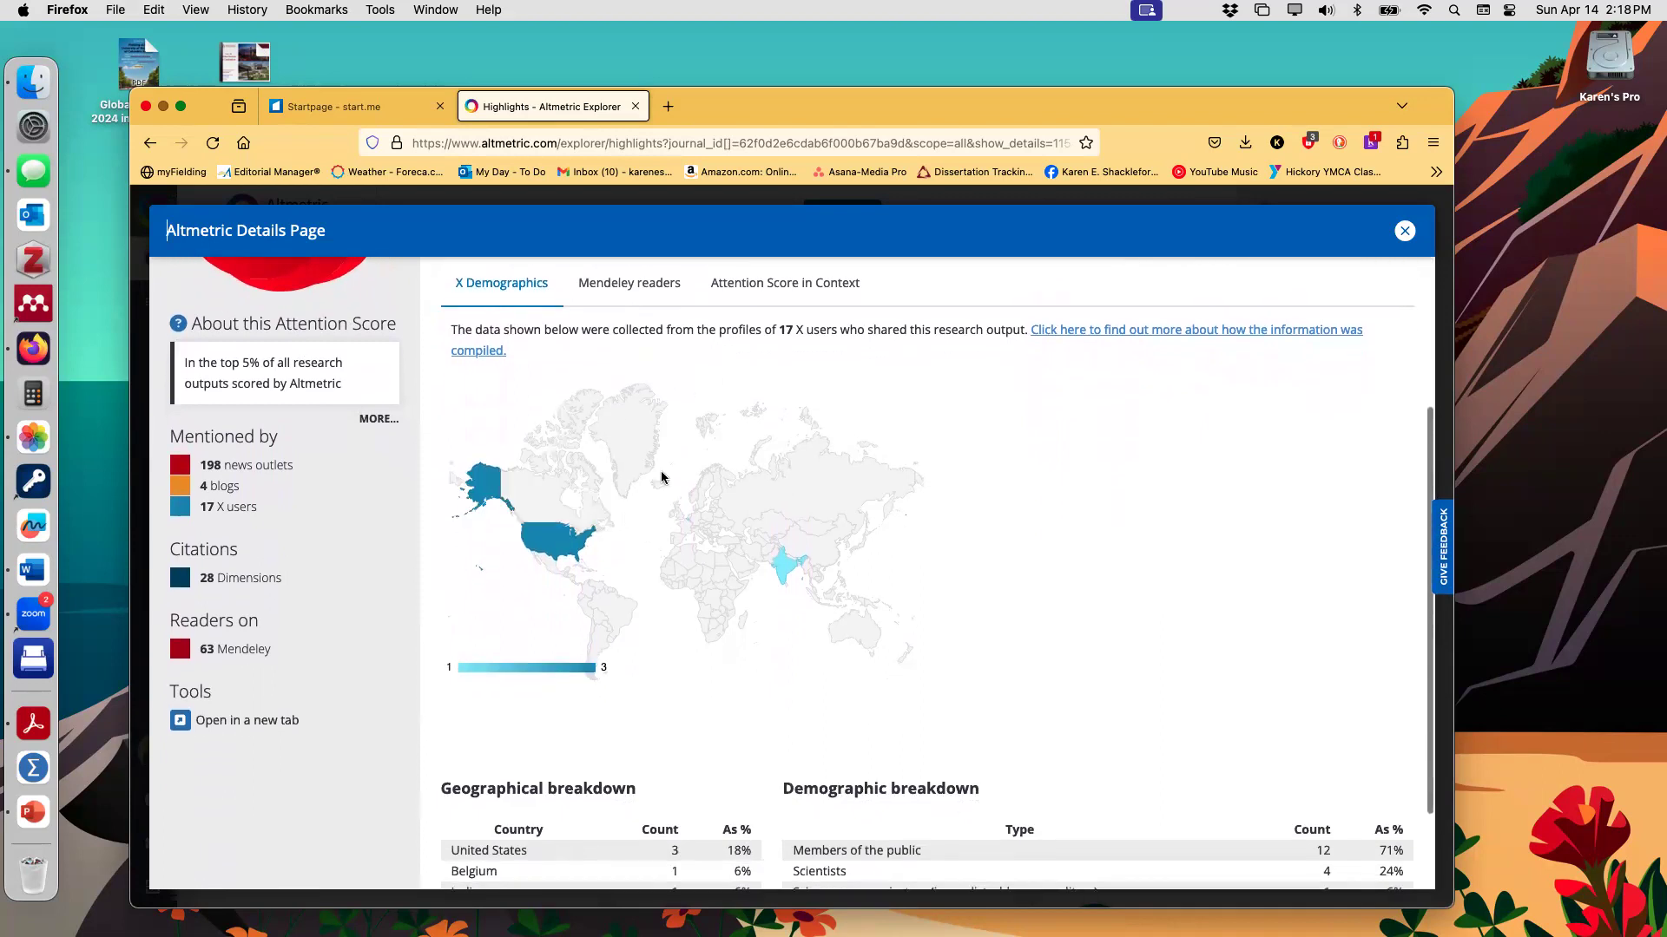
{"action": "mouse_move", "coordinate": [475, 498]}
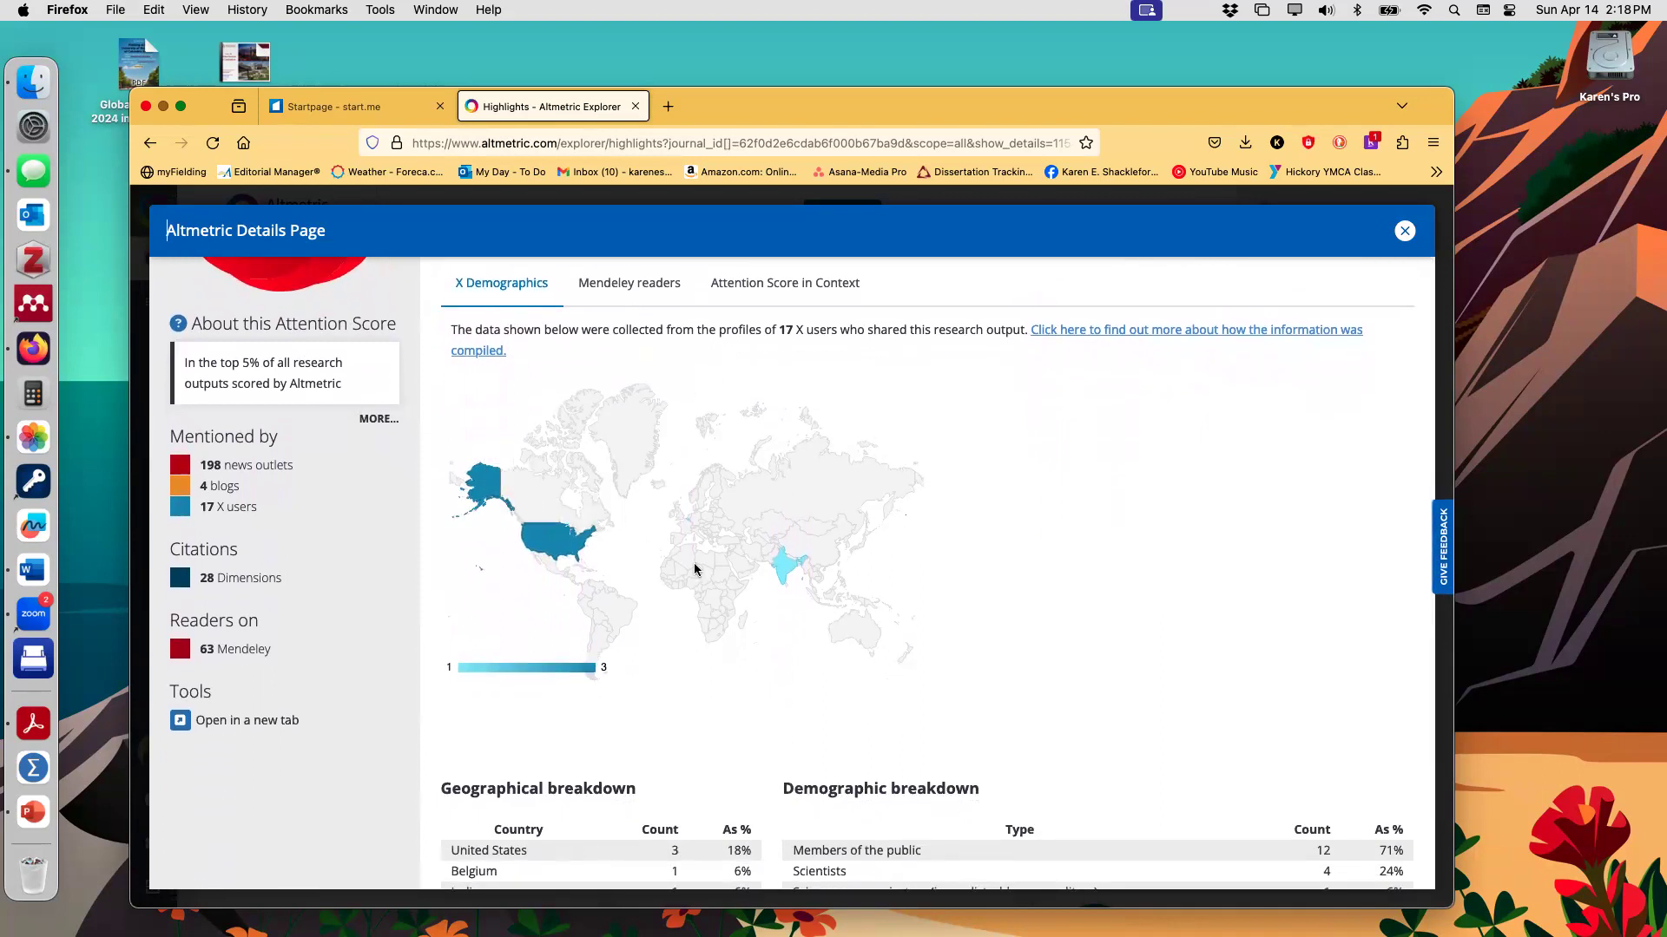
{"action": "scroll", "coordinate": [898, 495], "scroll_direction": "up", "scroll_amount": 1}
{"action": "scroll", "coordinate": [899, 488], "scroll_direction": "up", "scroll_amount": 4}
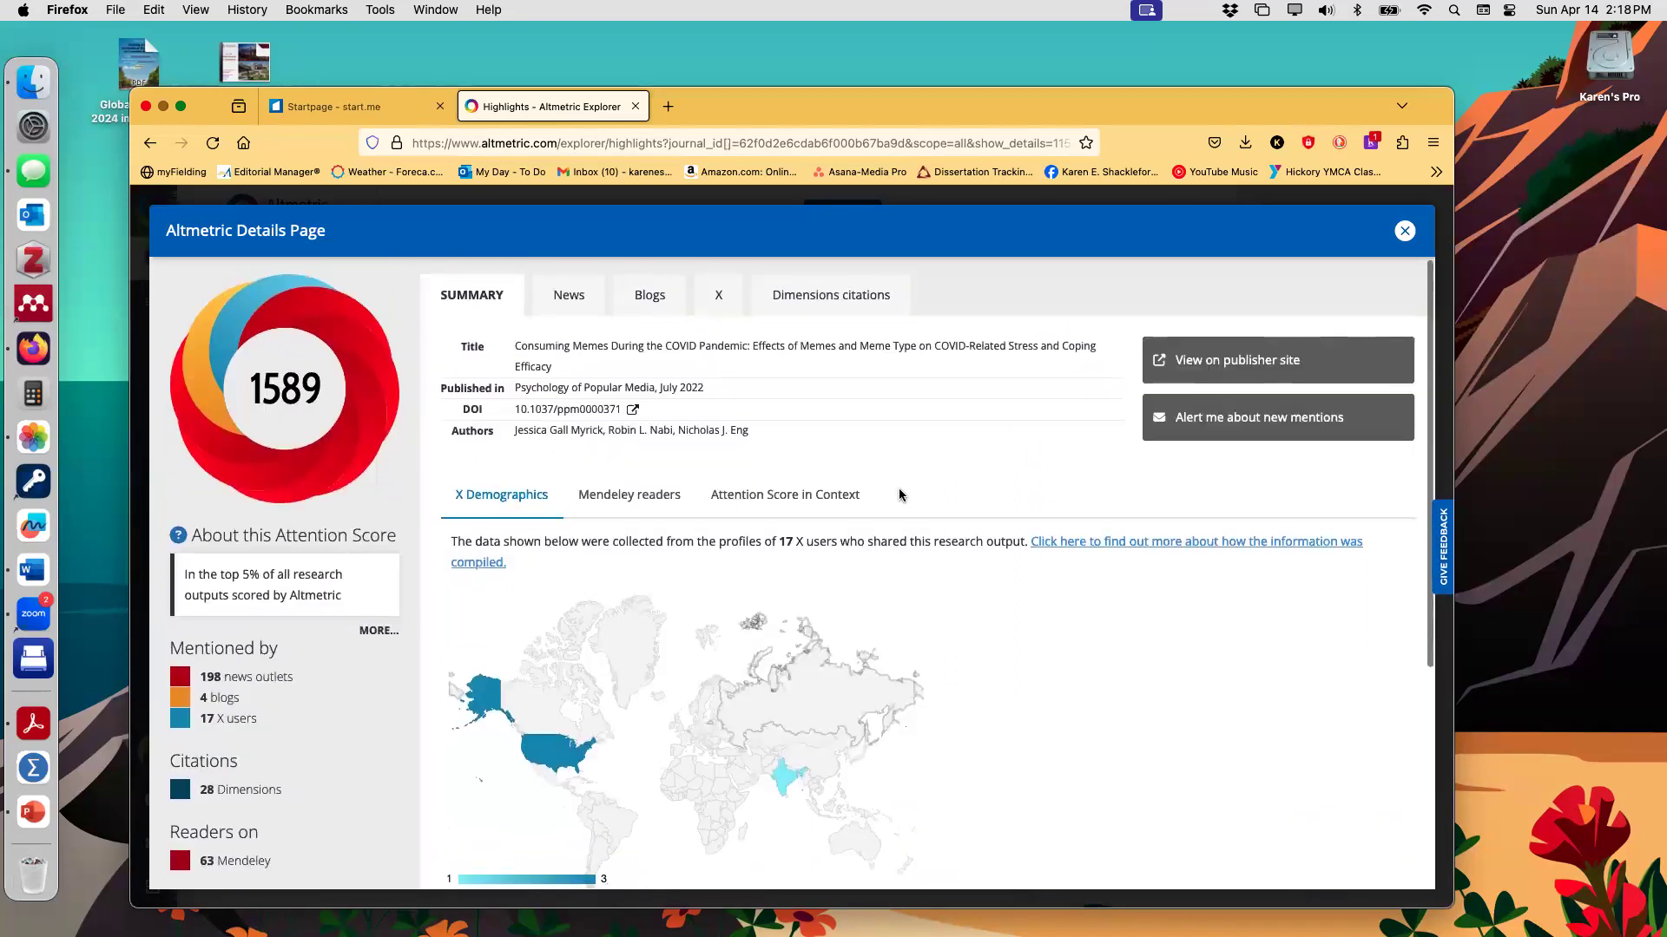
Step: View the memes article on the publisher site, read through its abstract and impact statement, and close that page
{"action": "left_click", "coordinate": [1190, 364]}
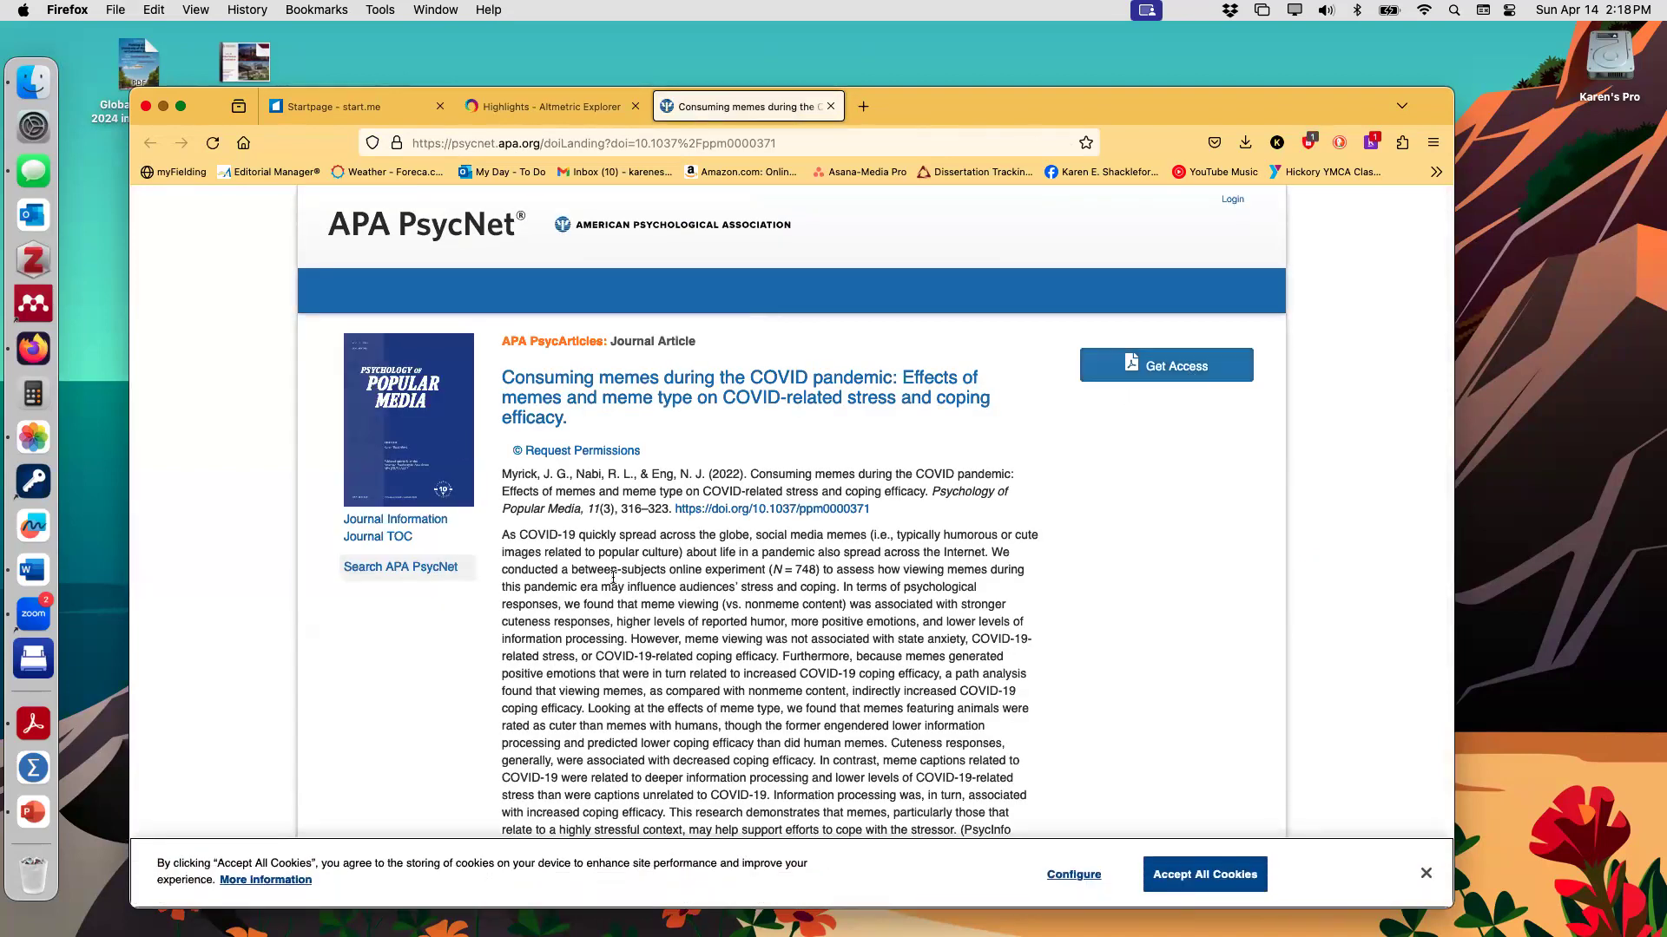
{"action": "scroll", "coordinate": [613, 584], "scroll_direction": "down", "scroll_amount": 3}
{"action": "scroll", "coordinate": [618, 594], "scroll_direction": "up", "scroll_amount": 3}
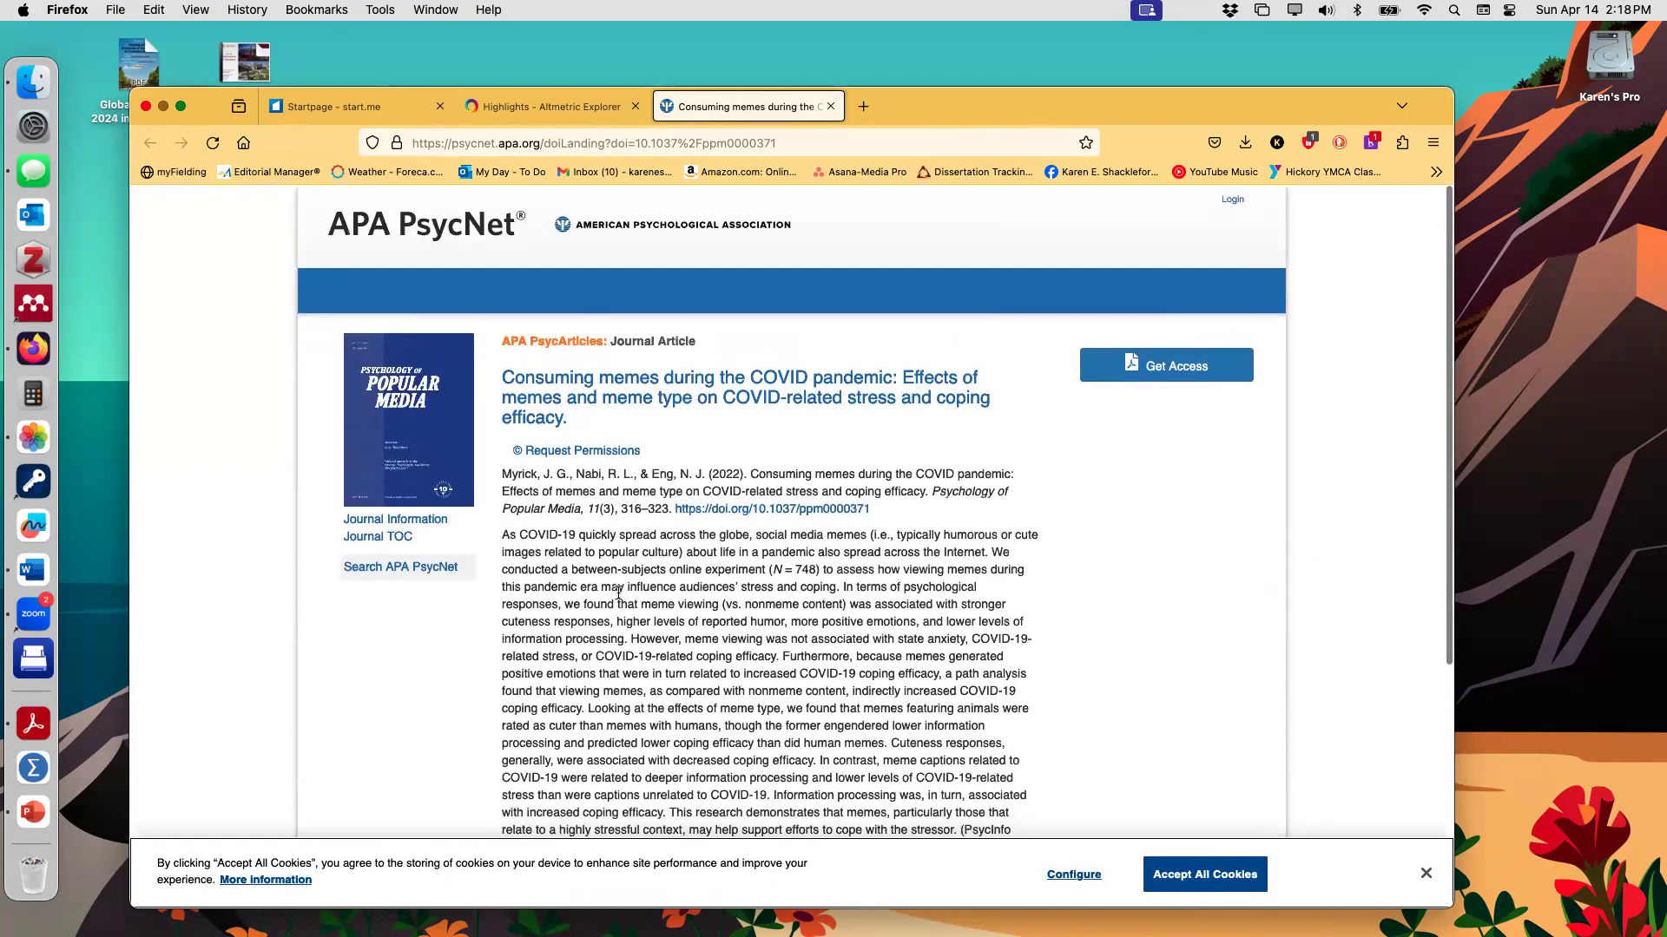
{"action": "scroll", "coordinate": [618, 594], "scroll_direction": "down", "scroll_amount": 4}
{"action": "scroll", "coordinate": [618, 594], "scroll_direction": "down", "scroll_amount": 2}
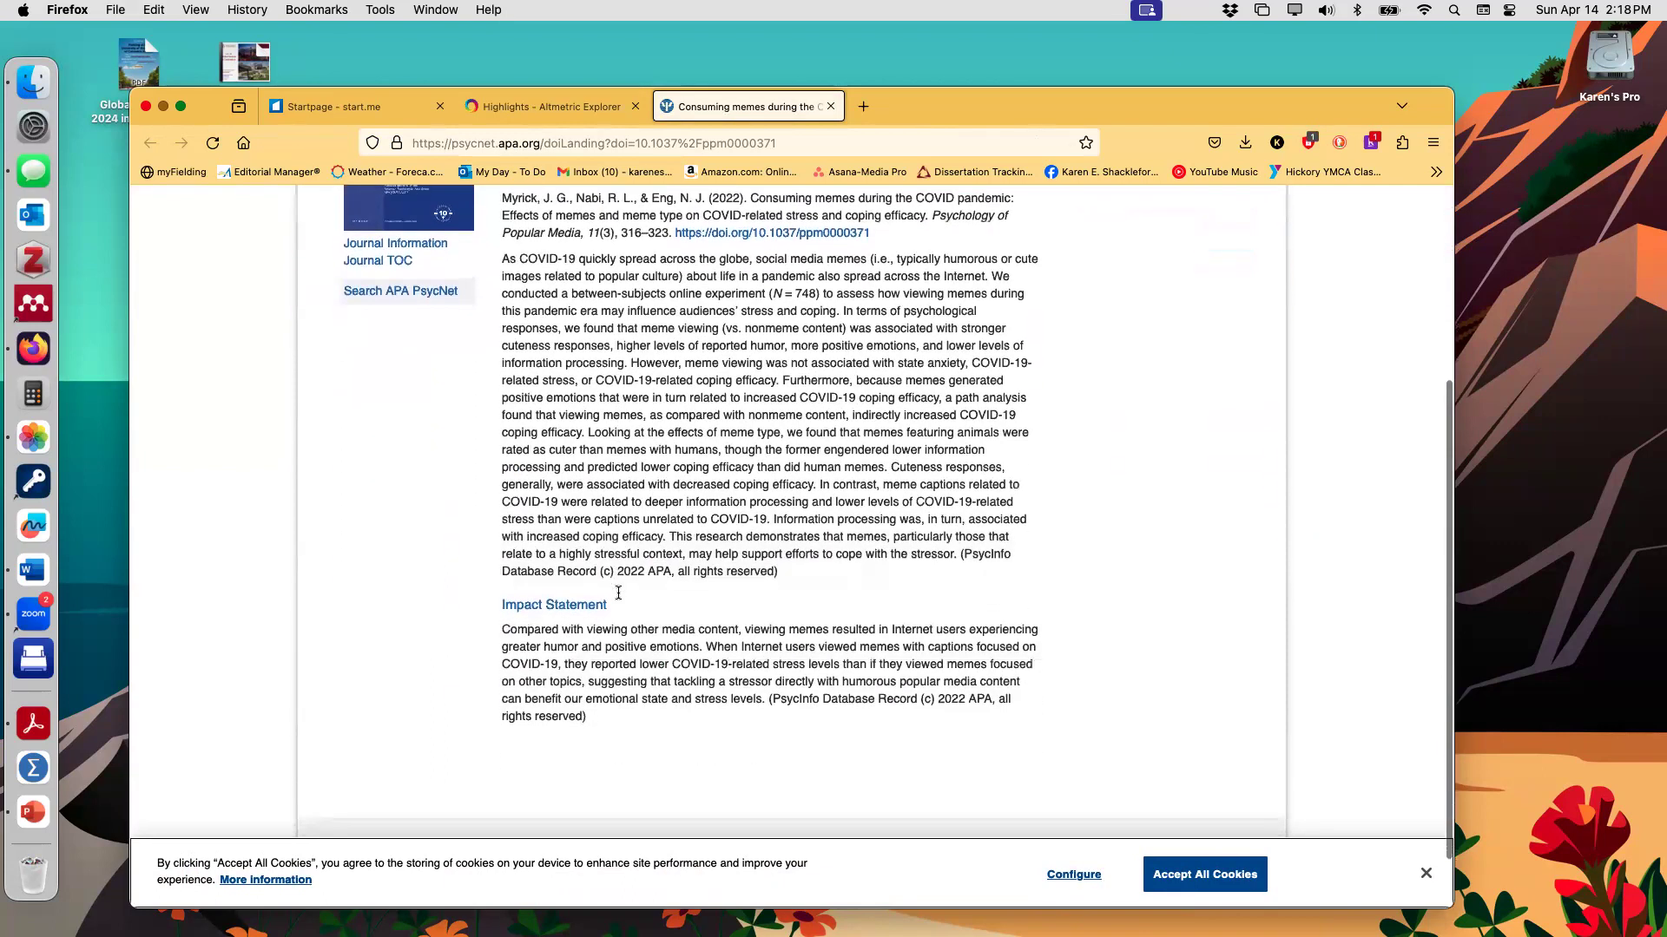
{"action": "scroll", "coordinate": [618, 594], "scroll_direction": "up", "scroll_amount": 6}
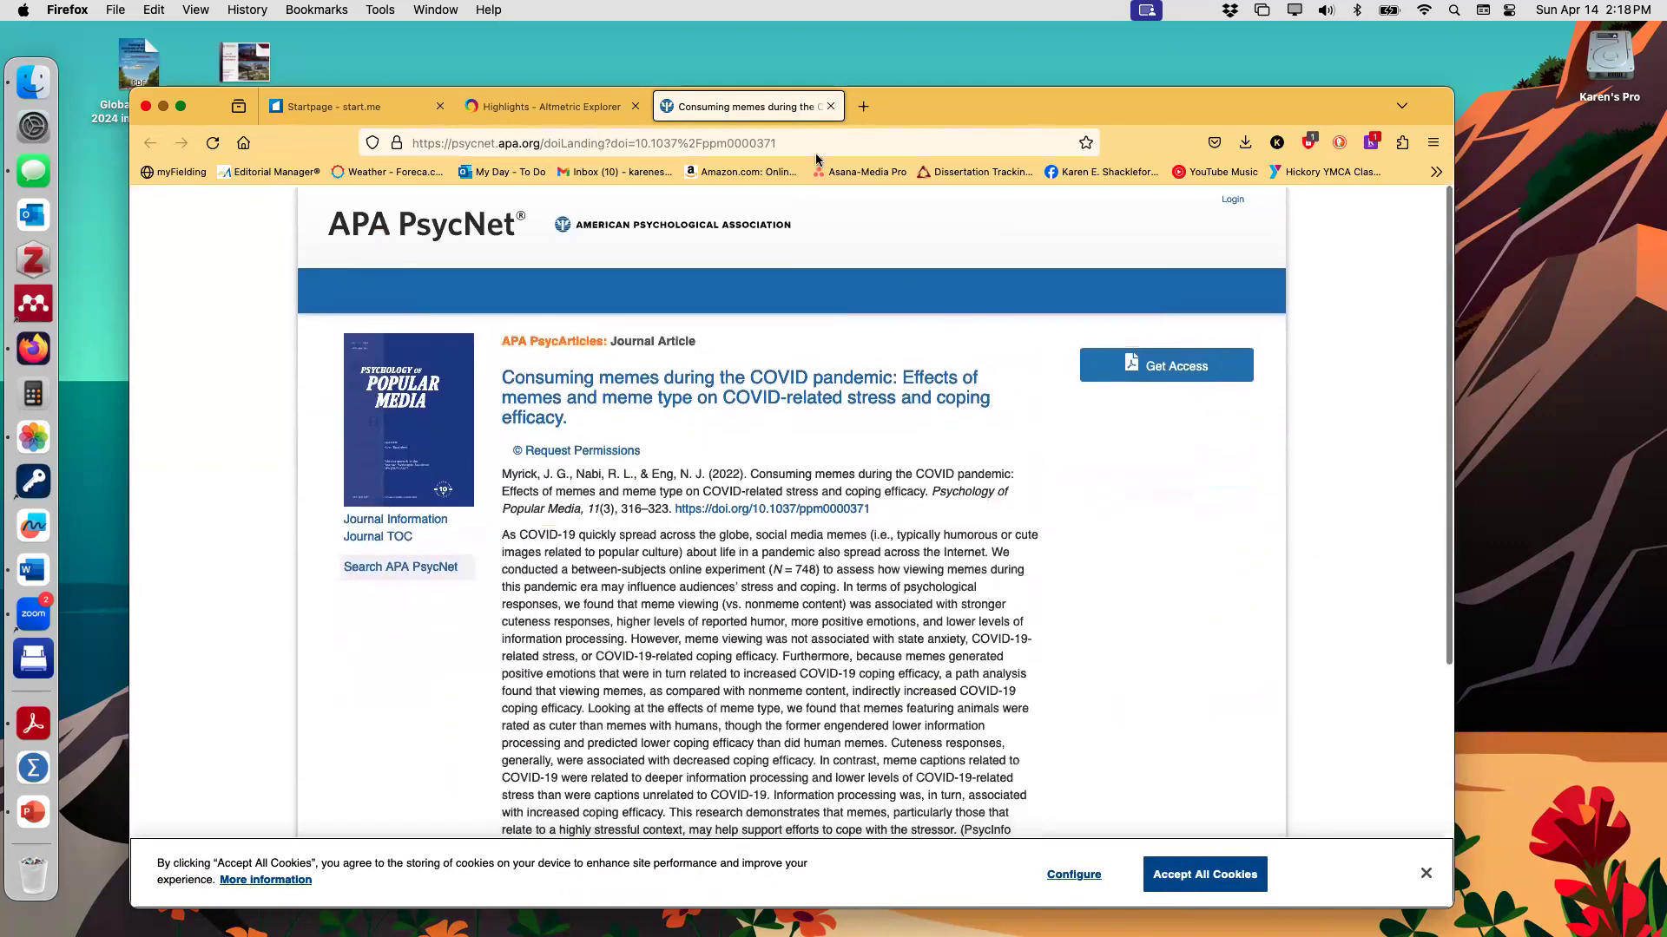
{"action": "left_click", "coordinate": [831, 106]}
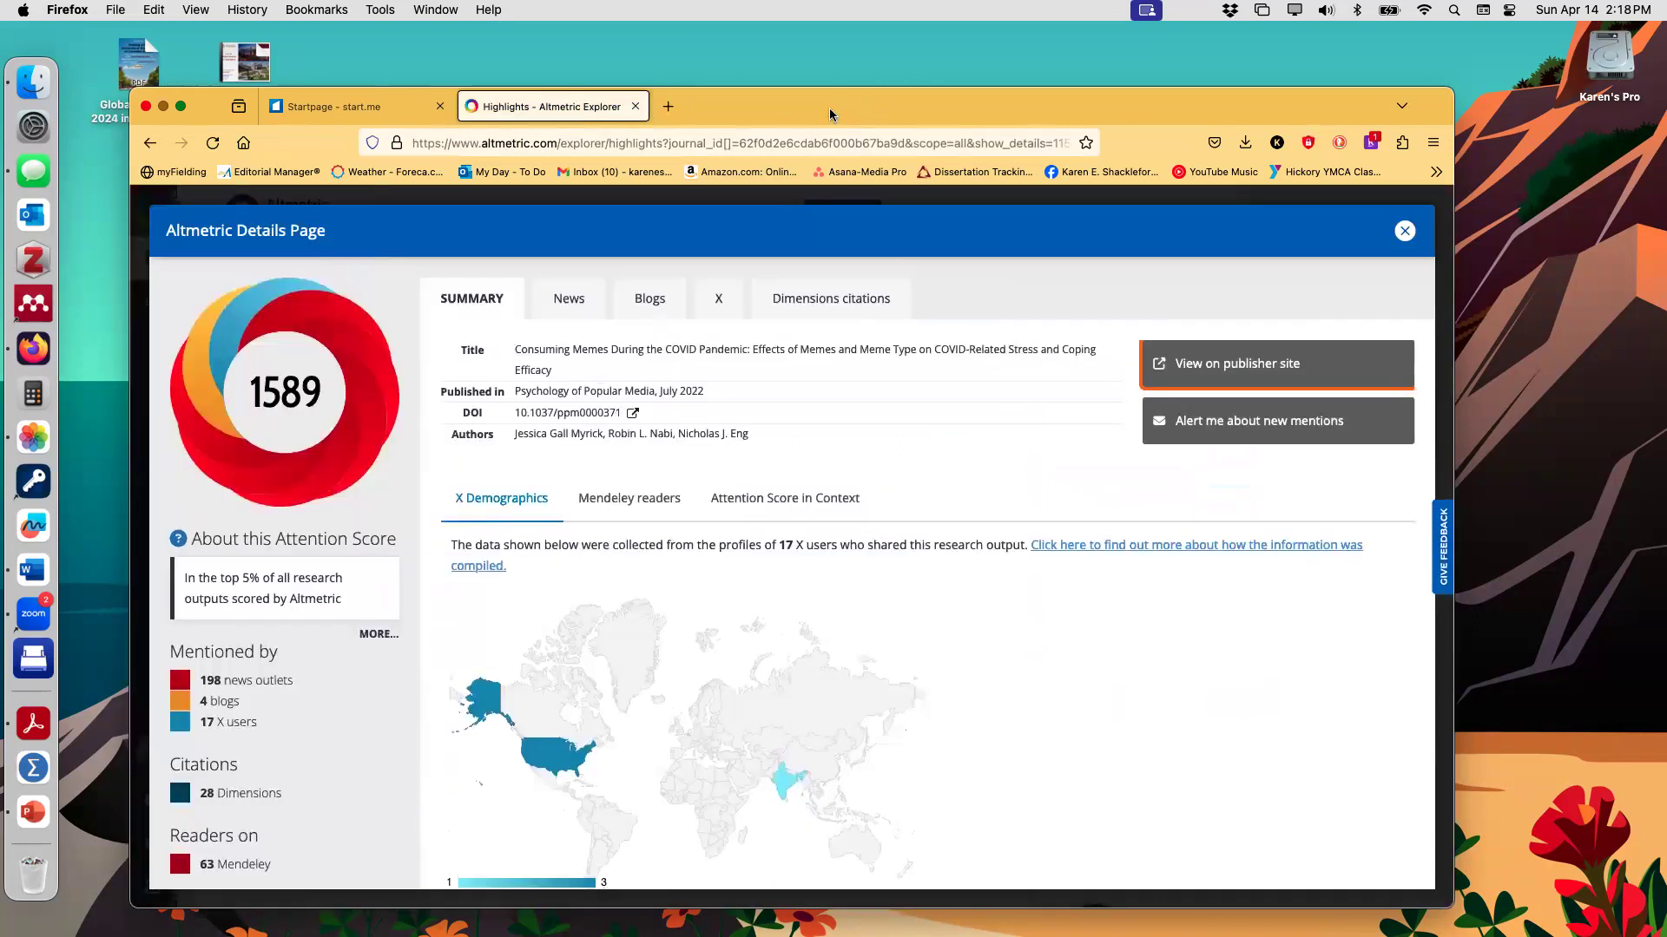
Step: Return to the highlights and view the details of the second and third top outputs, closing each one
{"action": "left_click", "coordinate": [151, 144]}
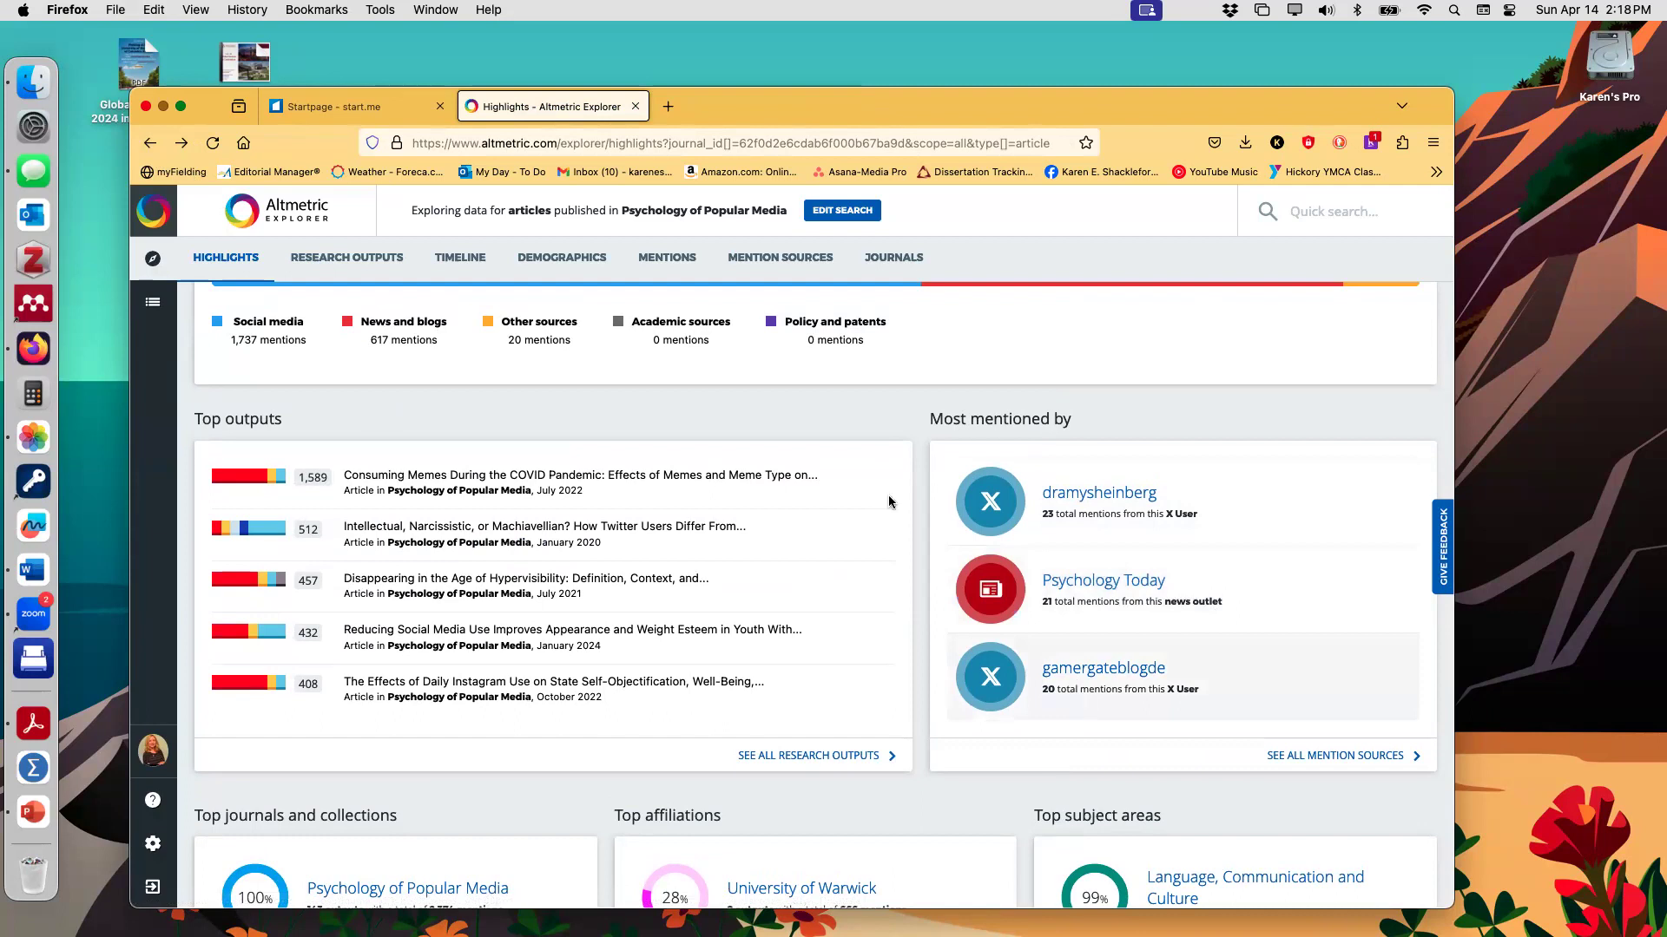
{"action": "left_click", "coordinate": [612, 528]}
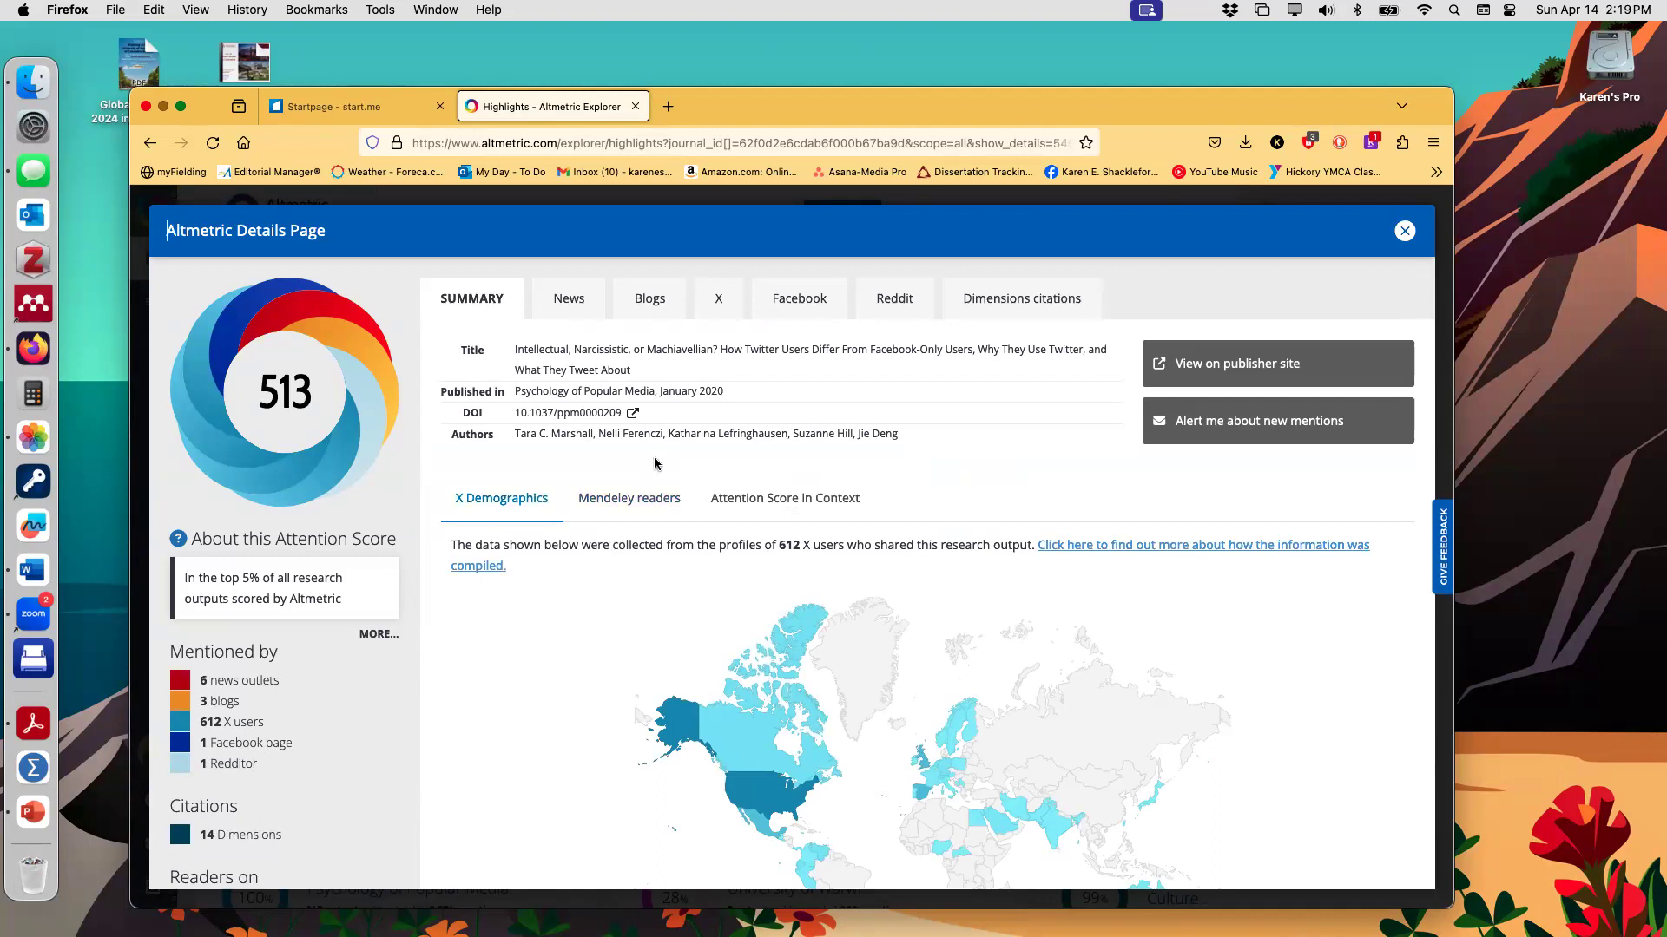
{"action": "left_click", "coordinate": [1403, 232]}
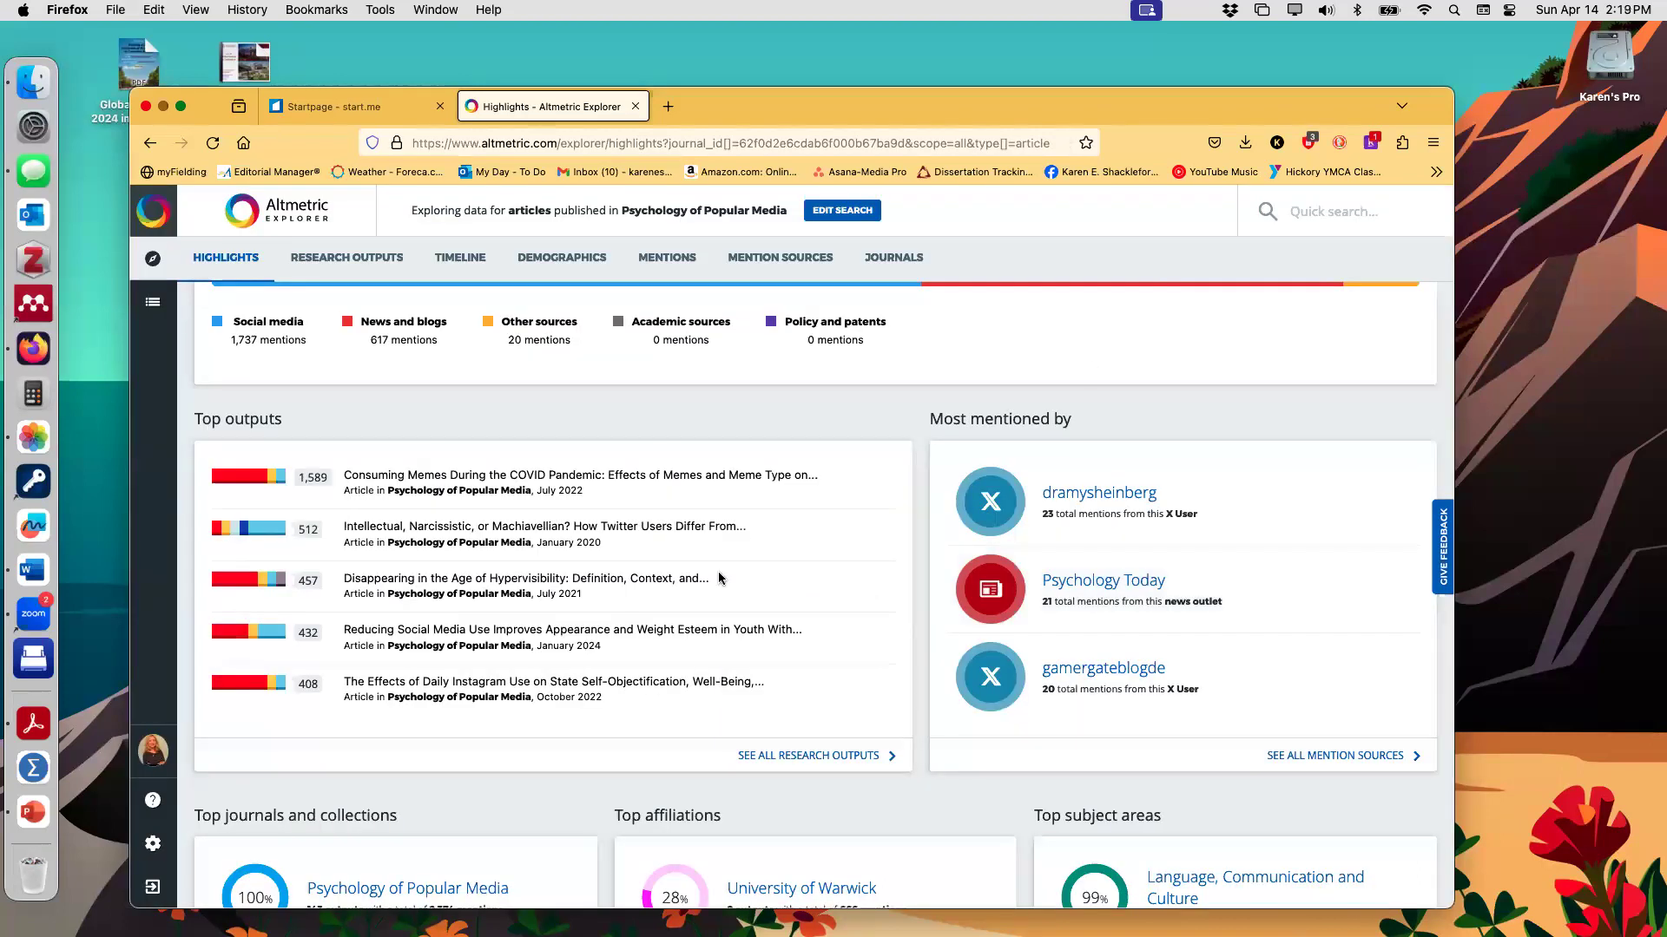
{"action": "left_click", "coordinate": [619, 583]}
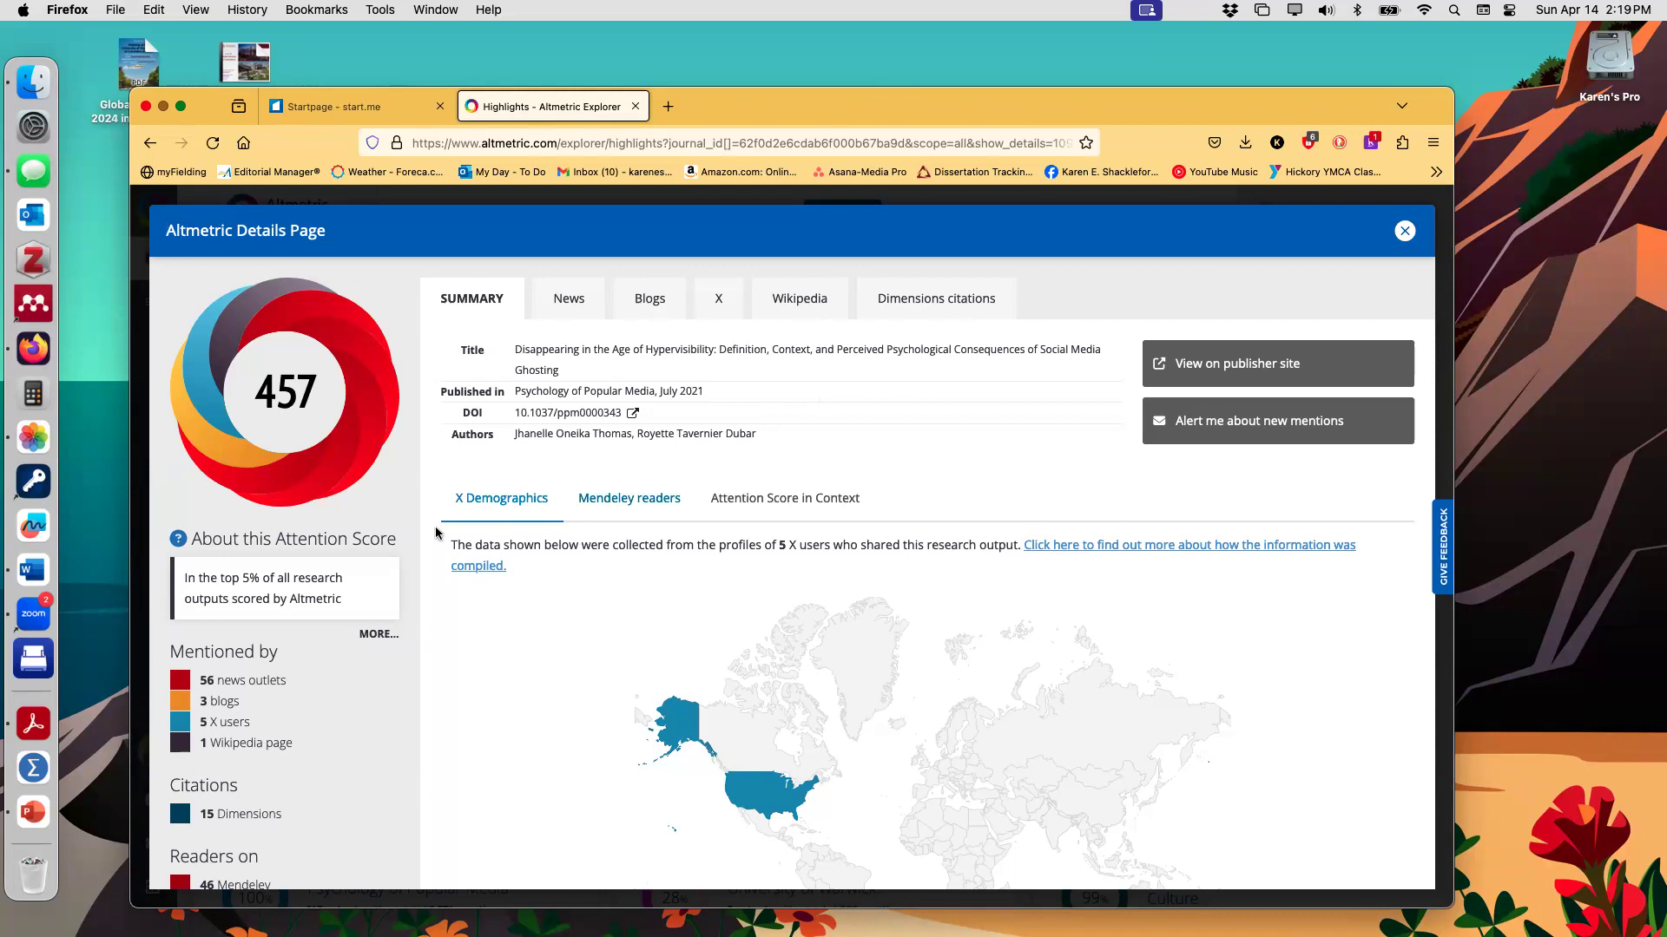
{"action": "left_click", "coordinate": [1404, 235]}
Step: Review the top journals, affiliations and subject areas in the highlights and return to the overall mention totals
{"action": "scroll", "coordinate": [813, 557], "scroll_direction": "down", "scroll_amount": 2}
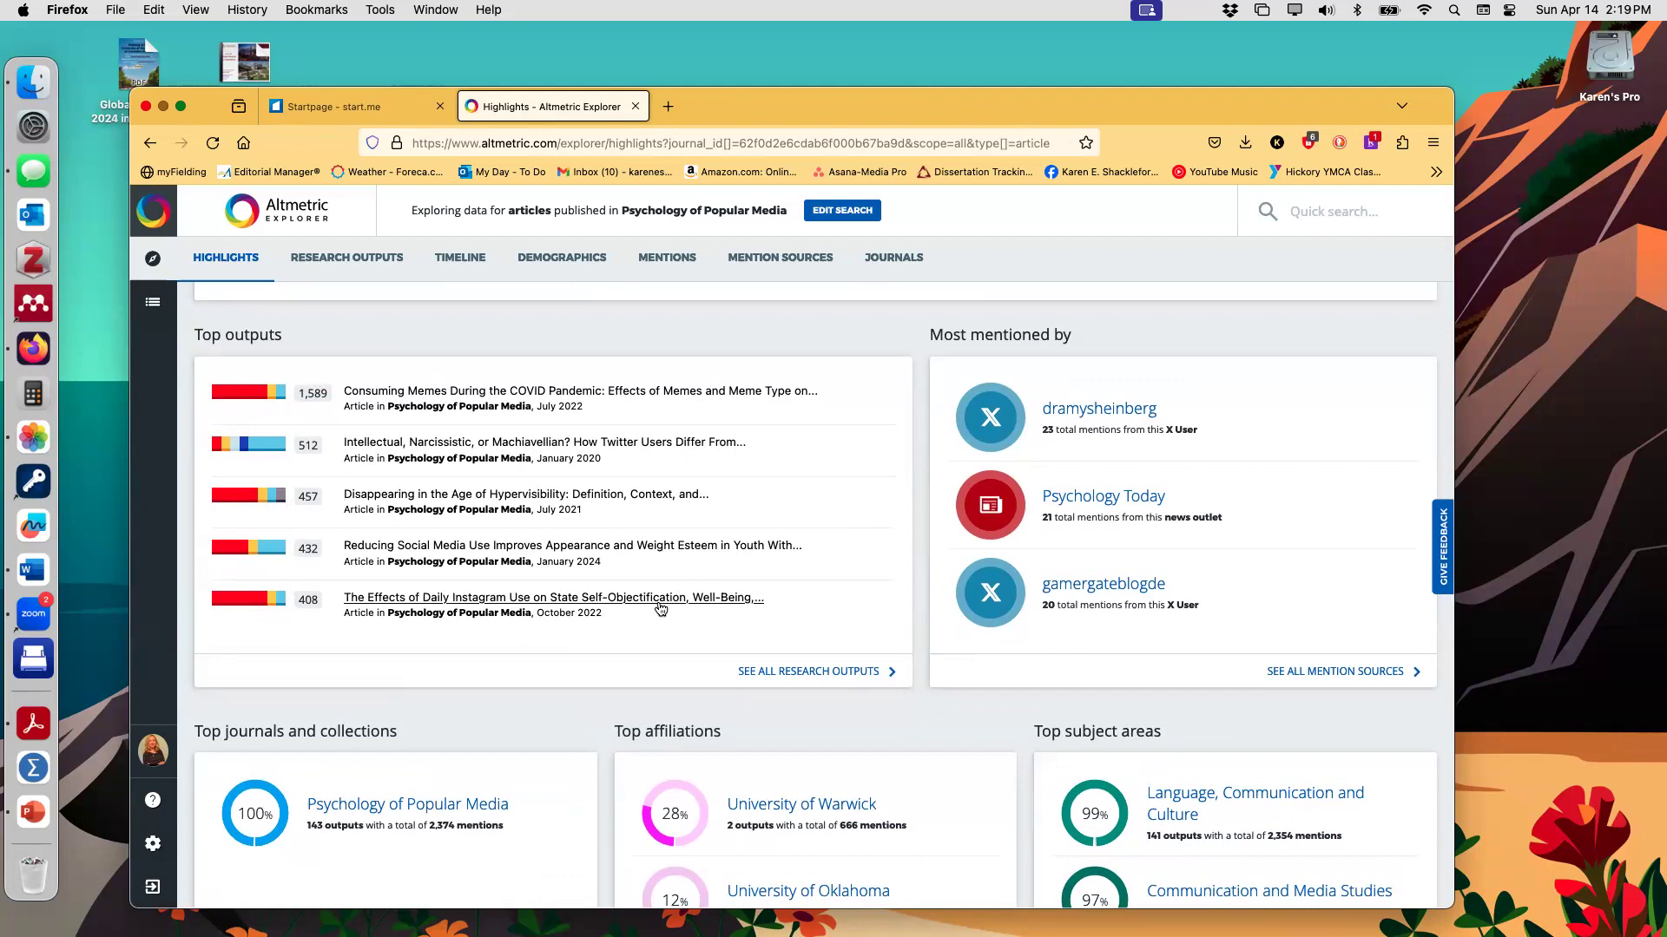
{"action": "scroll", "coordinate": [659, 607], "scroll_direction": "down", "scroll_amount": 5}
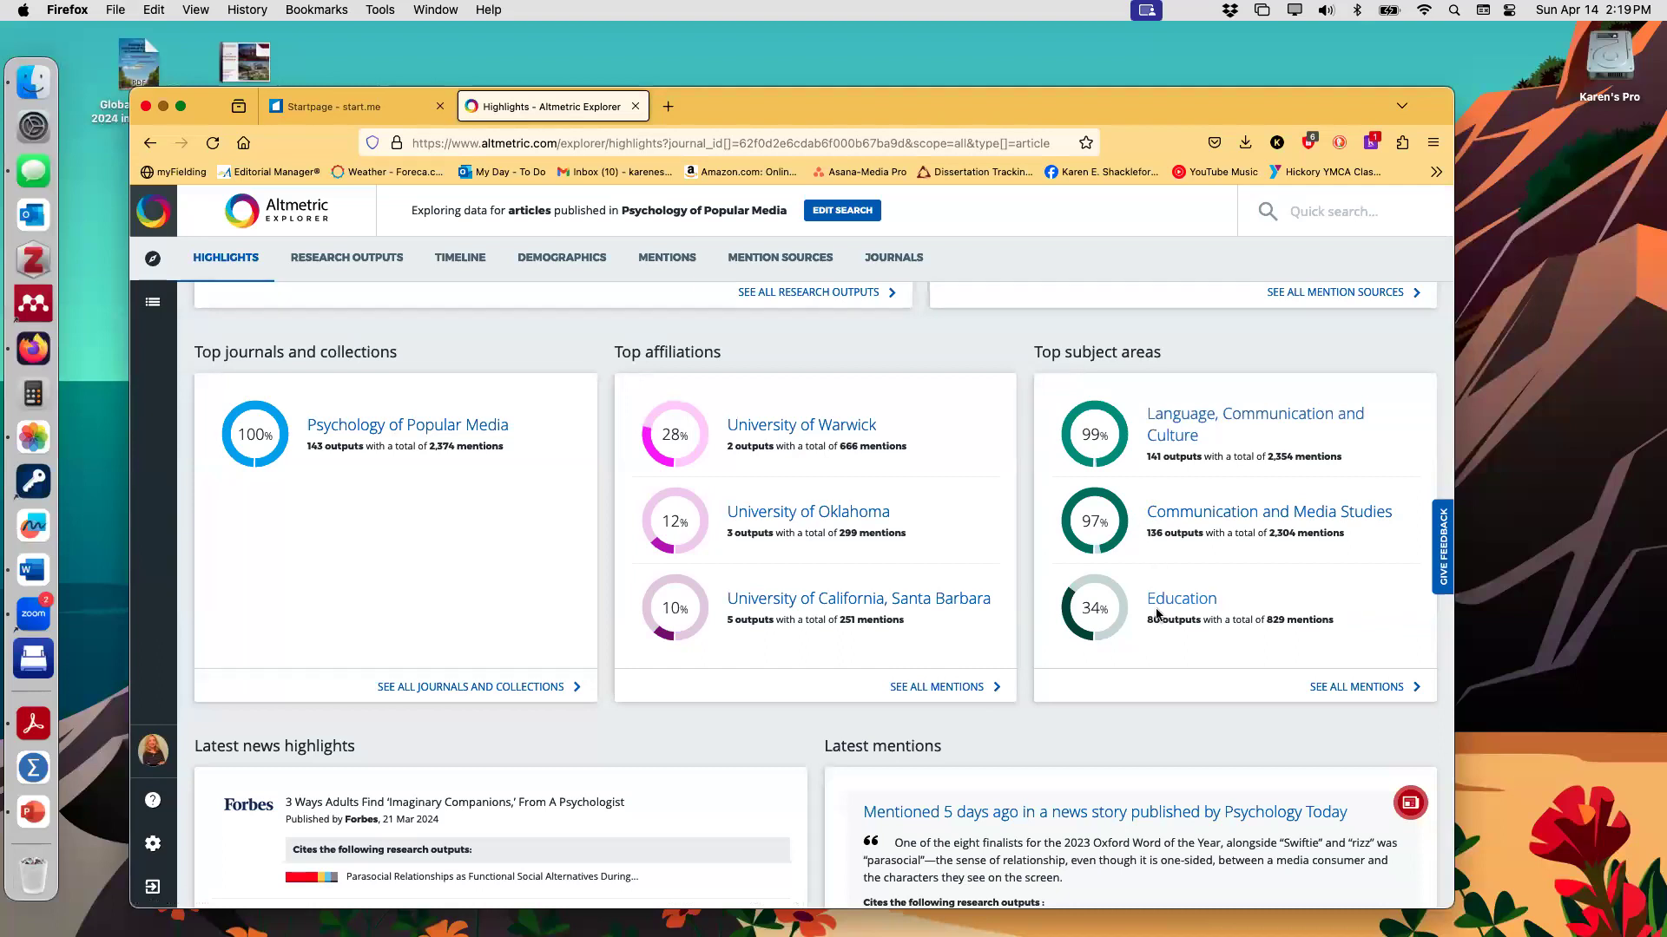
{"action": "scroll", "coordinate": [1164, 513], "scroll_direction": "up", "scroll_amount": 8}
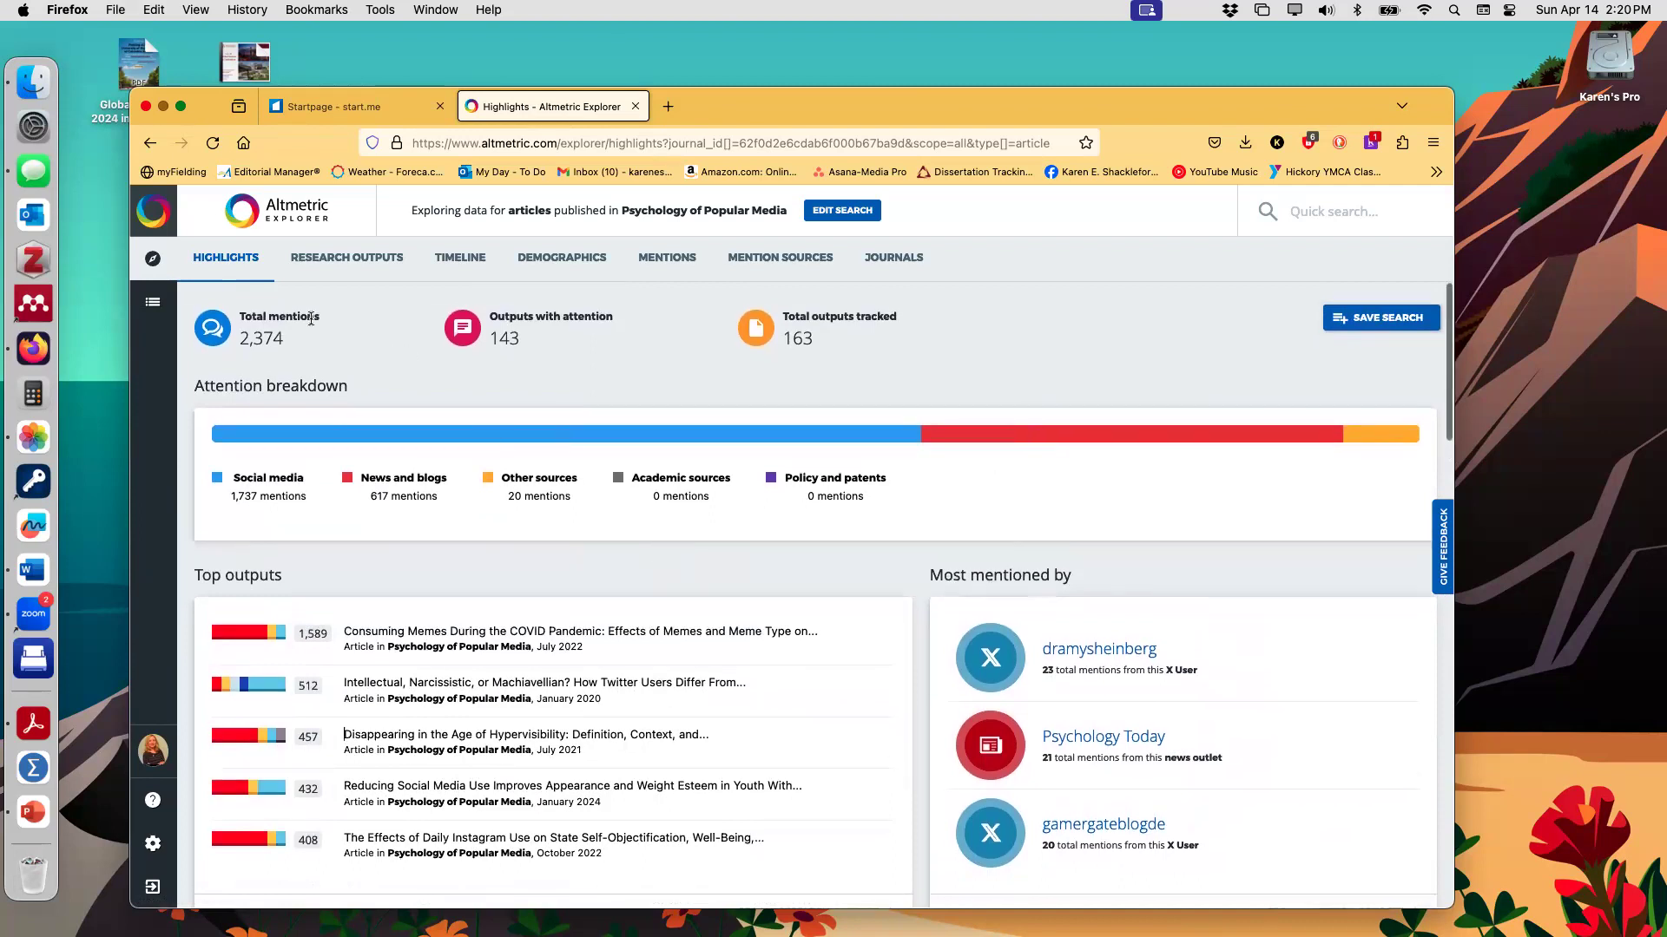
Step: Open the full list of Psychology of Popular Media research outputs and examine the articles ranked by Altmetric Attention Score
{"action": "scroll", "coordinate": [315, 371], "scroll_direction": "down", "scroll_amount": 2}
{"action": "scroll", "coordinate": [315, 370], "scroll_direction": "down", "scroll_amount": 3}
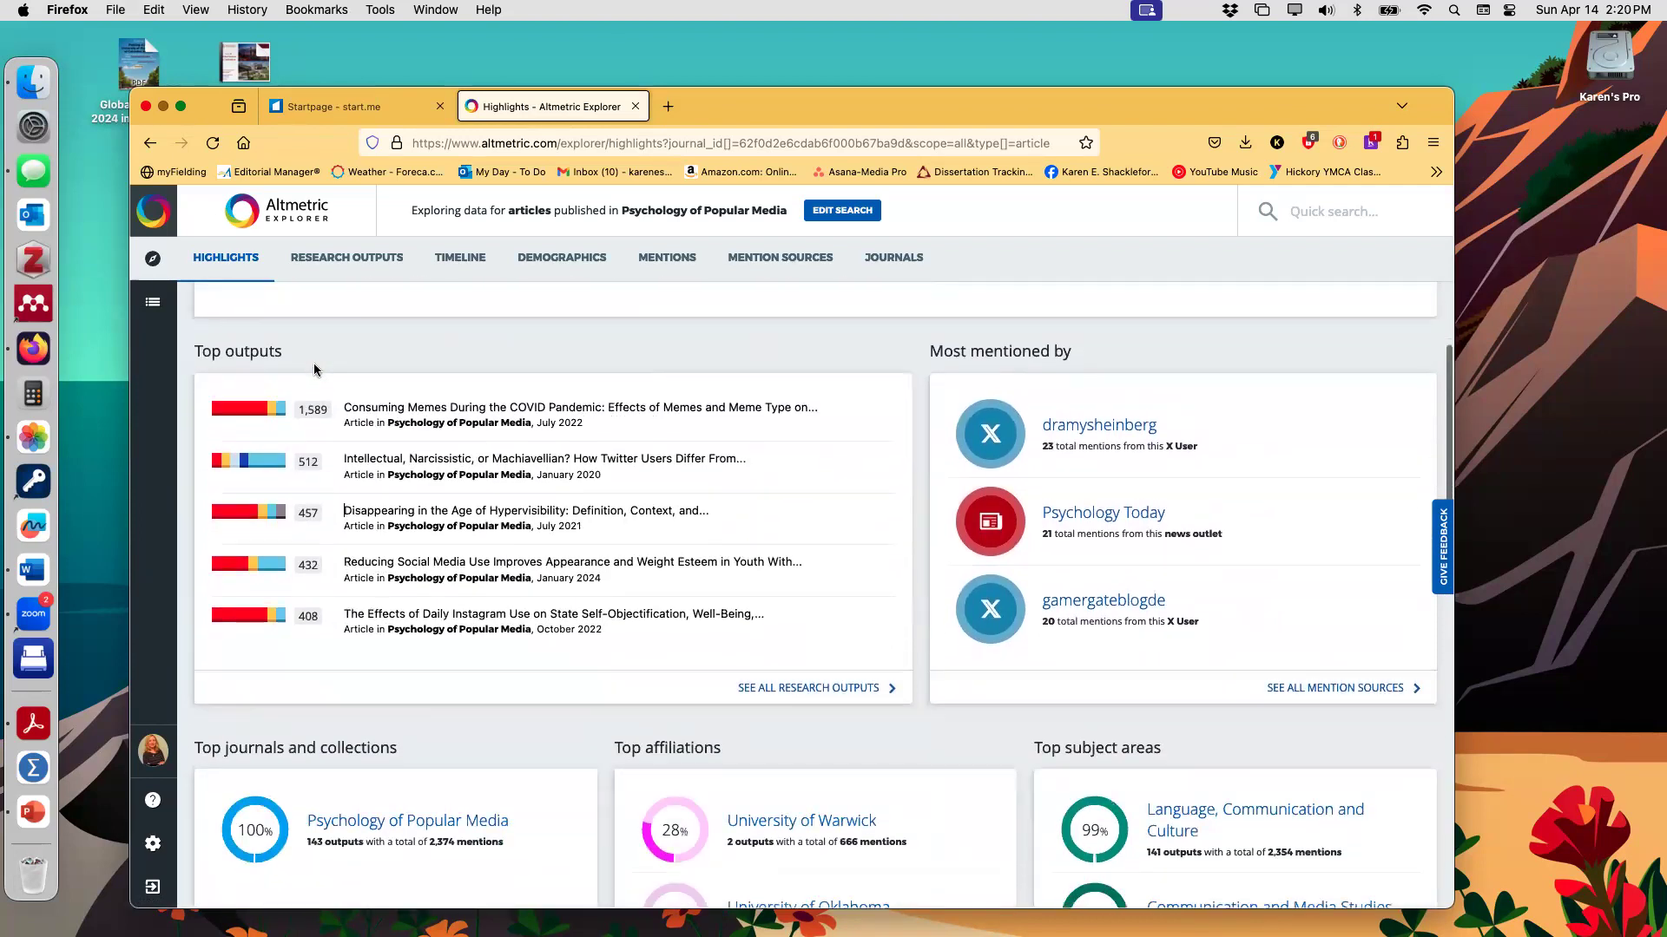
{"action": "left_click", "coordinate": [756, 618]}
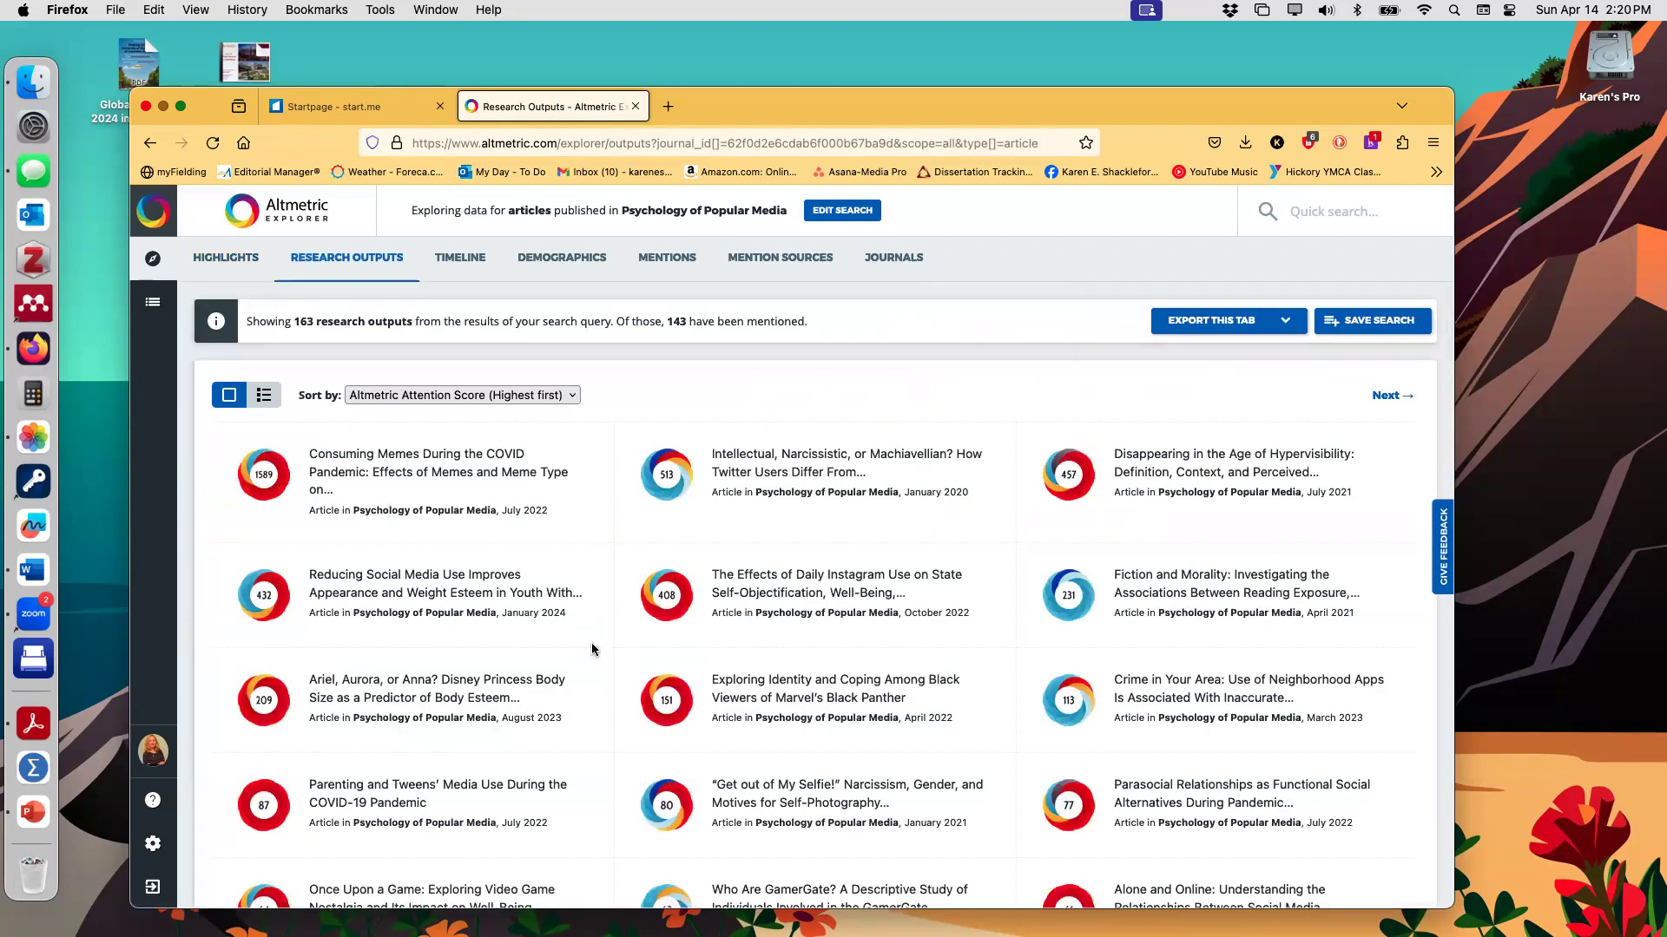
{"action": "scroll", "coordinate": [592, 649], "scroll_direction": "down", "scroll_amount": 3}
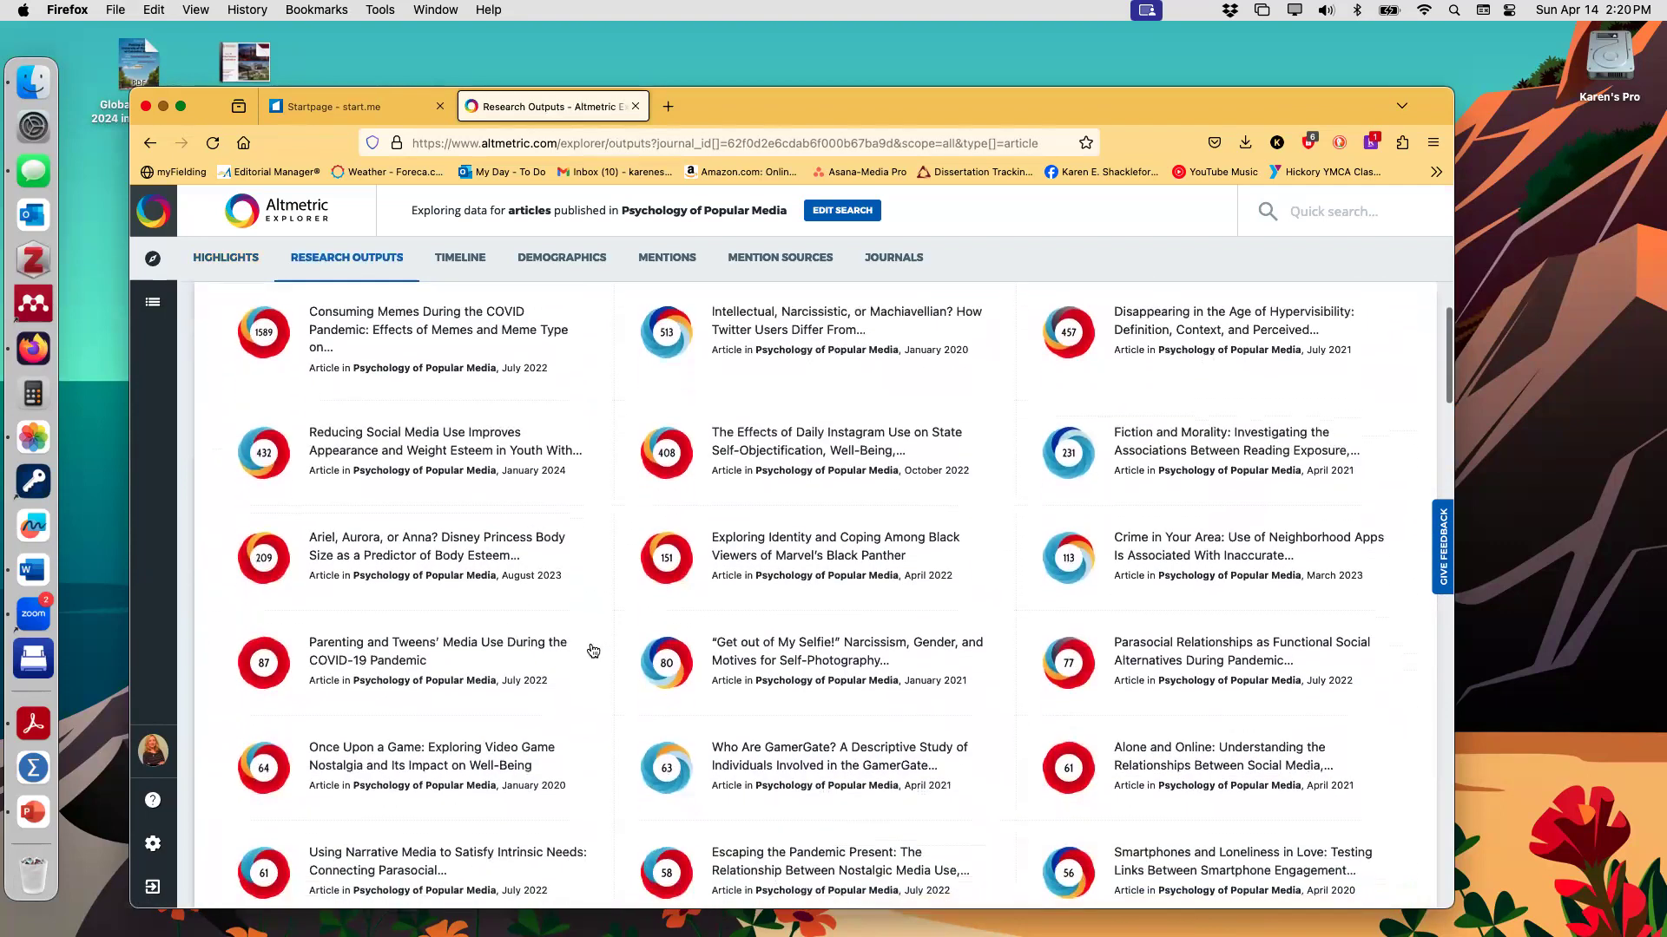
{"action": "scroll", "coordinate": [593, 651], "scroll_direction": "down", "scroll_amount": 1}
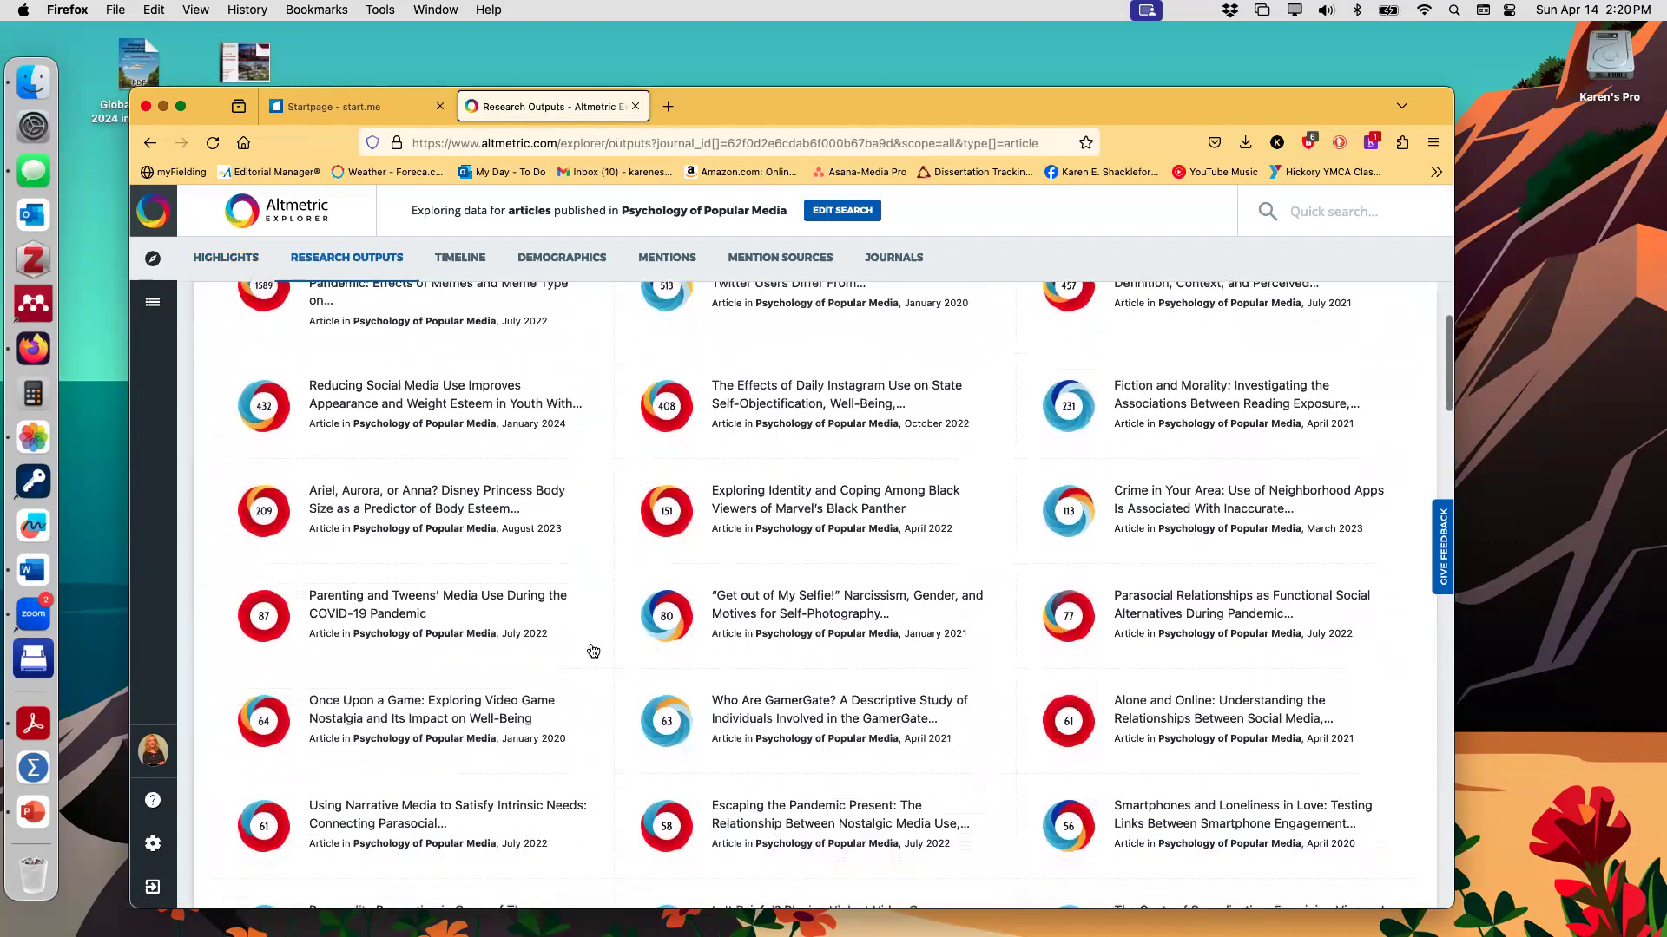
{"action": "scroll", "coordinate": [593, 651], "scroll_direction": "up", "scroll_amount": 3}
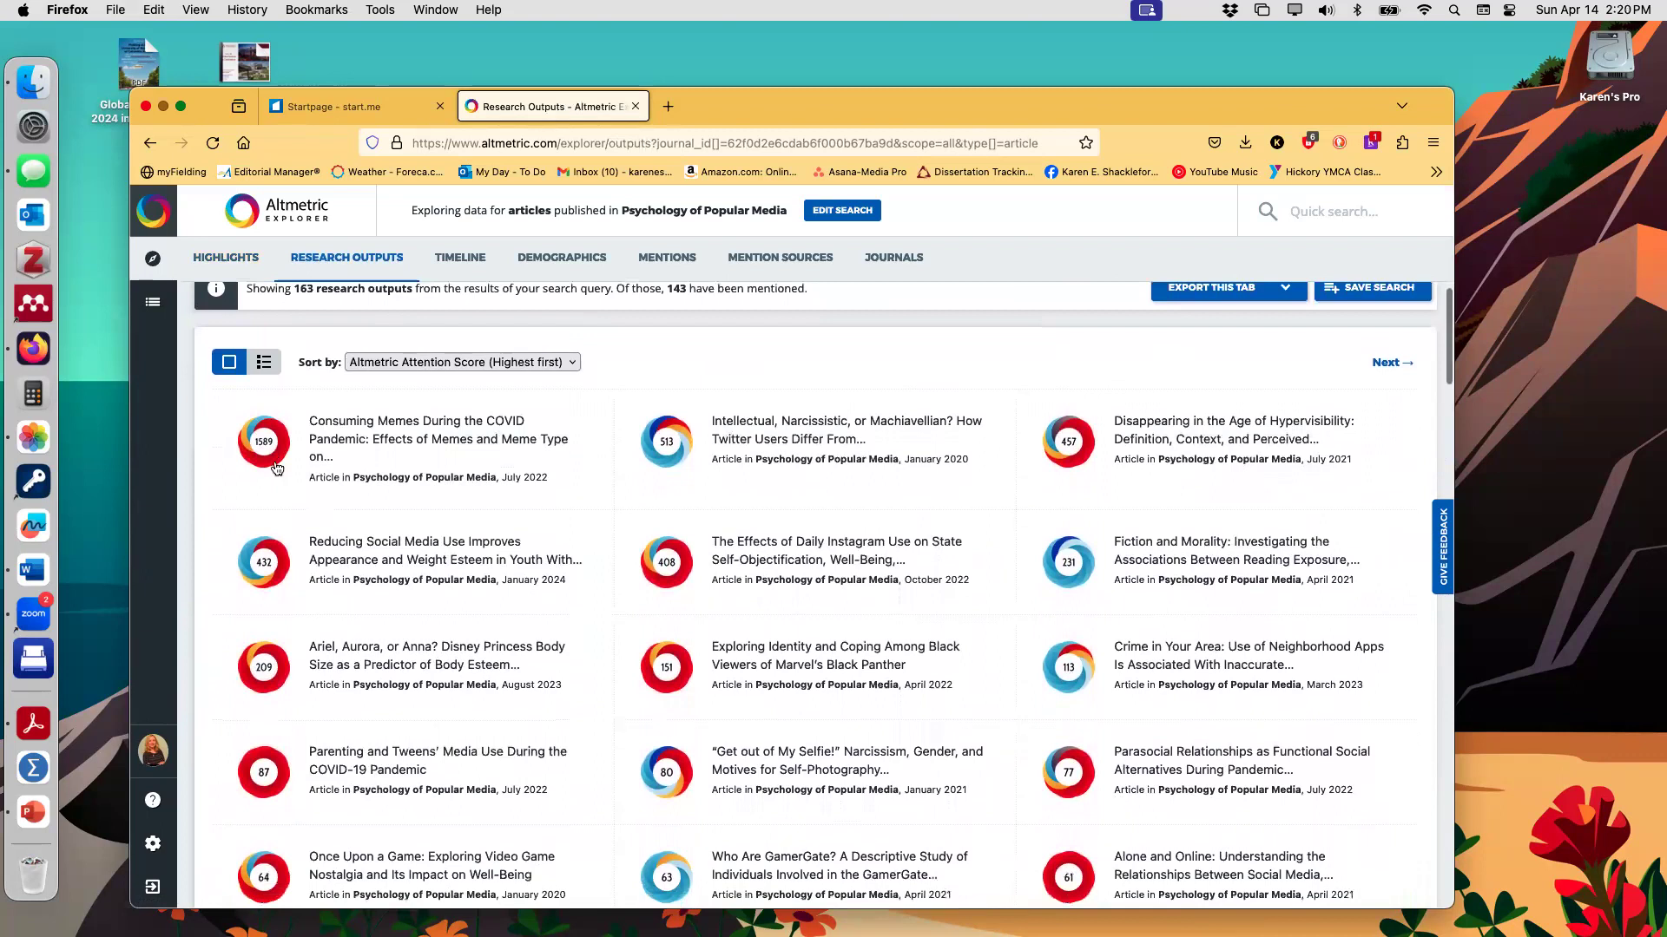
{"action": "scroll", "coordinate": [294, 542], "scroll_direction": "down", "scroll_amount": 5}
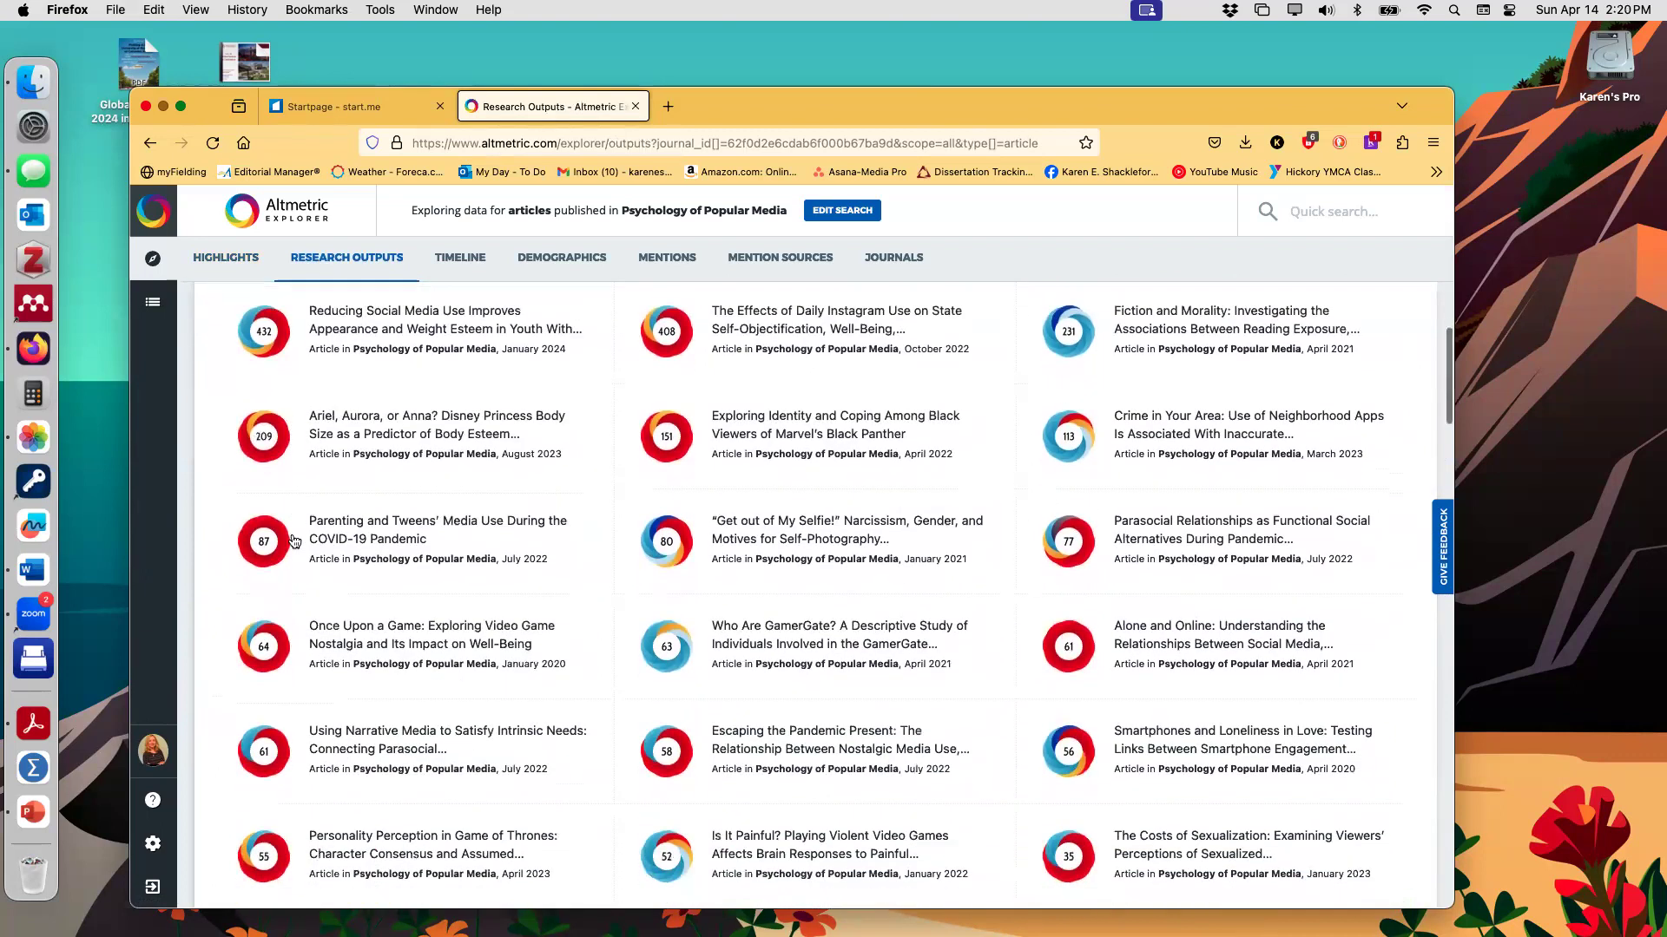
{"action": "scroll", "coordinate": [294, 542], "scroll_direction": "down", "scroll_amount": 3}
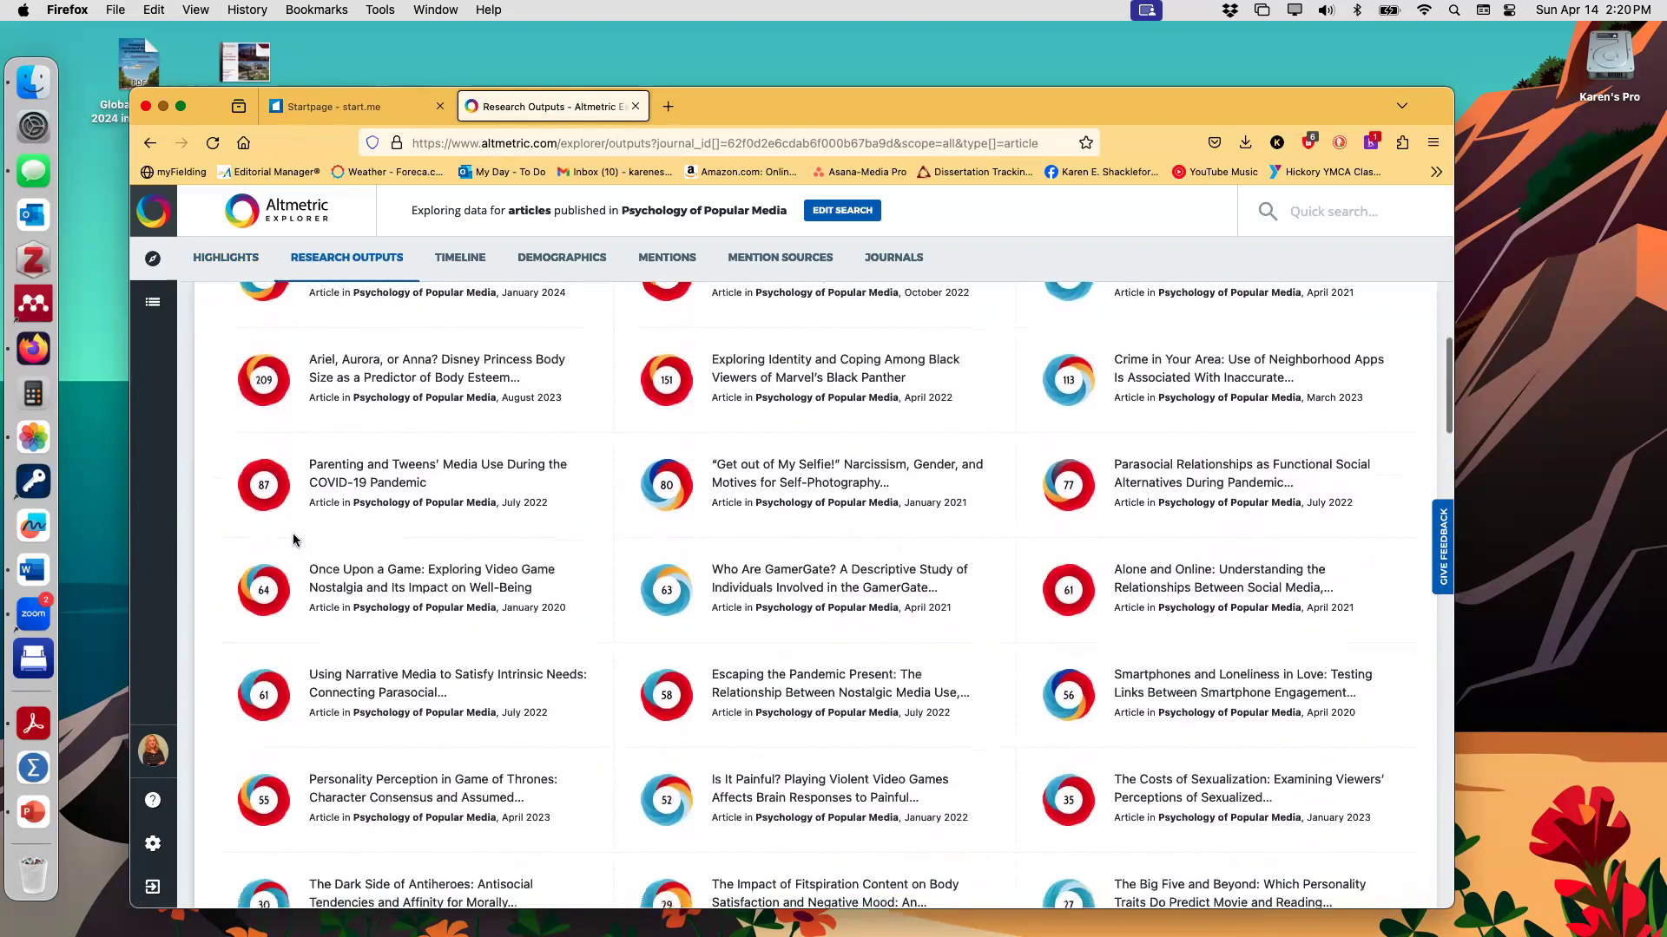
{"action": "scroll", "coordinate": [294, 541], "scroll_direction": "down", "scroll_amount": 3}
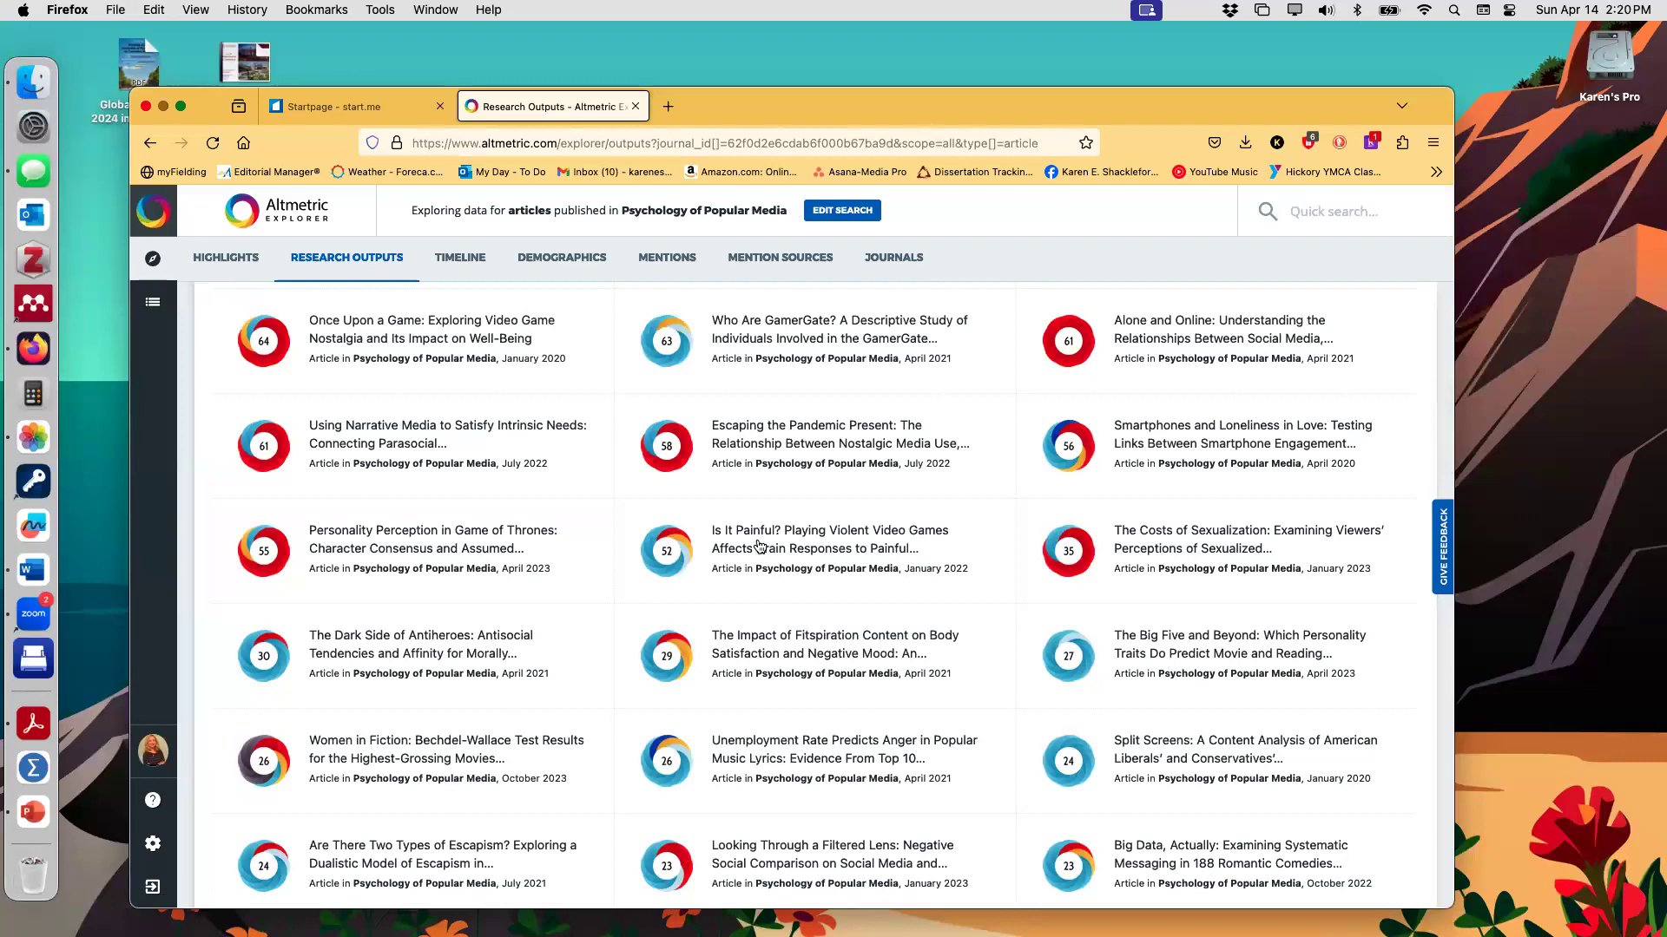
Step: Look back over the highest-scoring articles in the research outputs list and return to the journal's highlights
{"action": "scroll", "coordinate": [787, 491], "scroll_direction": "up", "scroll_amount": 3}
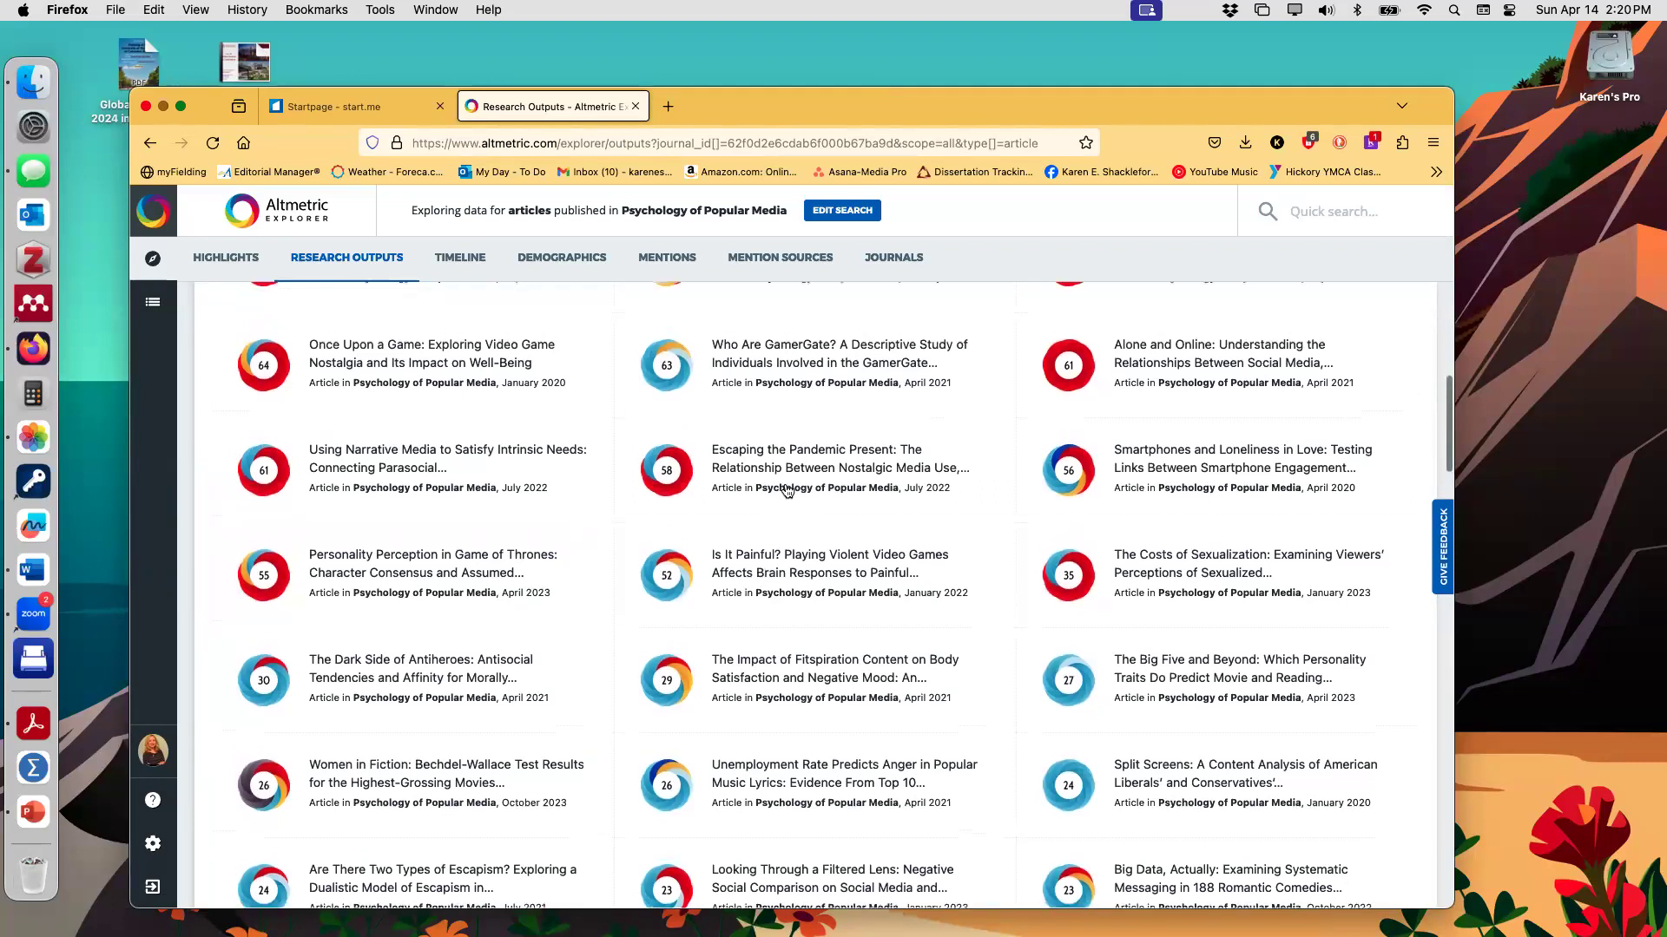
{"action": "scroll", "coordinate": [787, 490], "scroll_direction": "up", "scroll_amount": 5}
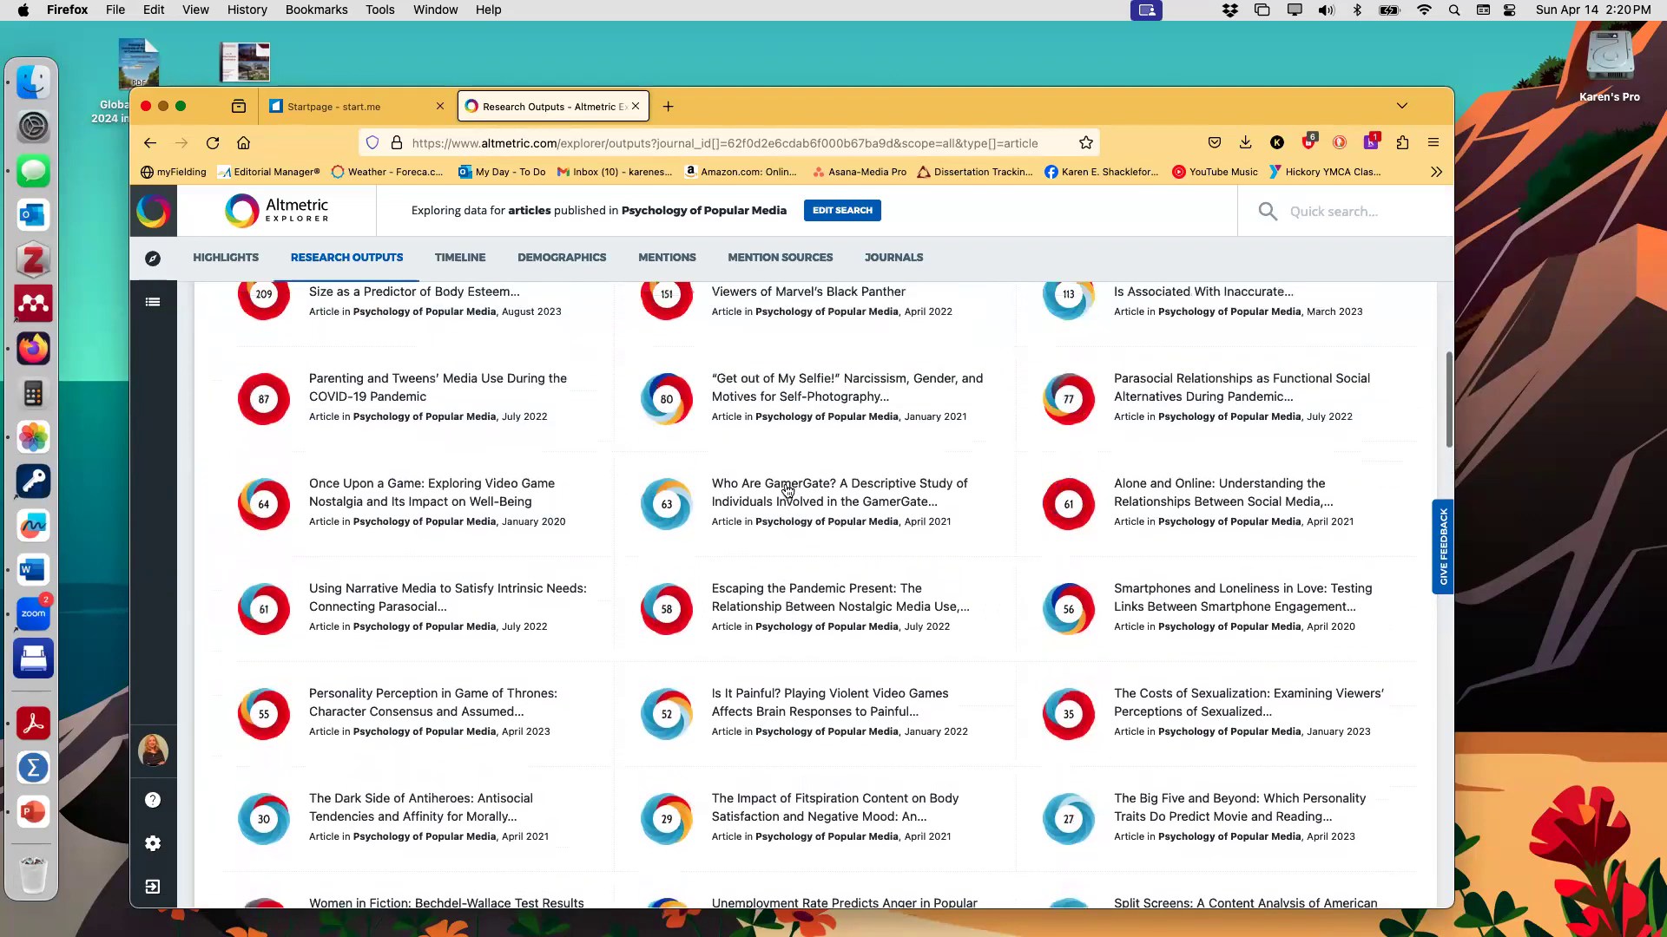
{"action": "scroll", "coordinate": [787, 490], "scroll_direction": "up", "scroll_amount": 3}
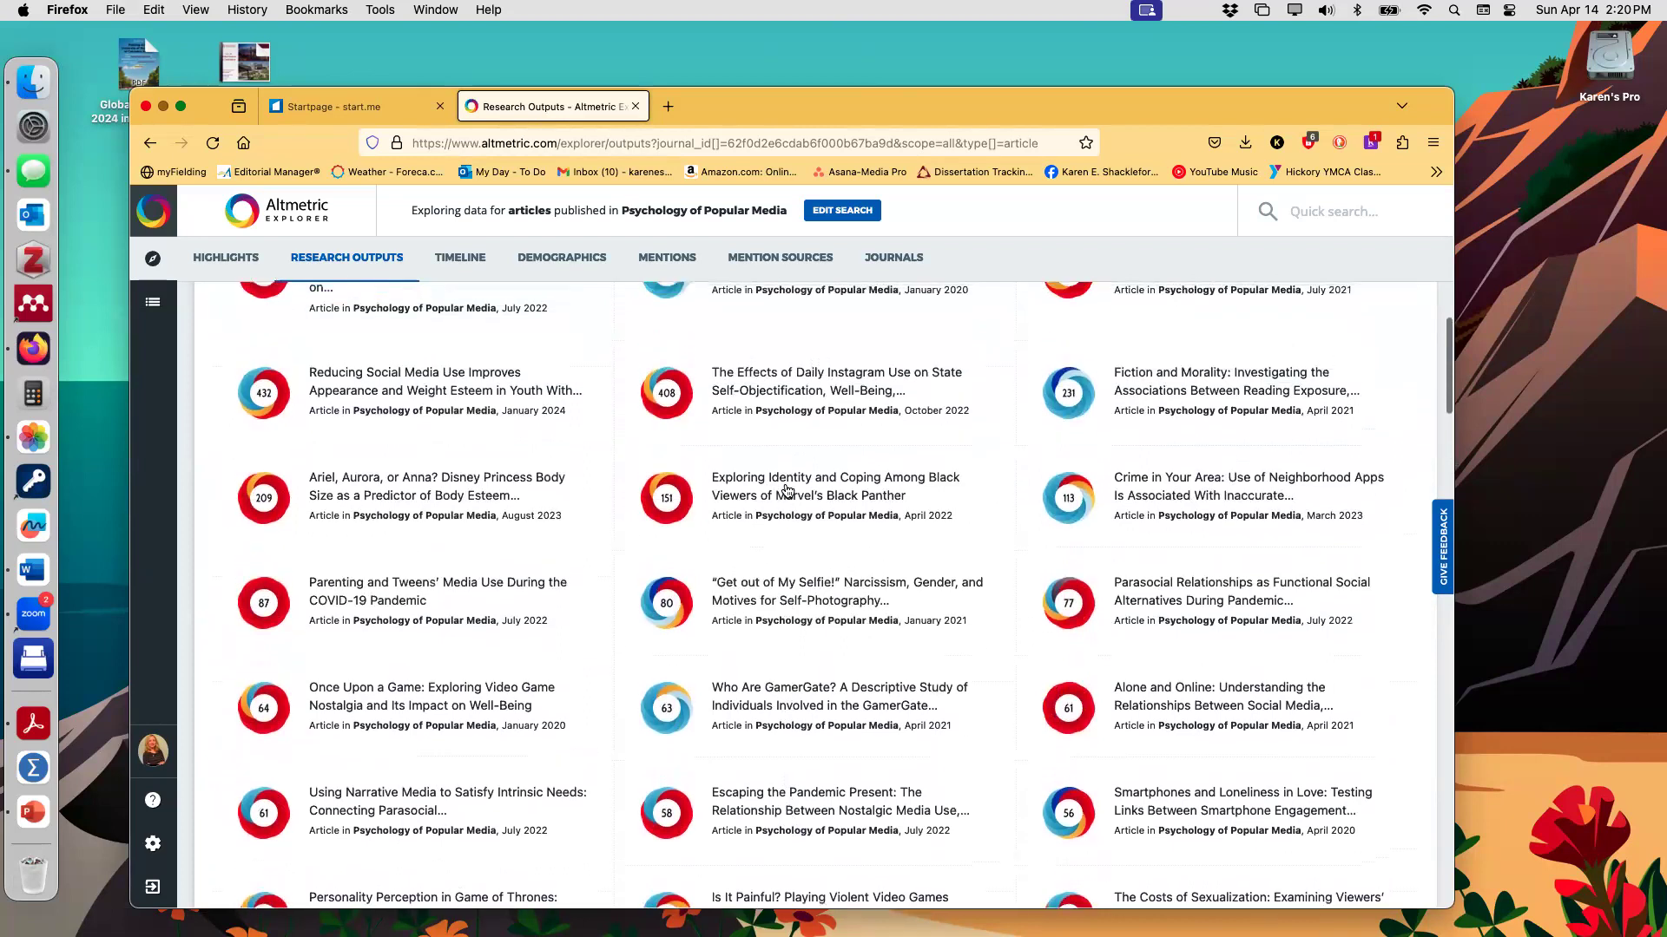
{"action": "scroll", "coordinate": [787, 490], "scroll_direction": "up", "scroll_amount": 2}
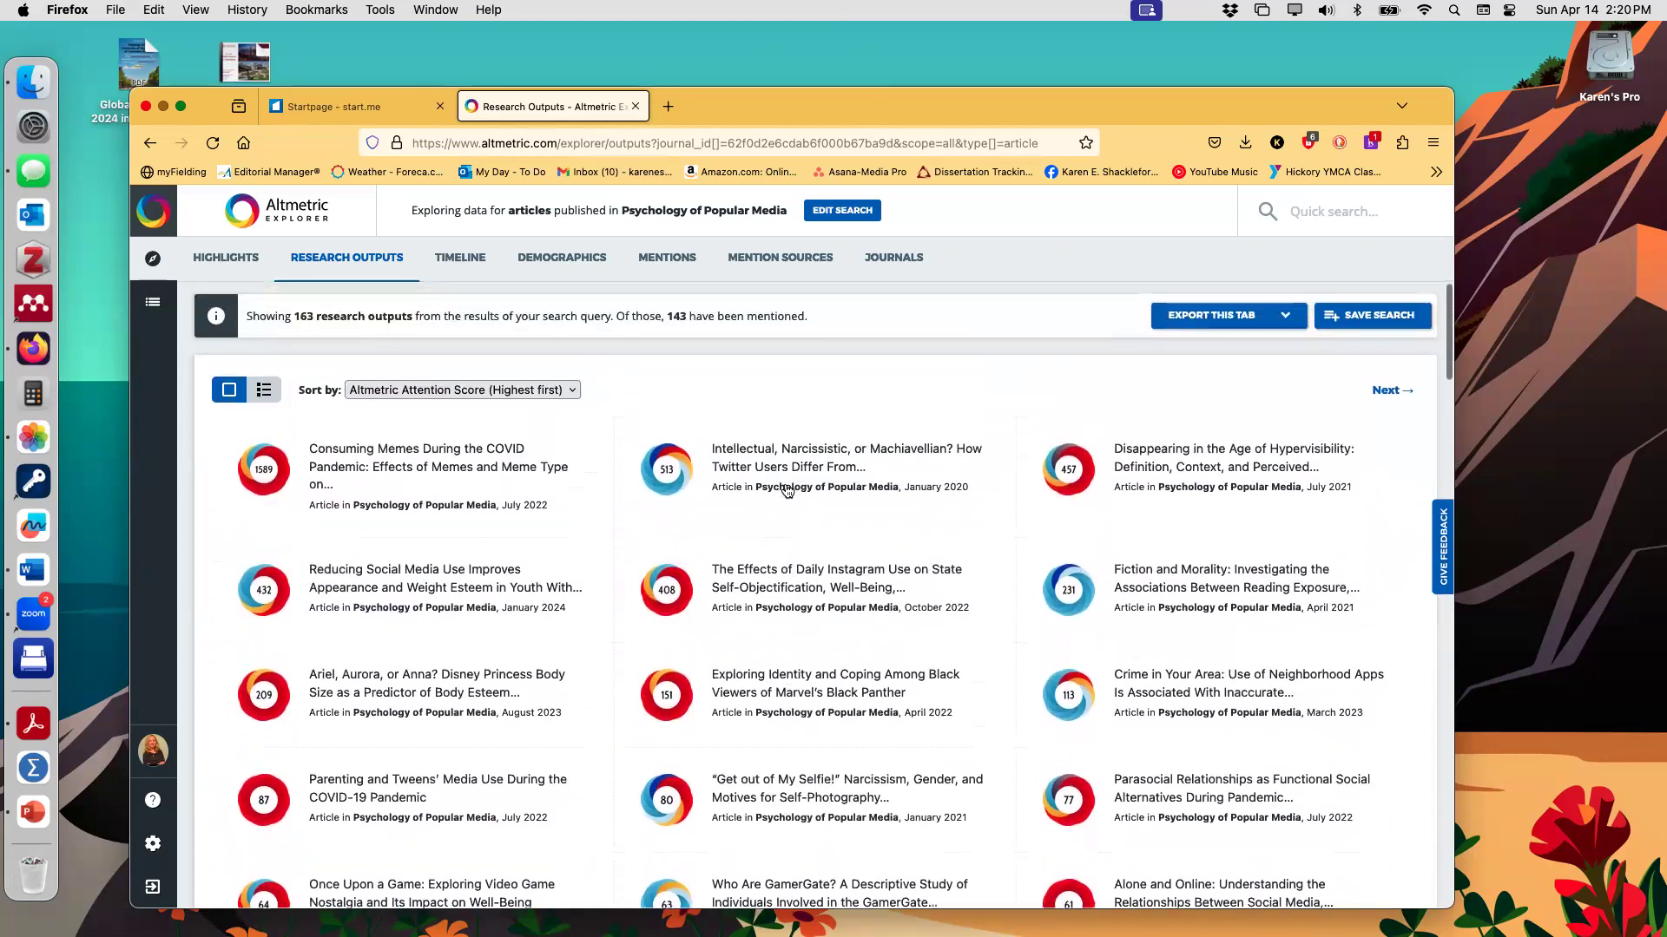
{"action": "left_click", "coordinate": [146, 148]}
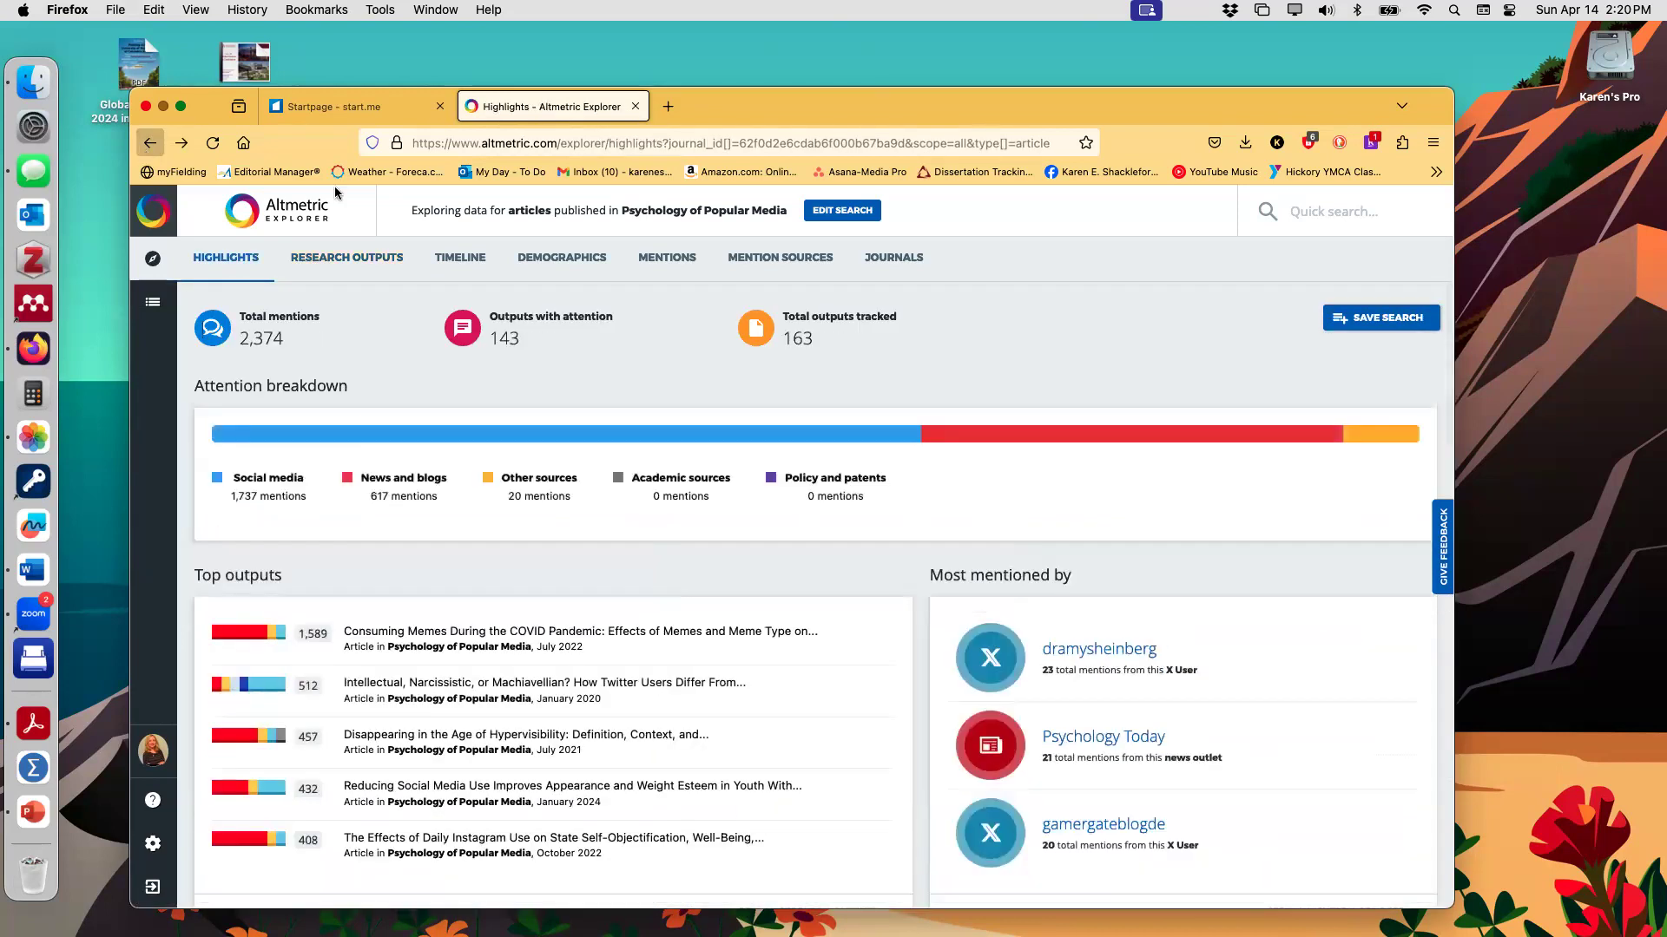
Step: Edit the search to replace the journal with Psychology of Popular Media Culture and run it for articles
{"action": "left_click", "coordinate": [841, 211]}
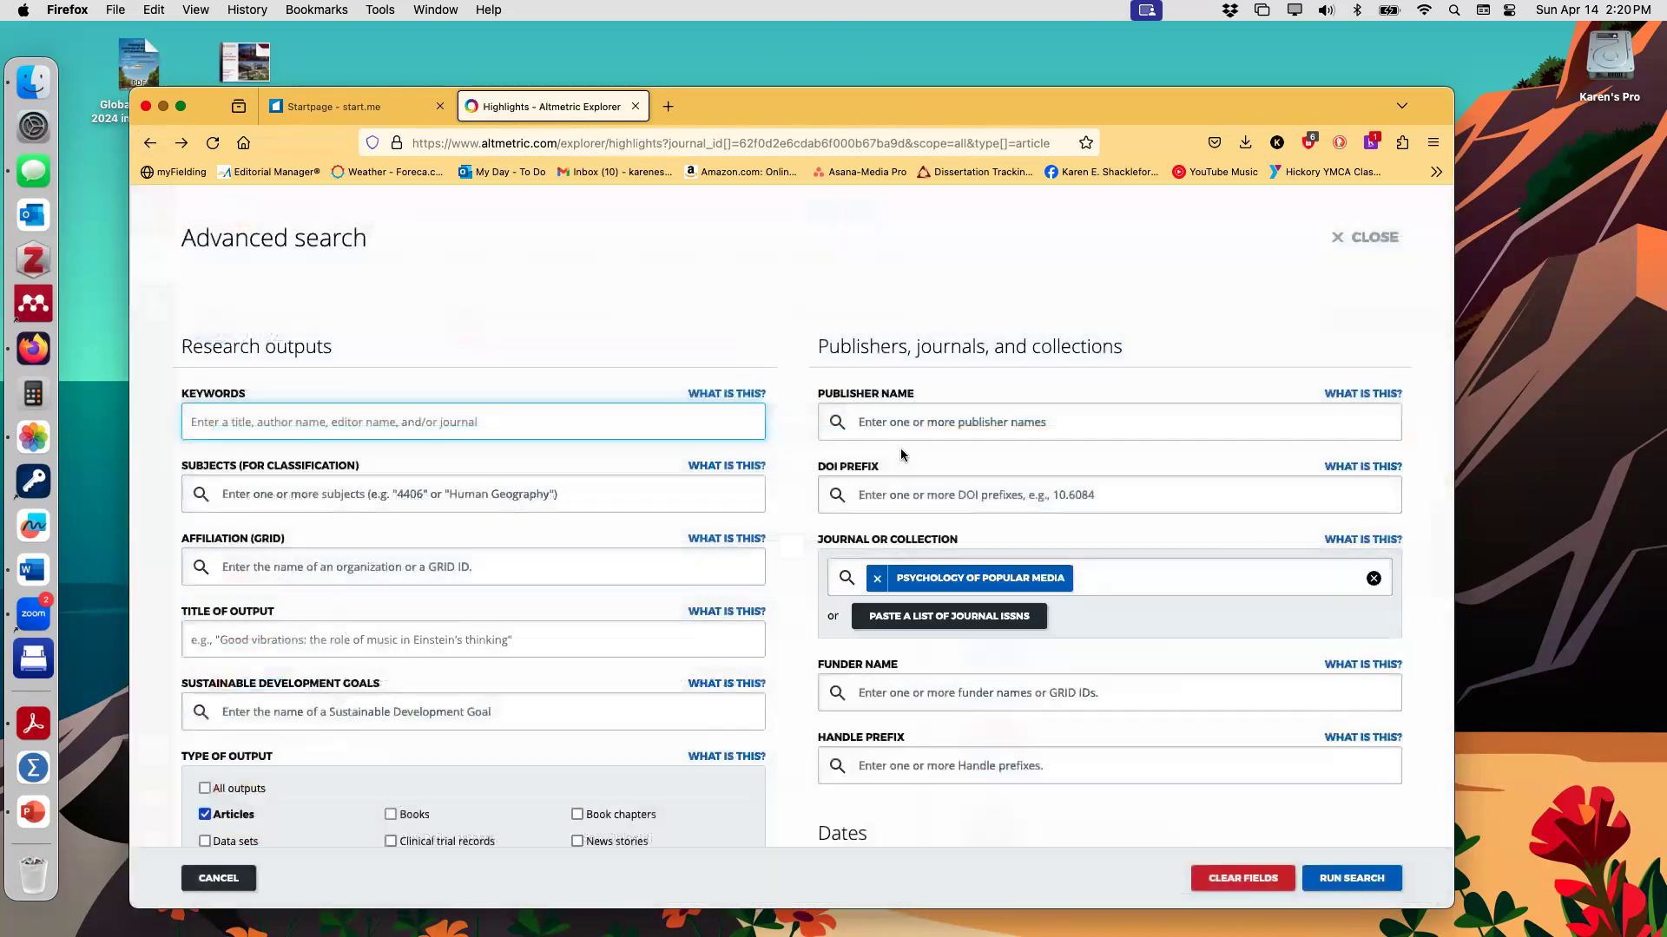
{"action": "left_click", "coordinate": [874, 577]}
{"action": "key", "text": "BackSpace"}
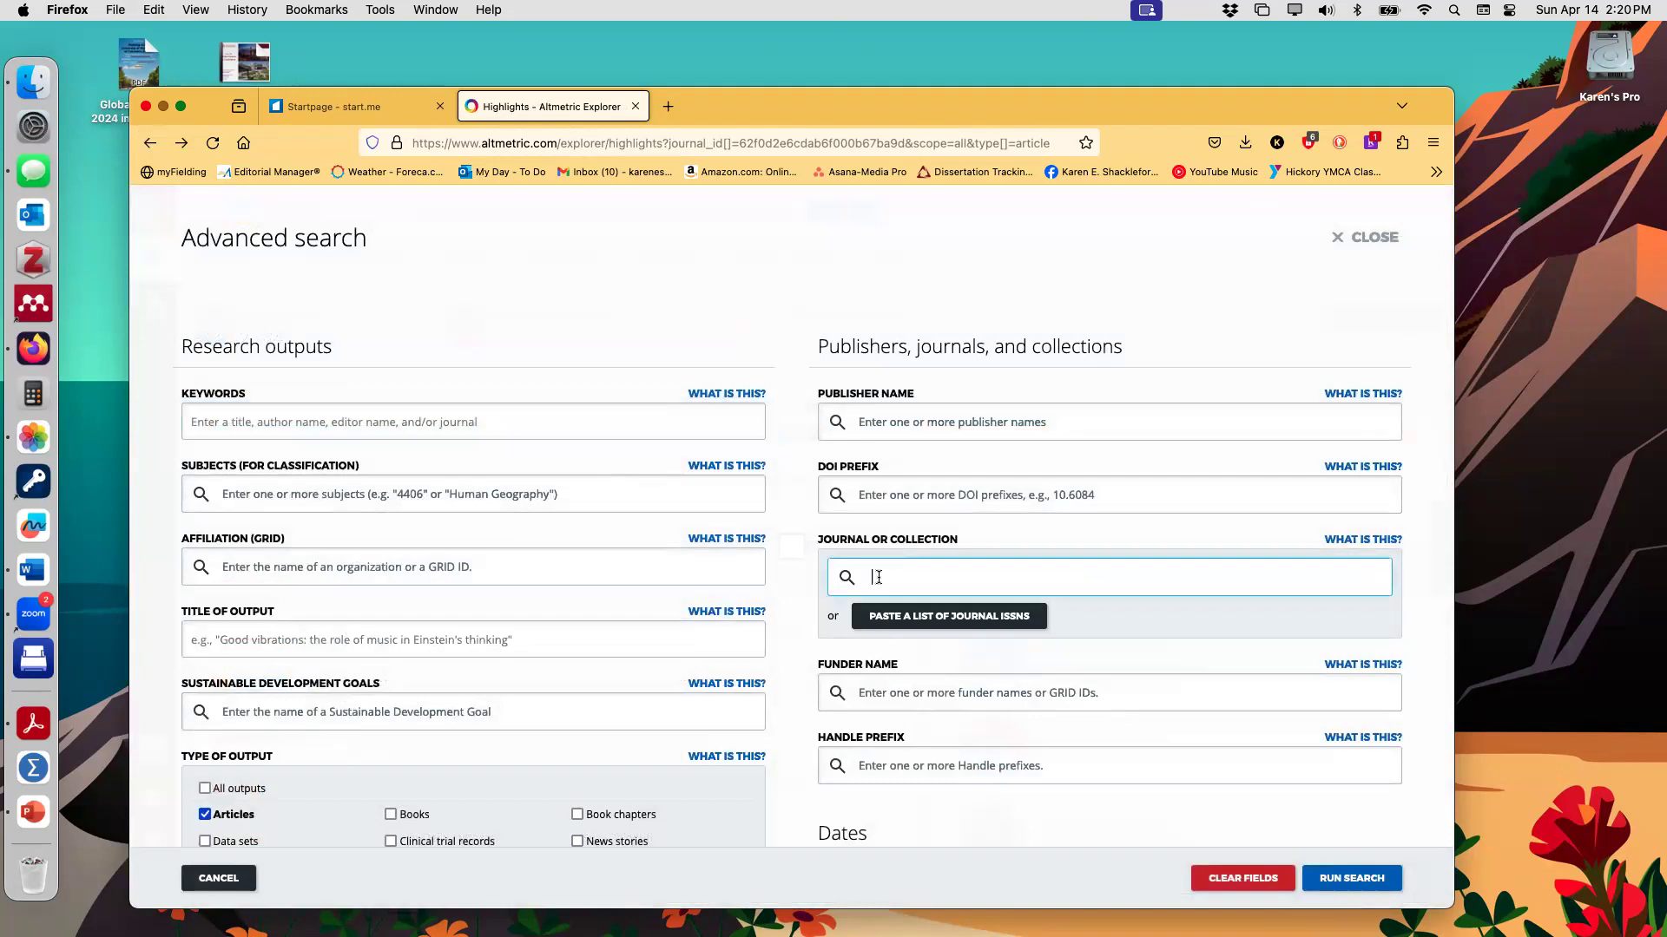
{"action": "type", "text": "Psychology of popu"}
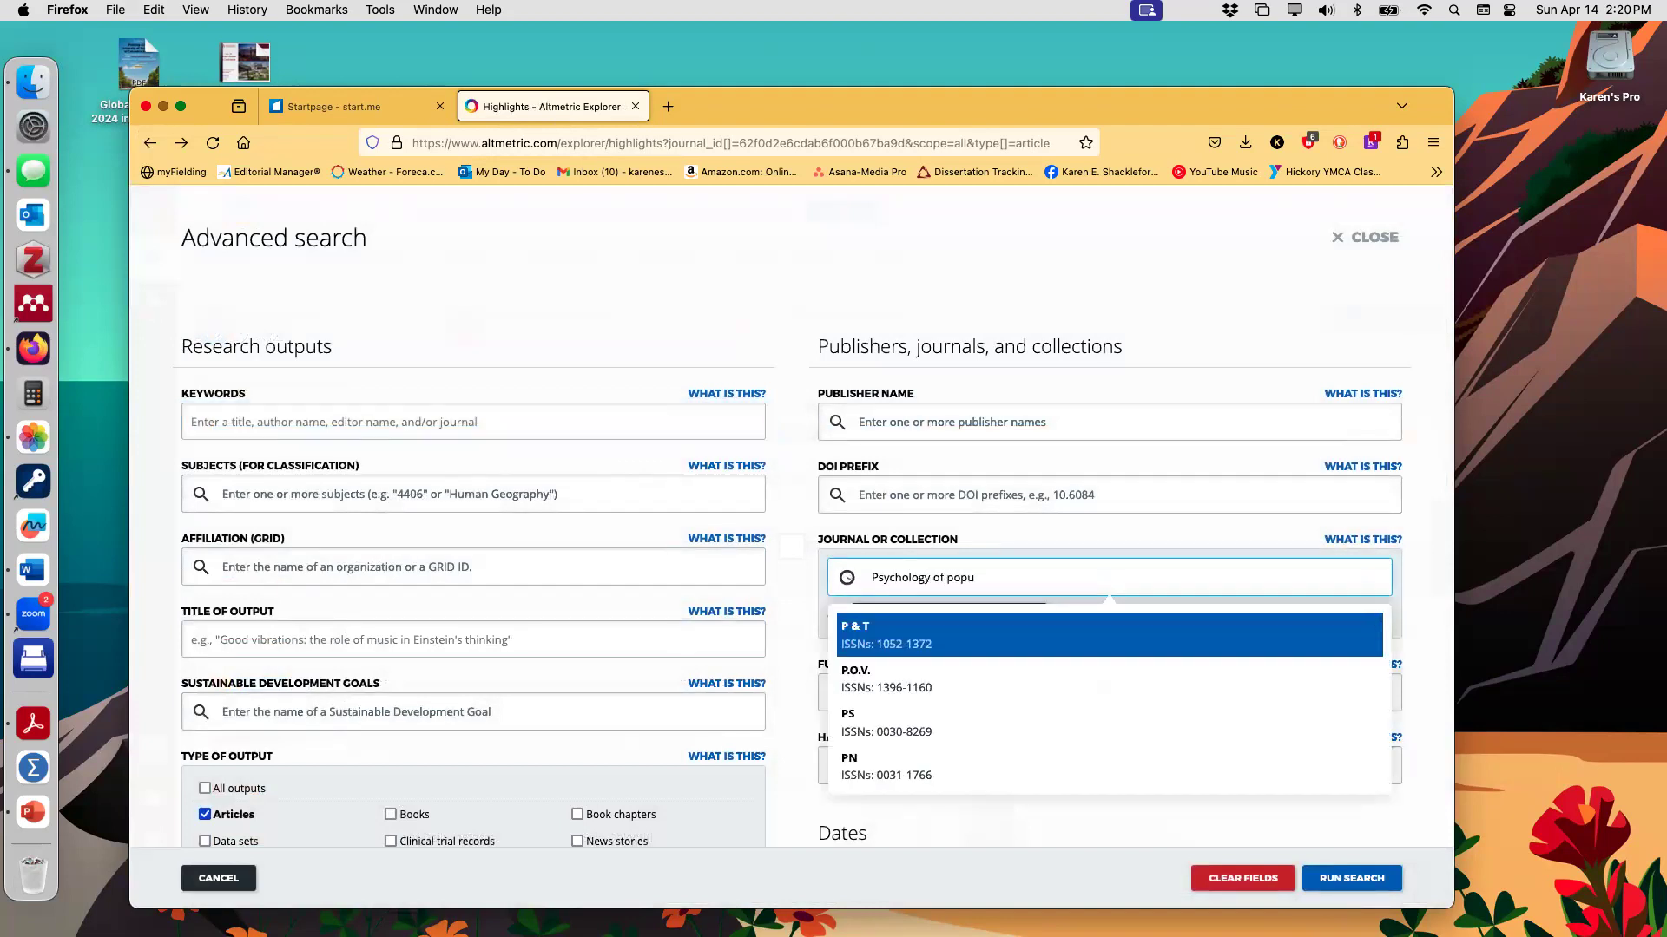
{"action": "type", "text": "lar media"}
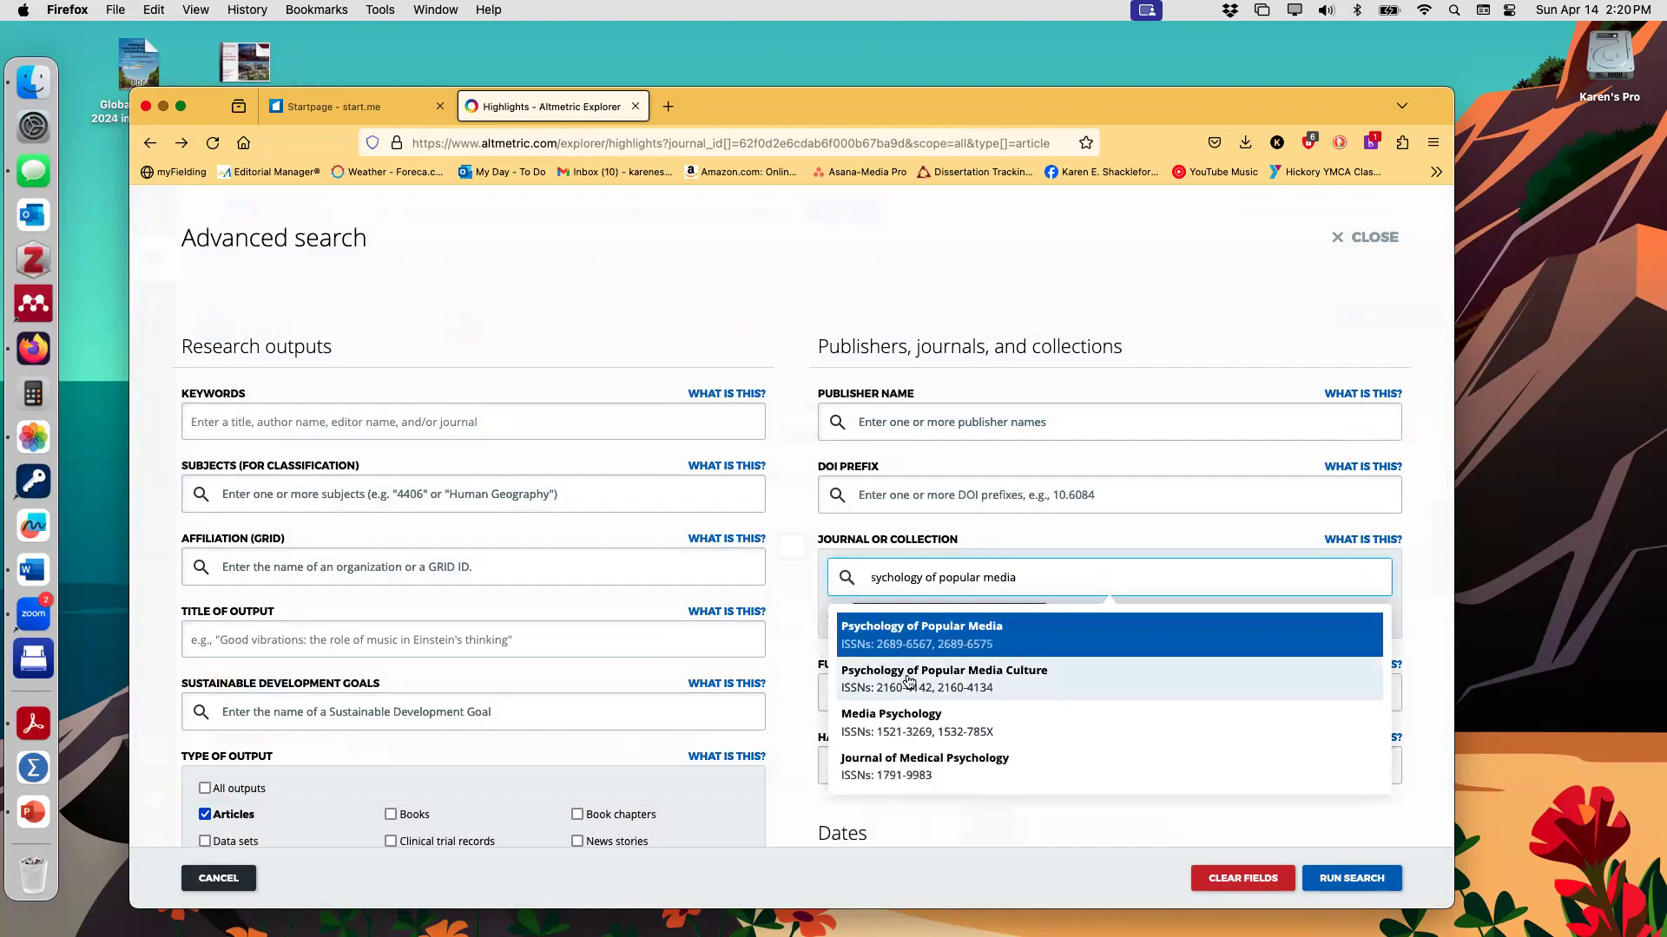
{"action": "left_click", "coordinate": [1198, 669]}
{"action": "left_click", "coordinate": [1326, 877]}
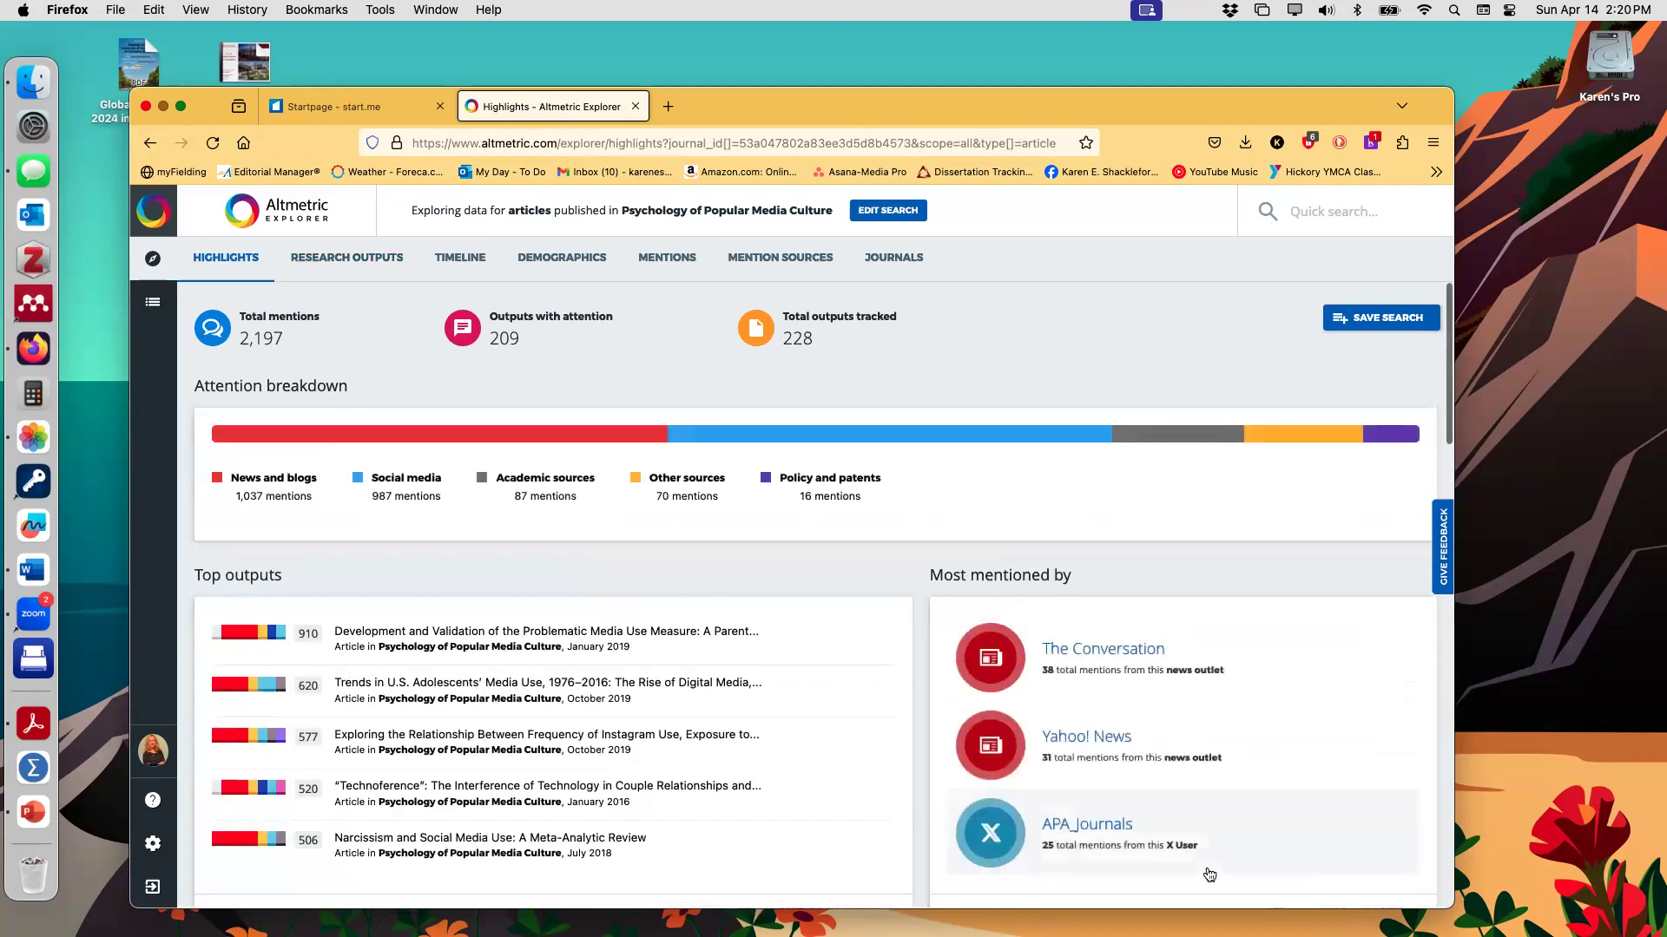
Step: Review the attention breakdown and top outputs, then view and close the details of the Problematic Media Use Measure article
{"action": "scroll", "coordinate": [863, 859], "scroll_direction": "down", "scroll_amount": 1}
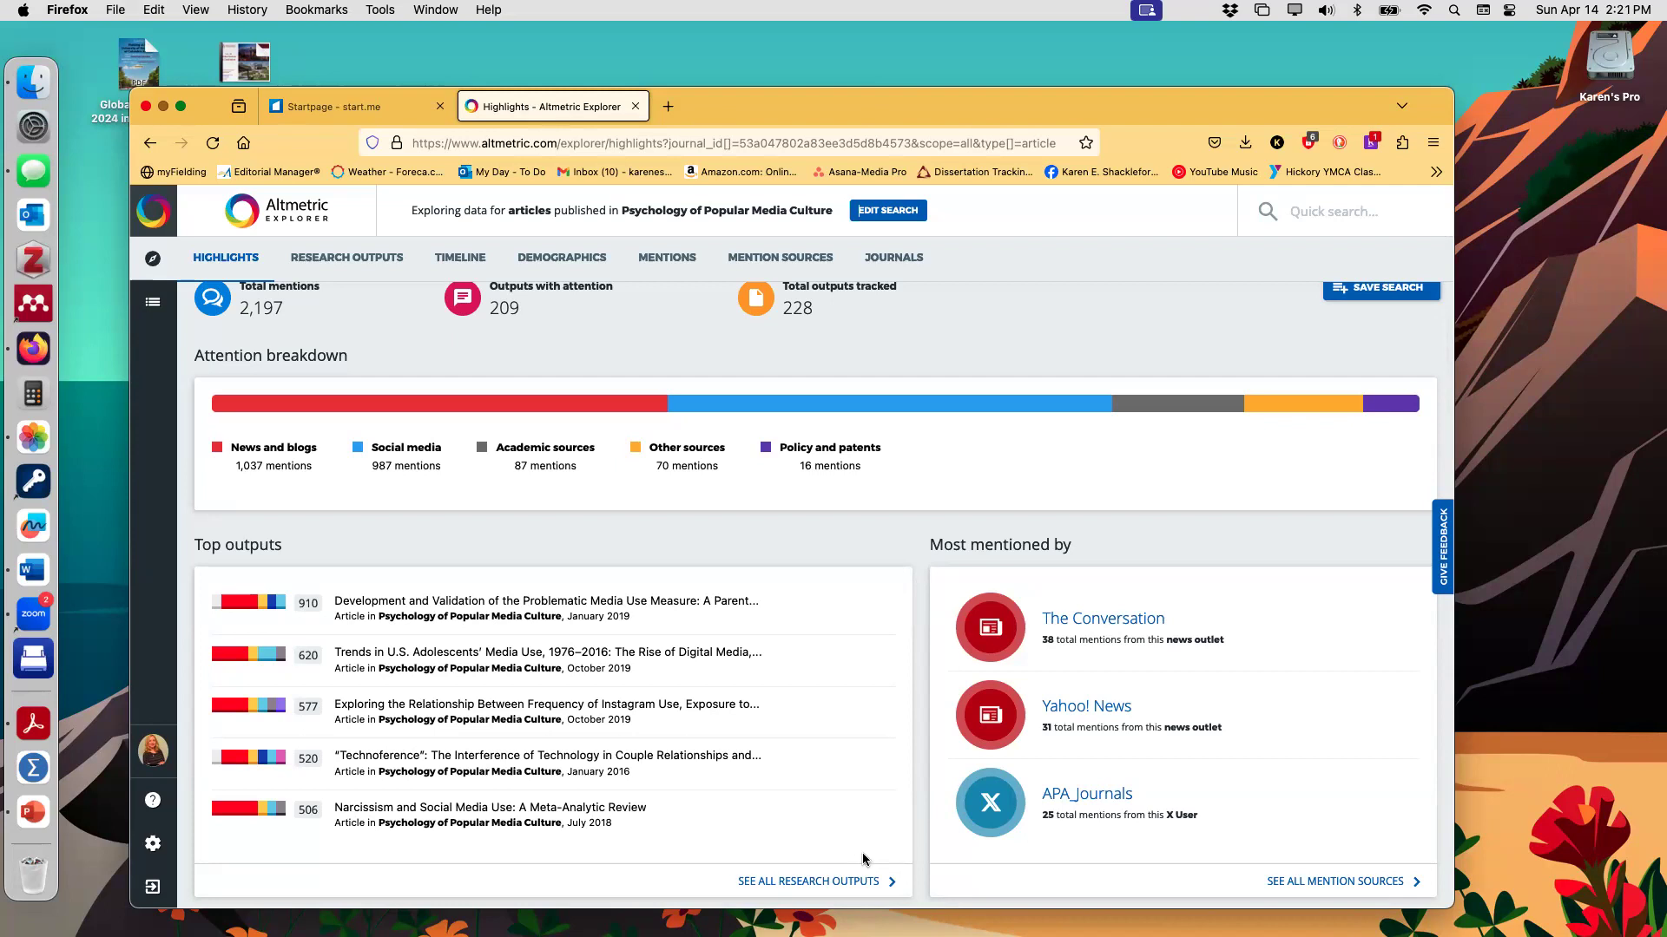
{"action": "scroll", "coordinate": [862, 860], "scroll_direction": "down", "scroll_amount": 2}
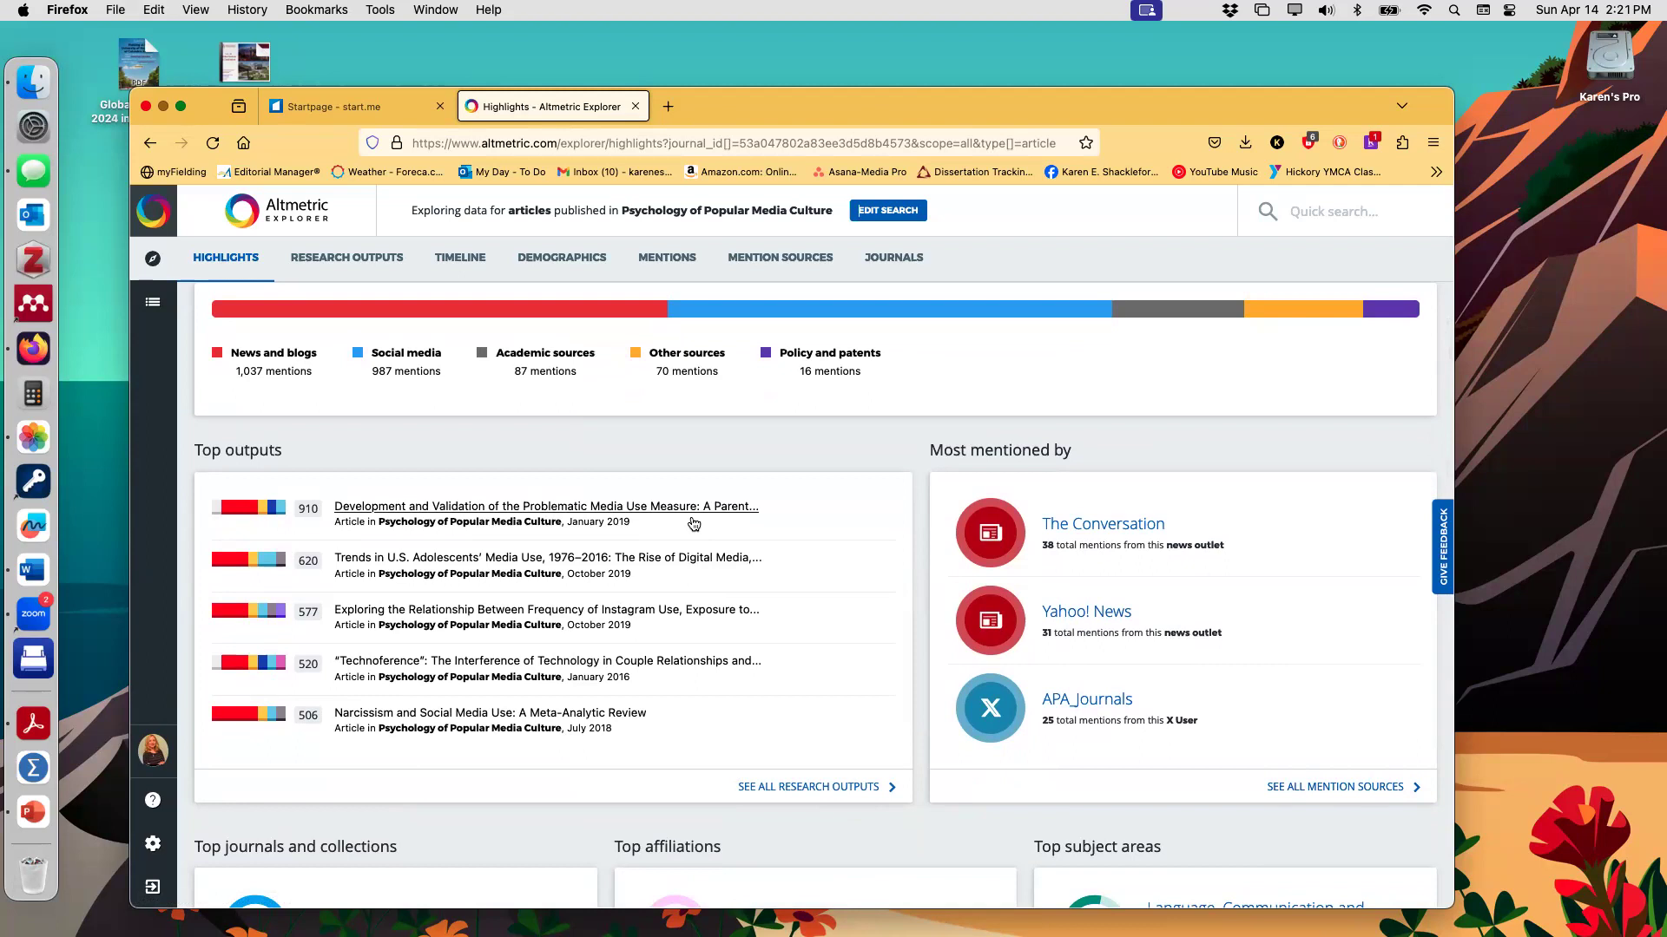
{"action": "left_click", "coordinate": [623, 507]}
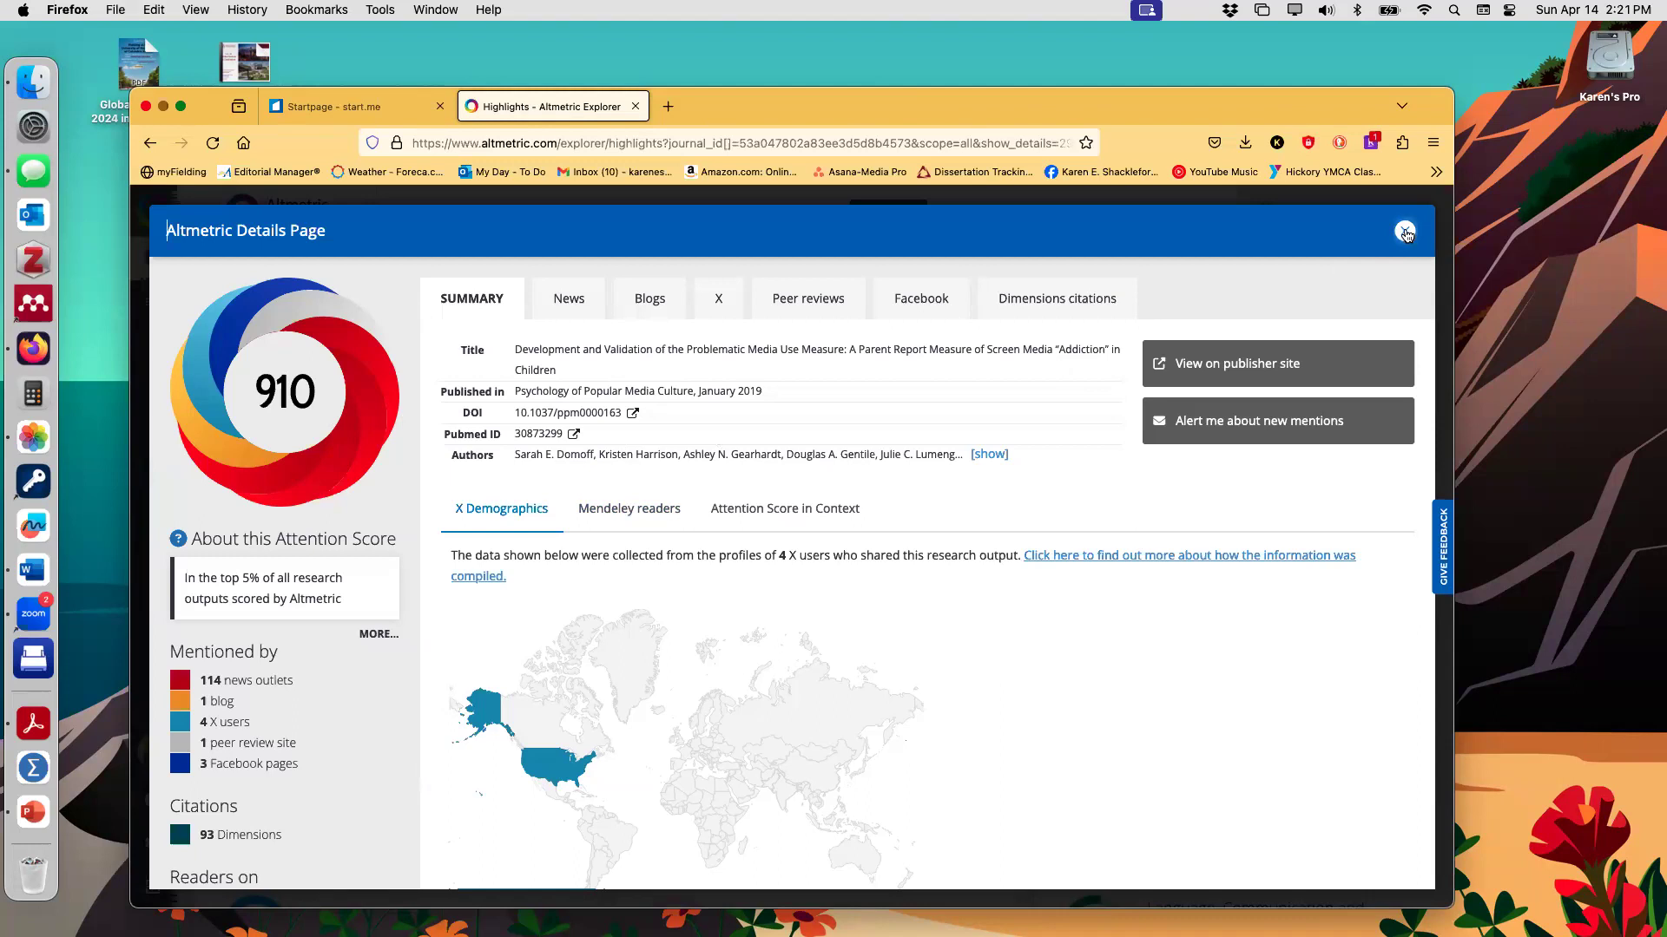
{"action": "left_click", "coordinate": [1406, 234]}
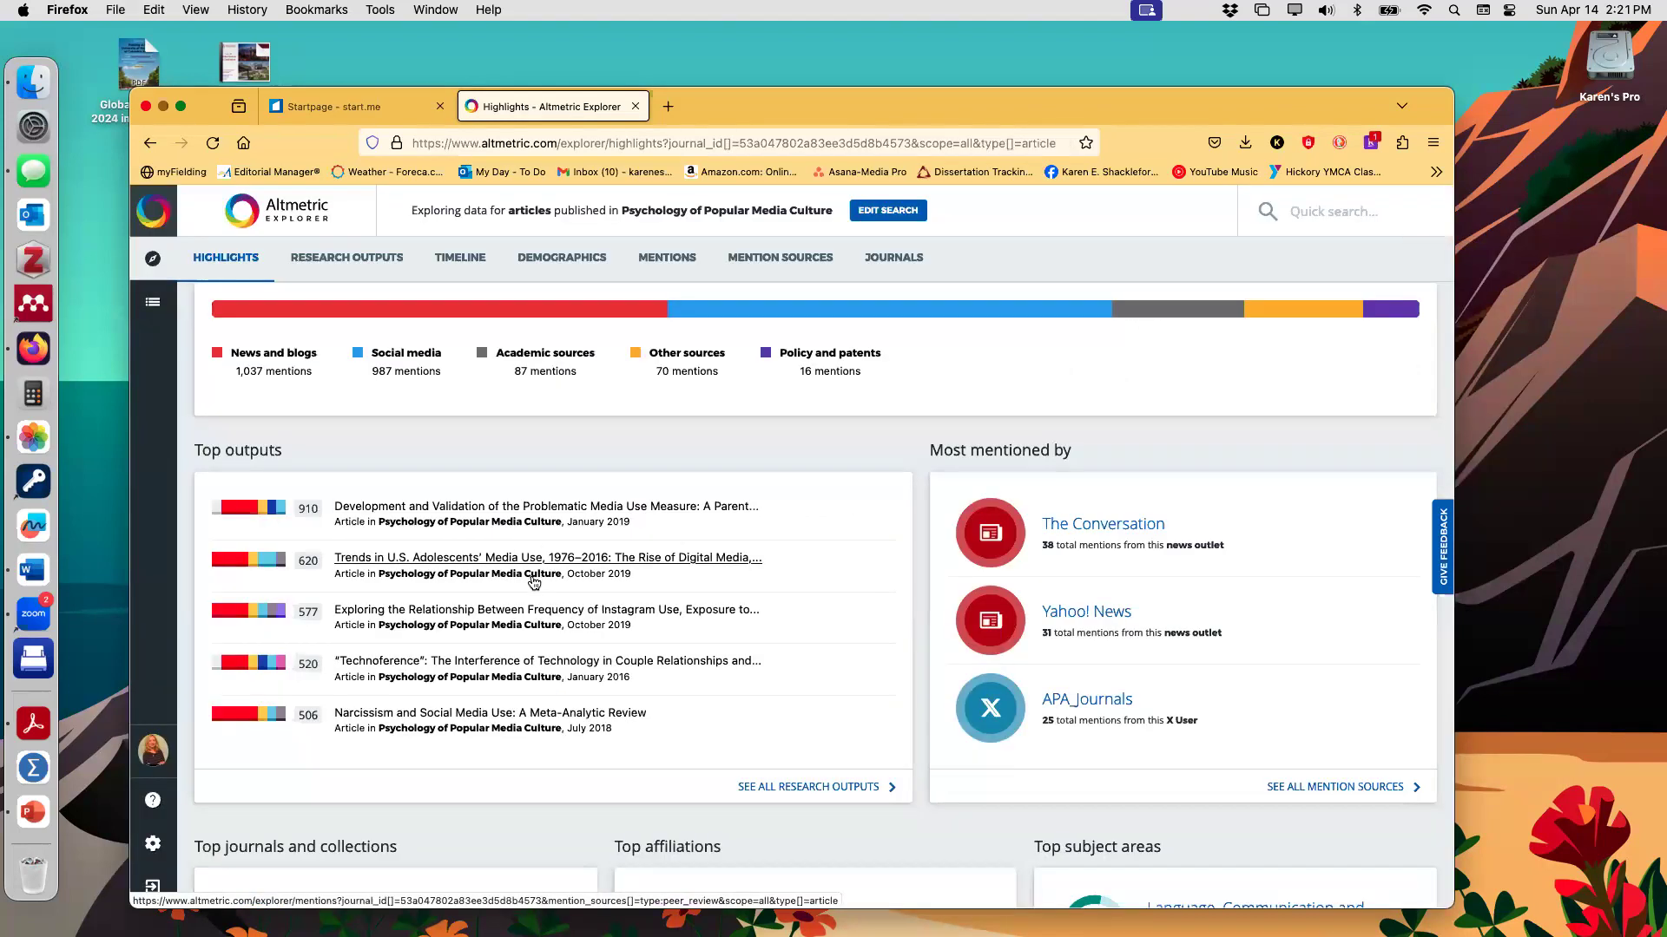
Step: View the details of the Instagram use and narcissism meta-analysis articles in the top outputs, closing each one
{"action": "scroll", "coordinate": [534, 583], "scroll_direction": "down", "scroll_amount": 2}
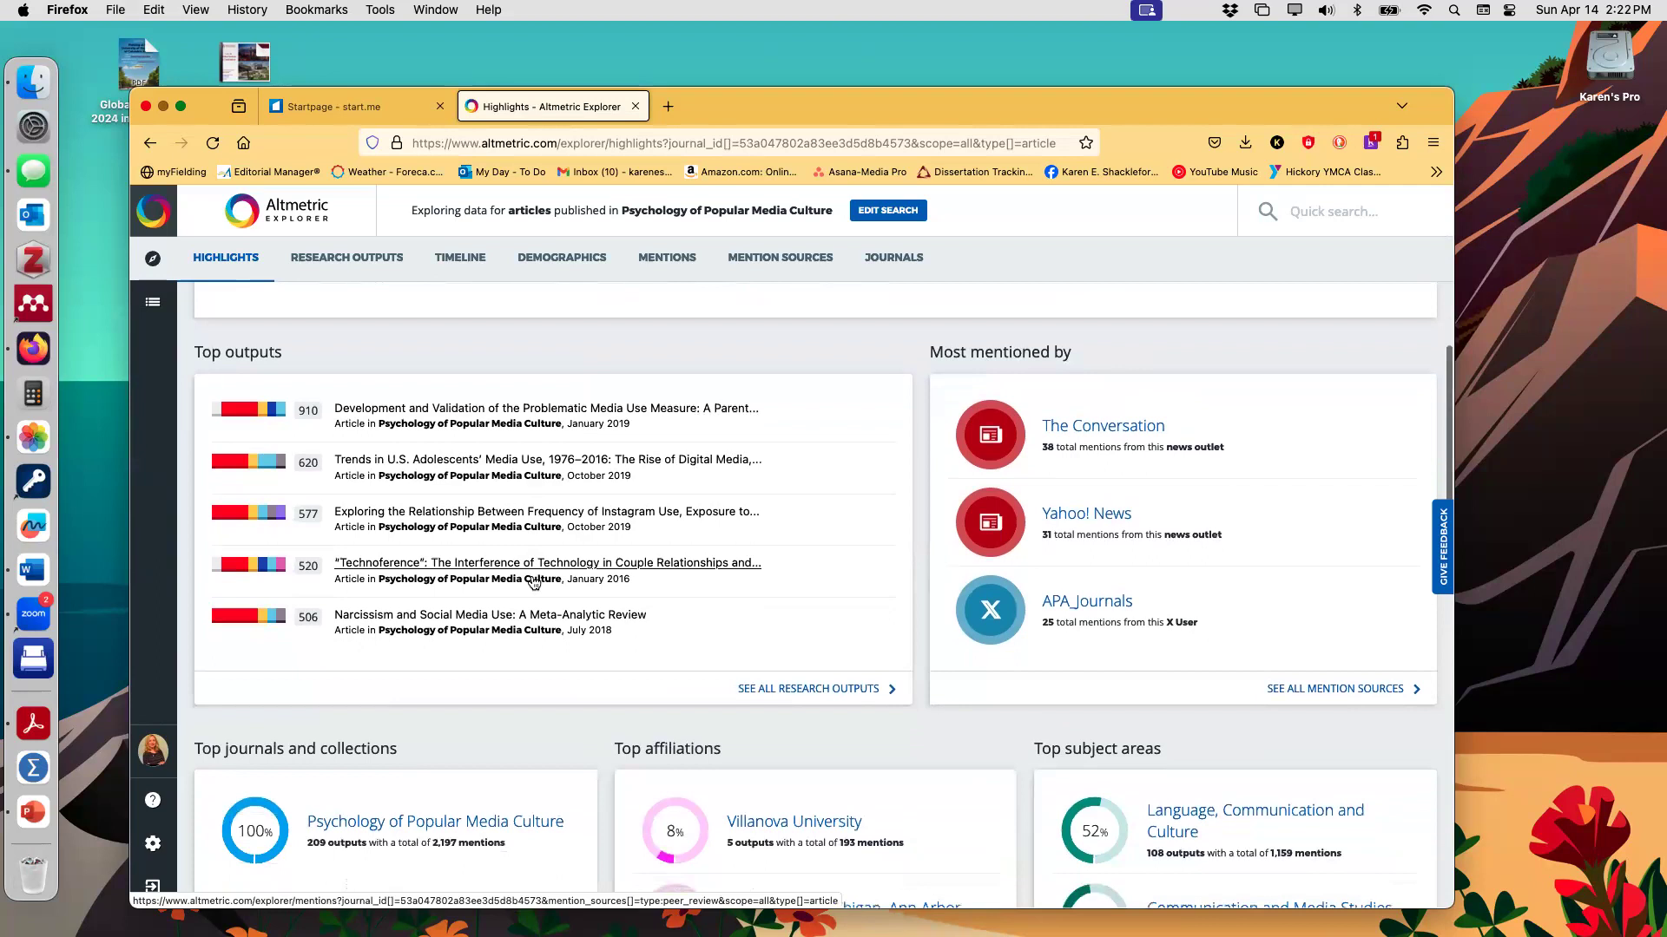
{"action": "left_click", "coordinate": [551, 517]}
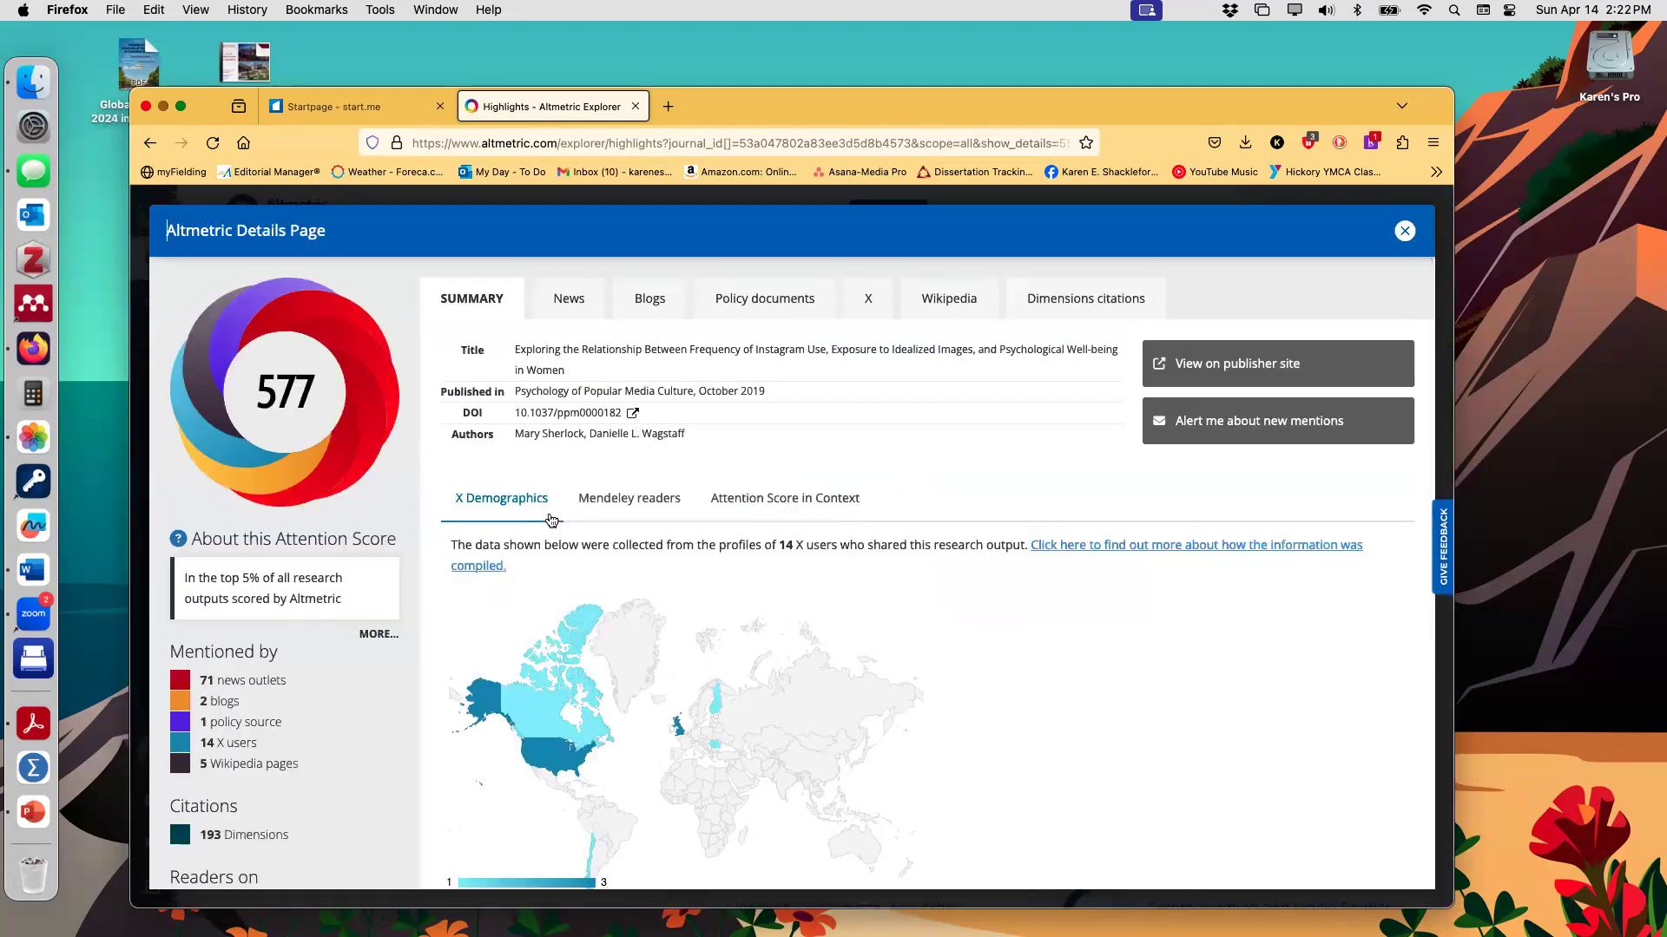
{"action": "left_click", "coordinate": [1404, 231]}
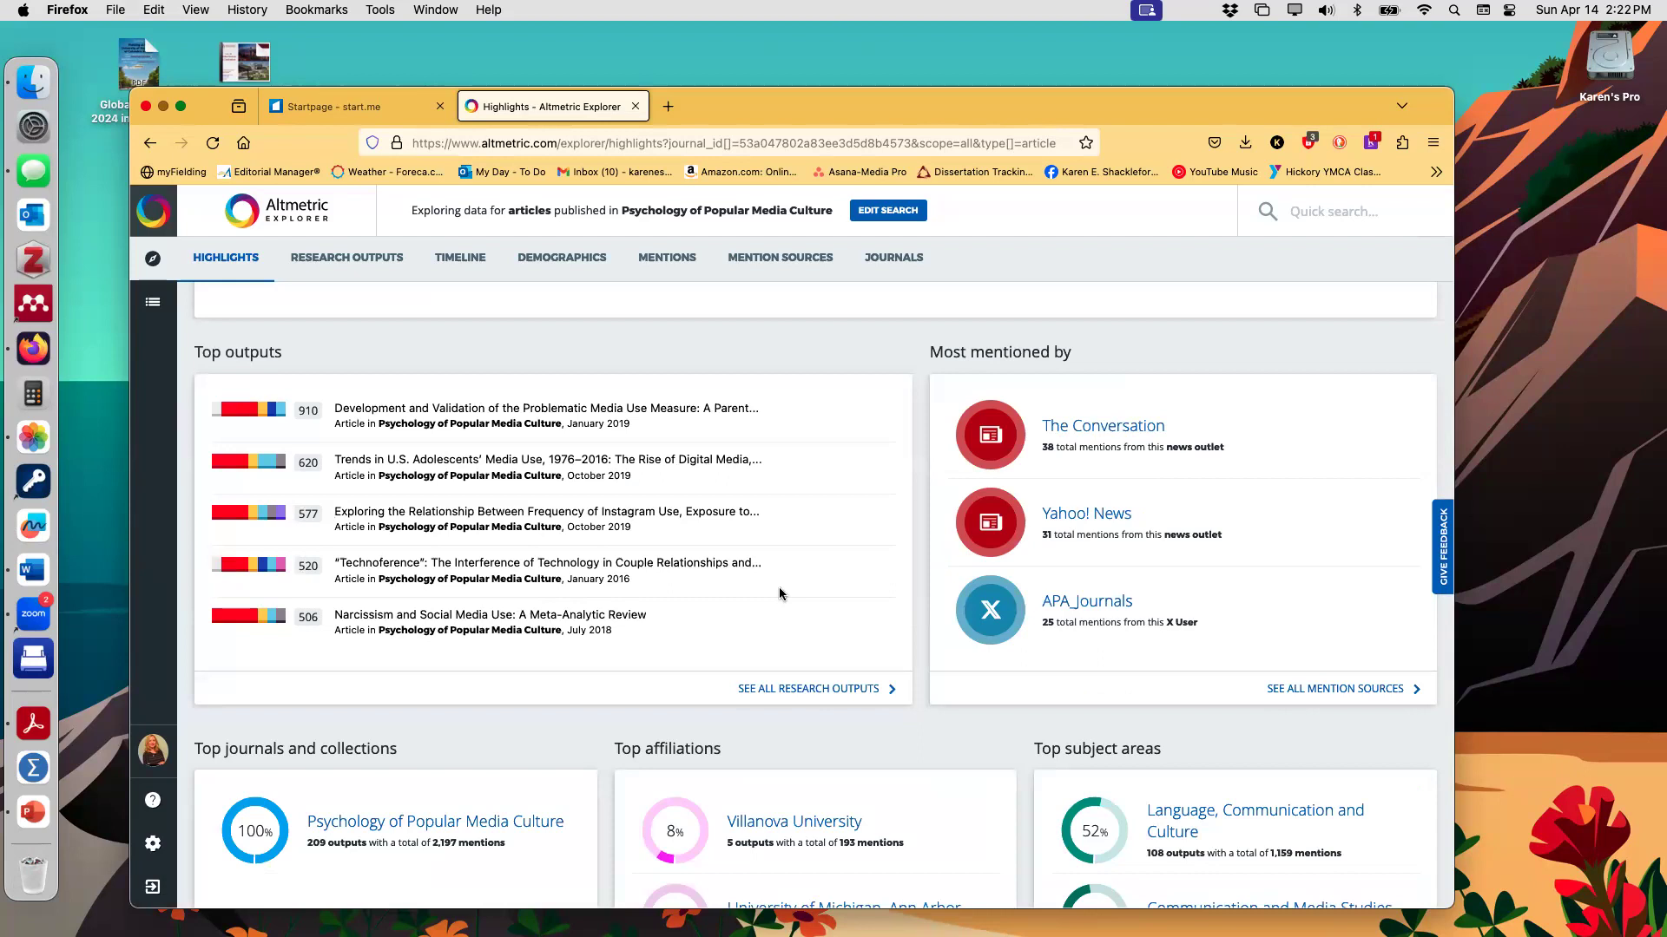
{"action": "scroll", "coordinate": [780, 590], "scroll_direction": "down", "scroll_amount": 1}
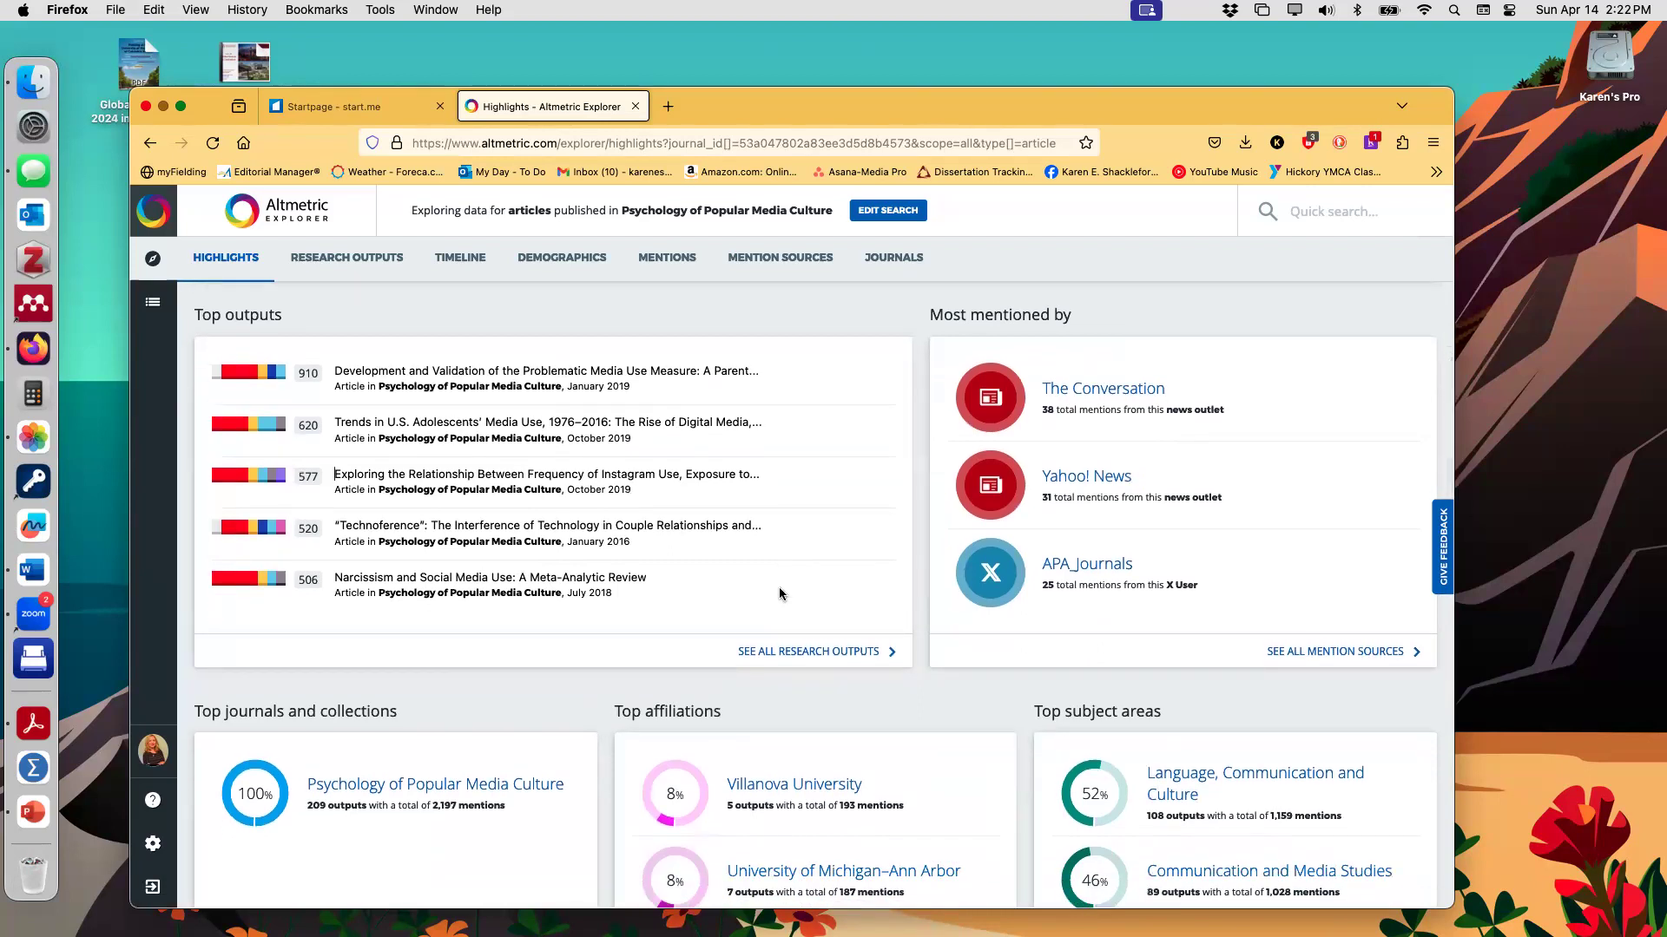
{"action": "left_click", "coordinate": [595, 577]}
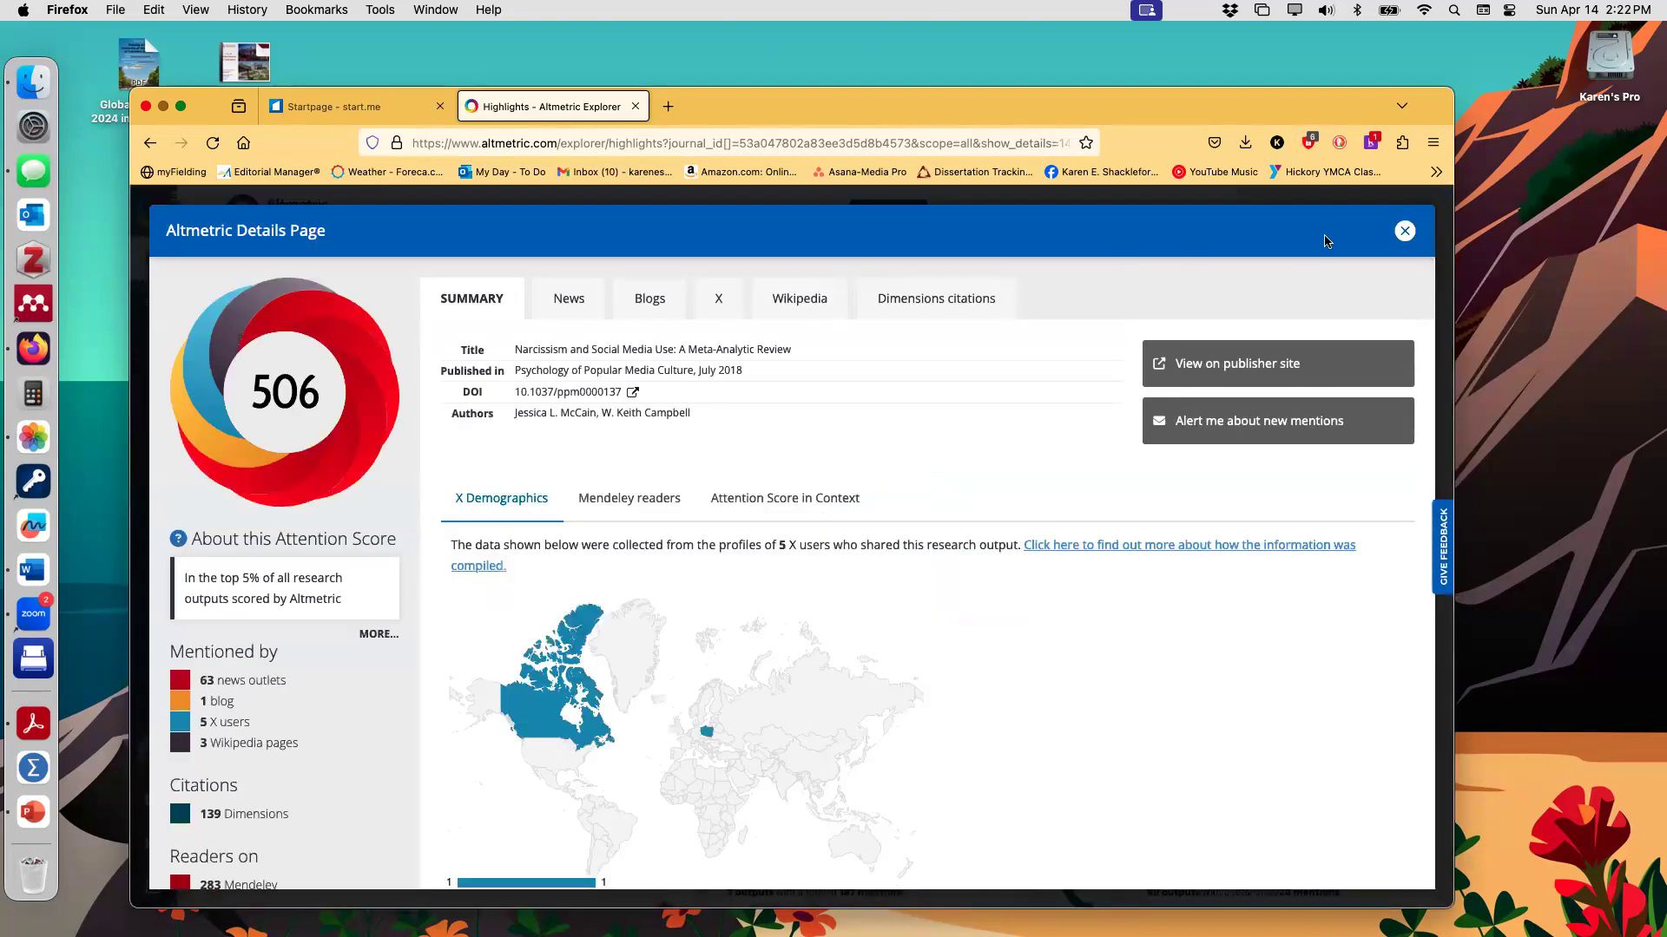
{"action": "left_click", "coordinate": [1407, 232]}
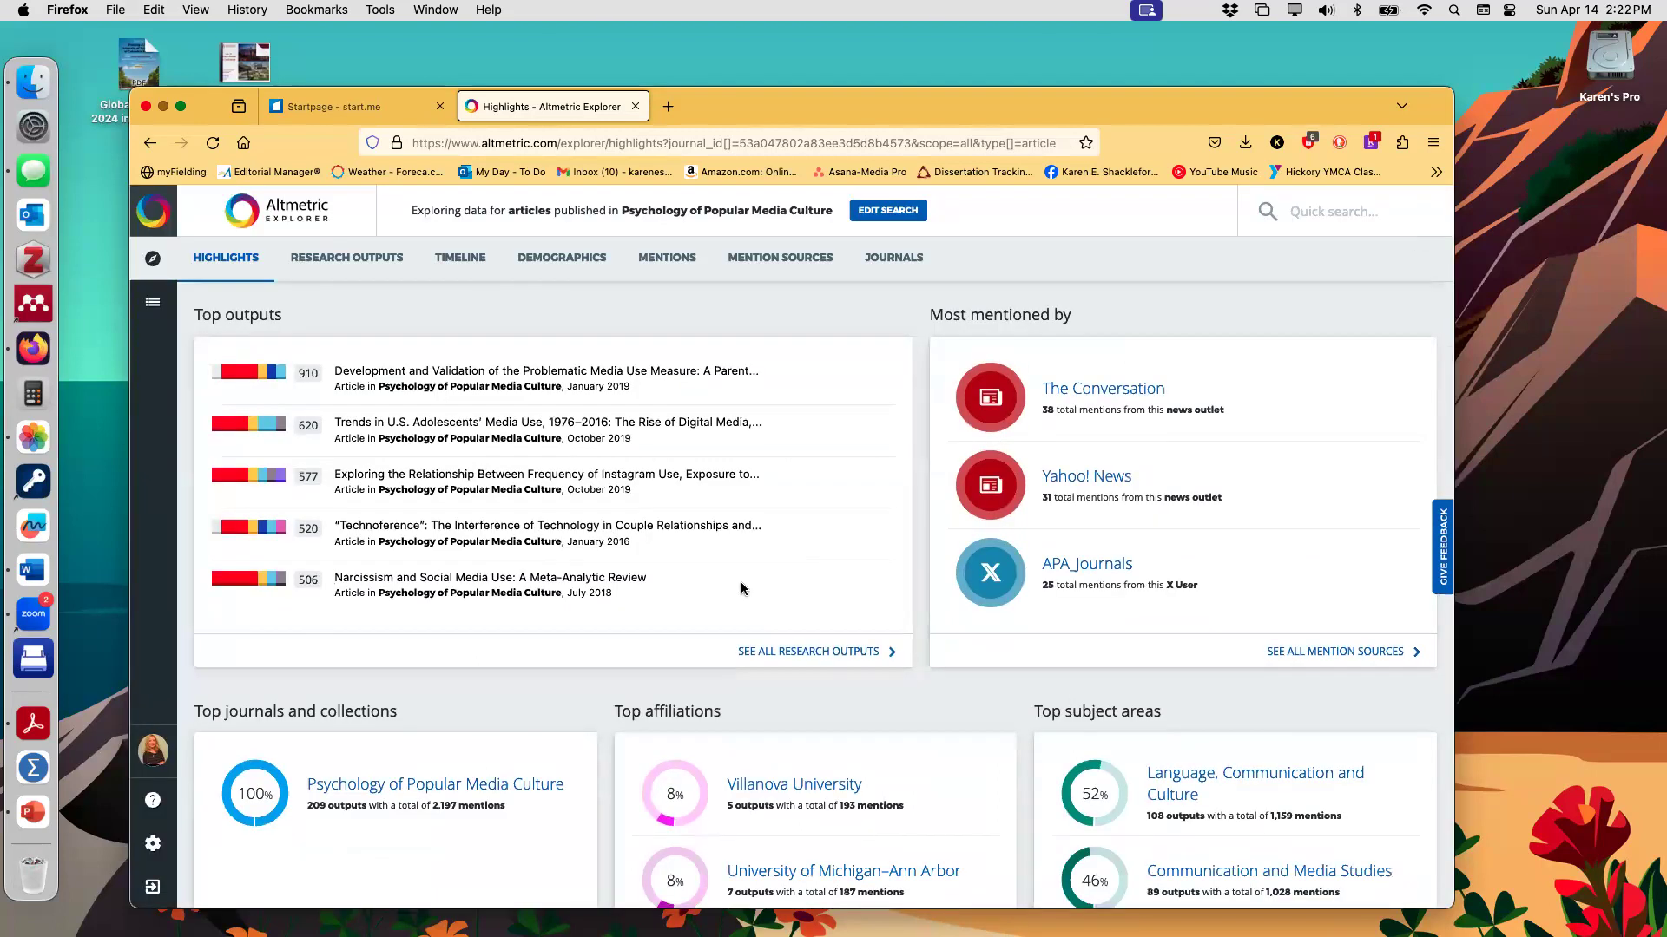
Step: Open the full list of research outputs and view the details of the "Technoference" article, closing them again
{"action": "left_click", "coordinate": [747, 651]}
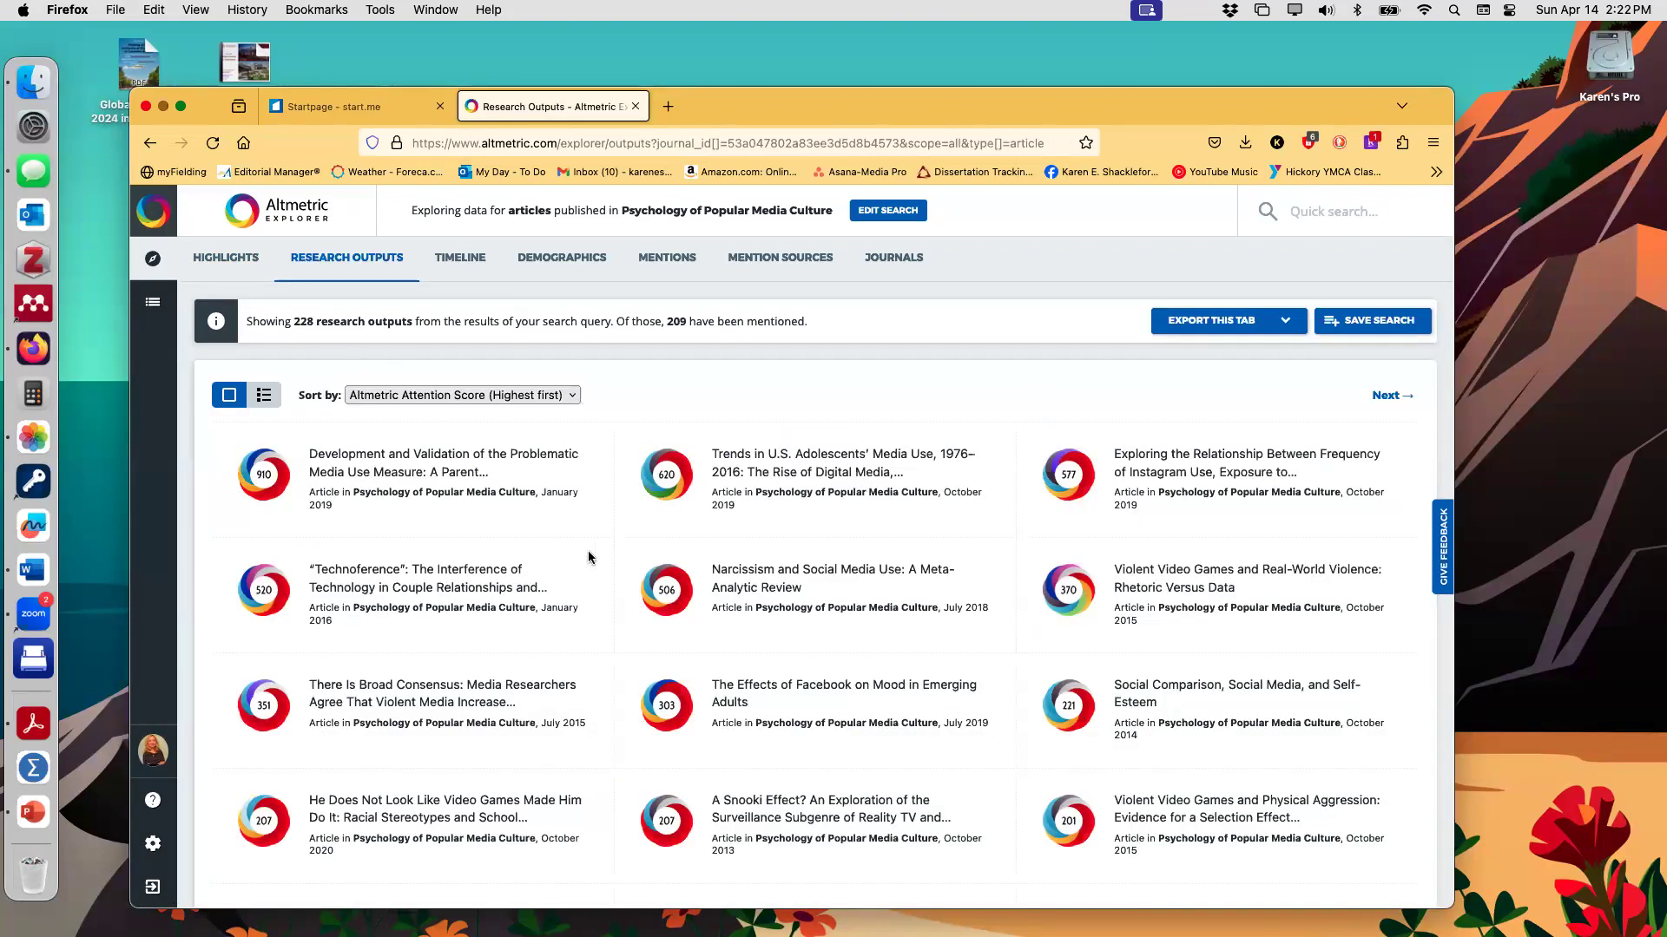
{"action": "scroll", "coordinate": [588, 557], "scroll_direction": "down", "scroll_amount": 5}
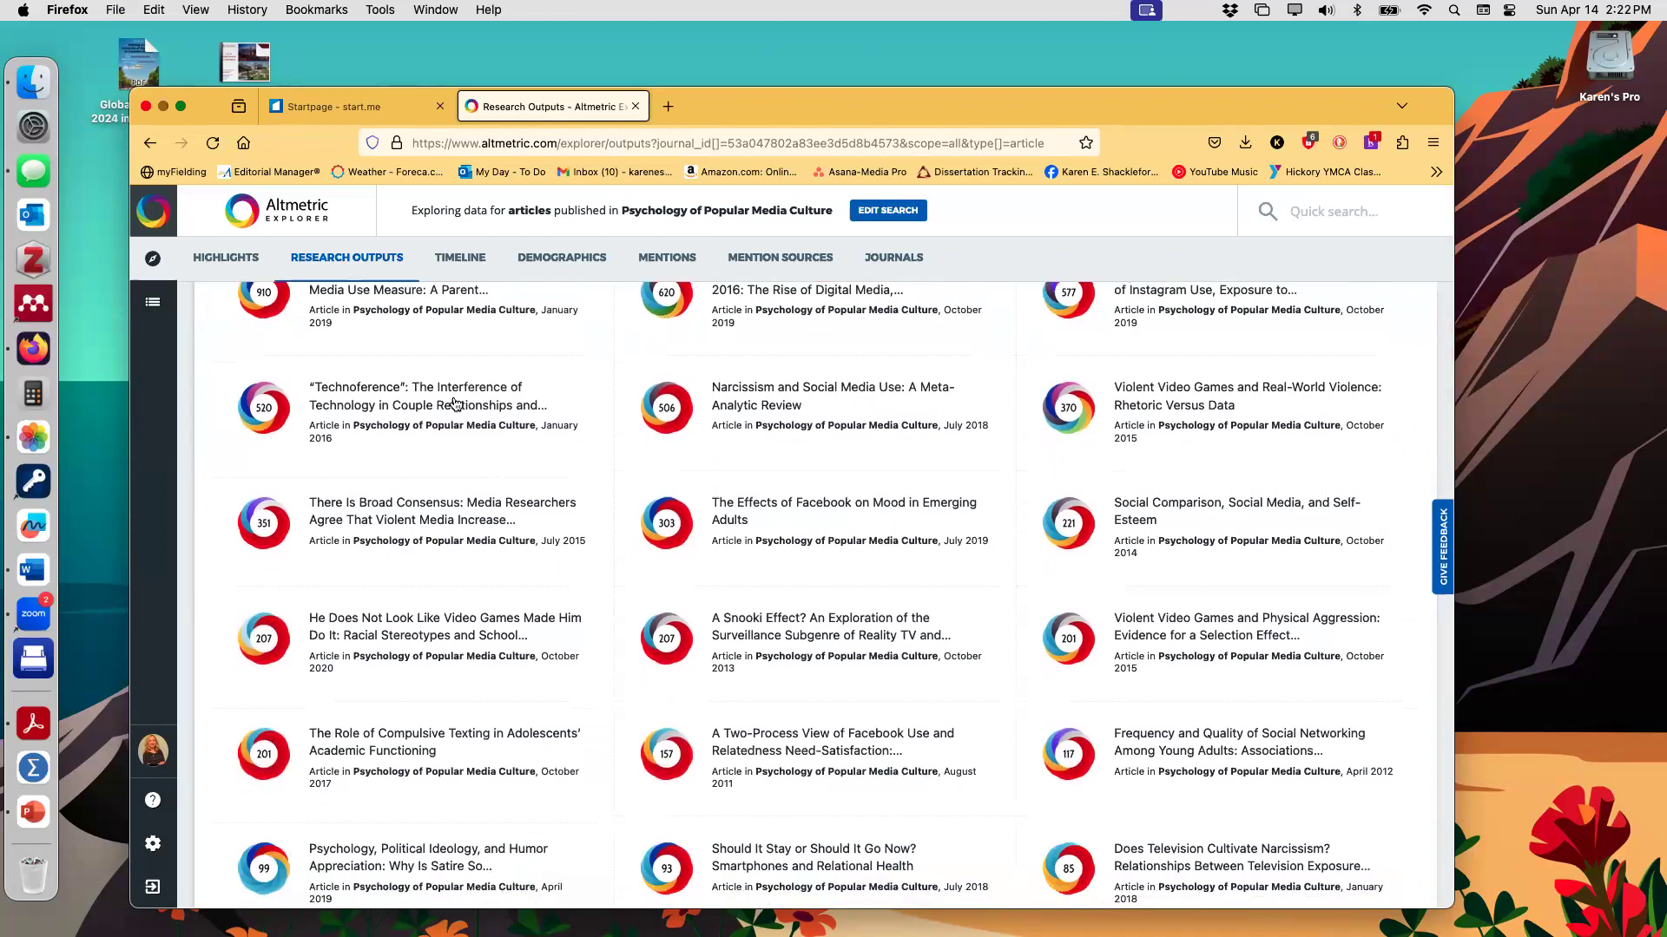
{"action": "left_click", "coordinate": [454, 404]}
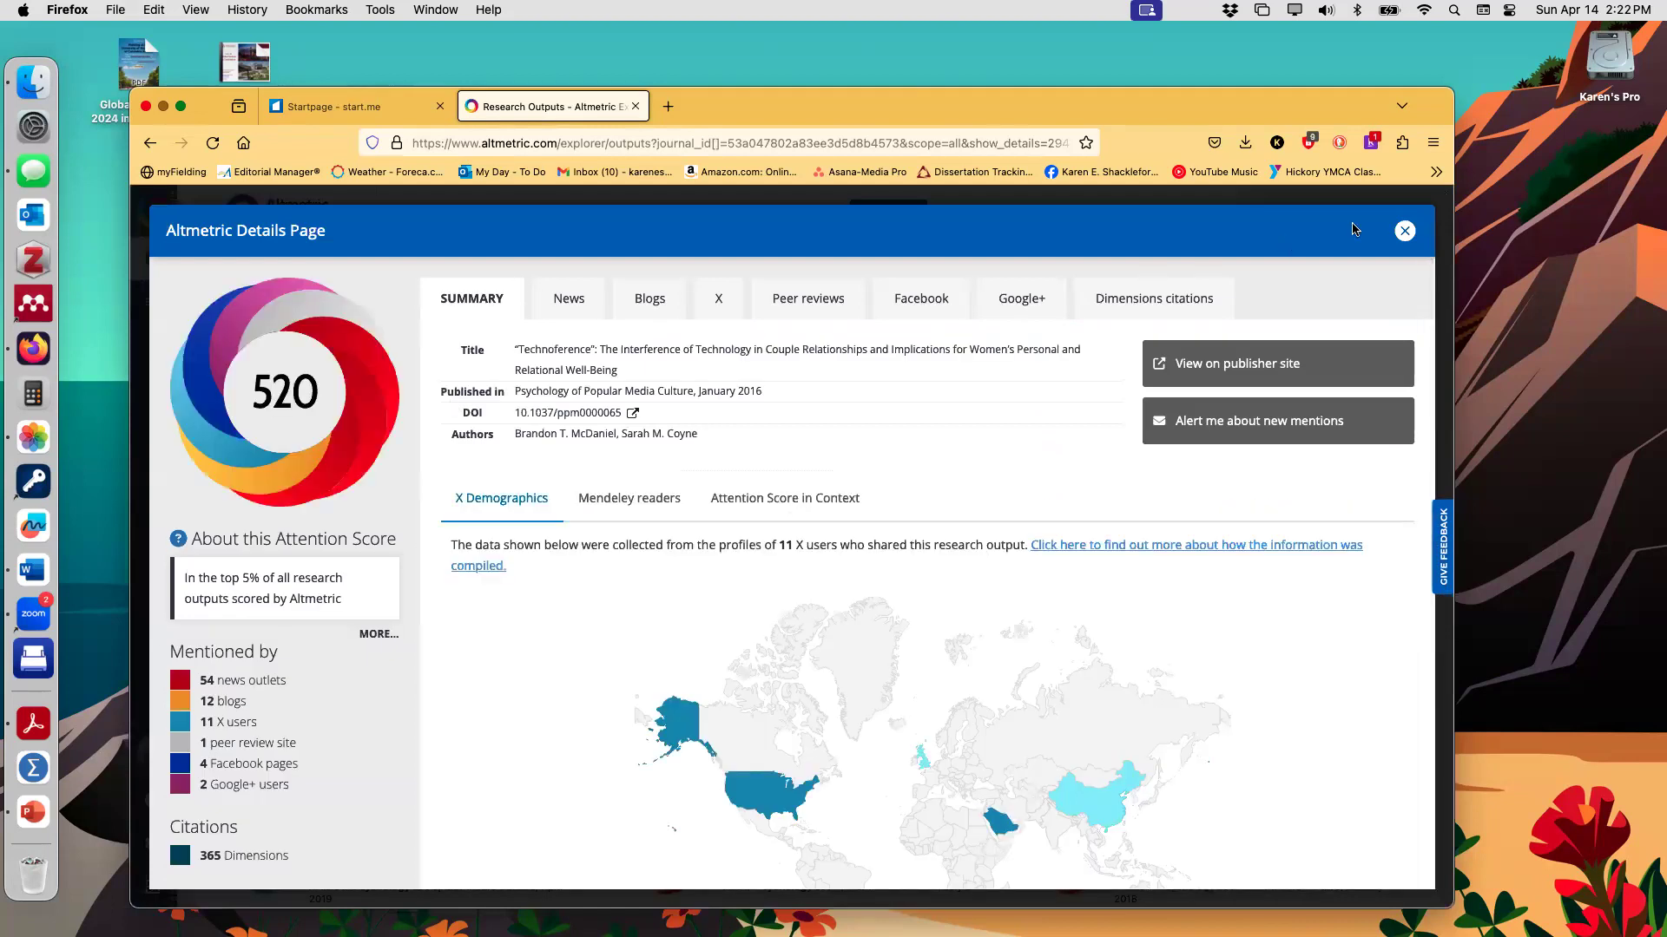
{"action": "left_click", "coordinate": [1404, 232]}
Step: Look through the research outputs of Psychology of Popular Media Culture ranked by attention score
{"action": "scroll", "coordinate": [688, 636], "scroll_direction": "down", "scroll_amount": 2}
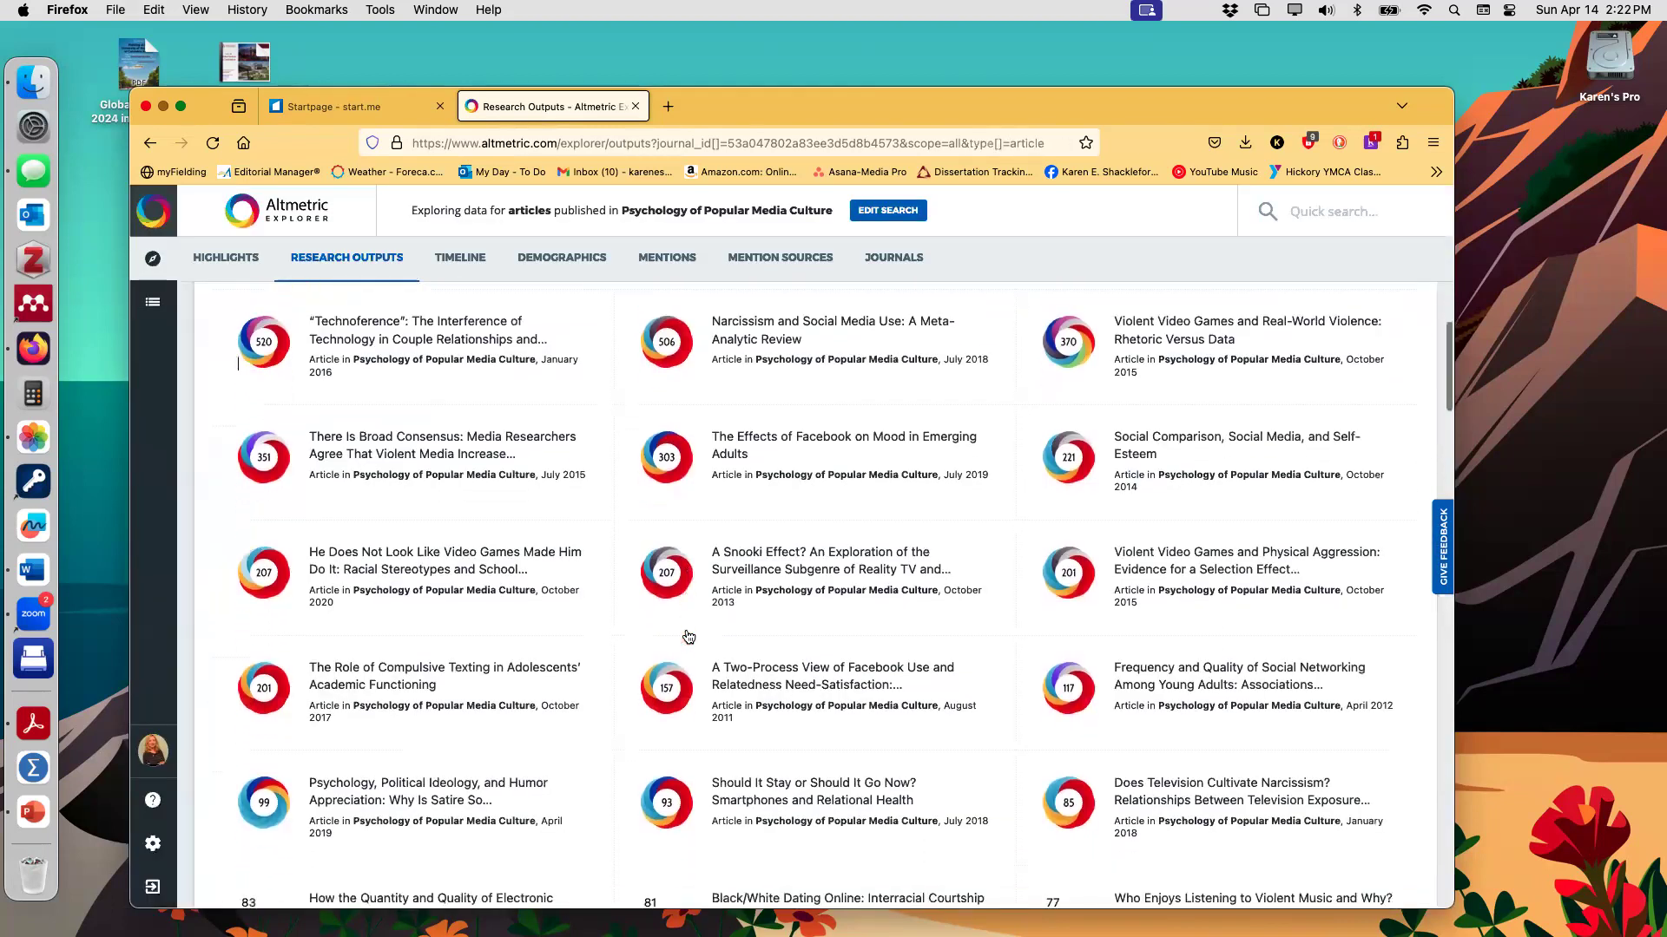
{"action": "scroll", "coordinate": [688, 636], "scroll_direction": "down", "scroll_amount": 2}
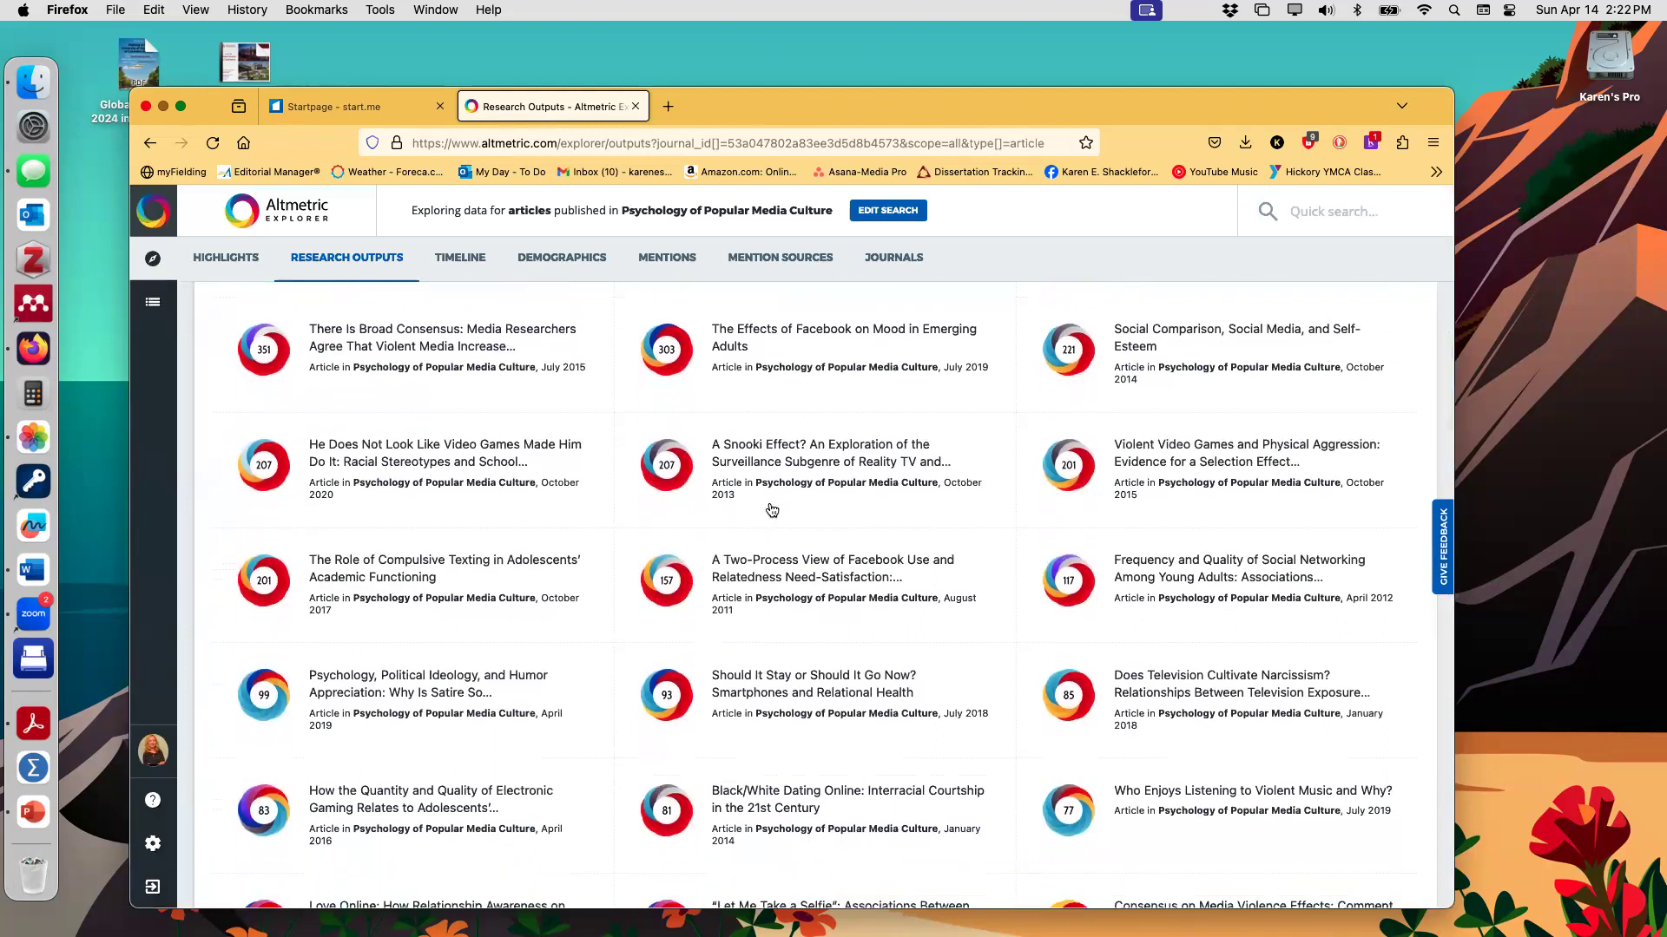
{"action": "scroll", "coordinate": [772, 510], "scroll_direction": "up", "scroll_amount": 8}
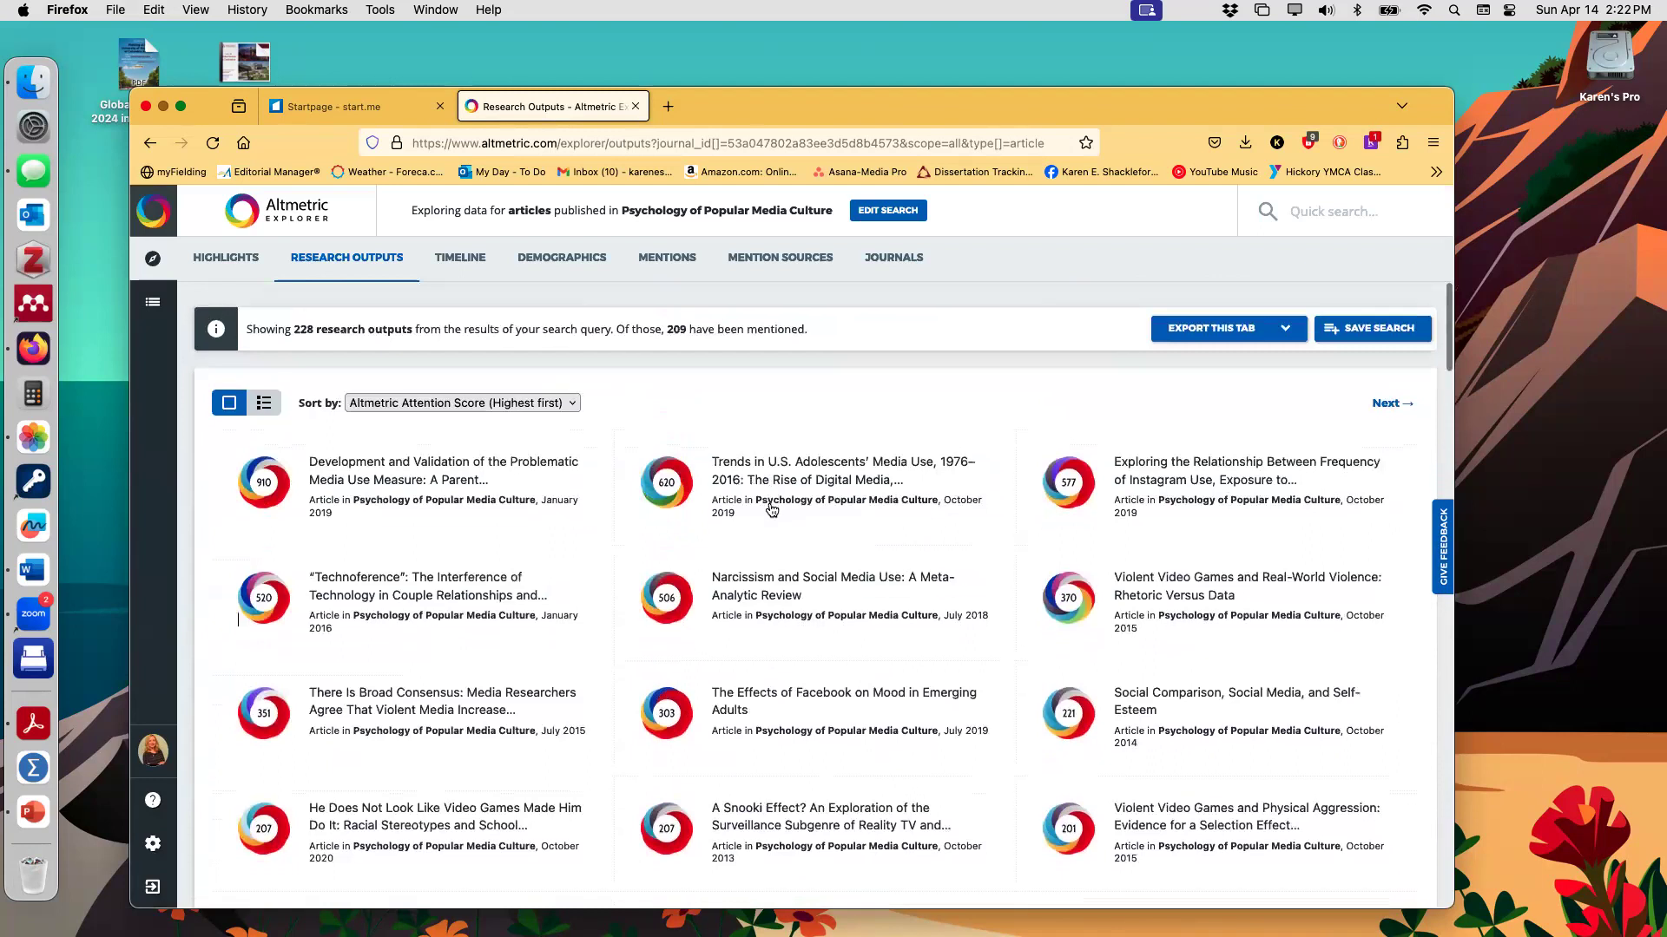
Step: Try the article search with Journal of Medical Psychology as the journal, and return to the Psychology of Popular Media Culture results
{"action": "left_click", "coordinate": [150, 144]}
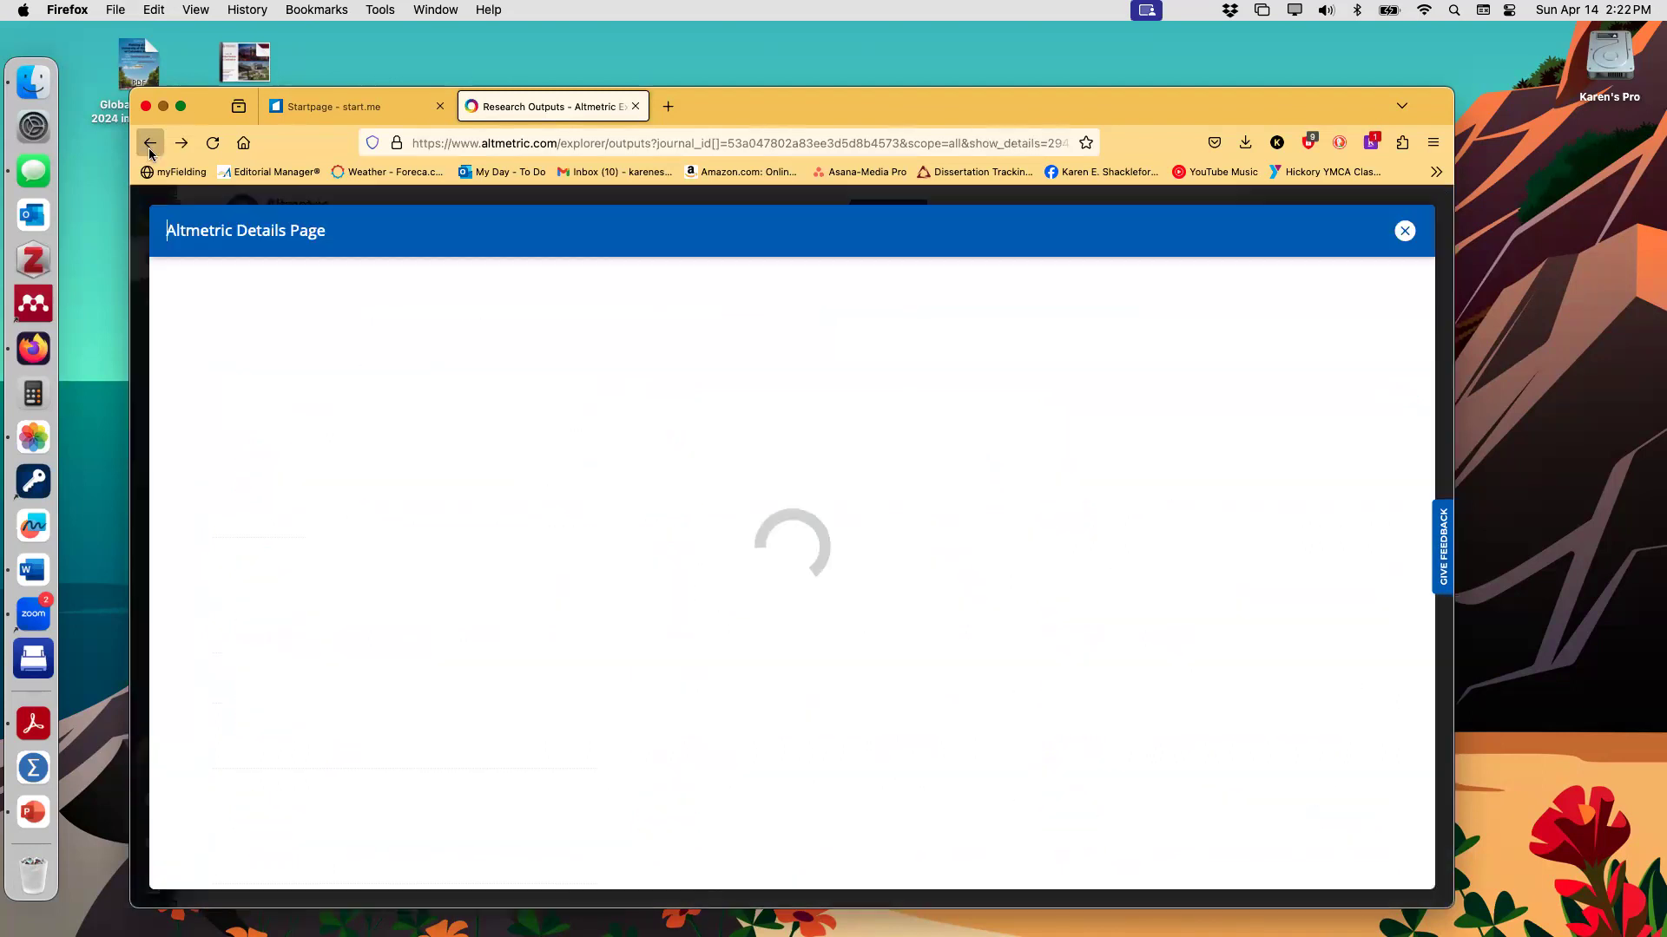
{"action": "left_click", "coordinate": [150, 146]}
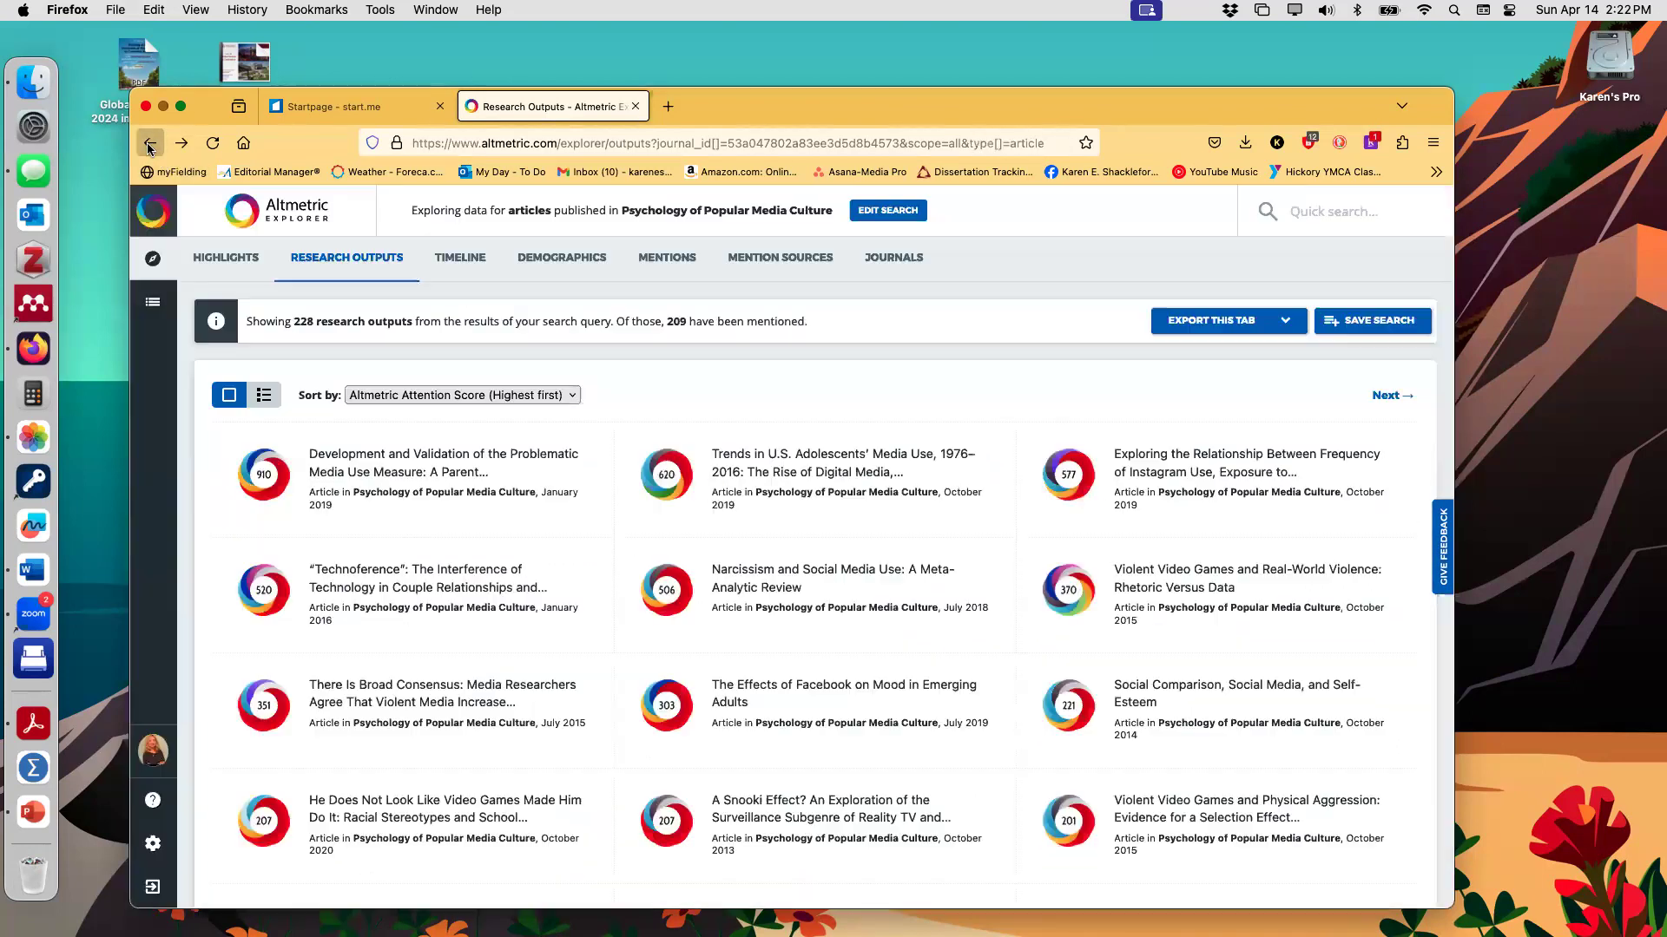
{"action": "left_click", "coordinate": [881, 211]}
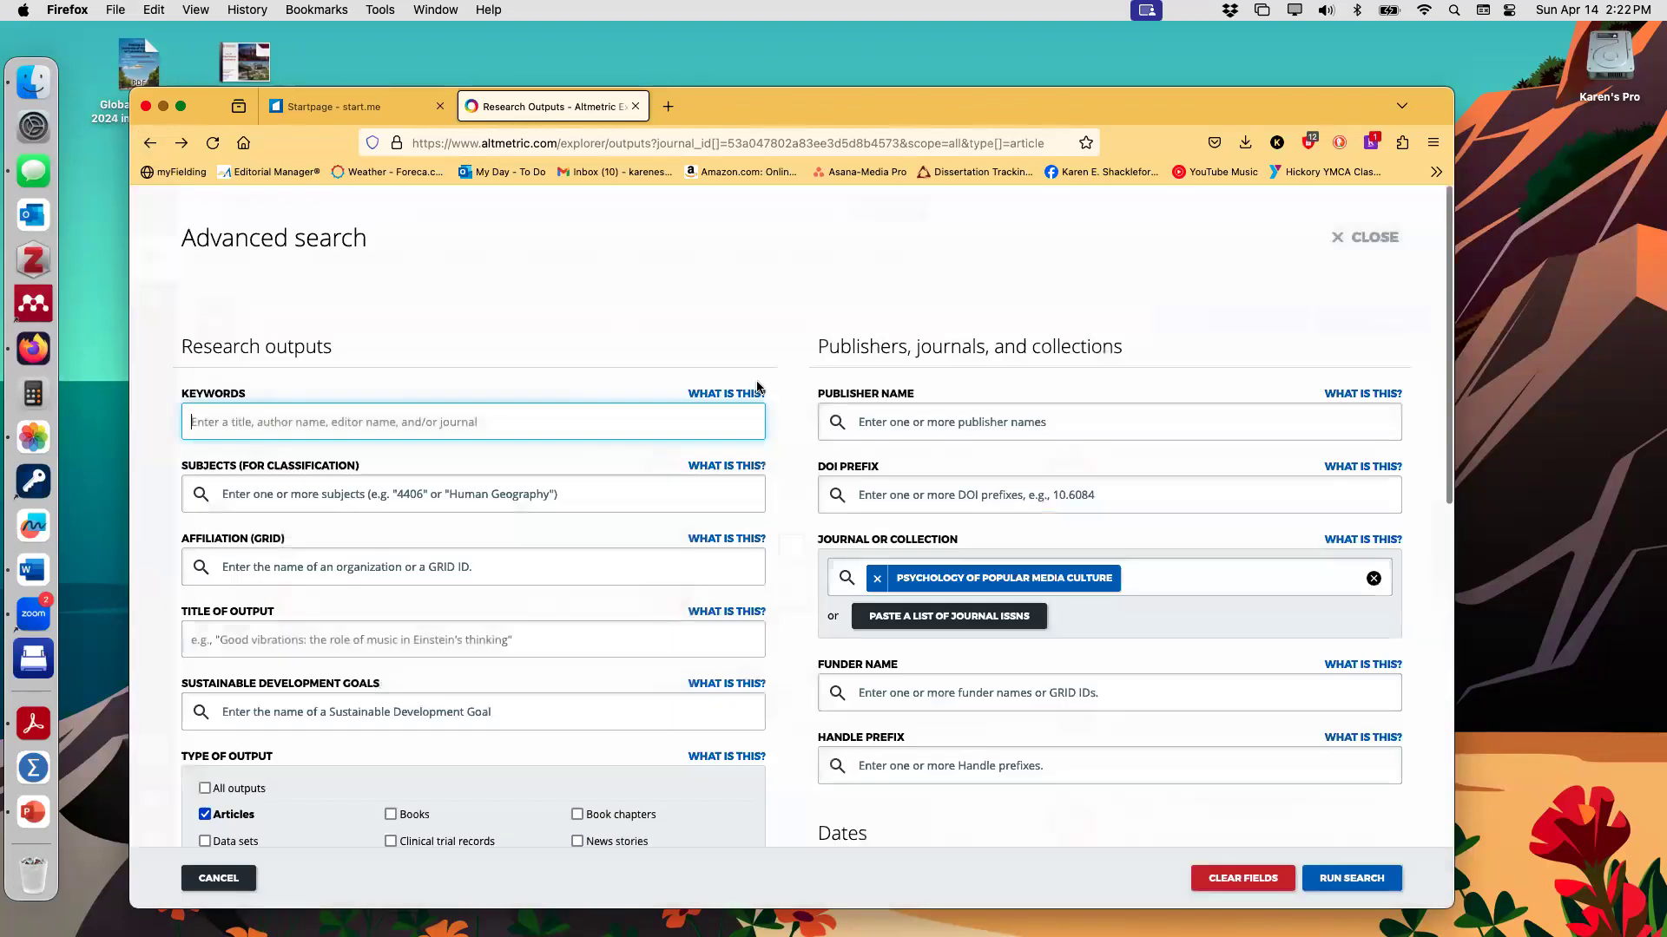
{"action": "left_click", "coordinate": [879, 575]}
{"action": "type", "text": "Journal of"}
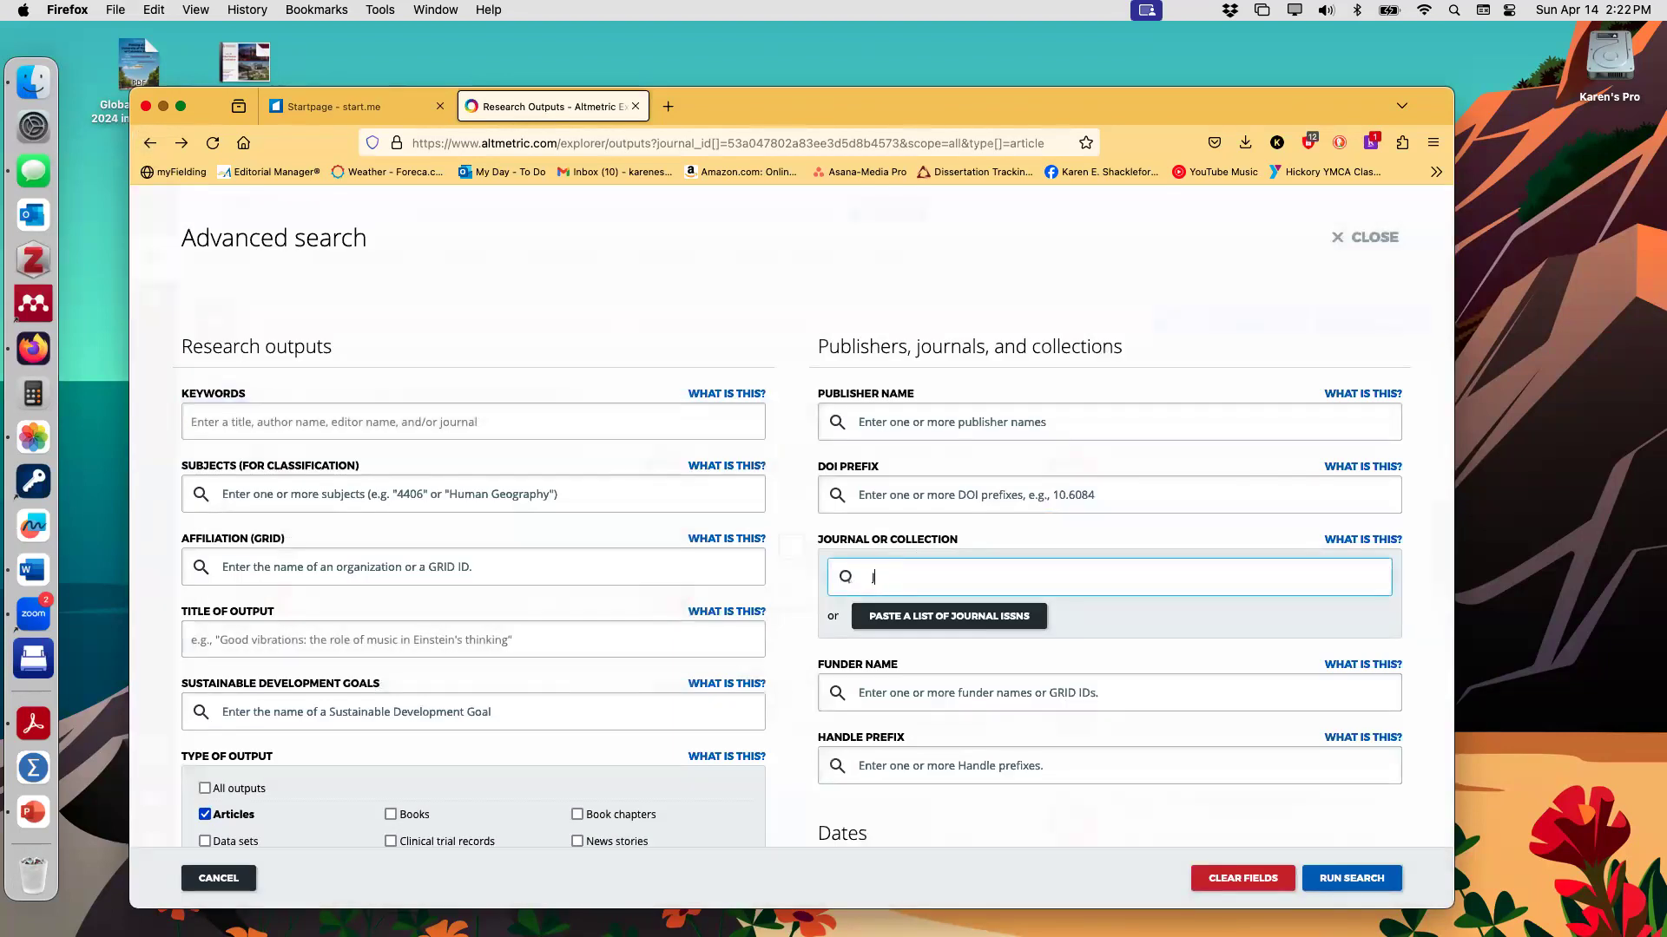
{"action": "type", "text": " me"}
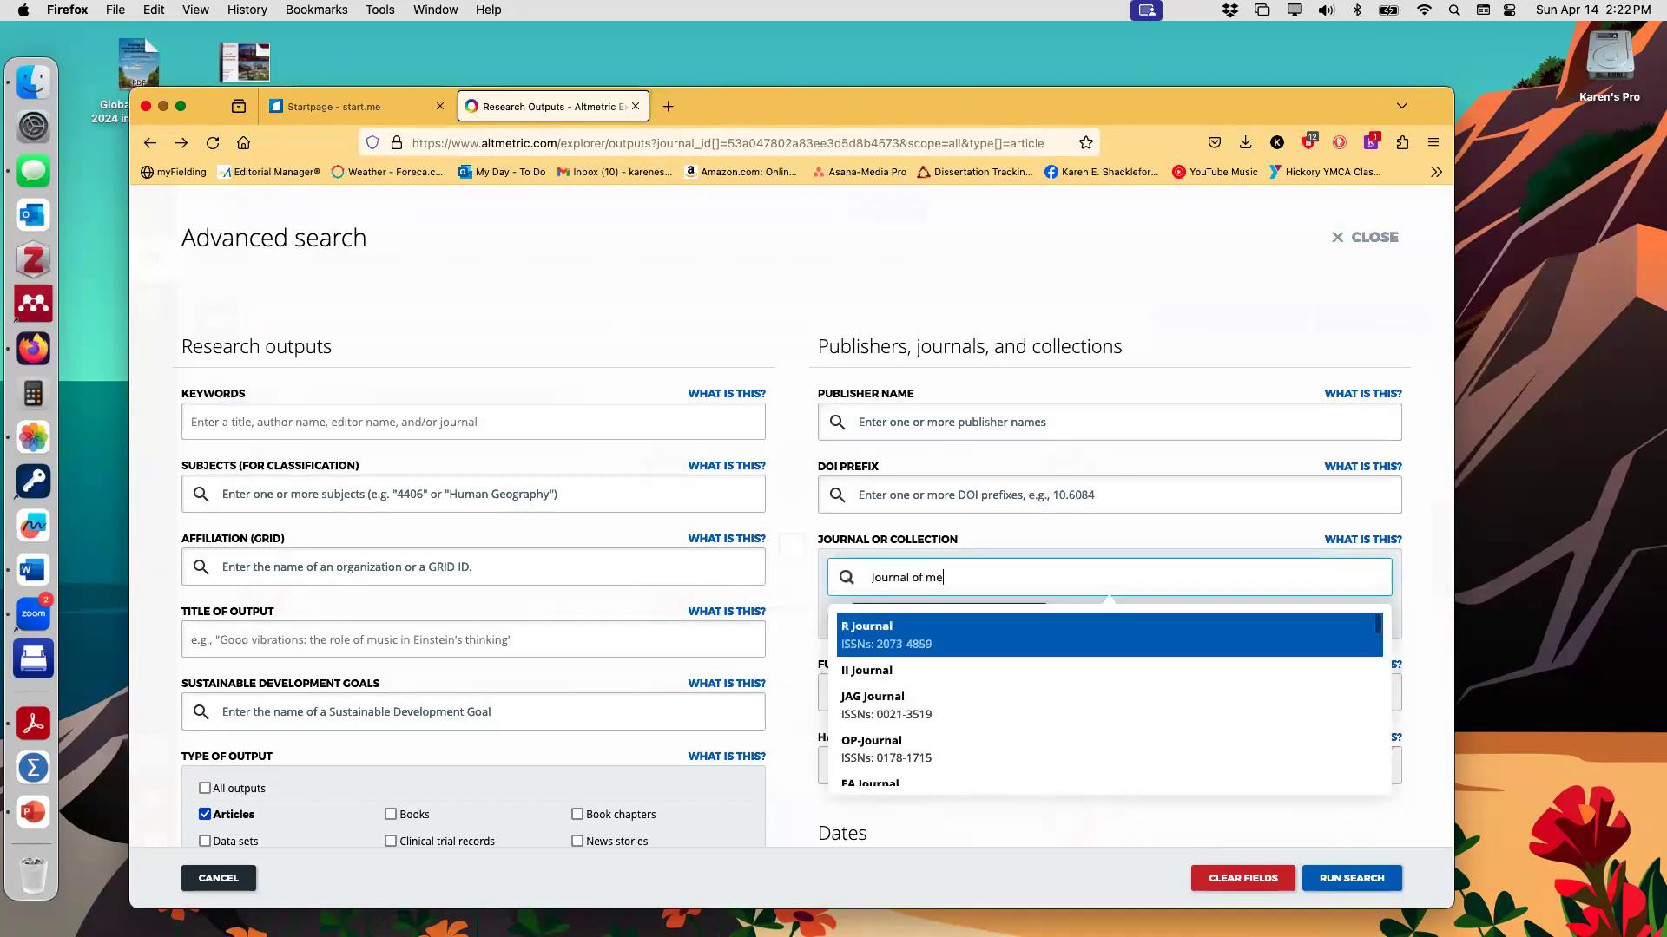
{"action": "type", "text": "dia psychology"}
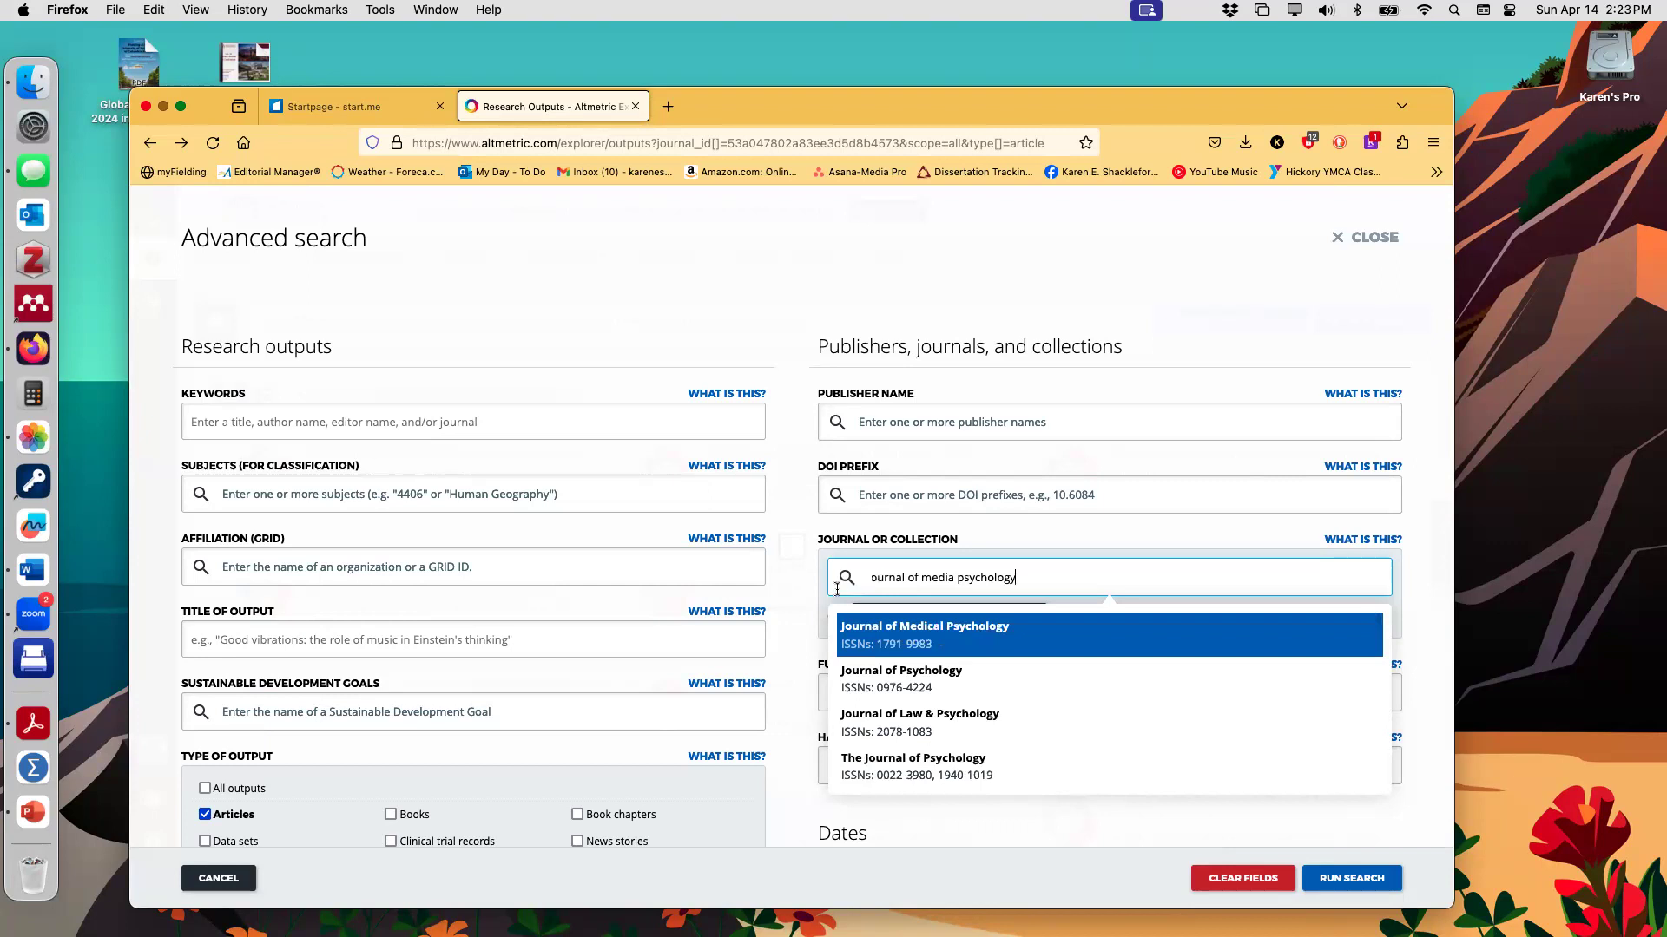
{"action": "left_click", "coordinate": [862, 627]}
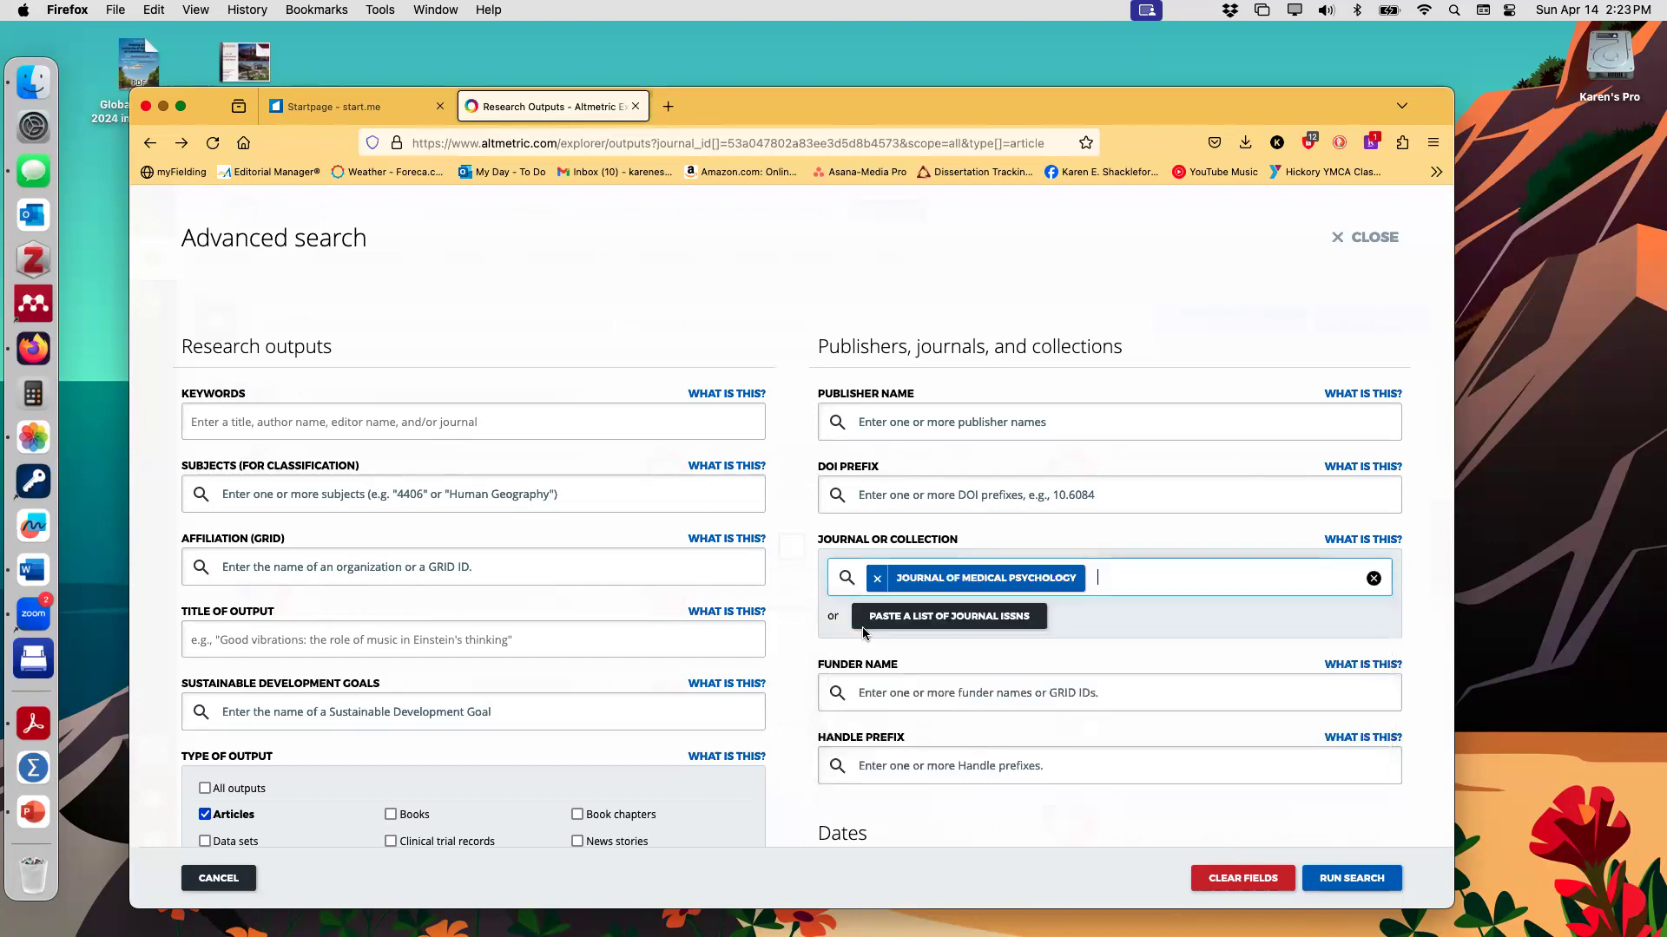
{"action": "left_click", "coordinate": [1326, 881]}
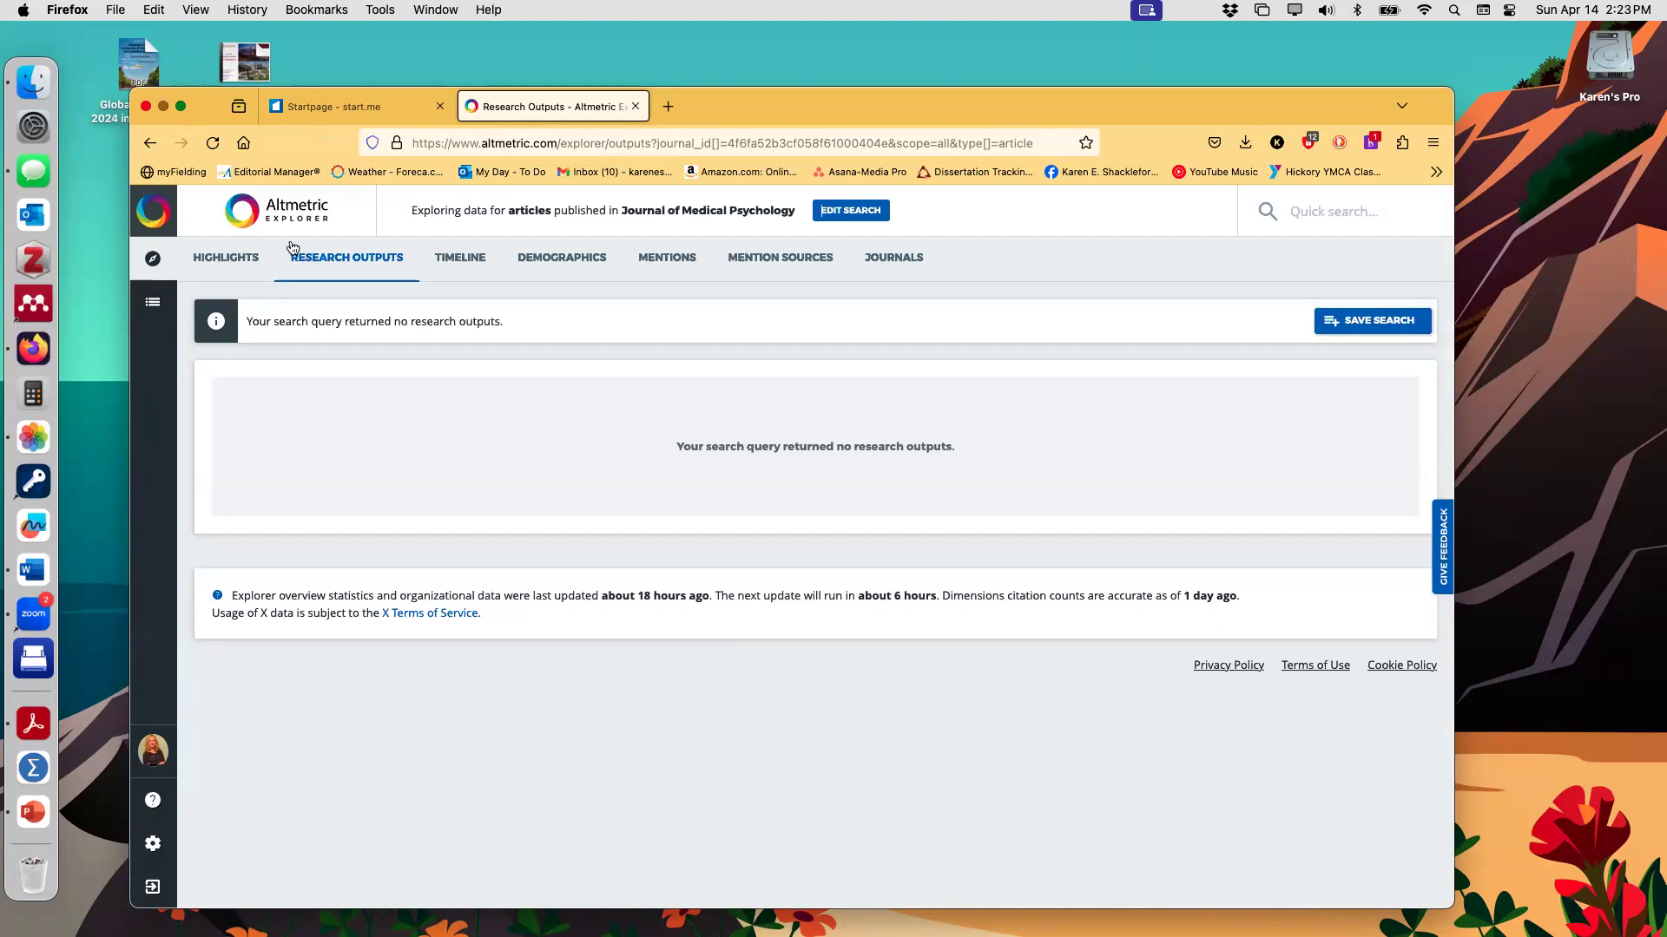
{"action": "left_click", "coordinate": [151, 144]}
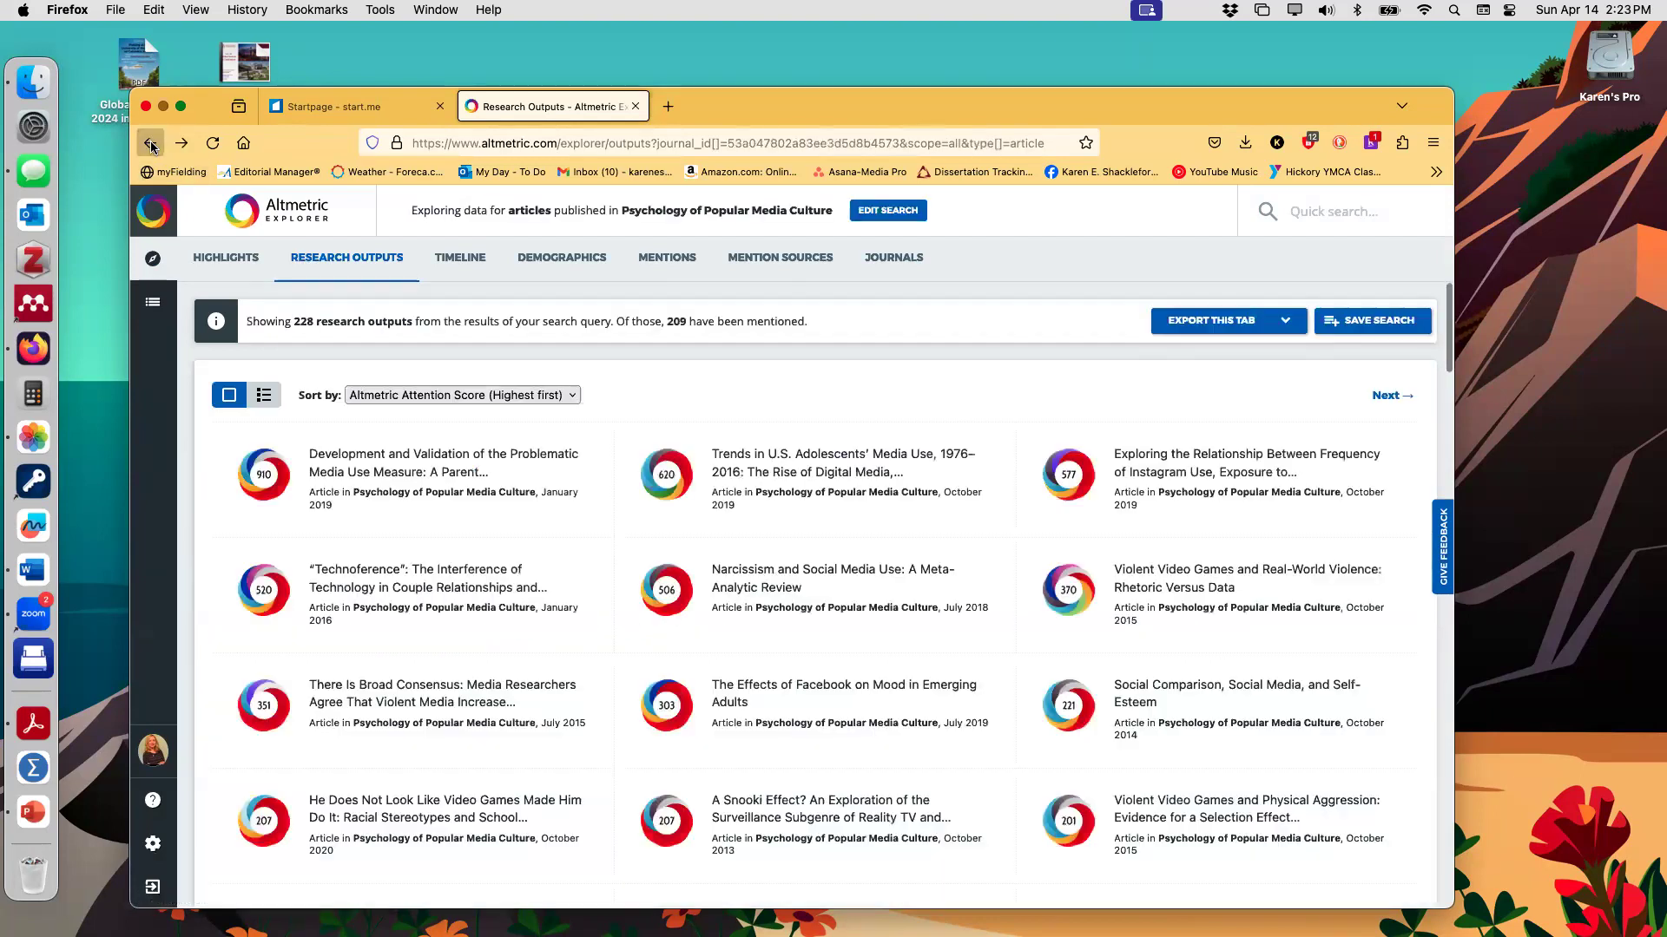
Step: Edit the search to replace the journal with Journal of Media Psychology (ScienceDirect) and run it for articles
{"action": "left_click", "coordinate": [871, 211]}
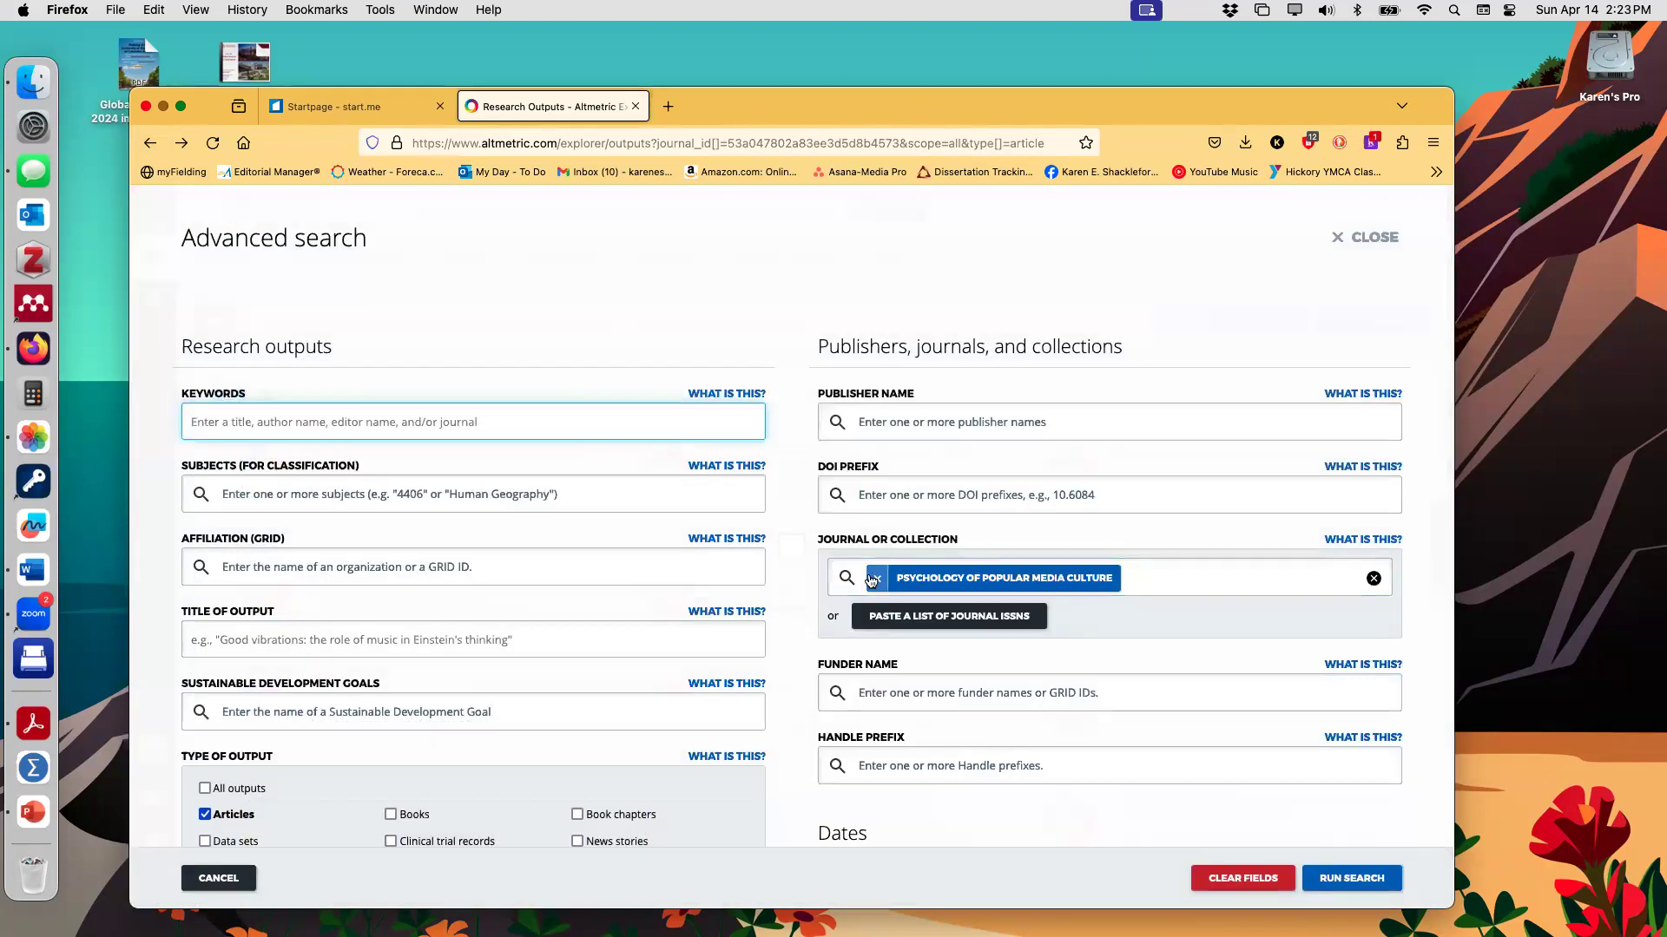
{"action": "left_click", "coordinate": [872, 579]}
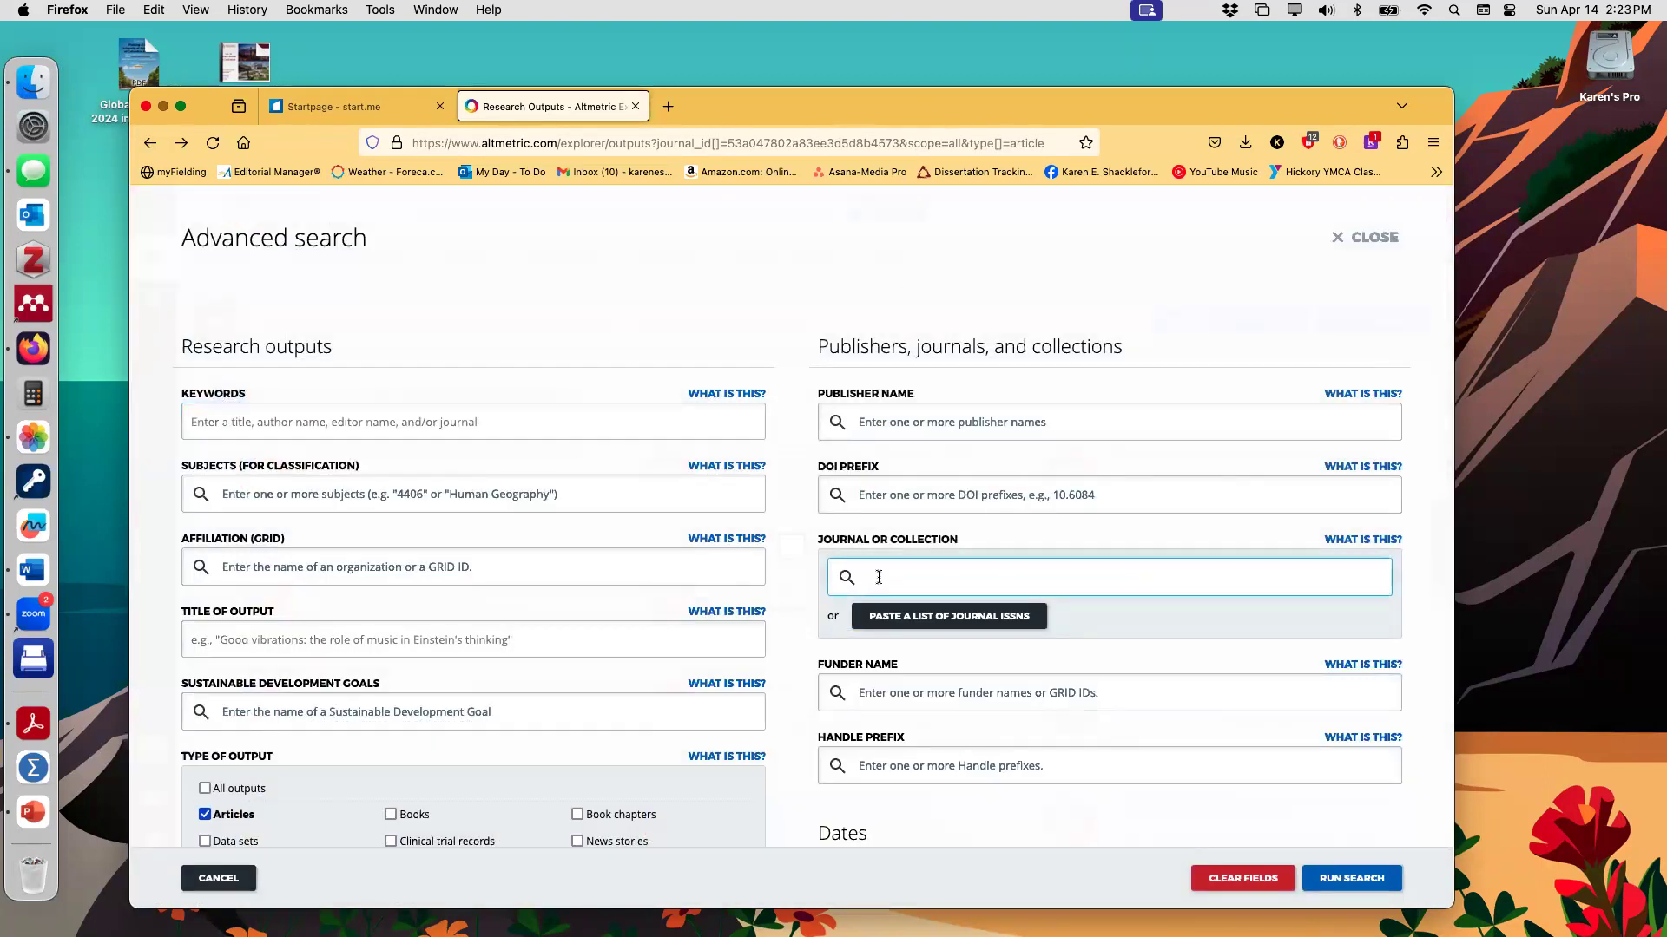
{"action": "type", "text": "Journal of Media"}
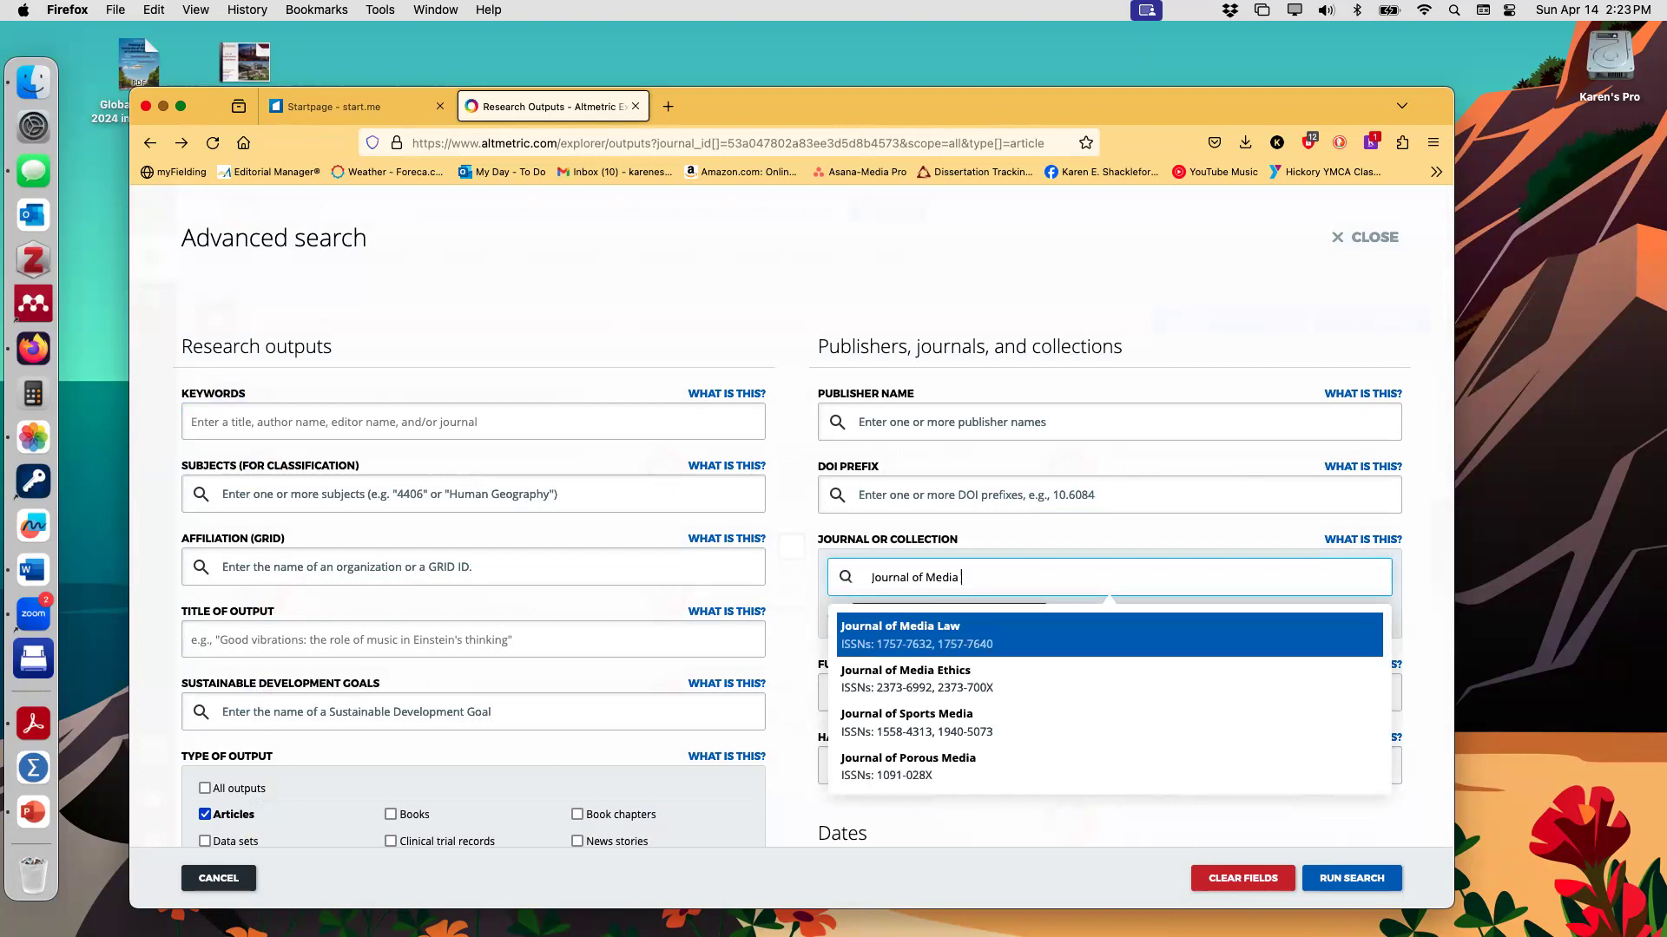
{"action": "type", "text": "Psychology"}
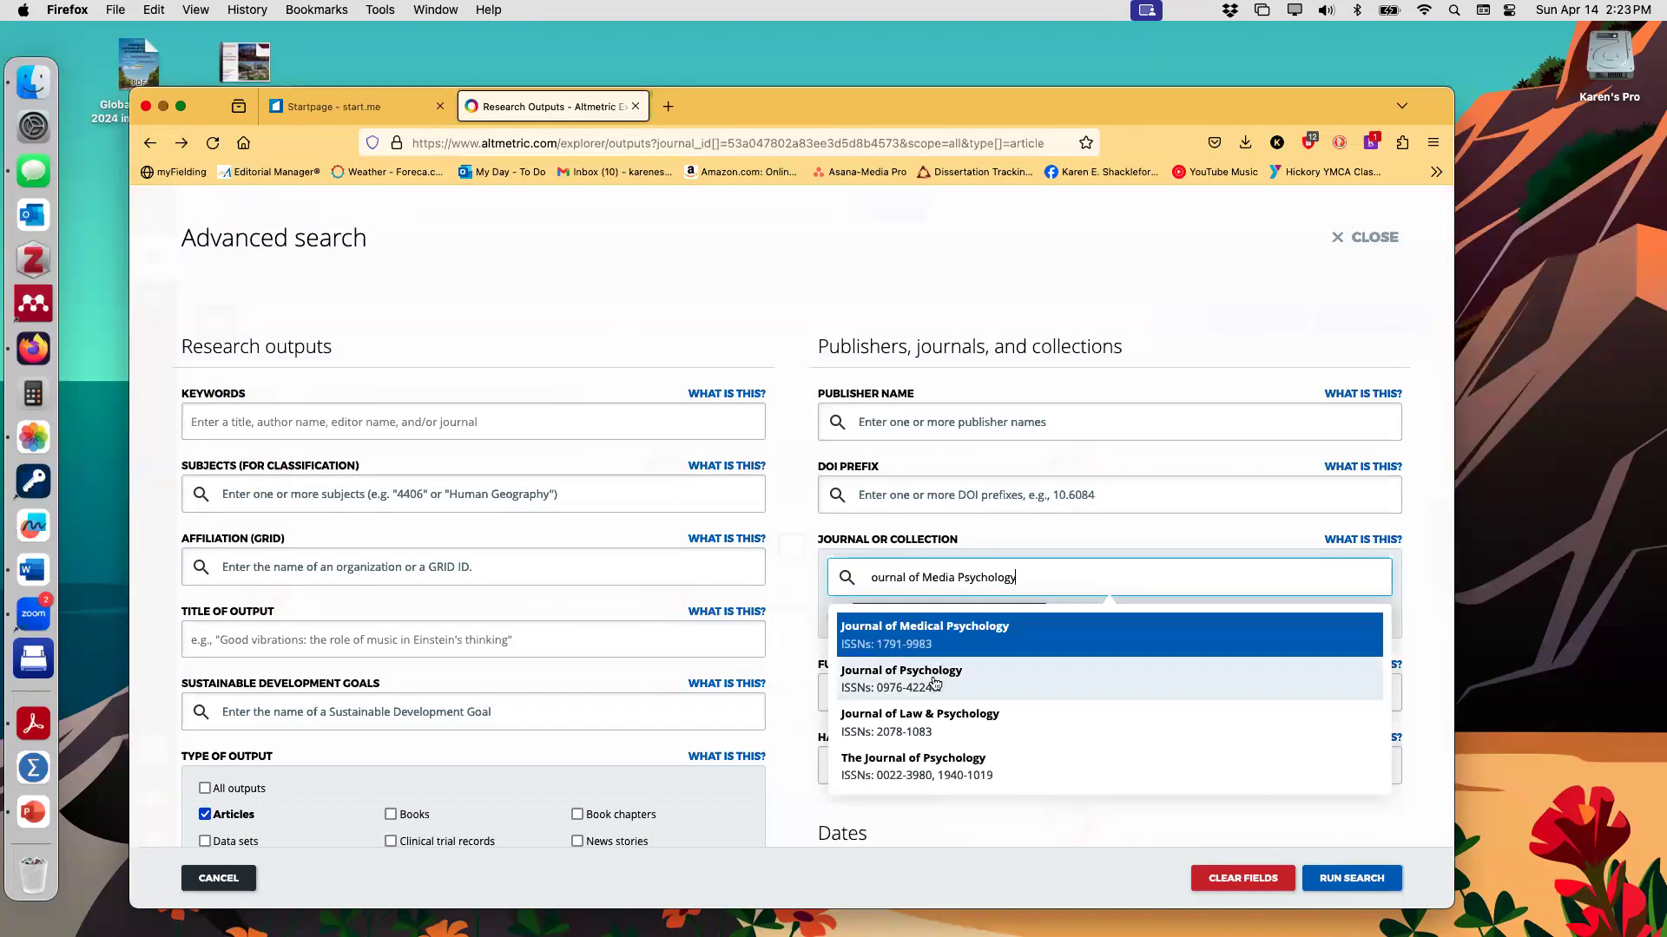
{"action": "scroll", "coordinate": [935, 682], "scroll_direction": "down", "scroll_amount": 2}
{"action": "scroll", "coordinate": [935, 682], "scroll_direction": "down", "scroll_amount": 2}
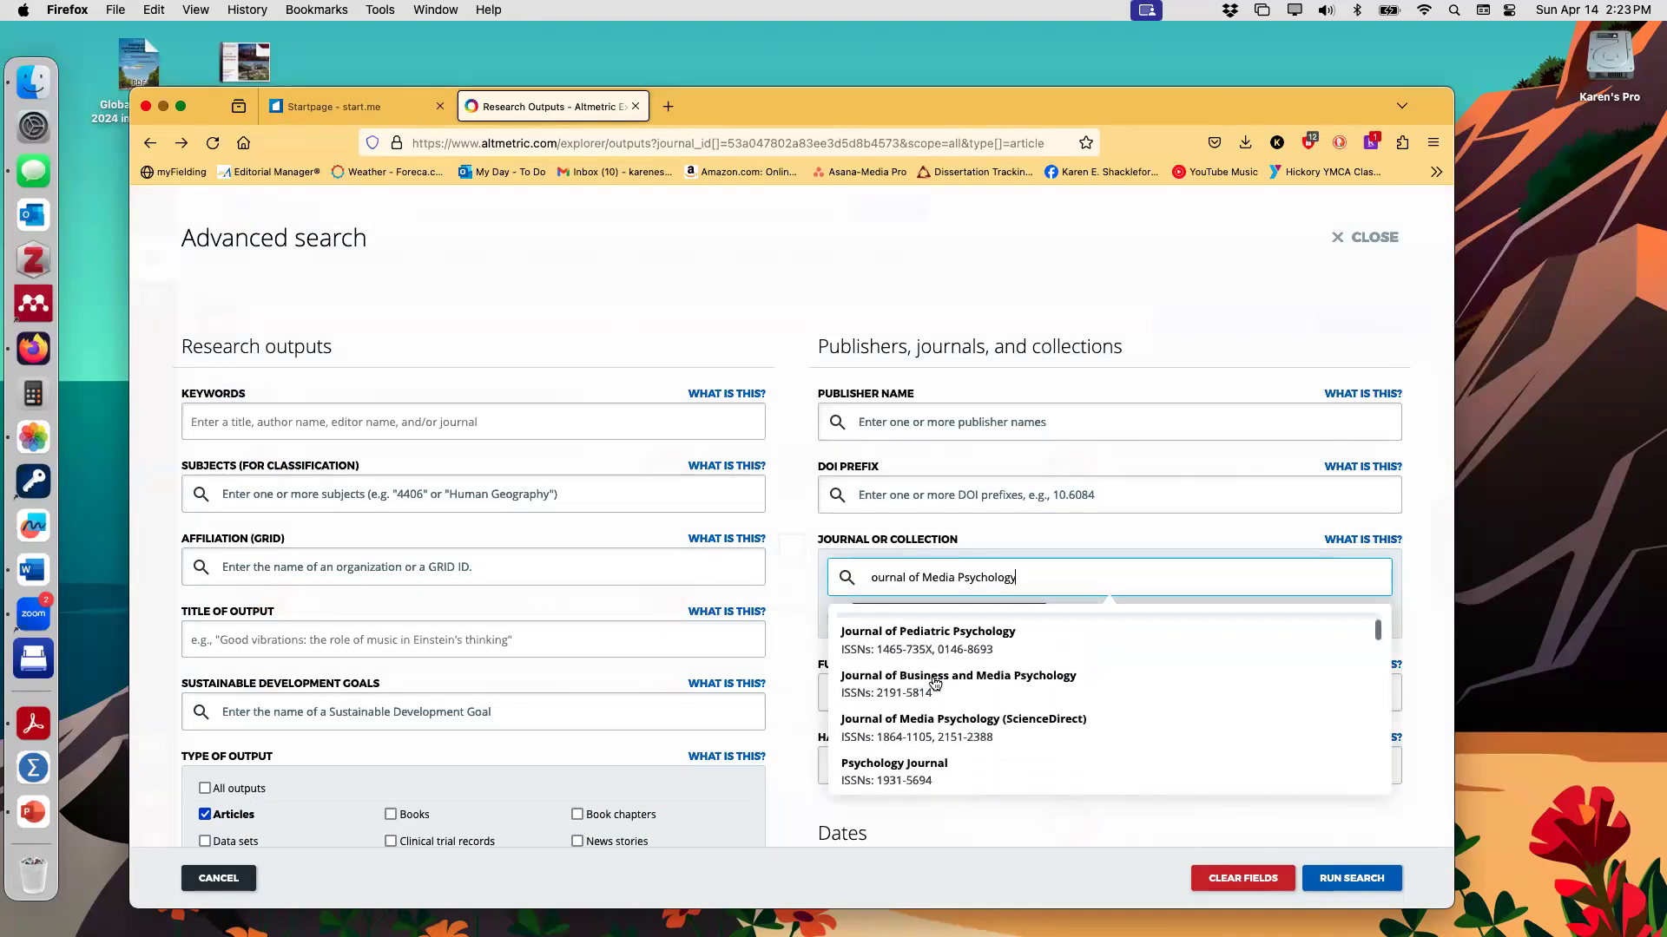
{"action": "left_click", "coordinate": [923, 729]}
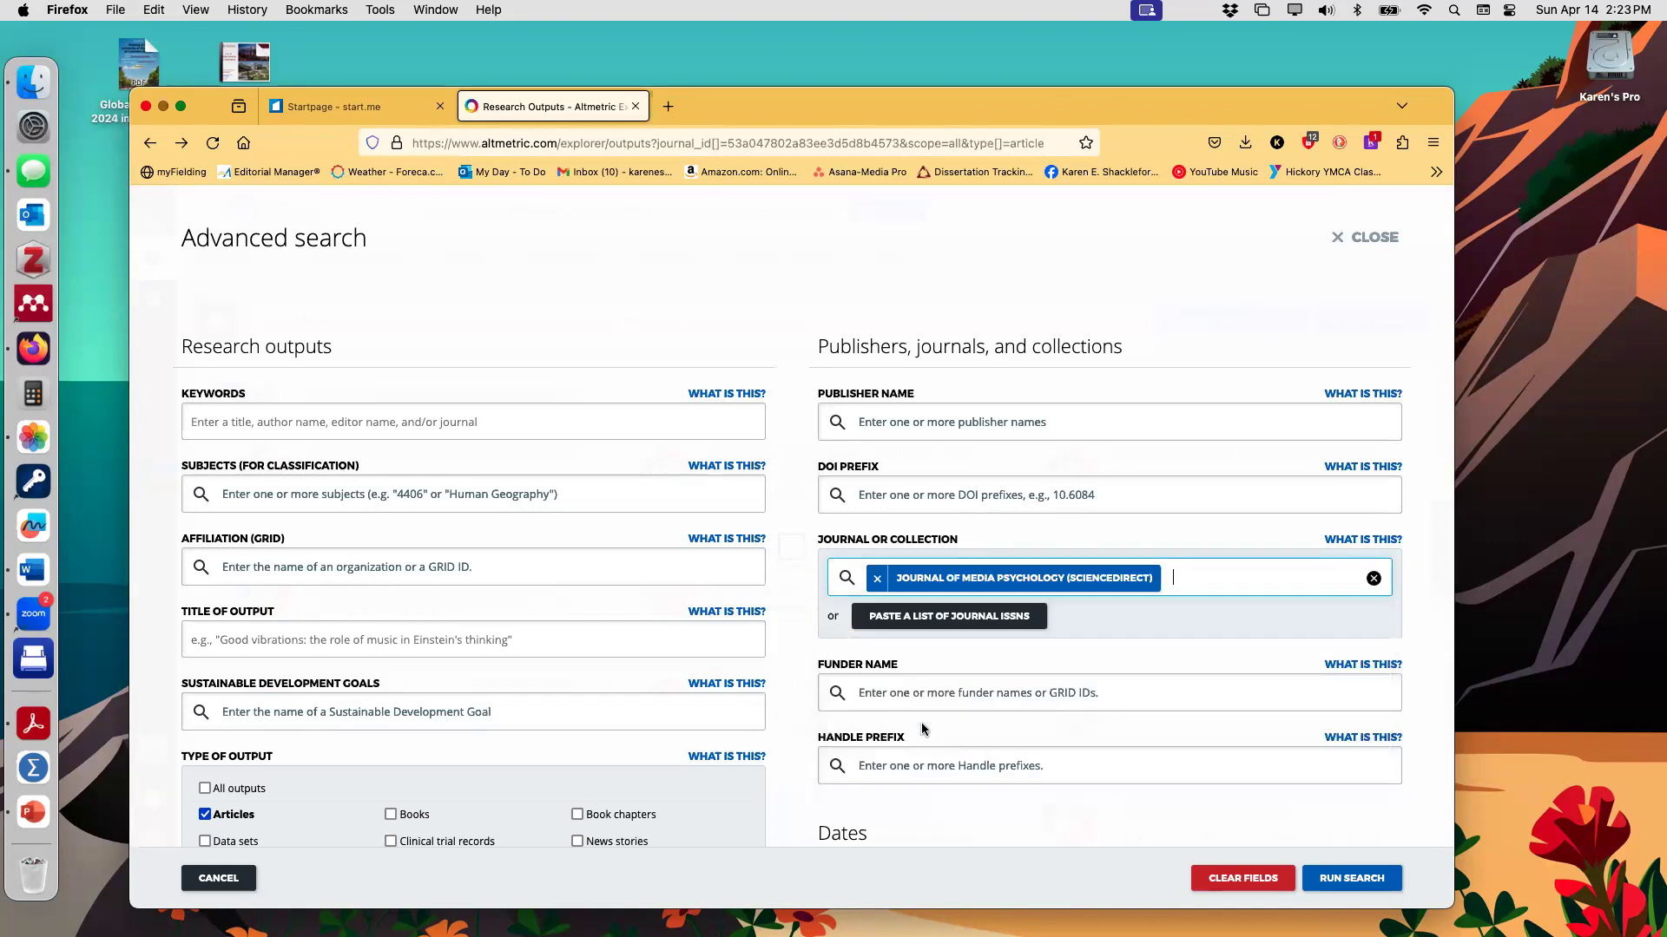
{"action": "left_click", "coordinate": [1337, 885]}
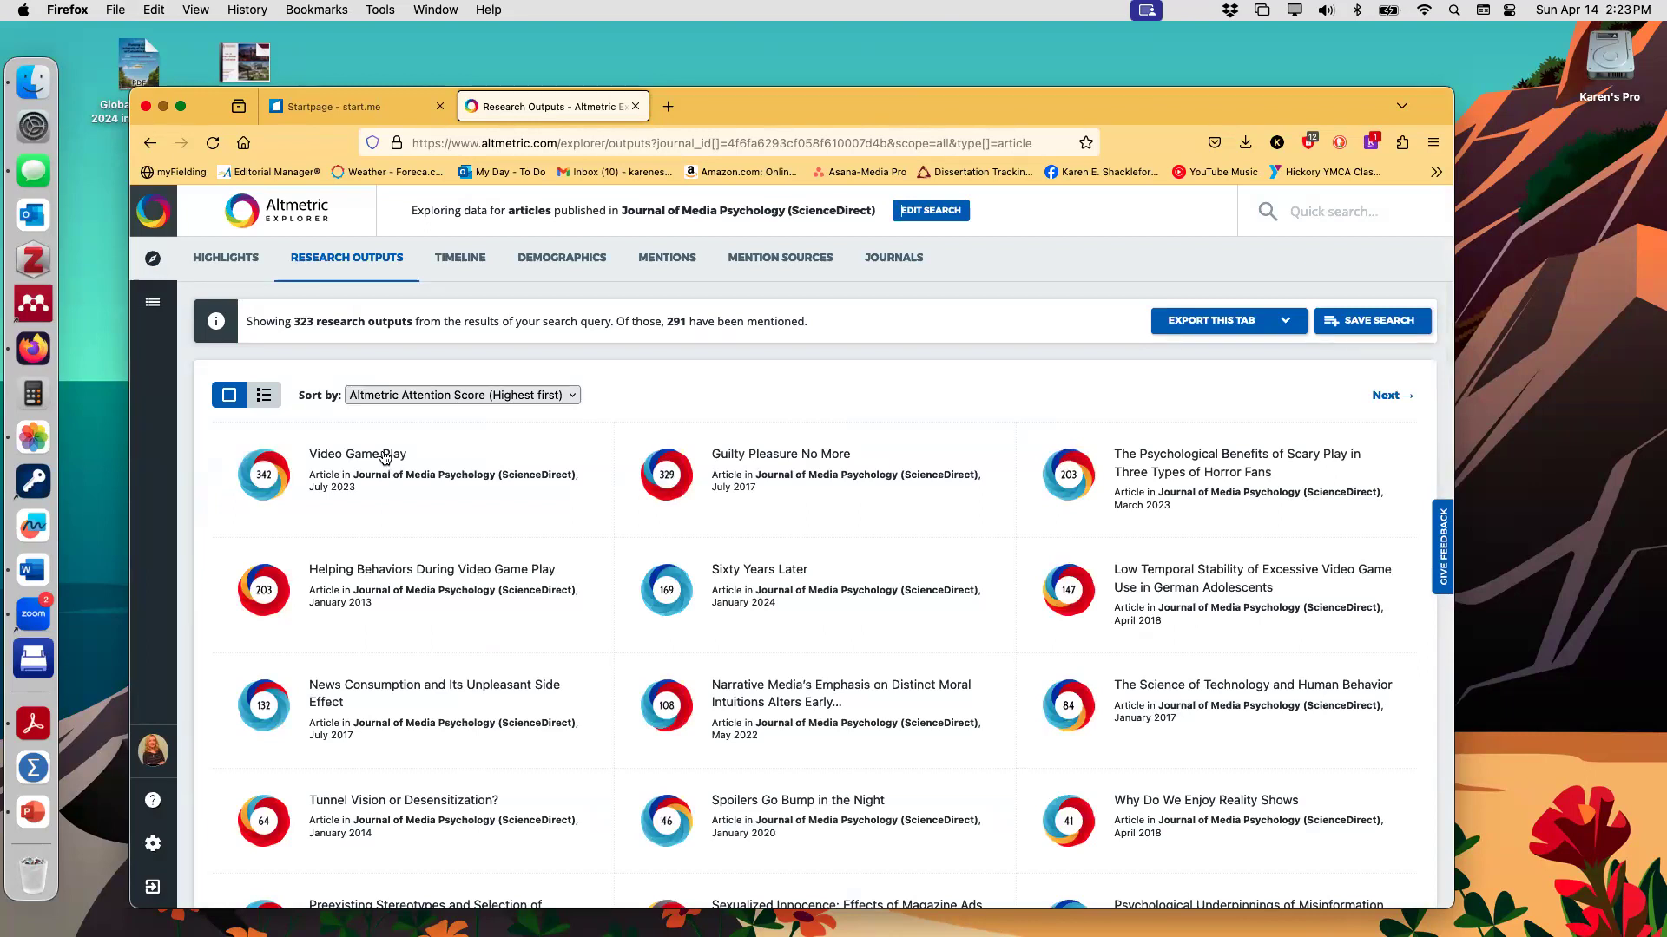
Step: View and close the details of the "Video Game Play" article, and look through the journal's other ranked research outputs
{"action": "left_click", "coordinate": [385, 455]}
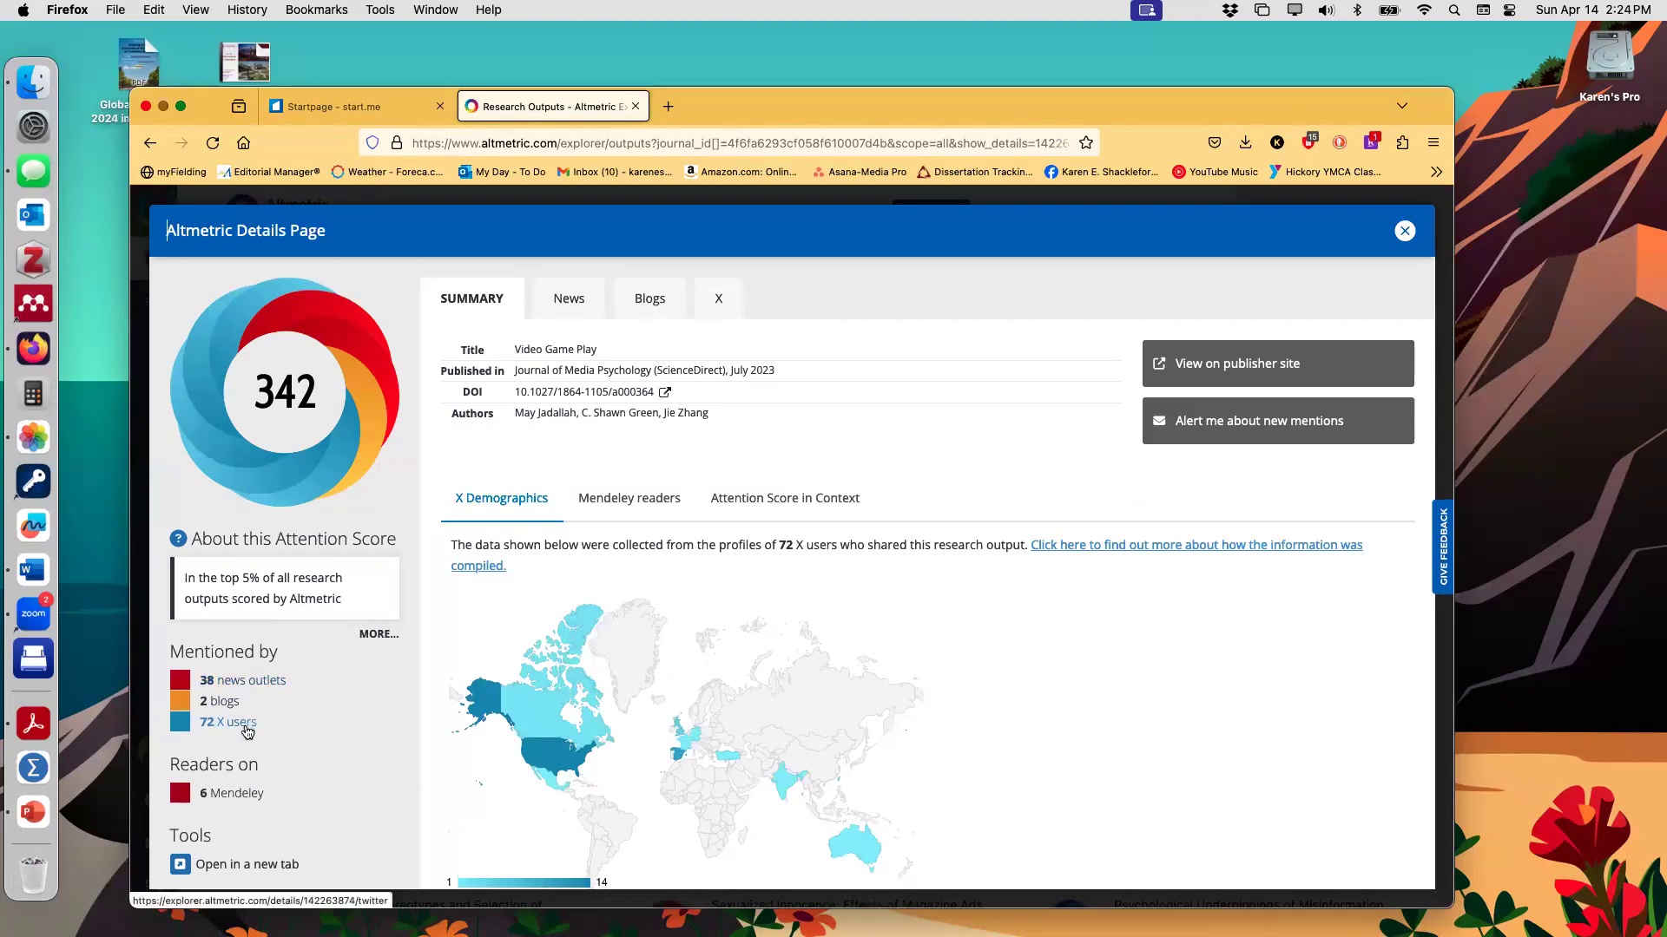
{"action": "left_click", "coordinate": [1403, 233]}
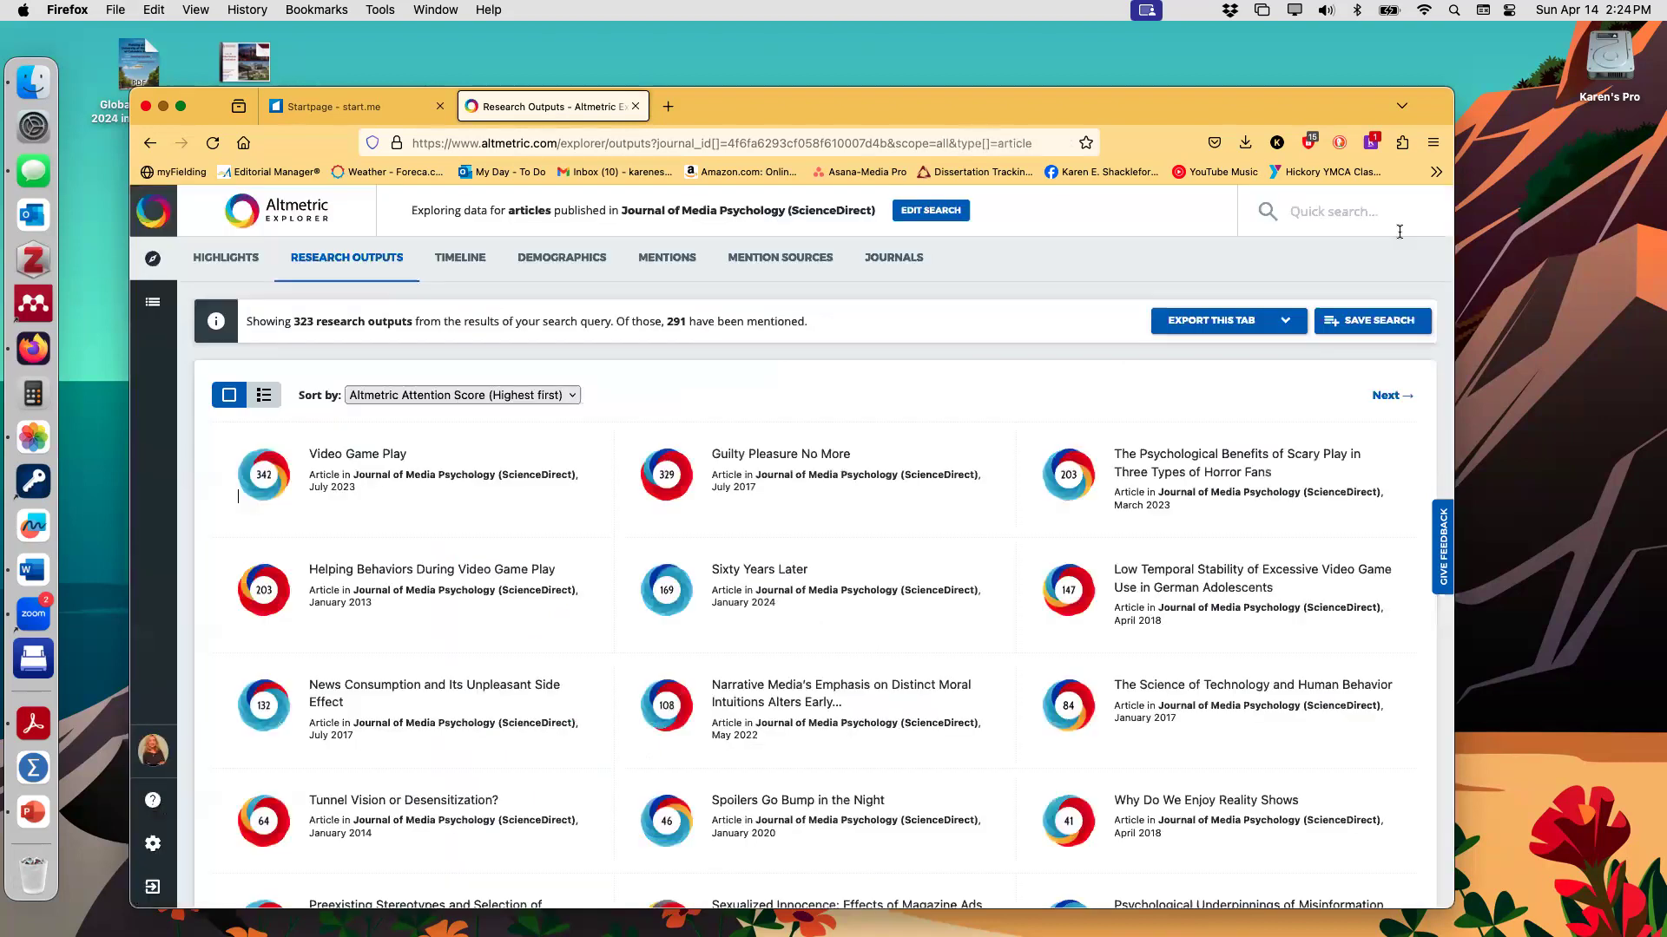
{"action": "scroll", "coordinate": [722, 590], "scroll_direction": "down", "scroll_amount": 2}
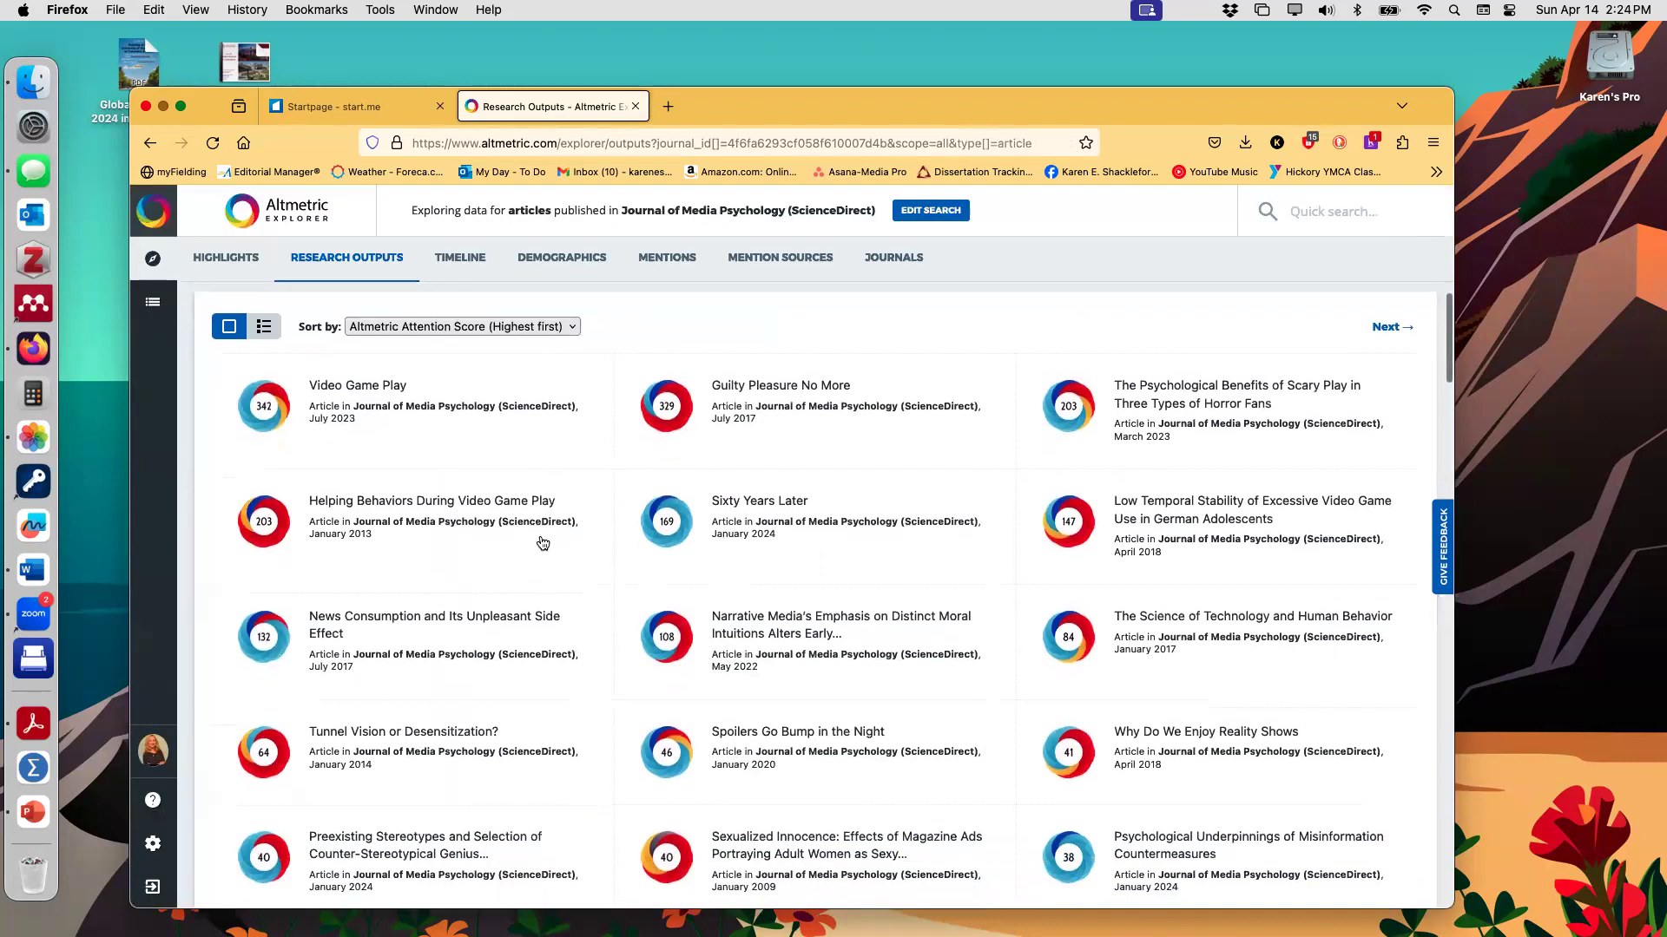
{"action": "scroll", "coordinate": [529, 625], "scroll_direction": "down", "scroll_amount": 5}
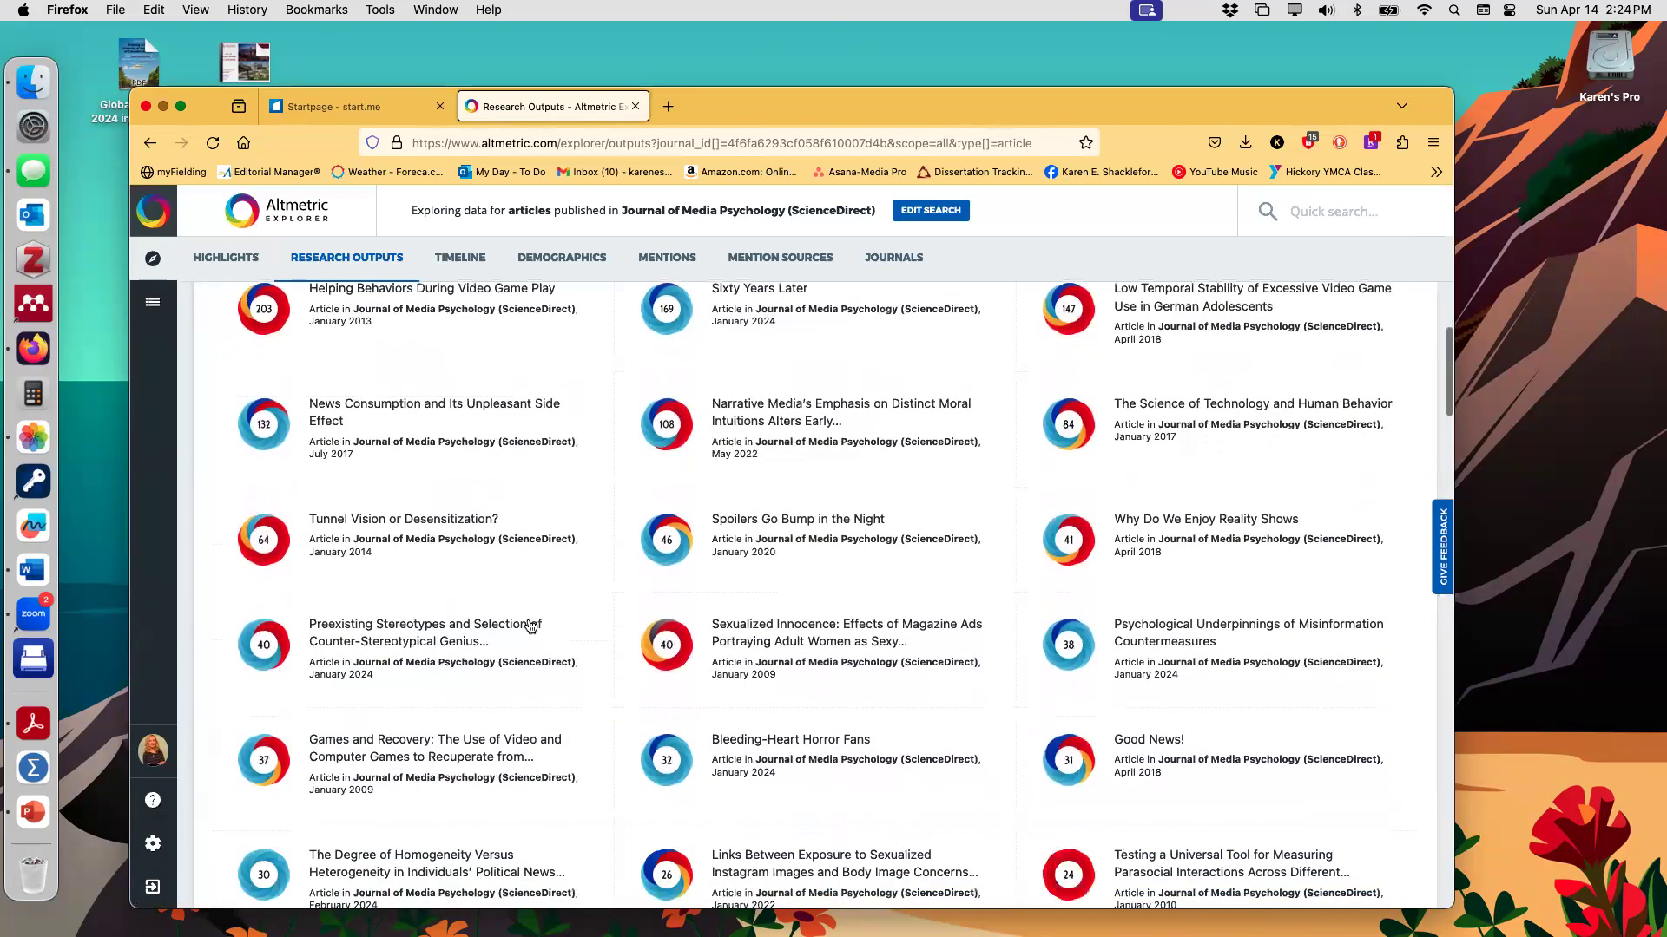
{"action": "scroll", "coordinate": [531, 626], "scroll_direction": "down", "scroll_amount": 4}
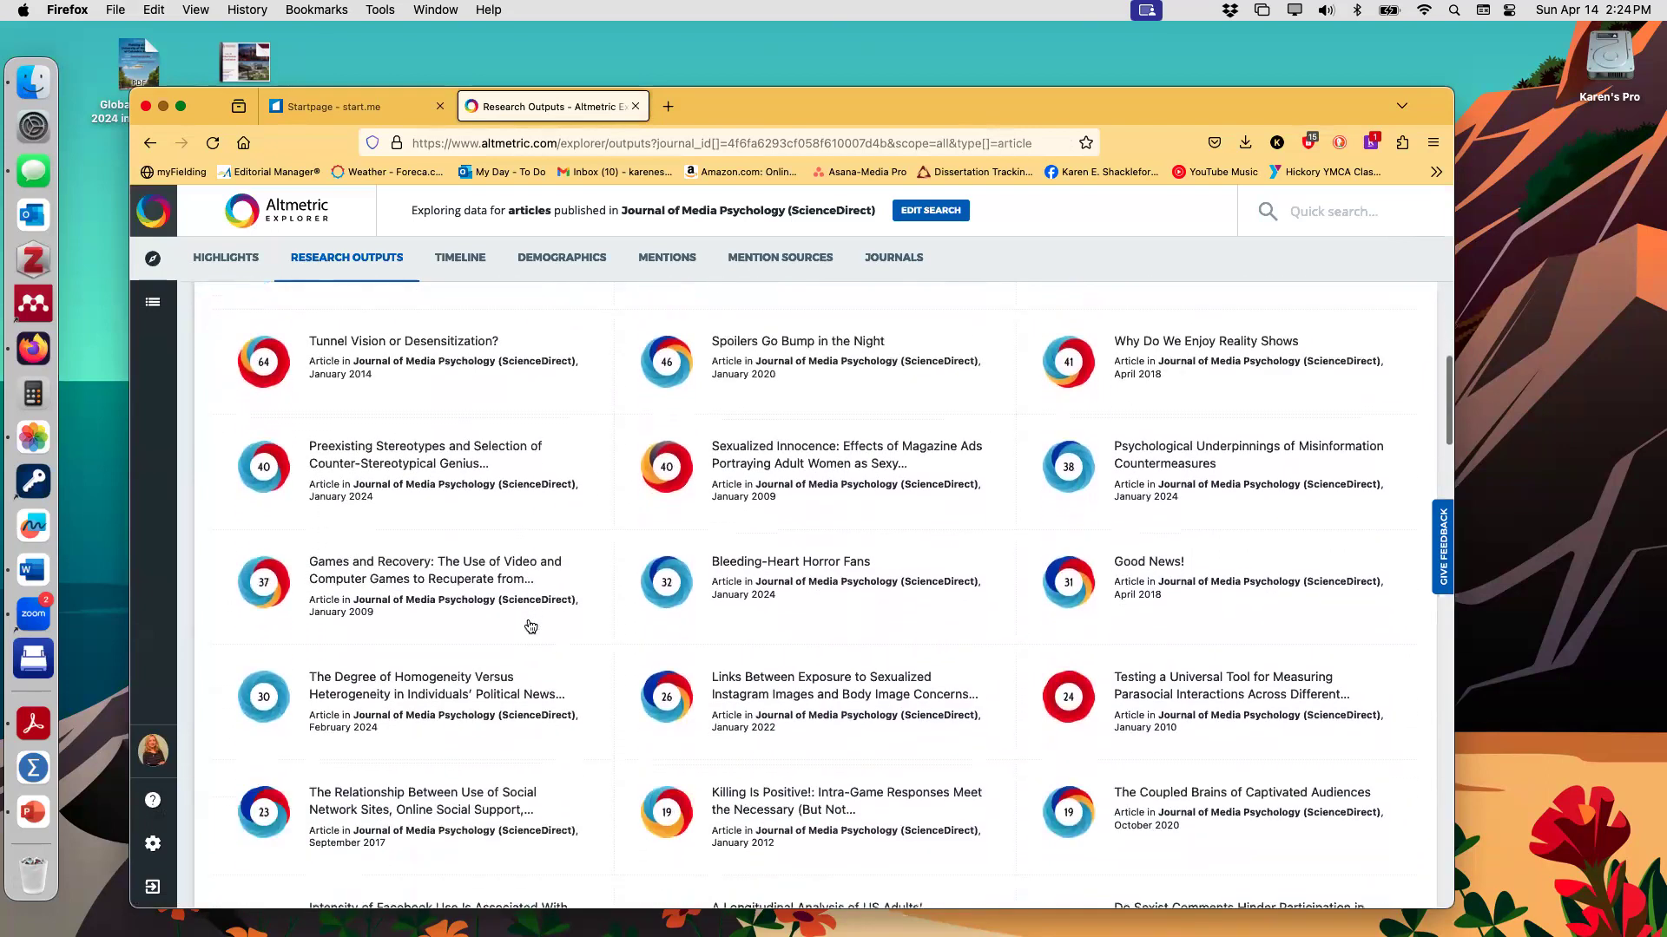
{"action": "scroll", "coordinate": [531, 626], "scroll_direction": "up", "scroll_amount": 5}
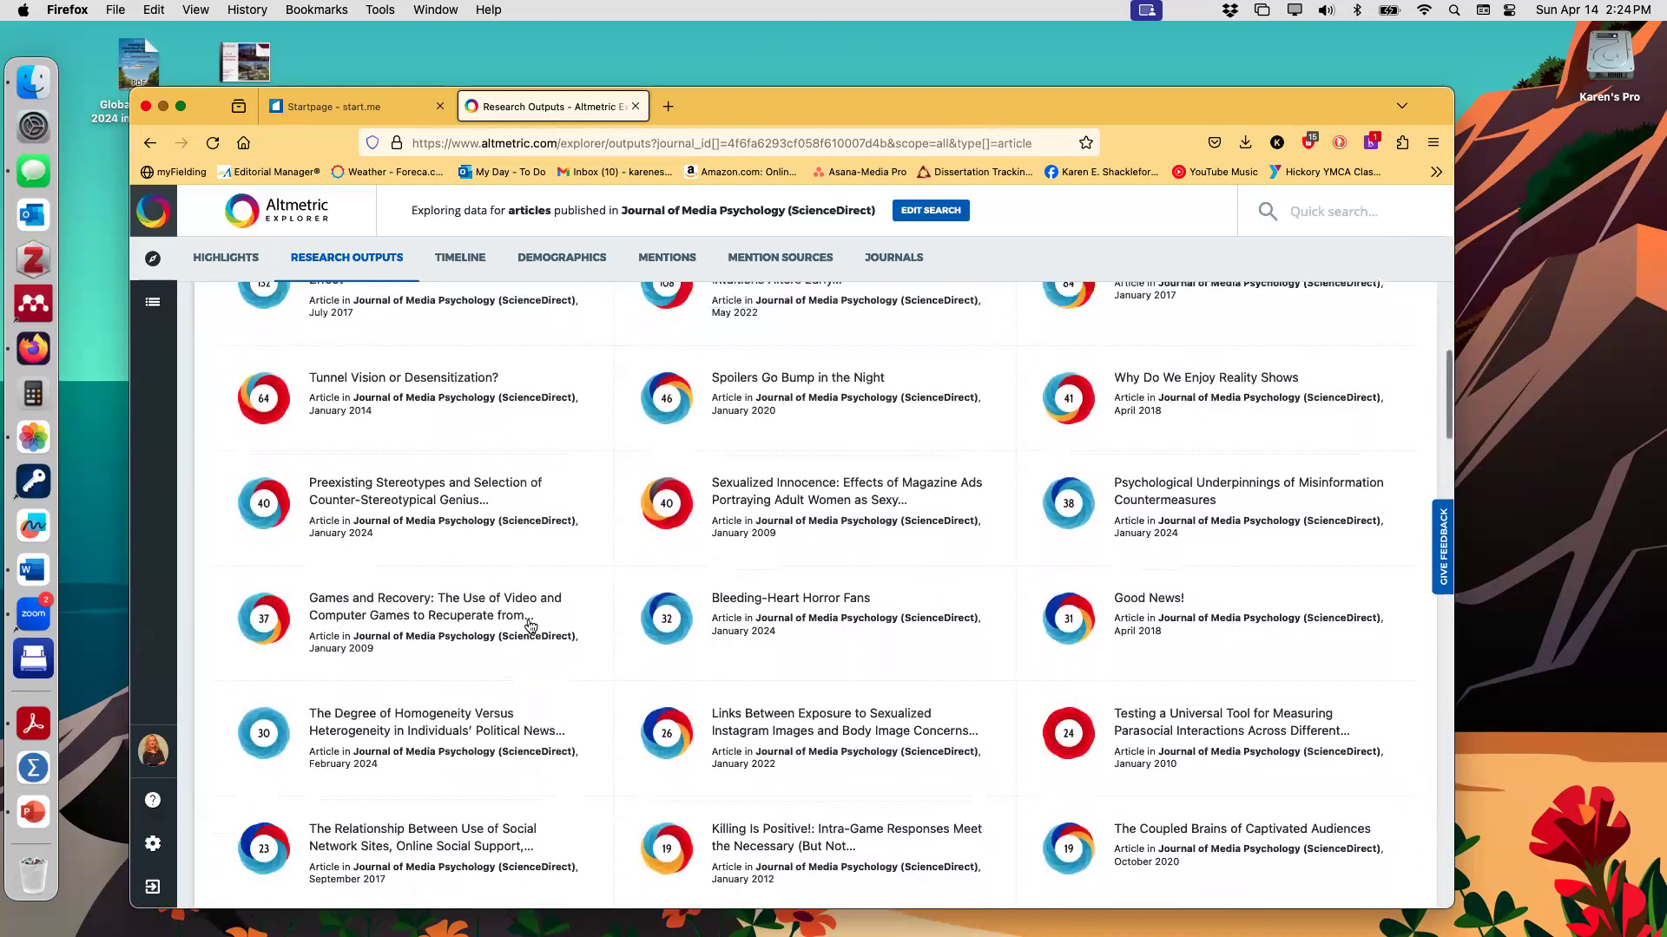
{"action": "scroll", "coordinate": [531, 626], "scroll_direction": "up", "scroll_amount": 5}
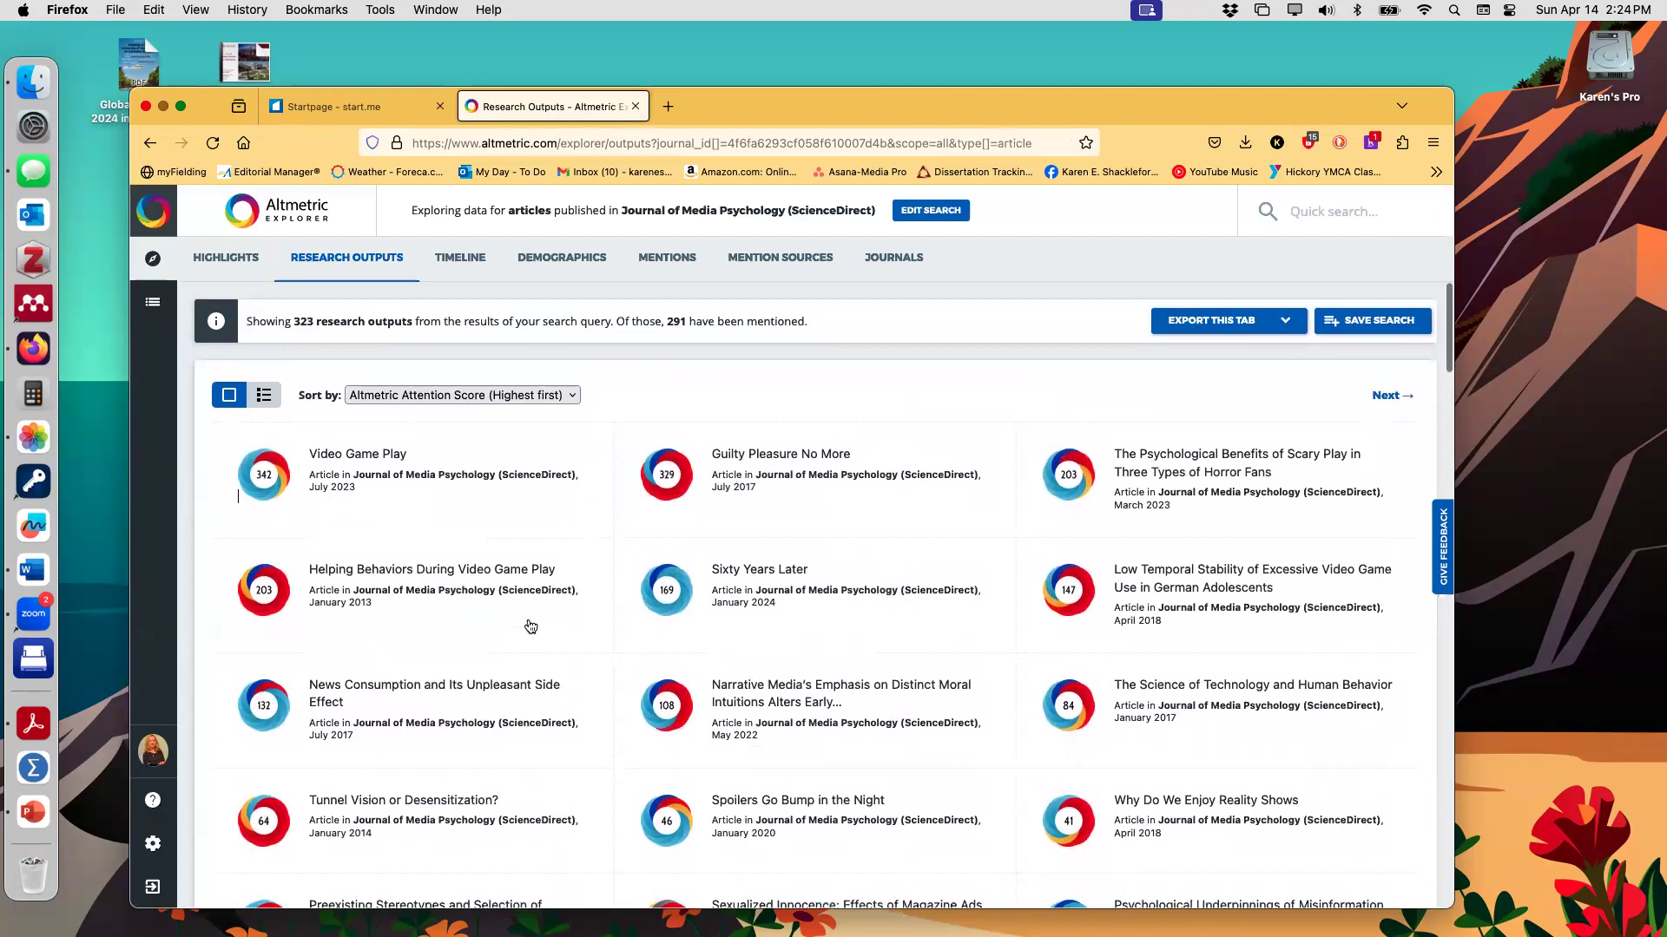
{"action": "scroll", "coordinate": [530, 626], "scroll_direction": "down", "scroll_amount": 15}
{"action": "scroll", "coordinate": [530, 626], "scroll_direction": "up", "scroll_amount": 15}
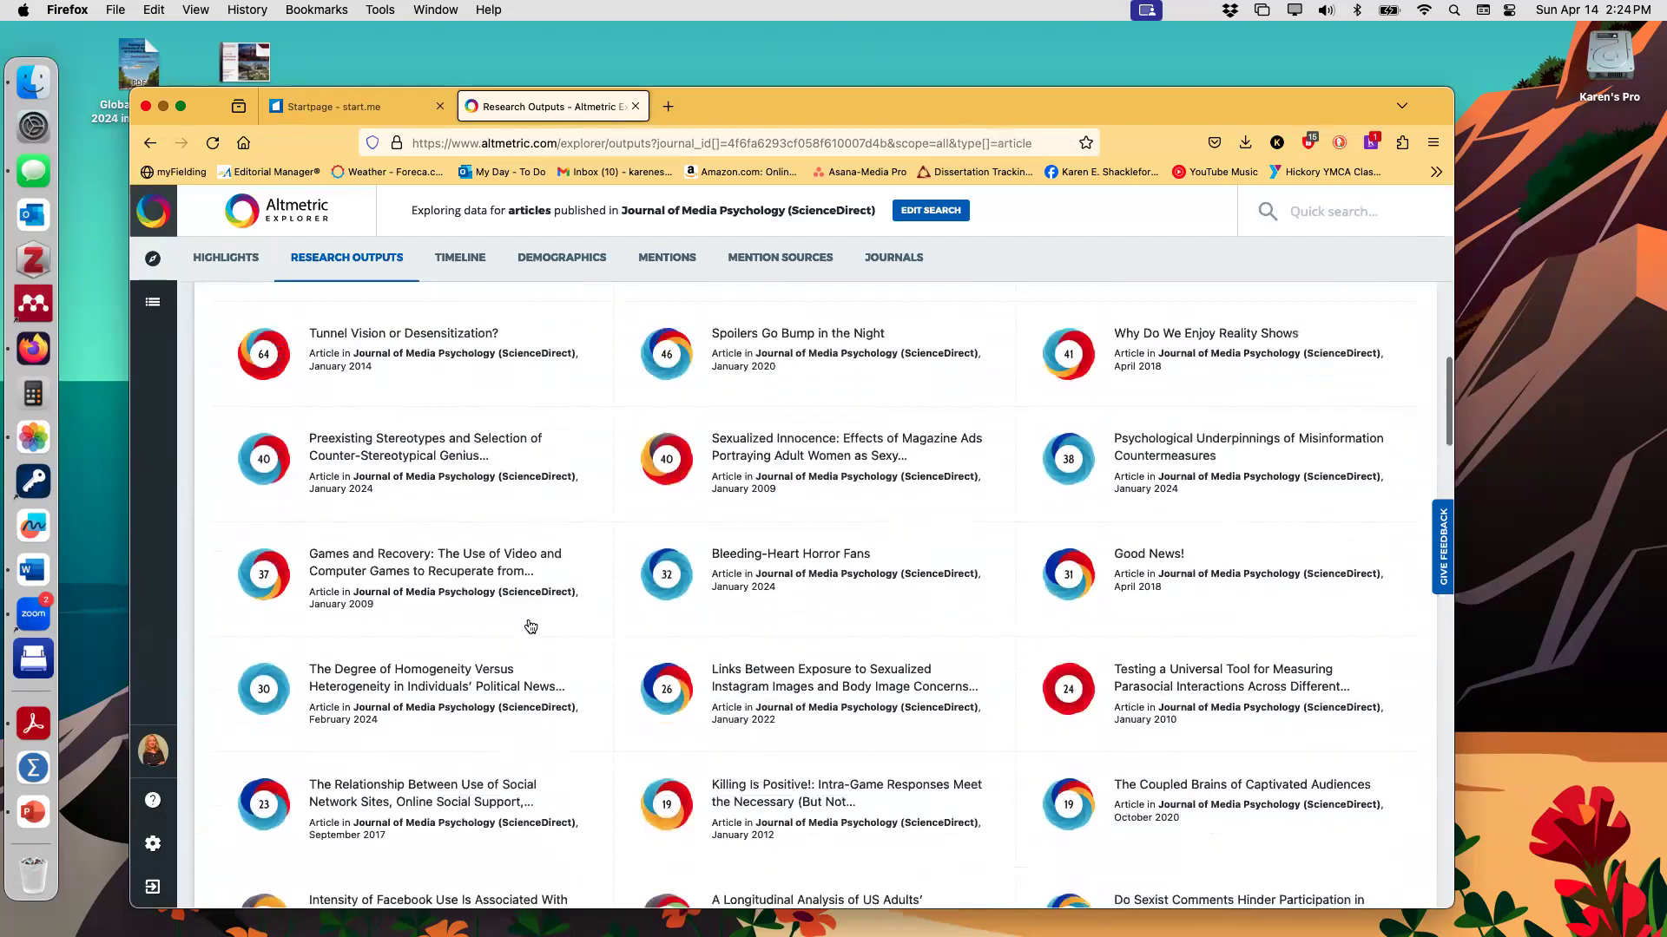
Step: Return to the Psychology of Popular Media Culture results and edit the search, starting a new journal or collection entry
{"action": "left_click", "coordinate": [151, 144]}
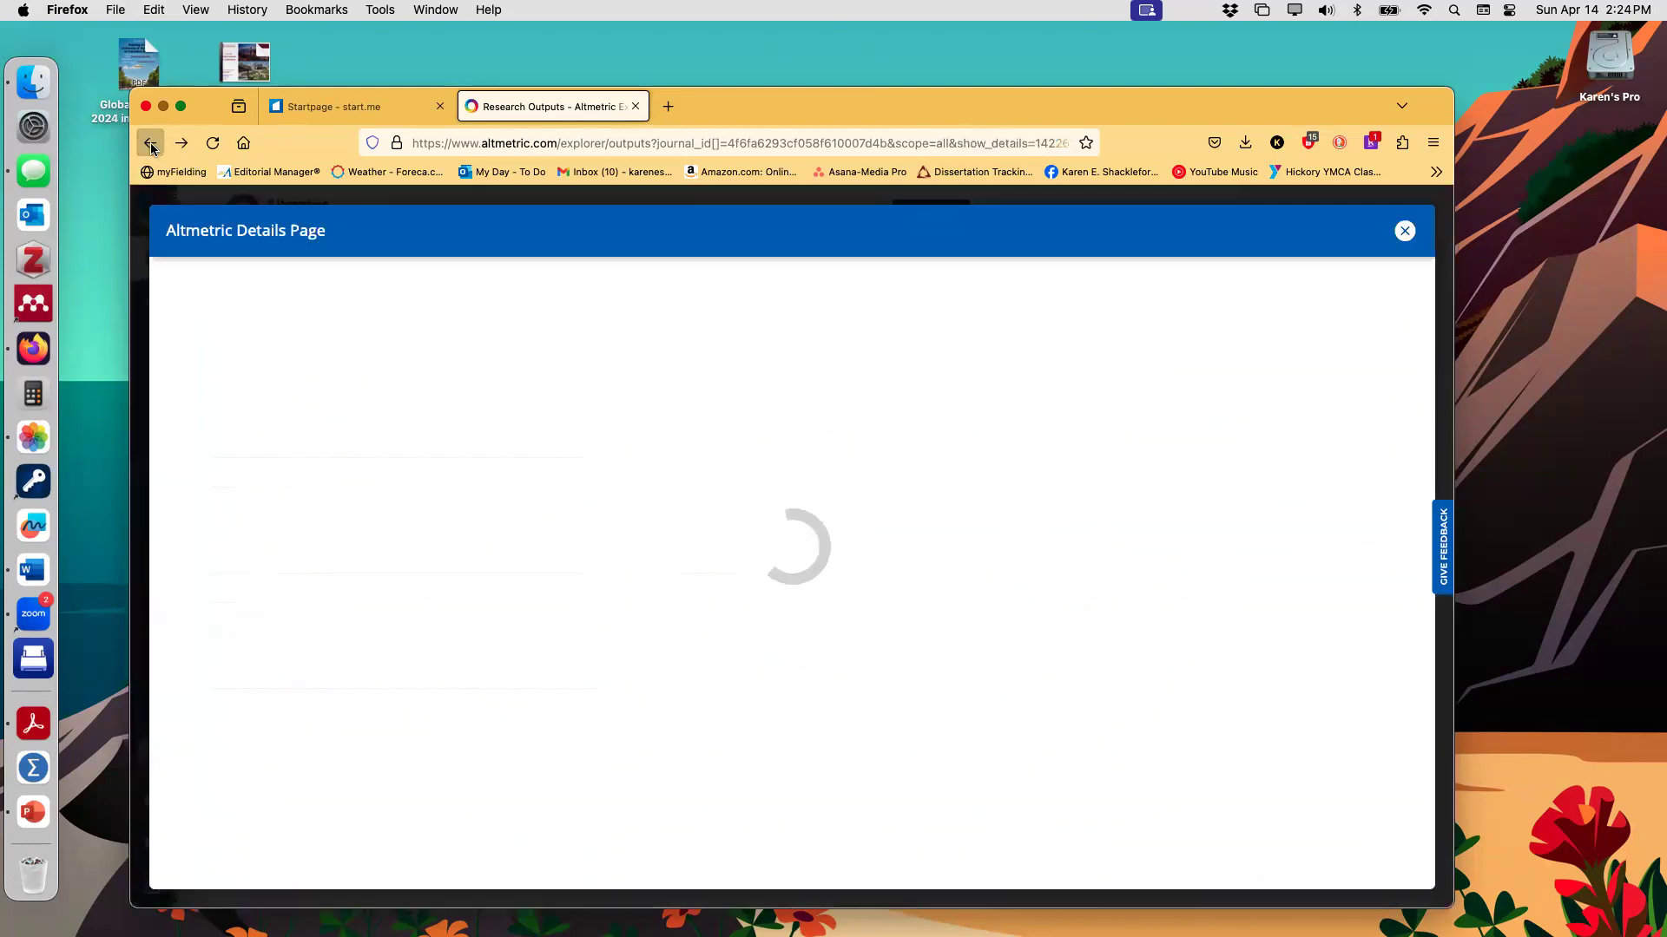
{"action": "left_click", "coordinate": [151, 145]}
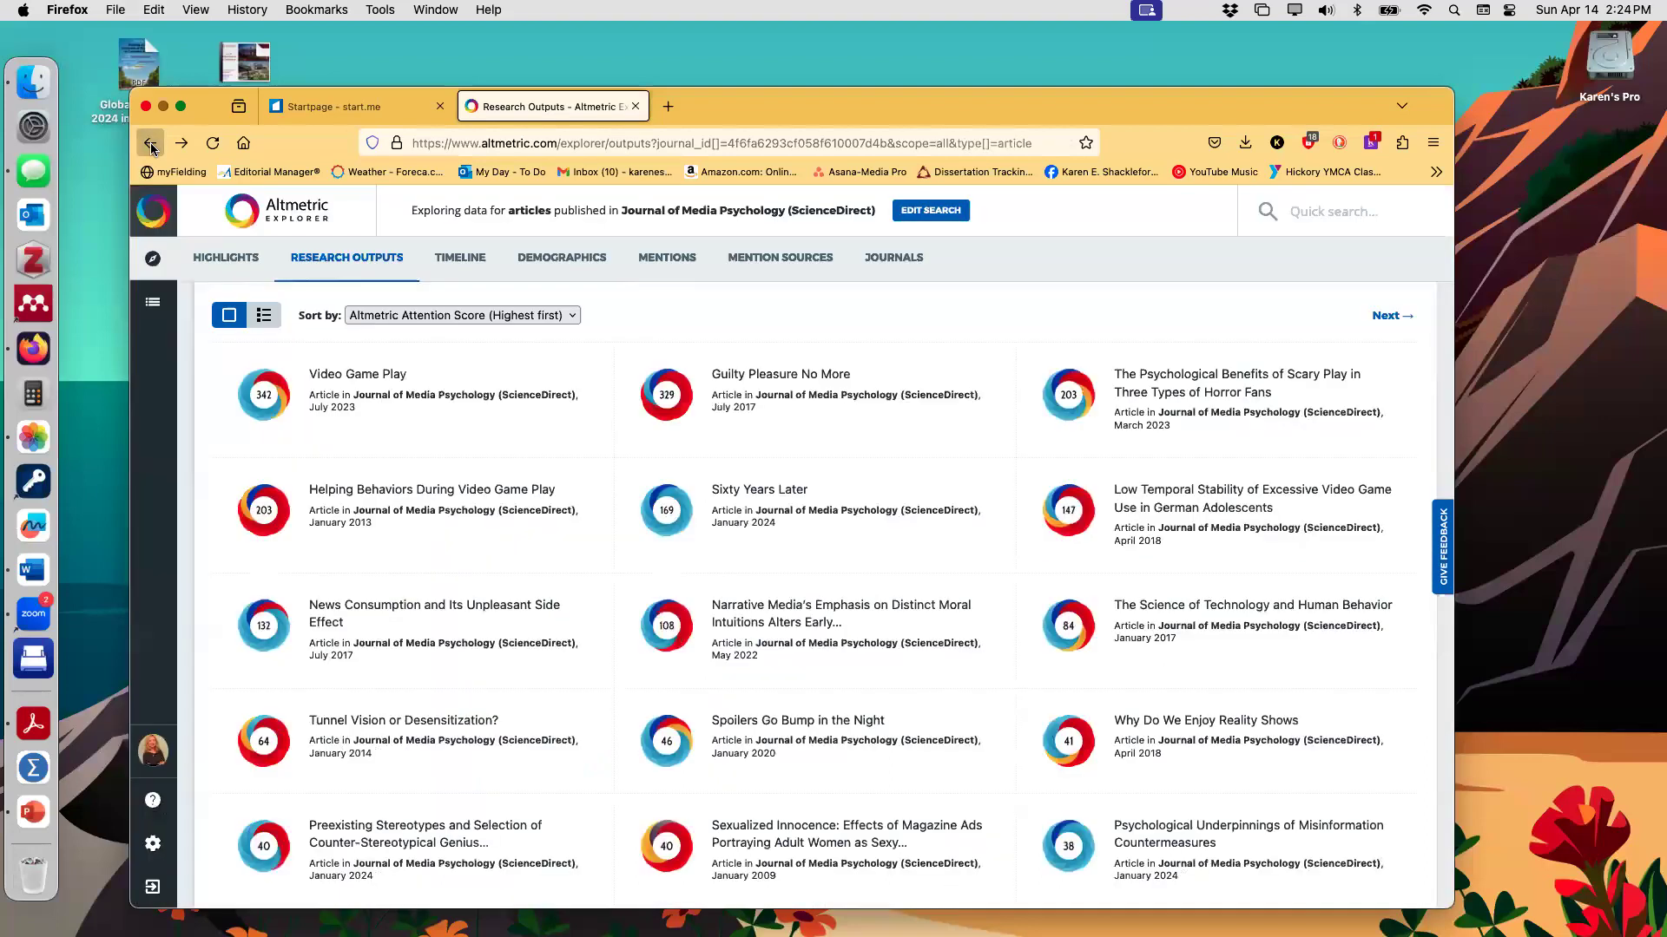
{"action": "left_click", "coordinate": [151, 145]}
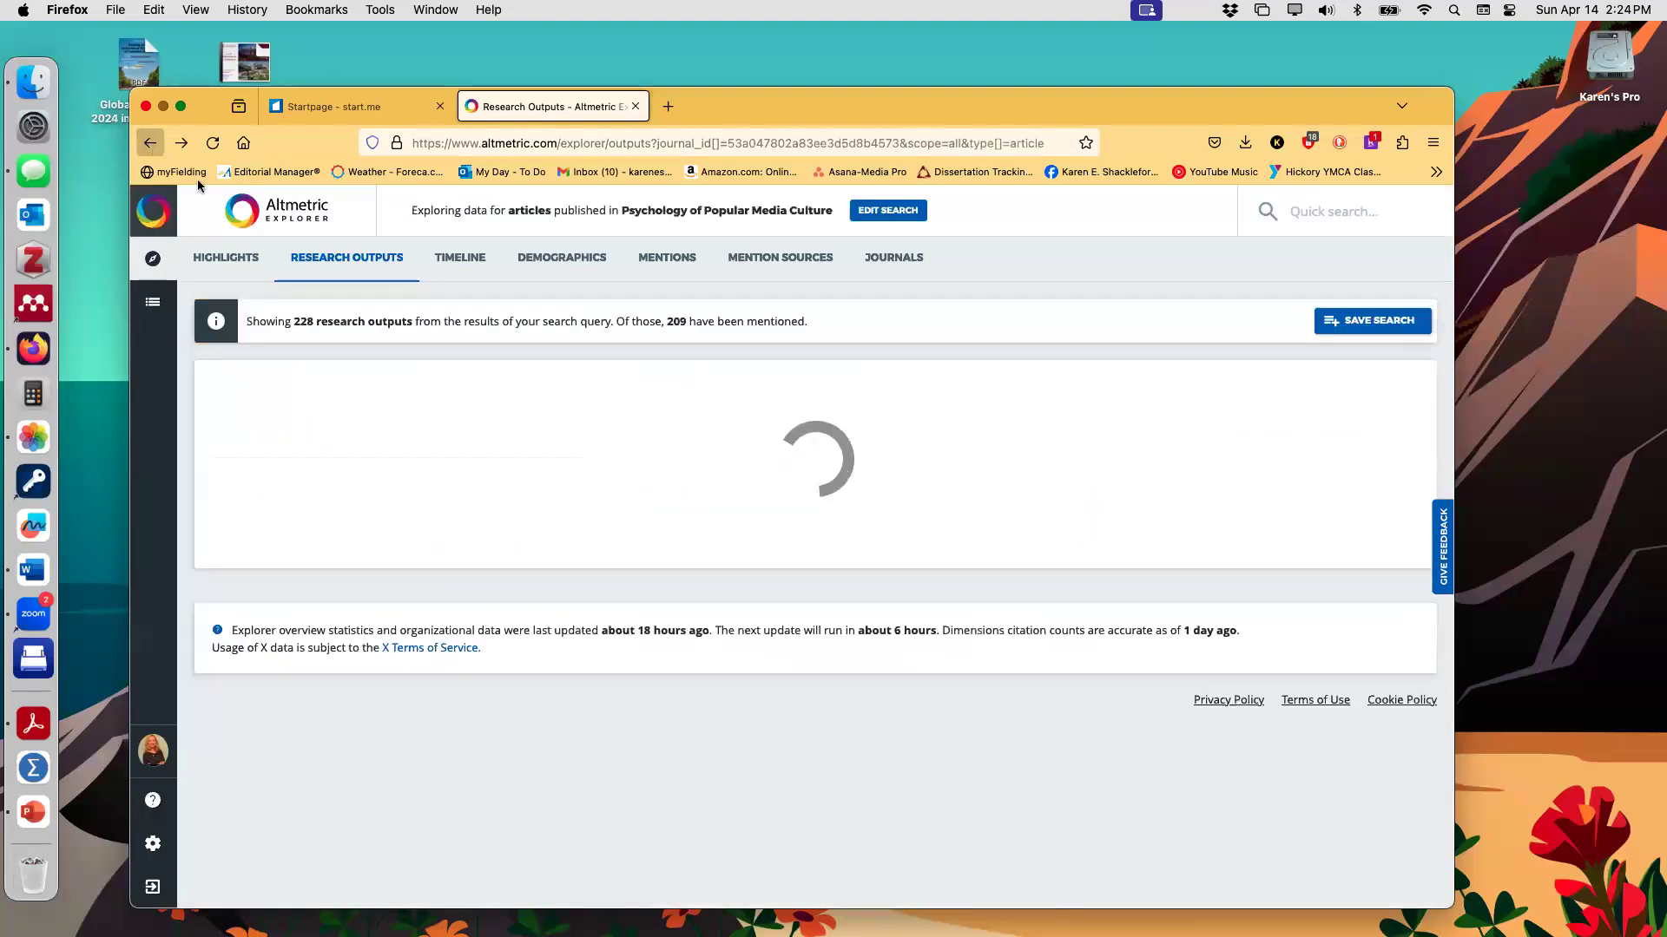
{"action": "left_click", "coordinate": [872, 216]}
{"action": "left_click", "coordinate": [872, 572]}
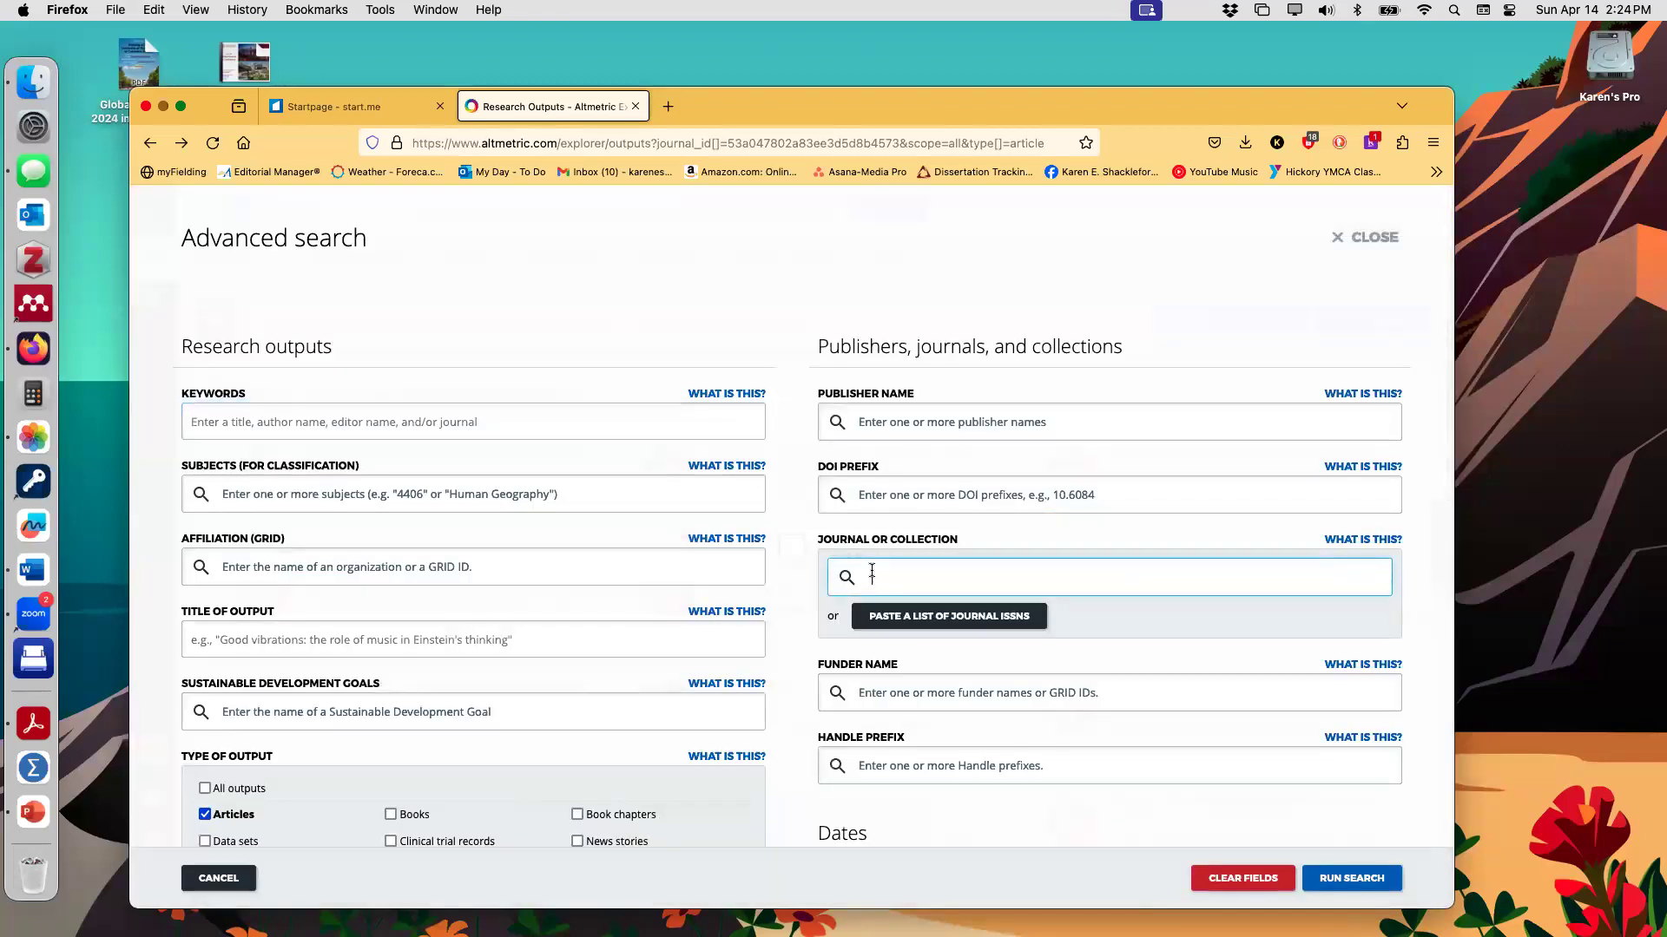
Step: Try to find the journal Technology Mind and Behavior among the journal or collection suggestions, and clear the entry
{"action": "type", "text": "Technology"}
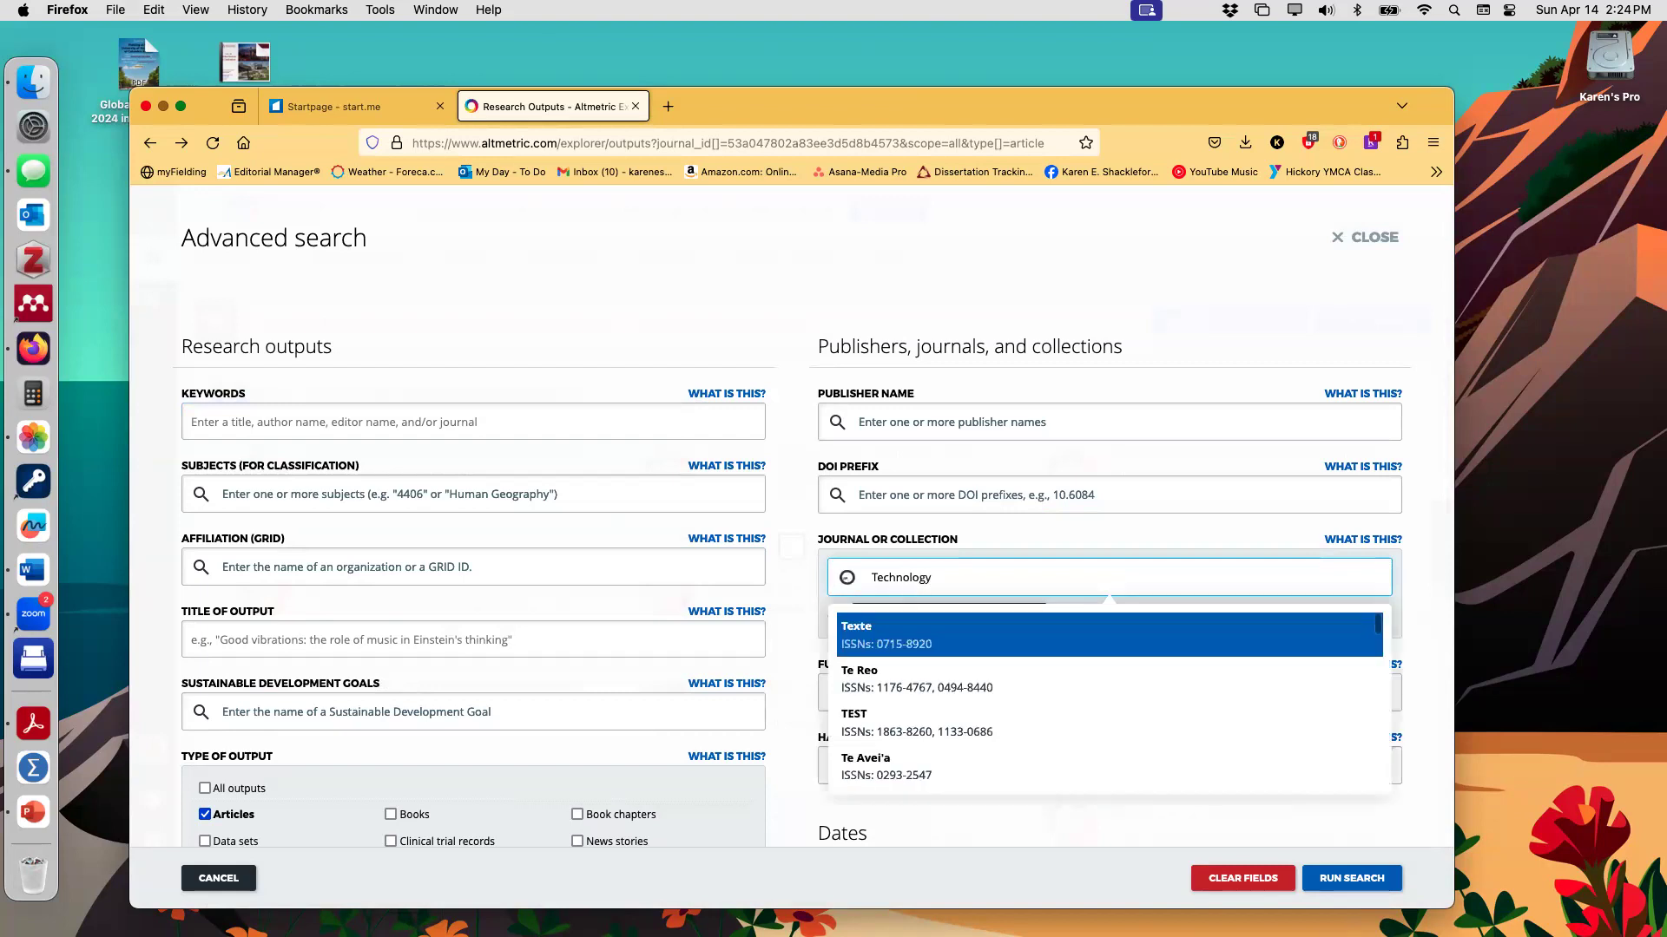
{"action": "type", "text": " Mi"}
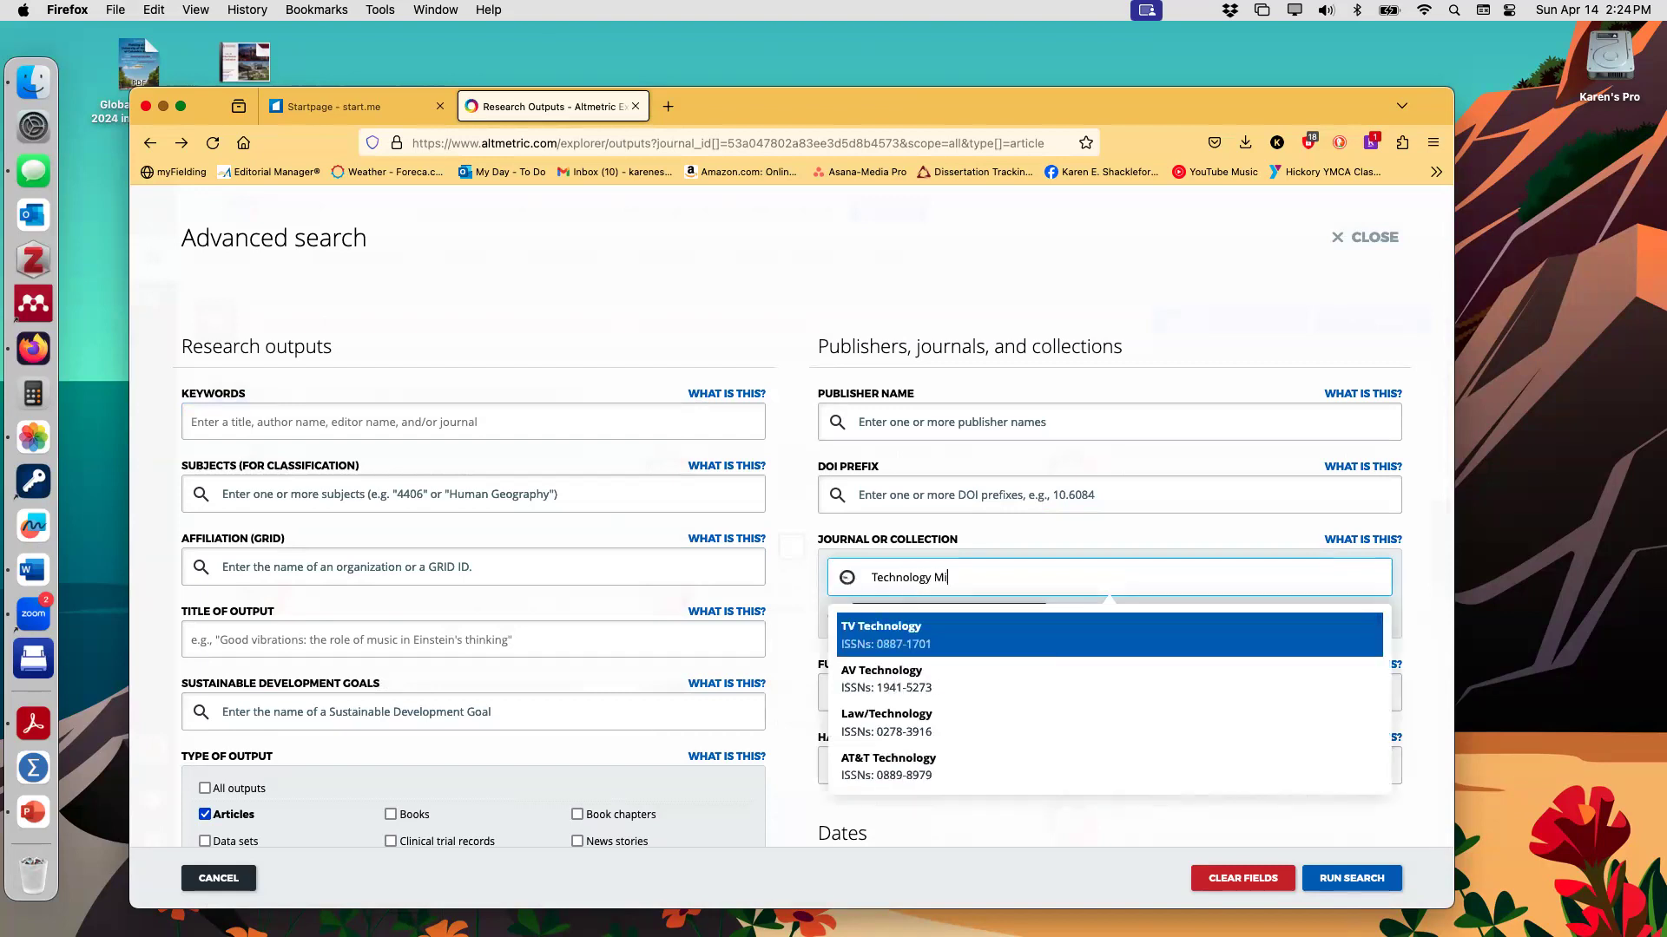
{"action": "type", "text": "nd and Behavior"}
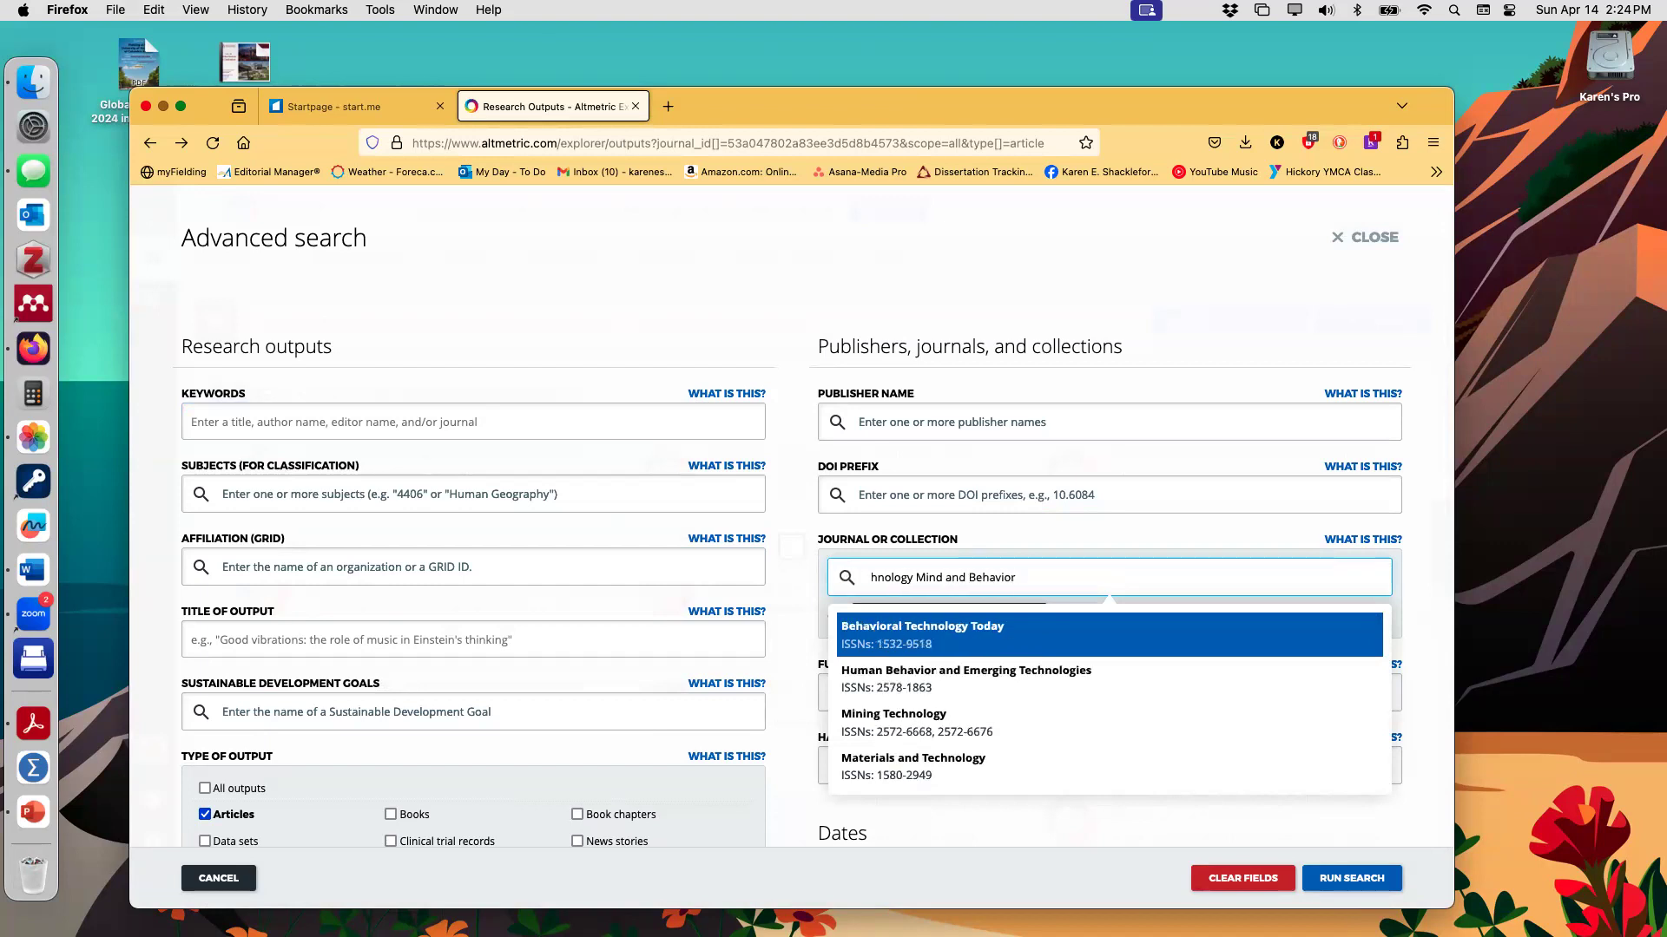
{"action": "scroll", "coordinate": [874, 687], "scroll_direction": "down", "scroll_amount": 5}
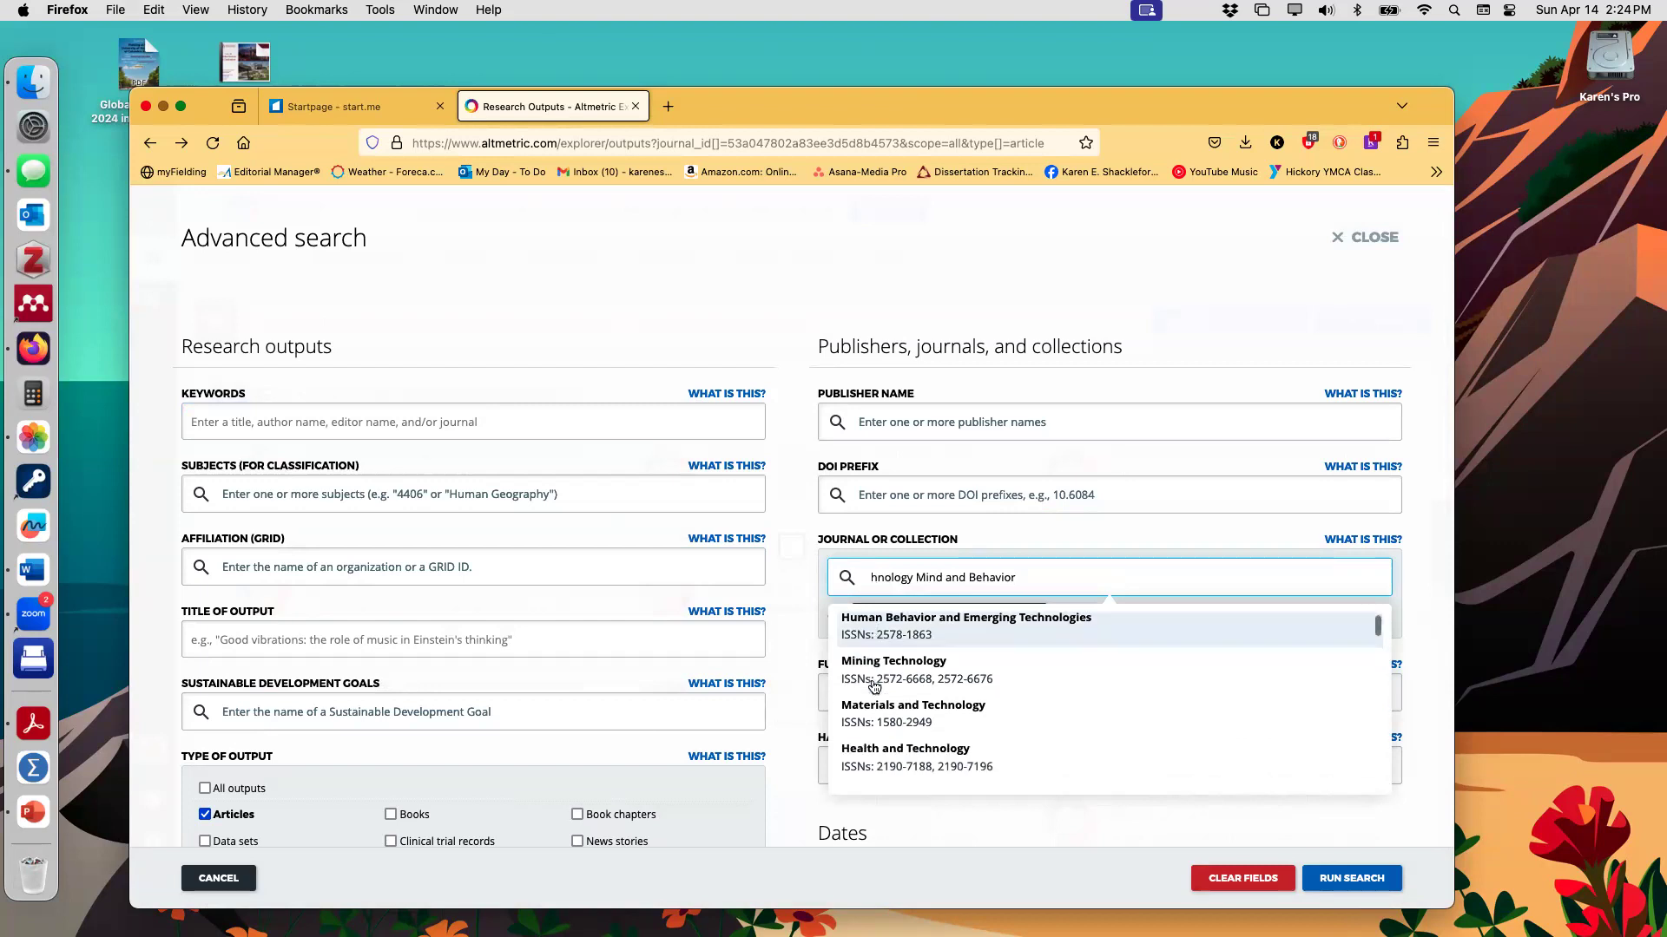
{"action": "scroll", "coordinate": [874, 687], "scroll_direction": "down", "scroll_amount": 3}
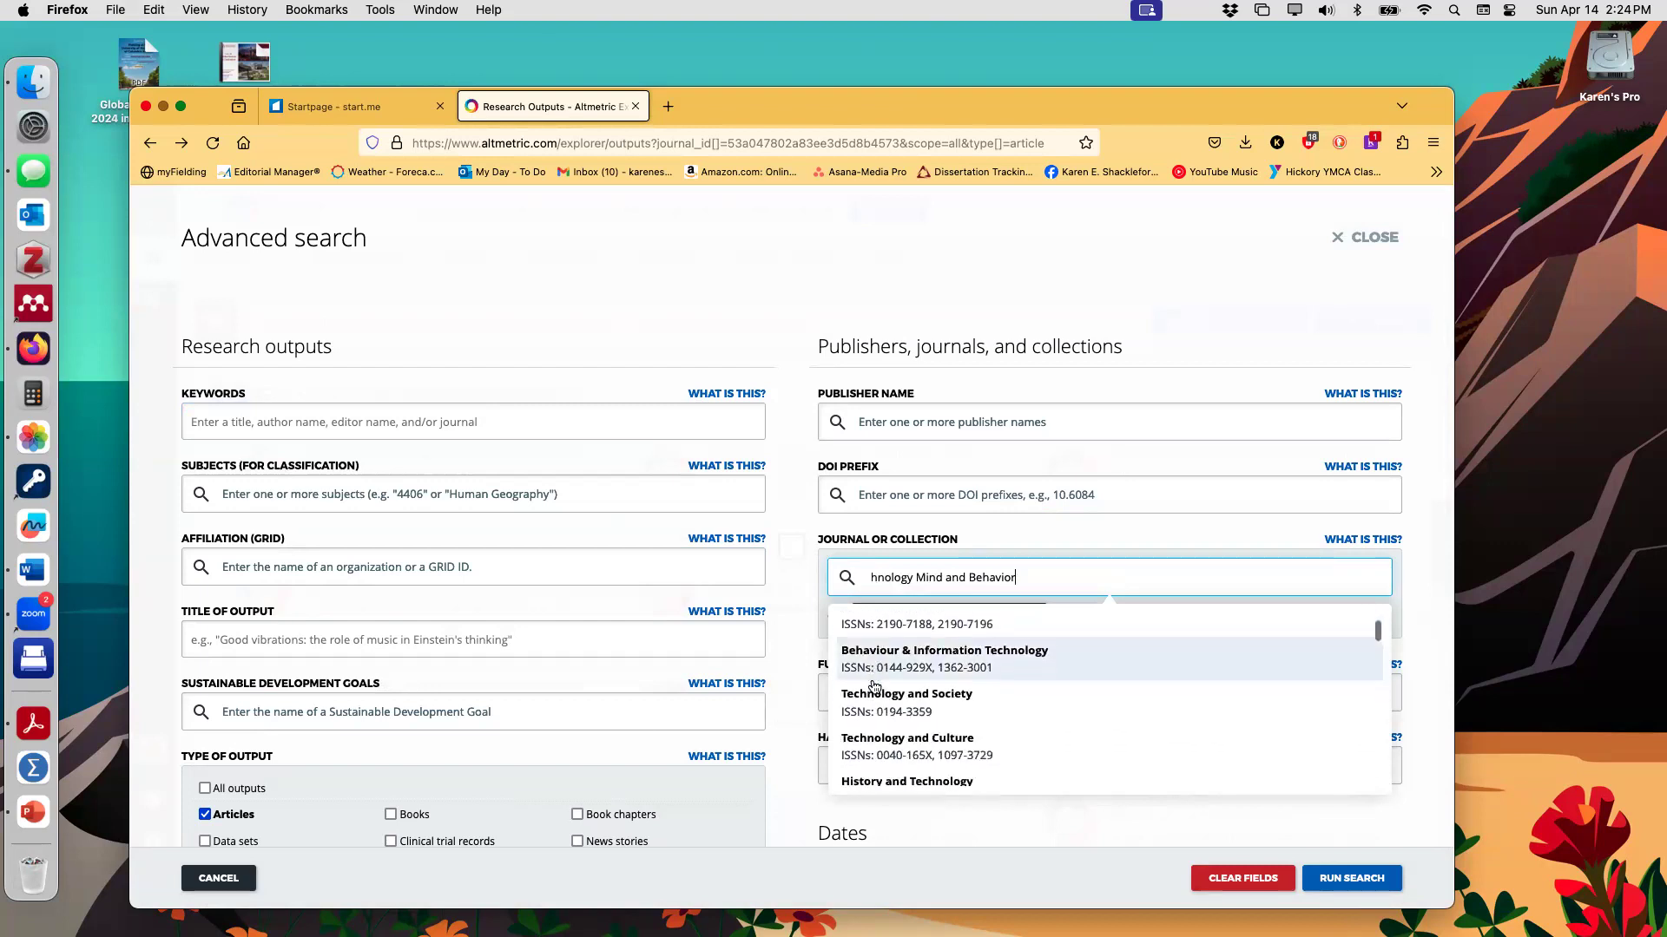
{"action": "scroll", "coordinate": [874, 688], "scroll_direction": "down", "scroll_amount": 4}
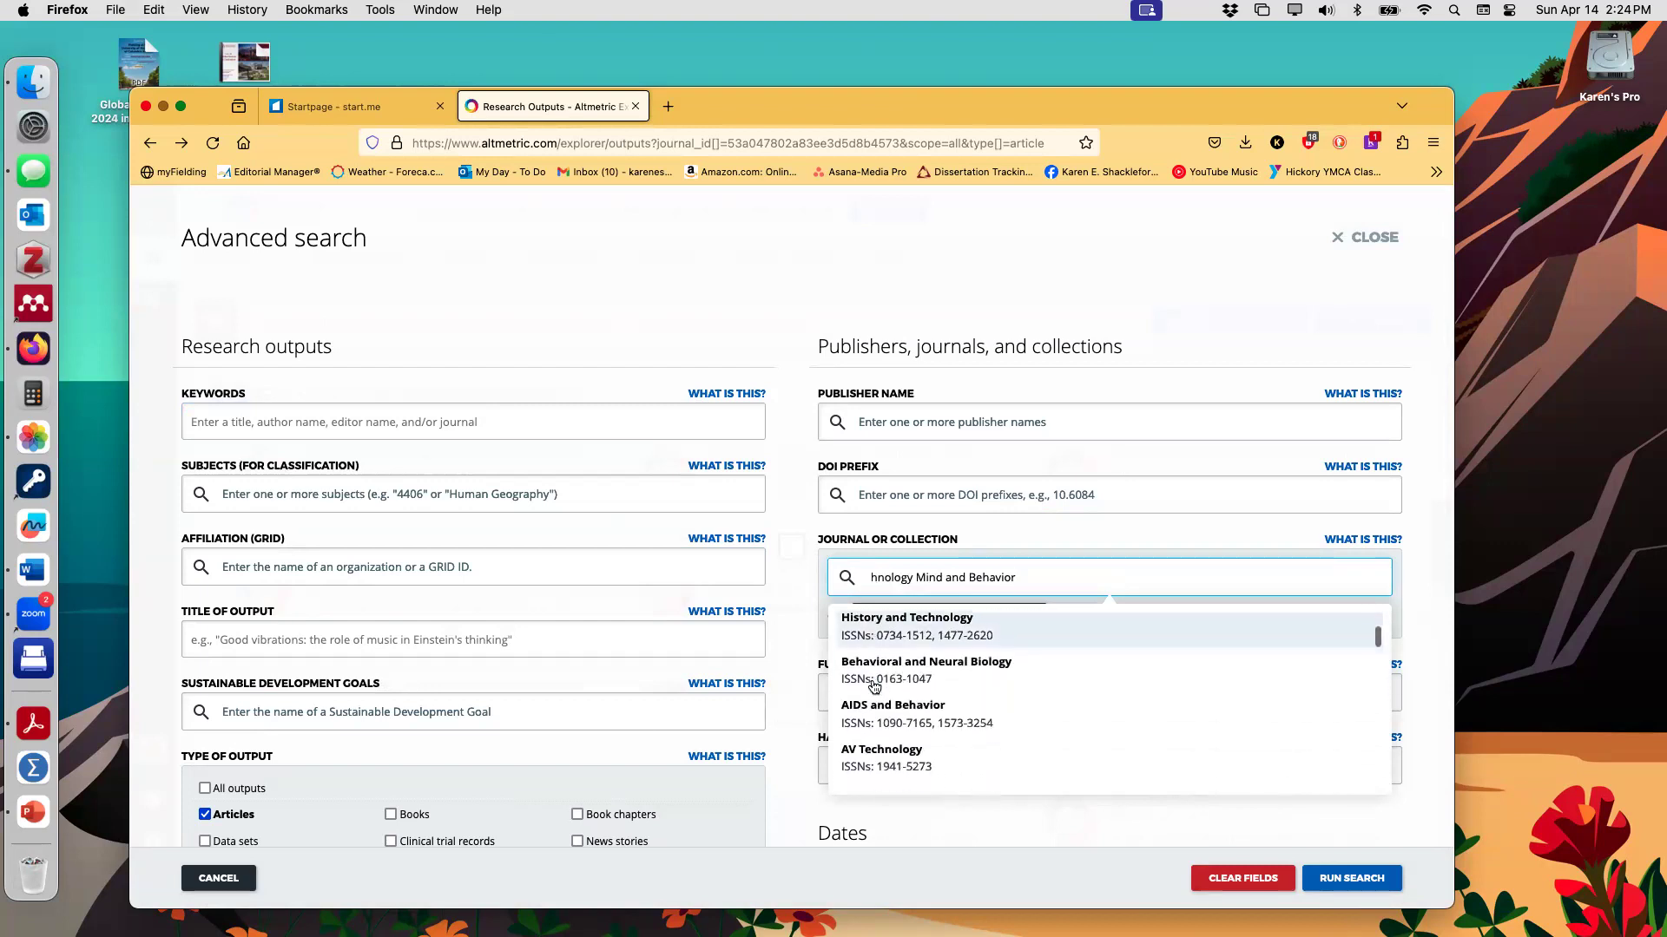
{"action": "scroll", "coordinate": [874, 687], "scroll_direction": "down", "scroll_amount": 3}
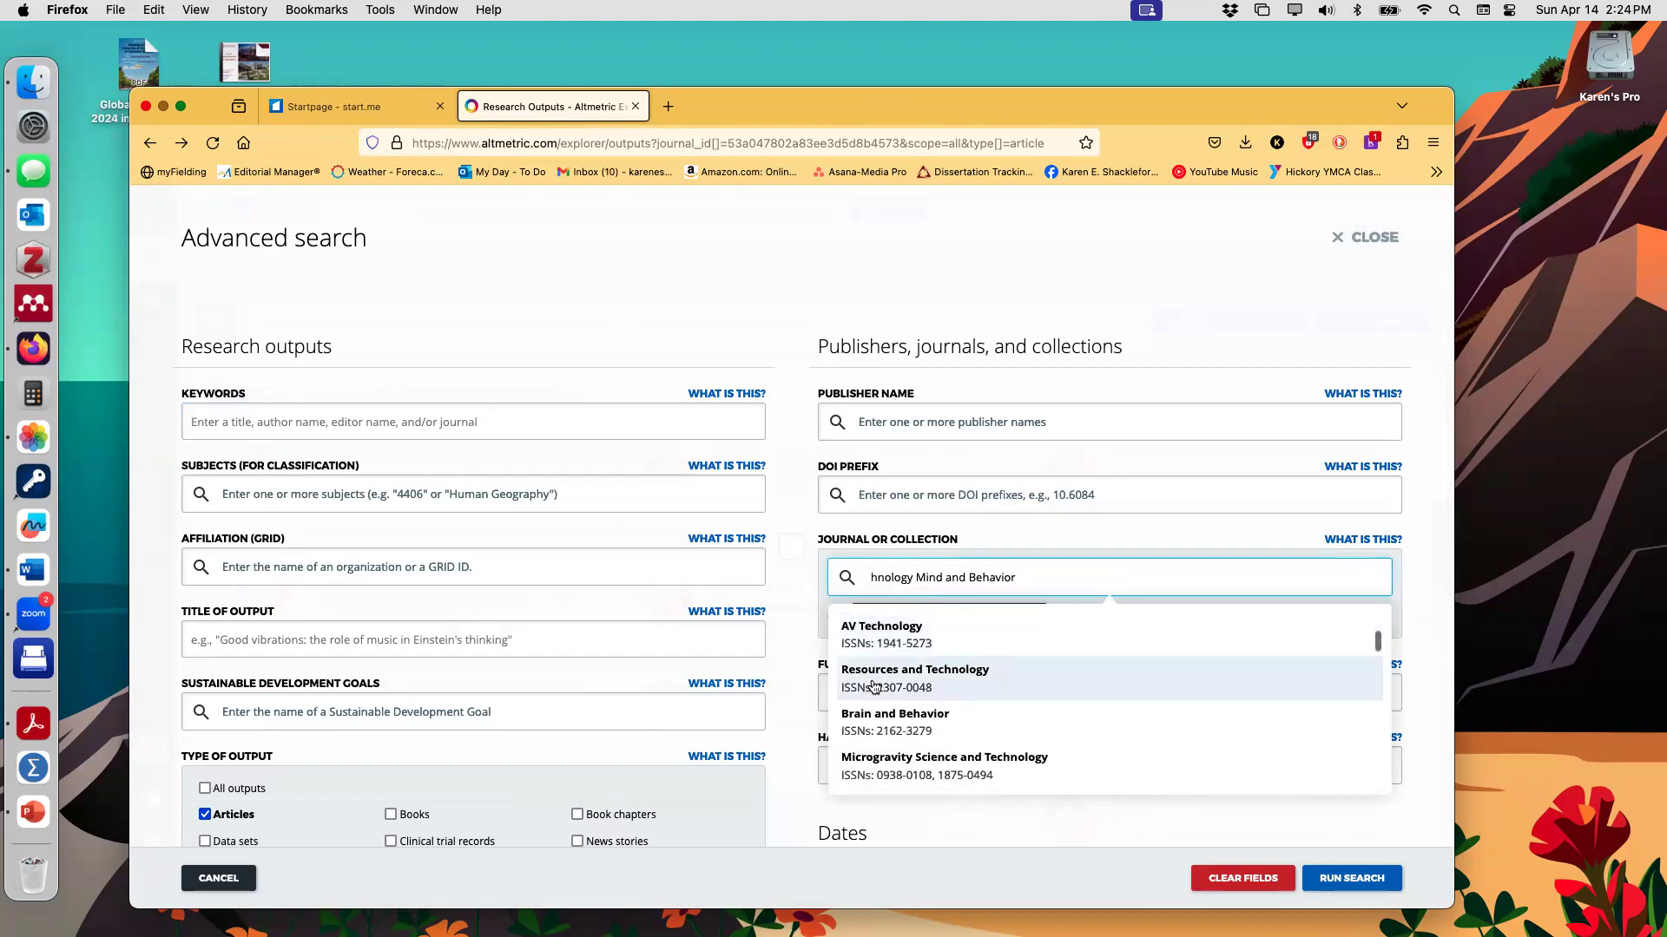
{"action": "scroll", "coordinate": [874, 687], "scroll_direction": "up", "scroll_amount": 10}
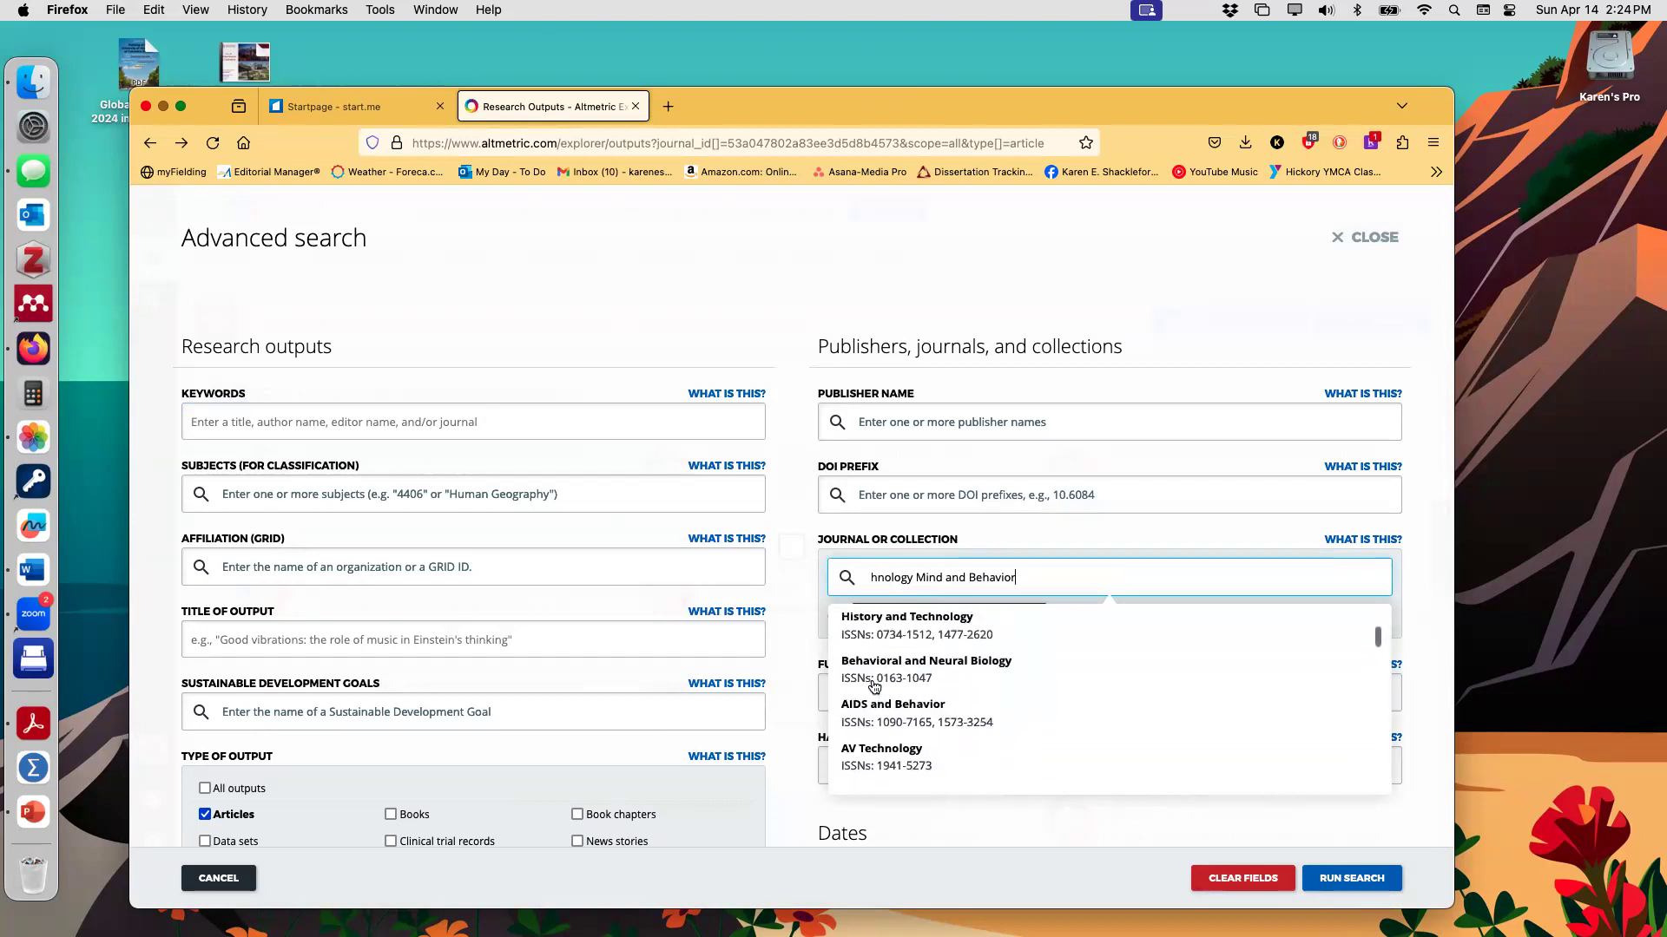
{"action": "key", "text": "super+a"}
{"action": "key", "text": "BackSpace"}
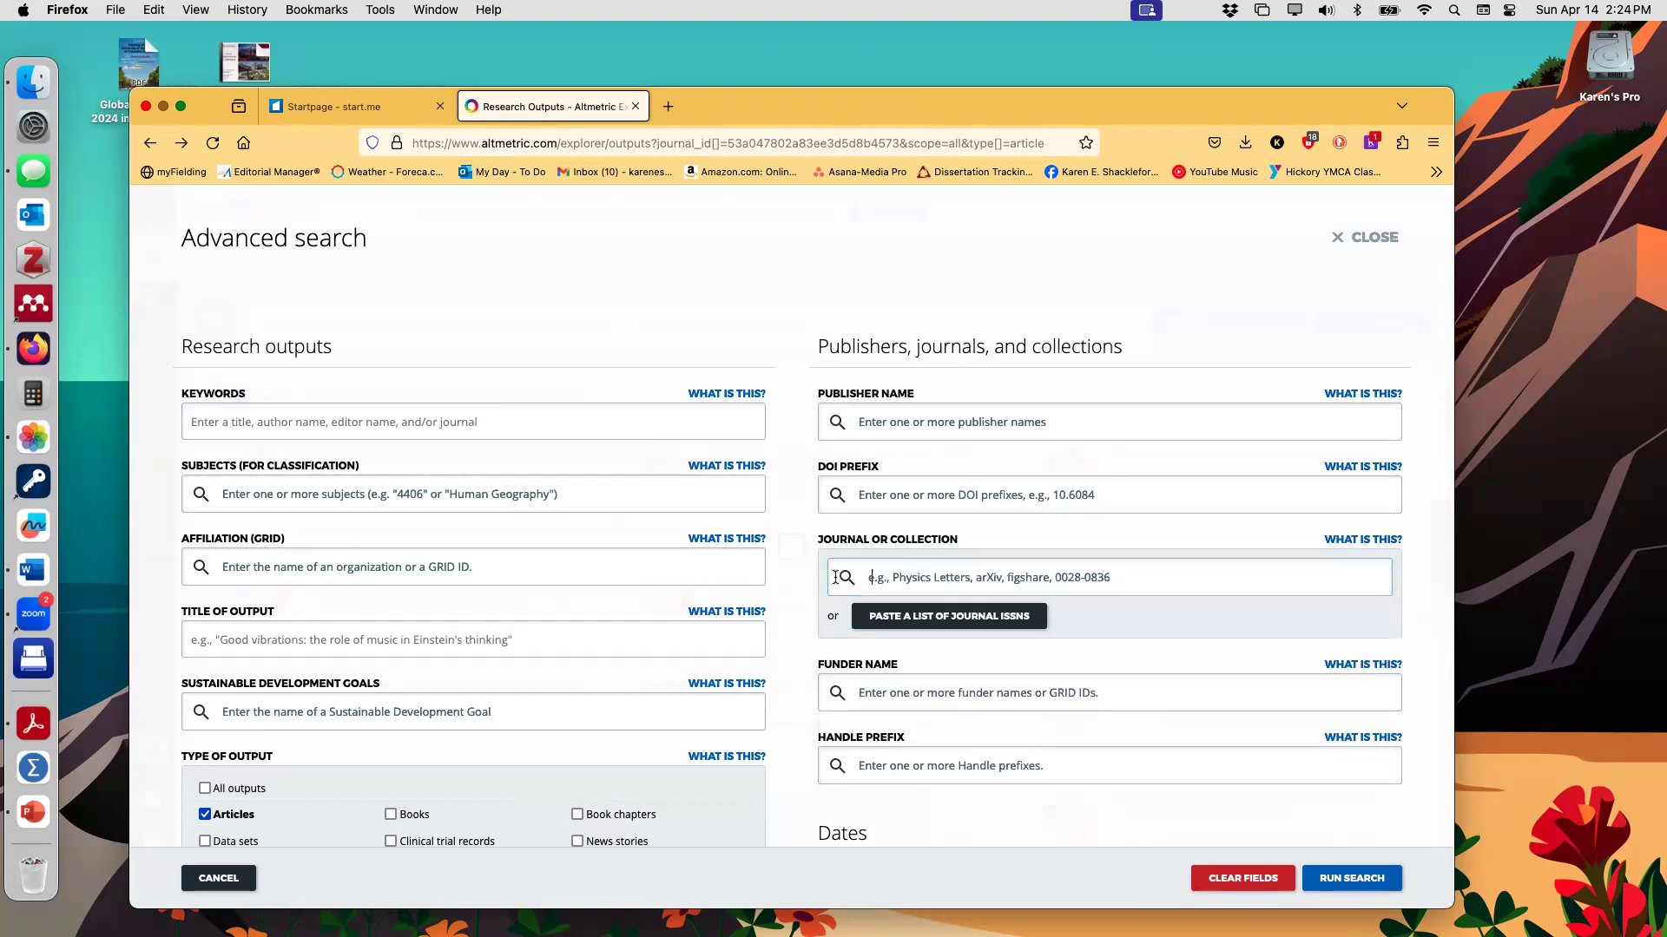
Step: Set the journal to Media Psychology and run the search for articles
{"action": "type", "text": "Medi"}
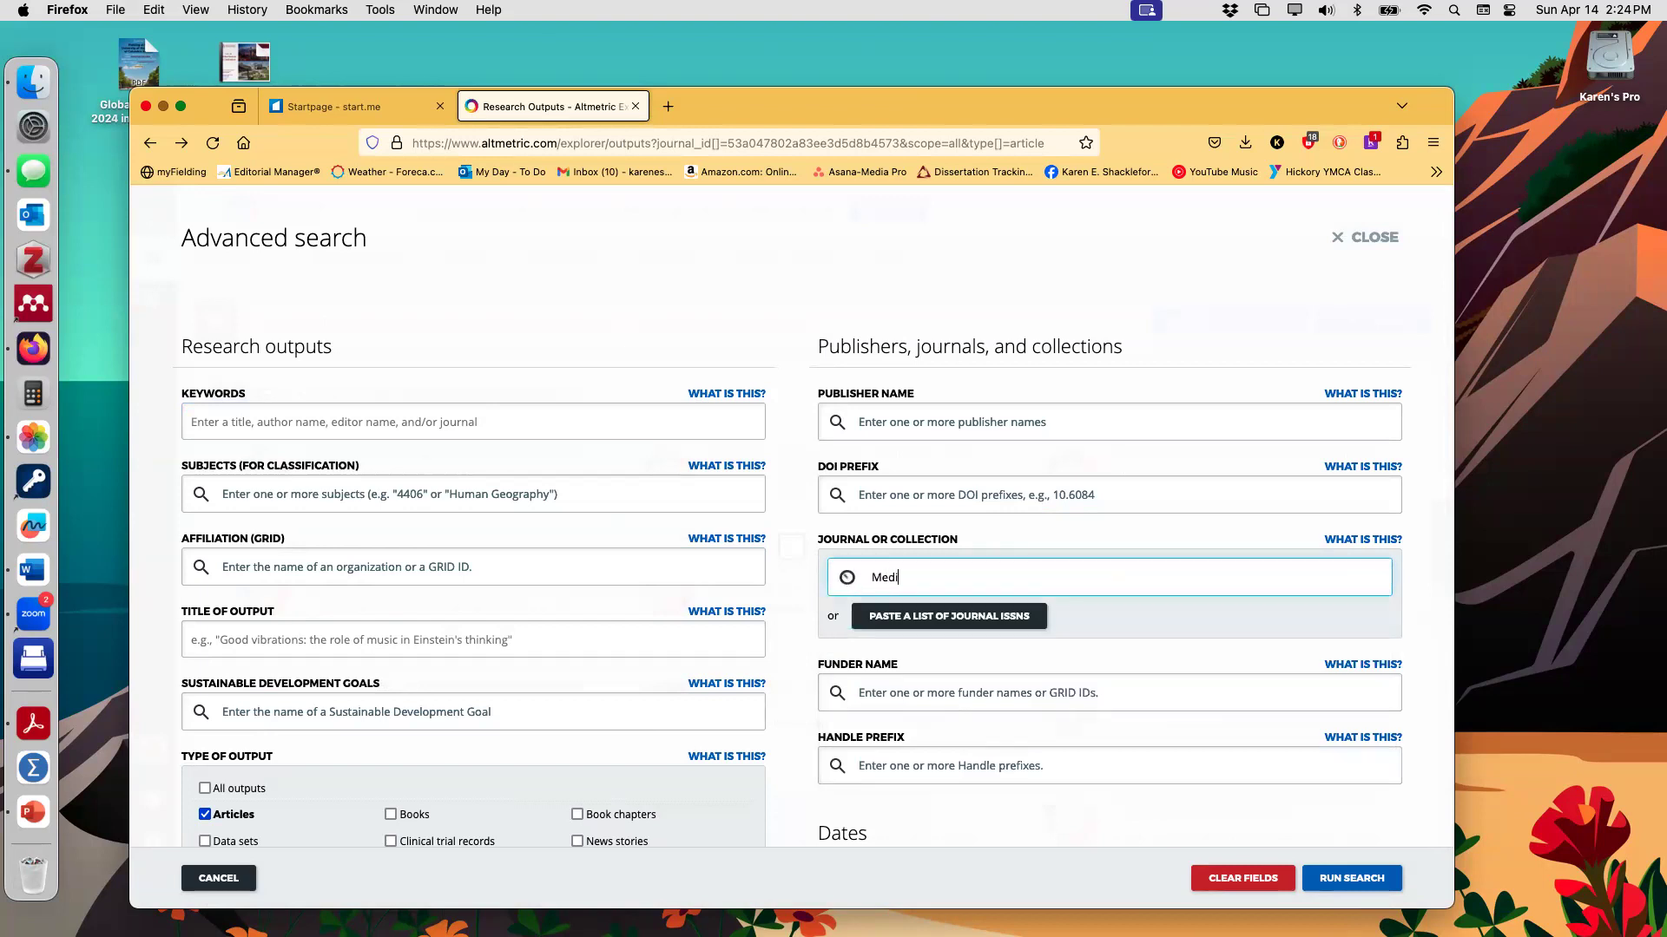
{"action": "type", "text": "a Psycholog"}
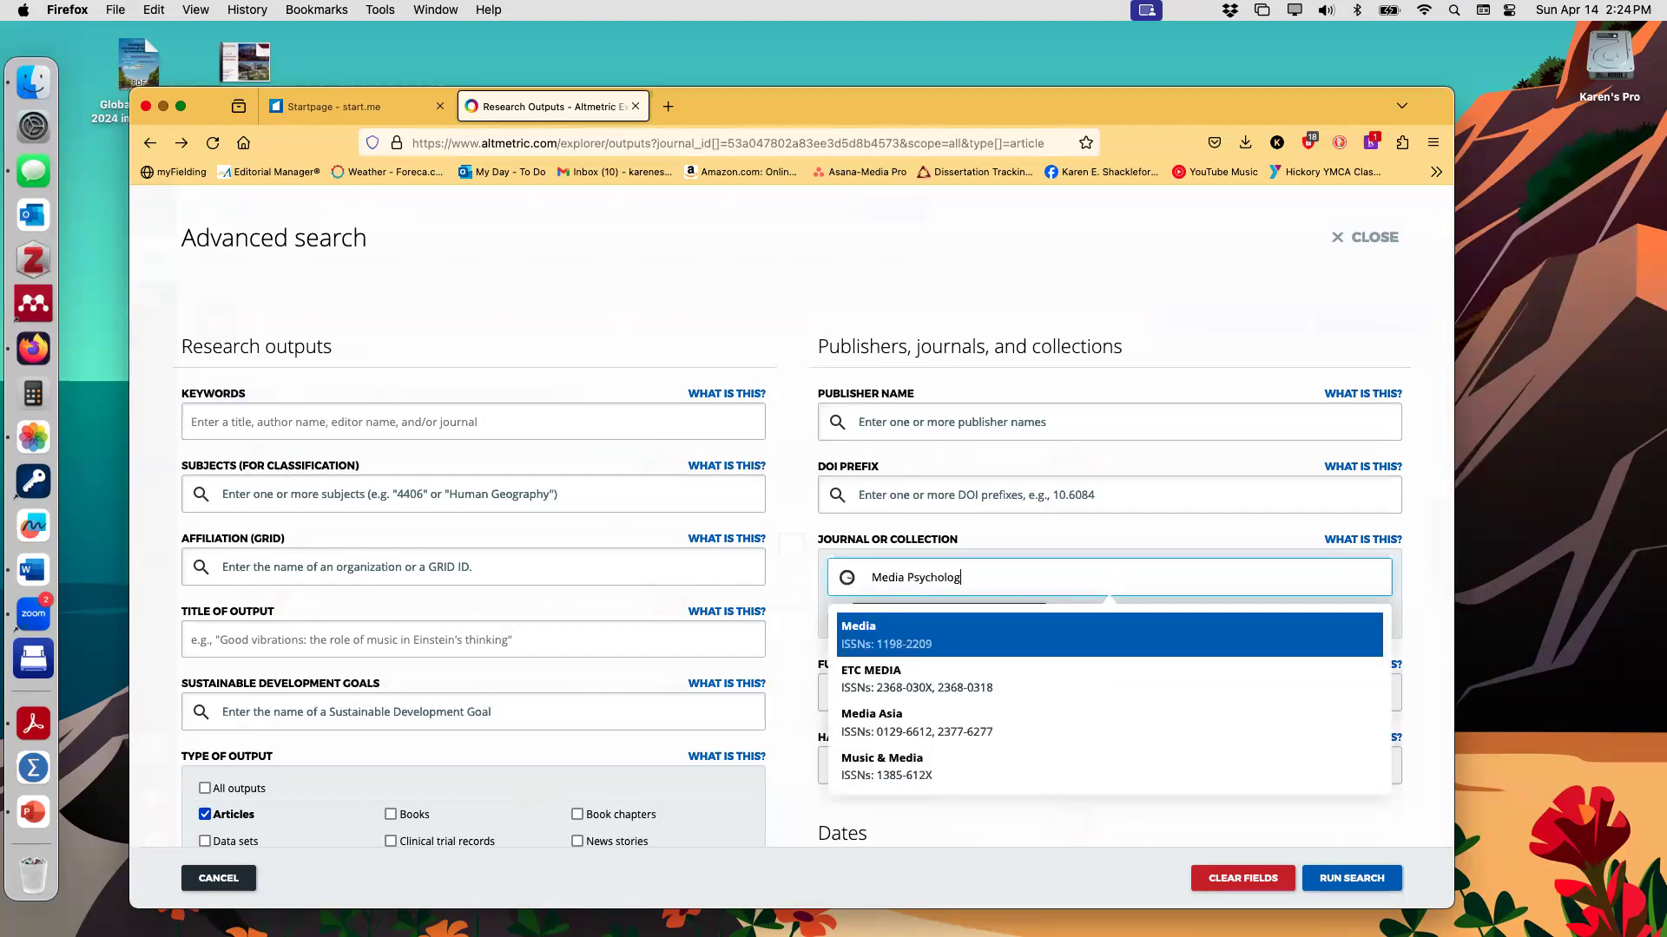
{"action": "type", "text": "y"}
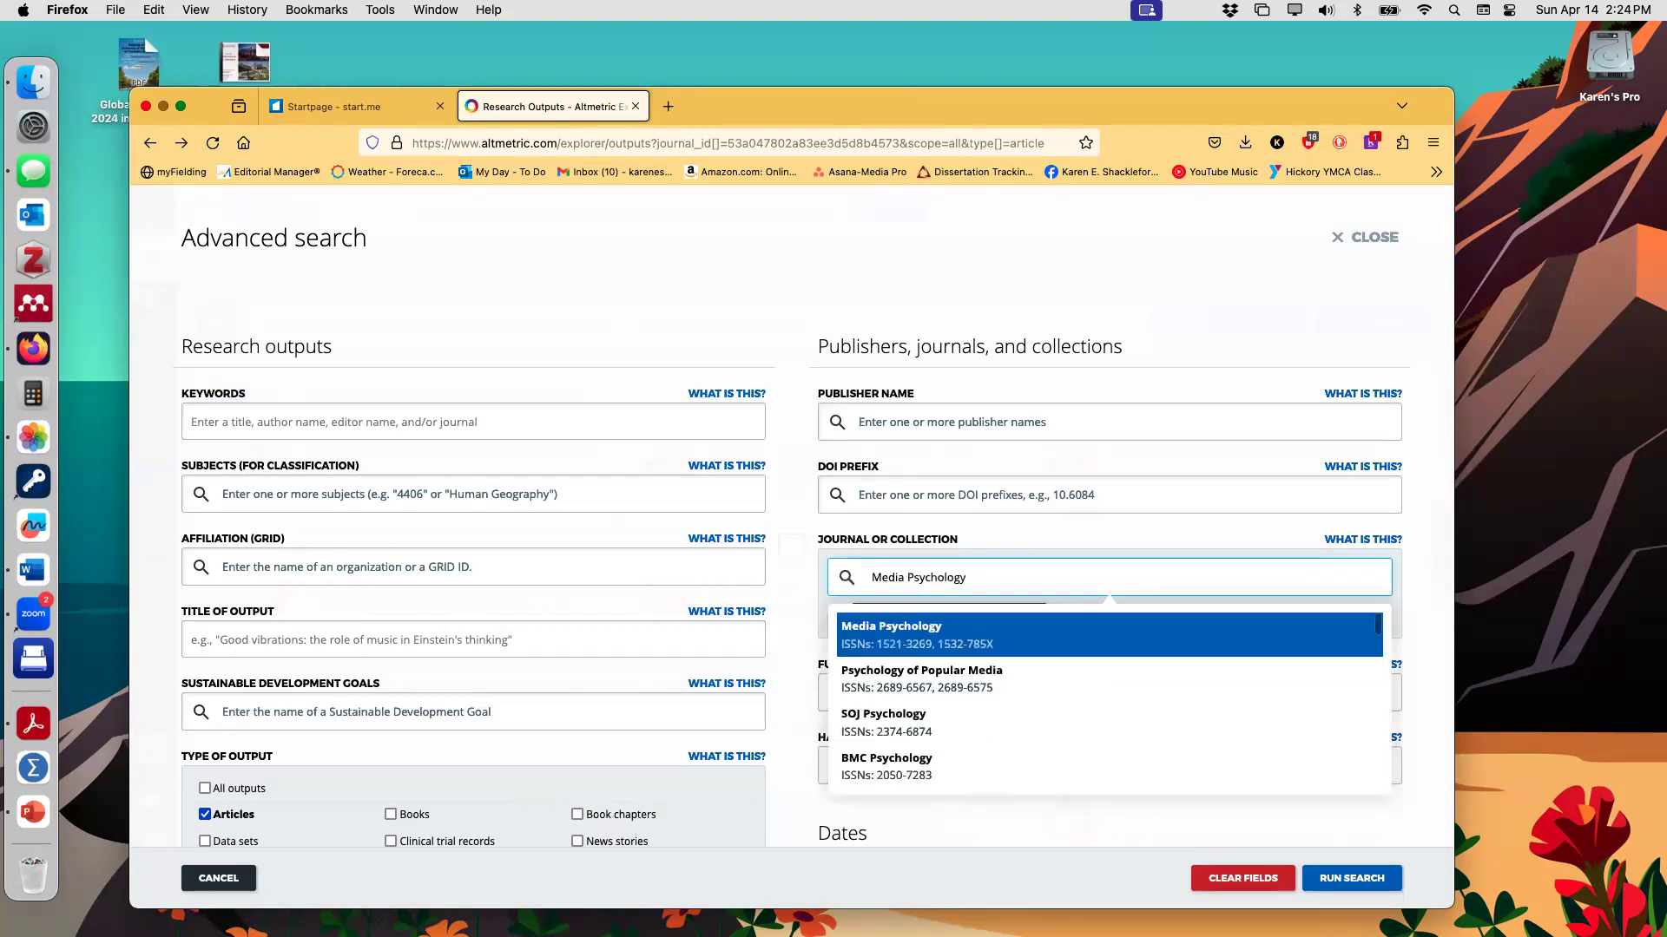
{"action": "left_click", "coordinate": [921, 644]}
{"action": "left_click", "coordinate": [1322, 881]}
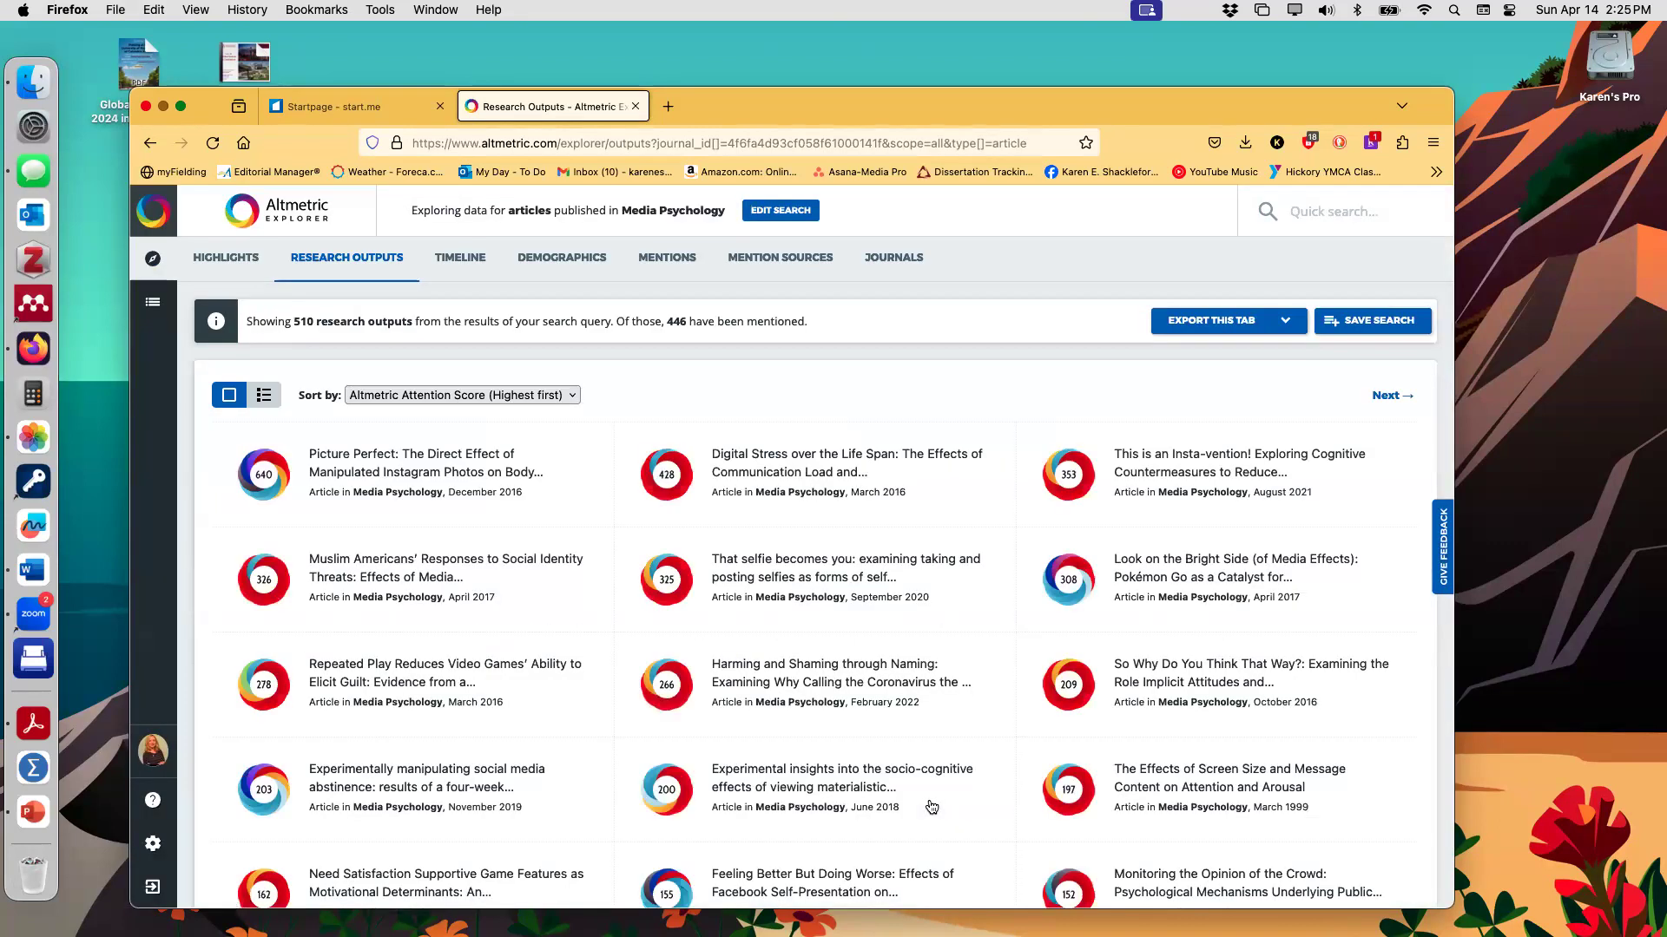
Step: View the Altmetric details of the "Picture Perfect" article on manipulated Instagram photos, and return to the Media Psychology results
{"action": "scroll", "coordinate": [932, 807], "scroll_direction": "down", "scroll_amount": 1}
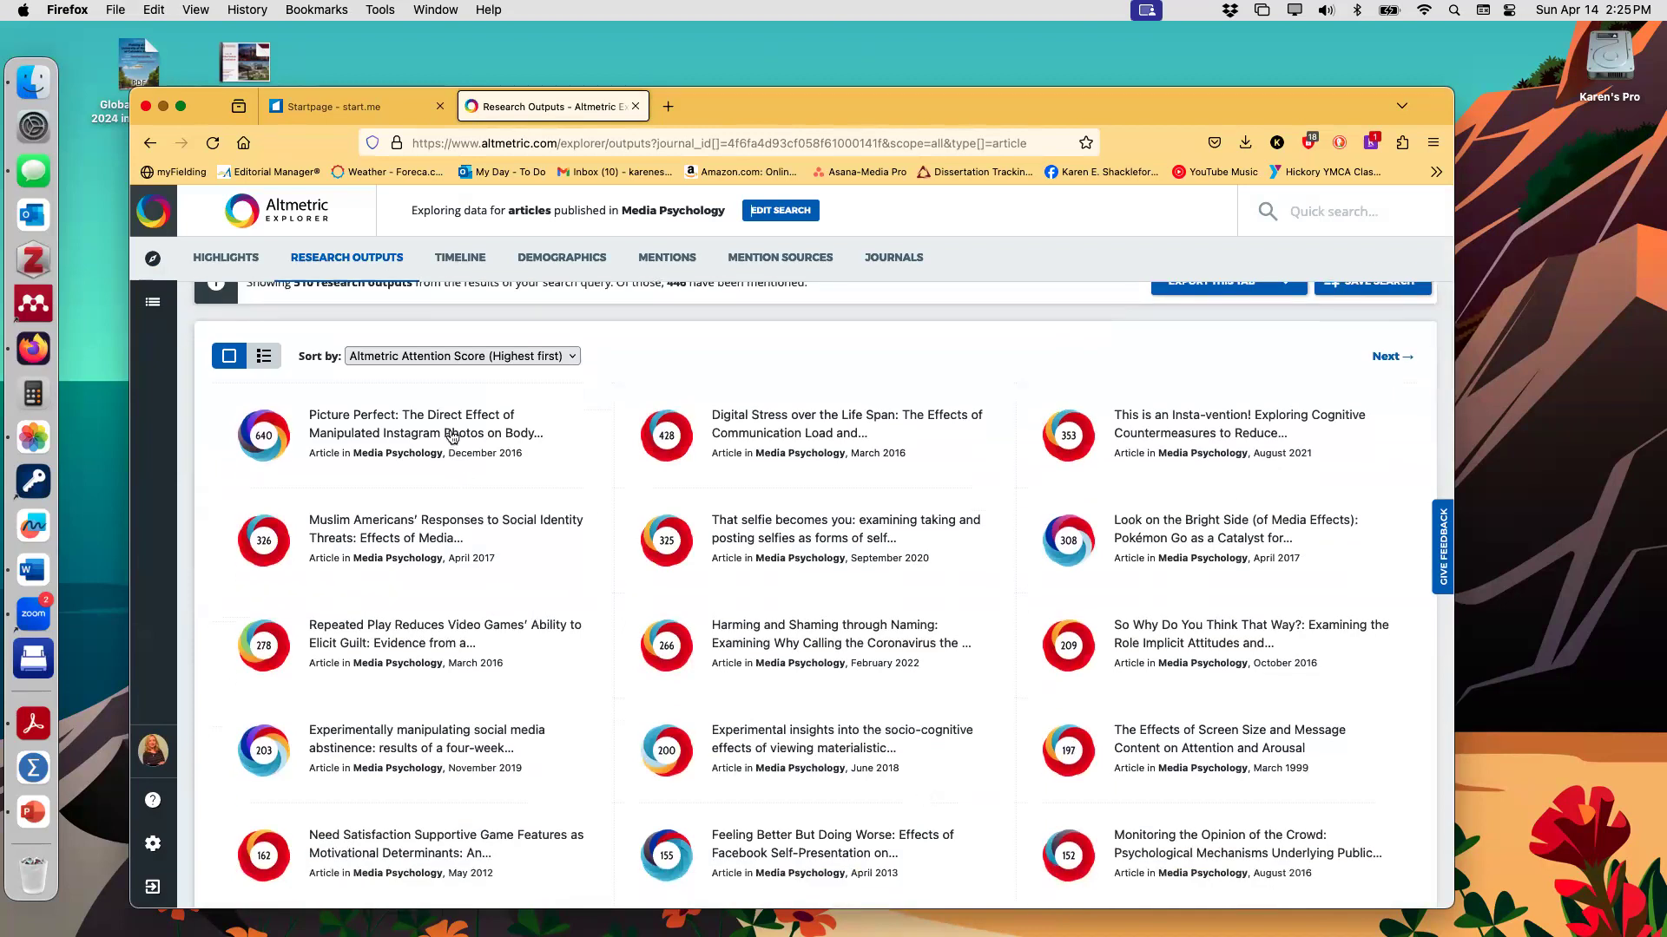
{"action": "left_click", "coordinate": [451, 436]}
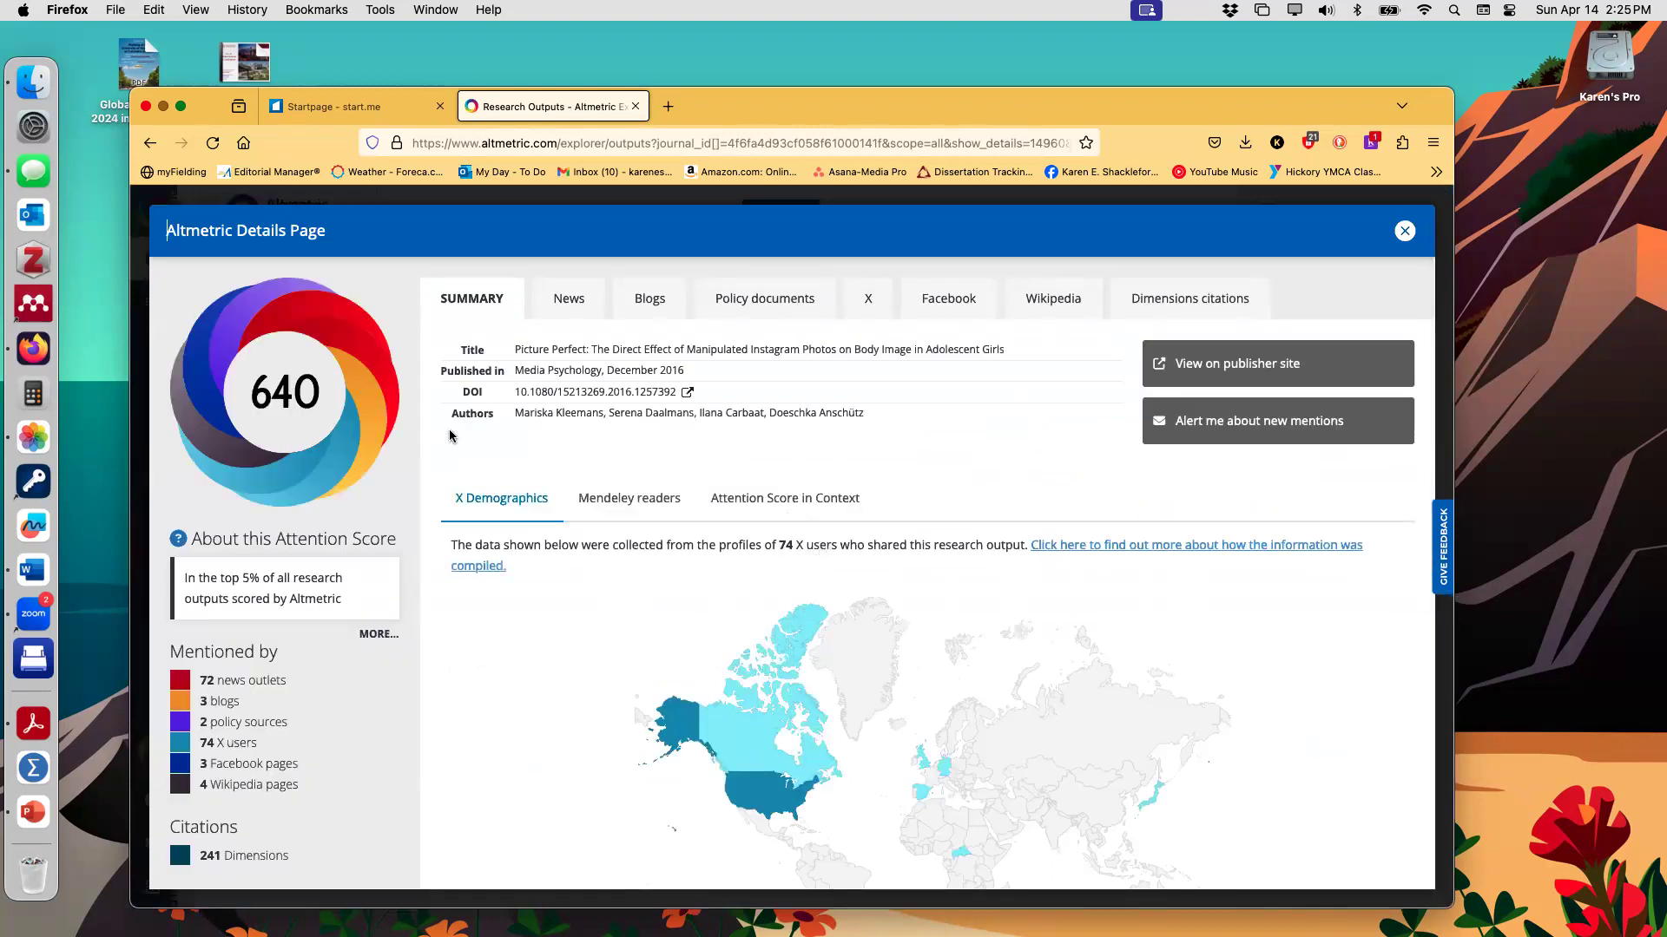
{"action": "left_click", "coordinate": [149, 145]}
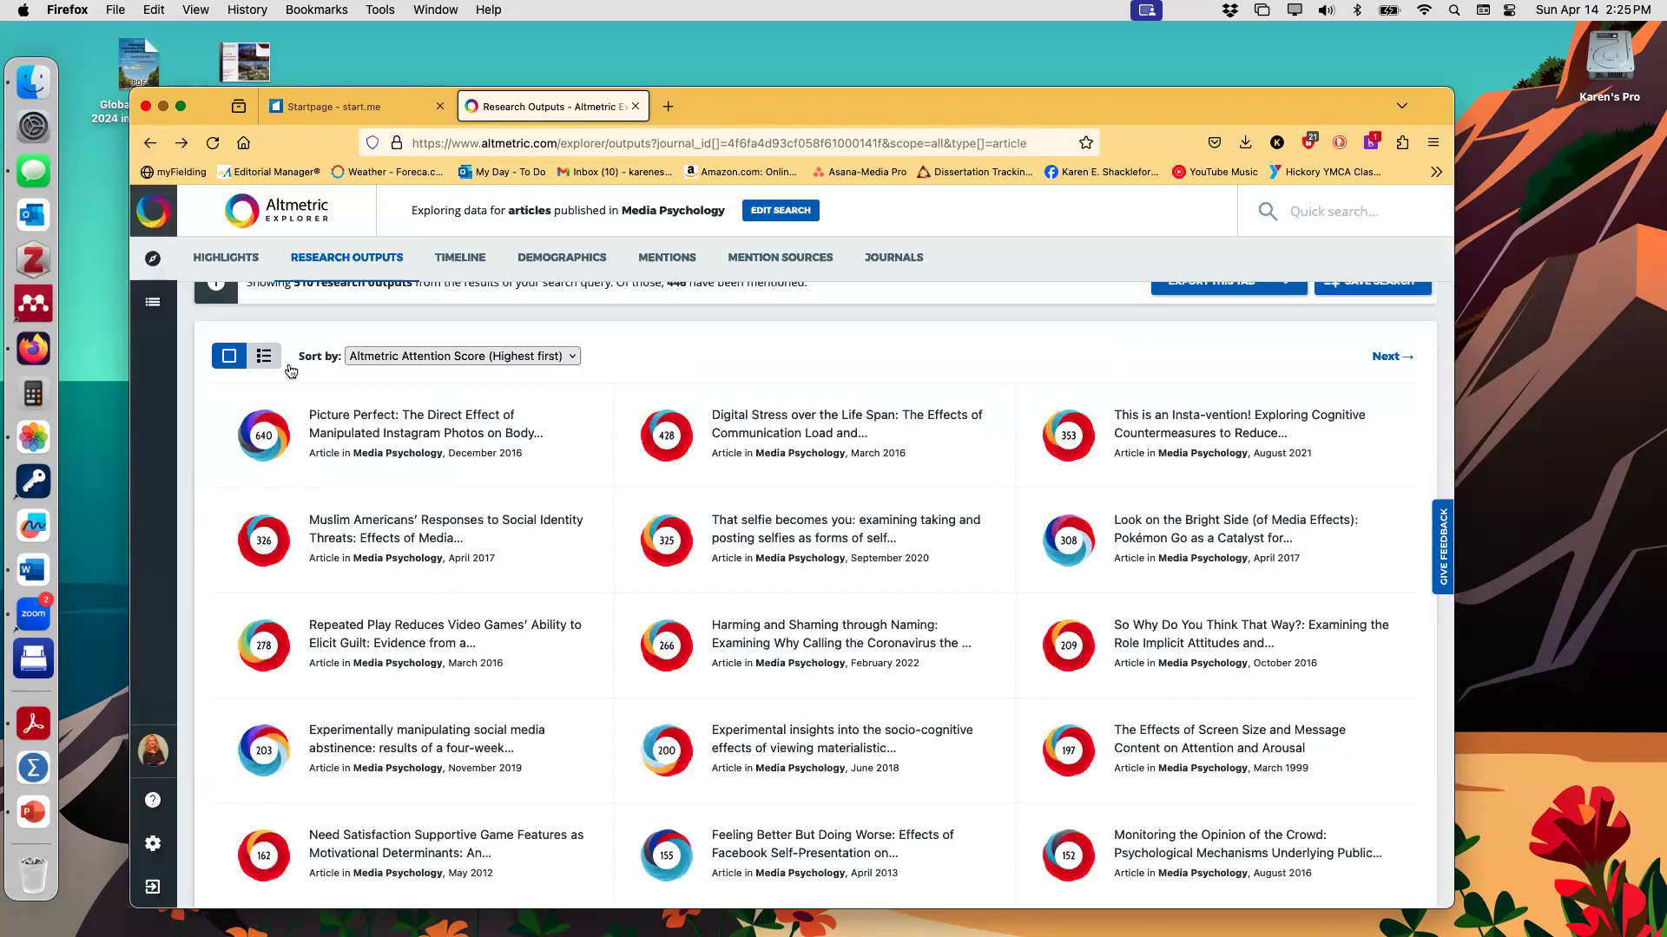
Step: Look through the Media Psychology research outputs ranked by attention score
{"action": "scroll", "coordinate": [350, 543], "scroll_direction": "down", "scroll_amount": 10}
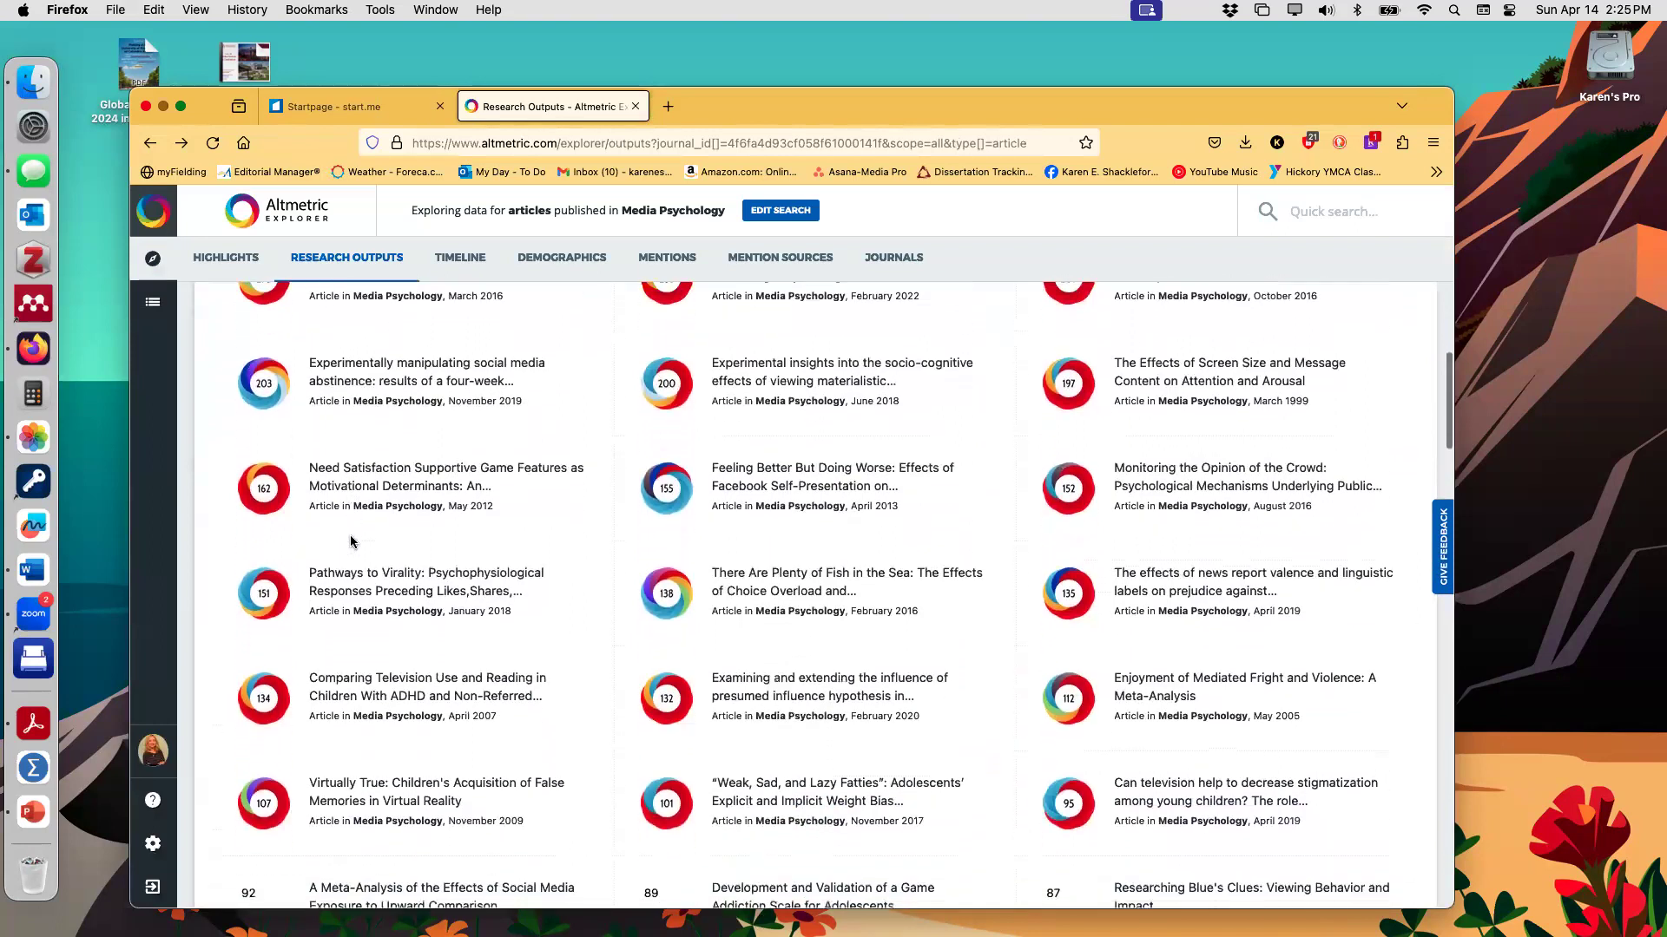
{"action": "scroll", "coordinate": [351, 542], "scroll_direction": "down", "scroll_amount": 14}
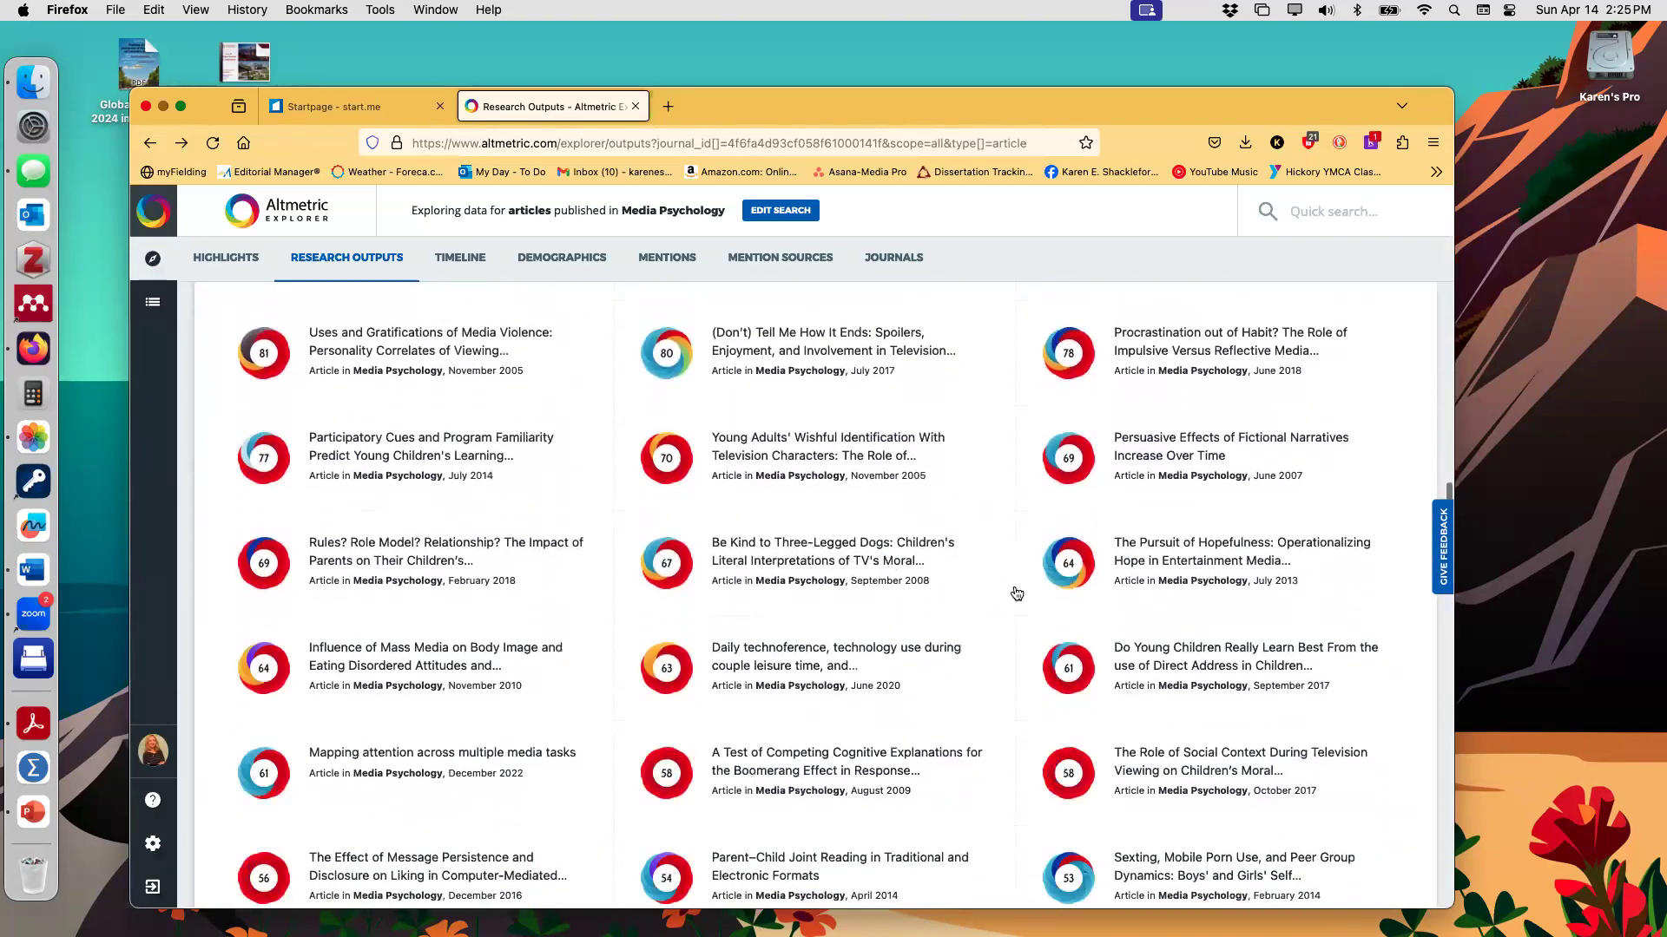
{"action": "scroll", "coordinate": [1017, 593], "scroll_direction": "down", "scroll_amount": 4}
{"action": "scroll", "coordinate": [1017, 594], "scroll_direction": "down", "scroll_amount": 4}
{"action": "scroll", "coordinate": [1017, 594], "scroll_direction": "down", "scroll_amount": 5}
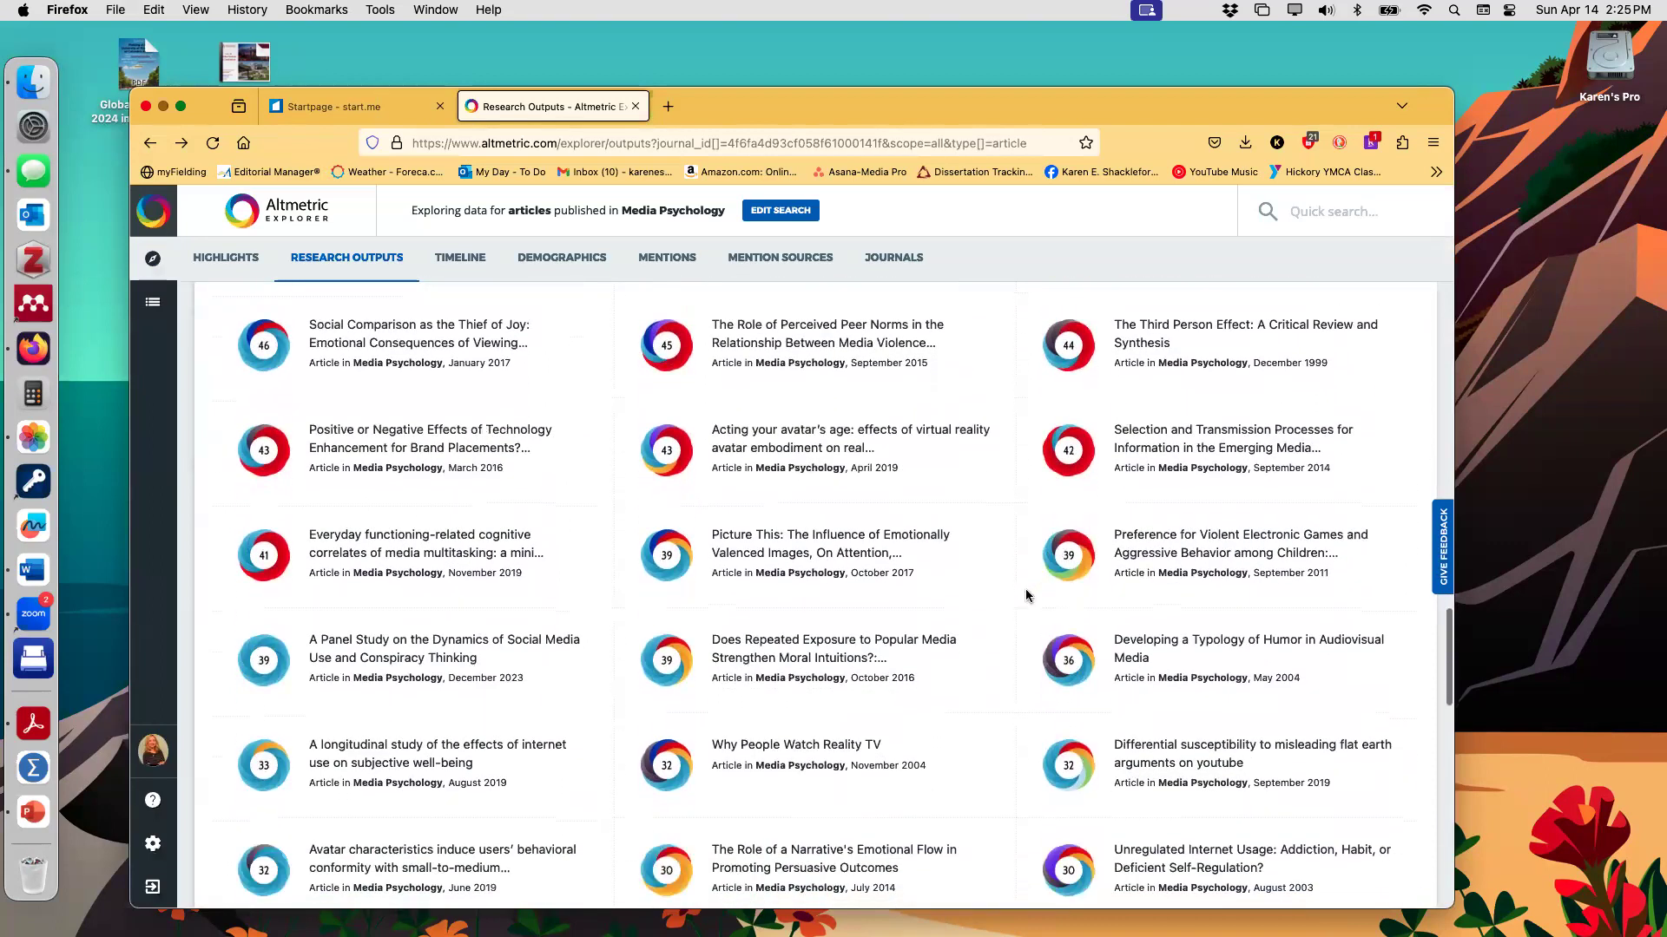
{"action": "scroll", "coordinate": [1024, 593], "scroll_direction": "down", "scroll_amount": 3}
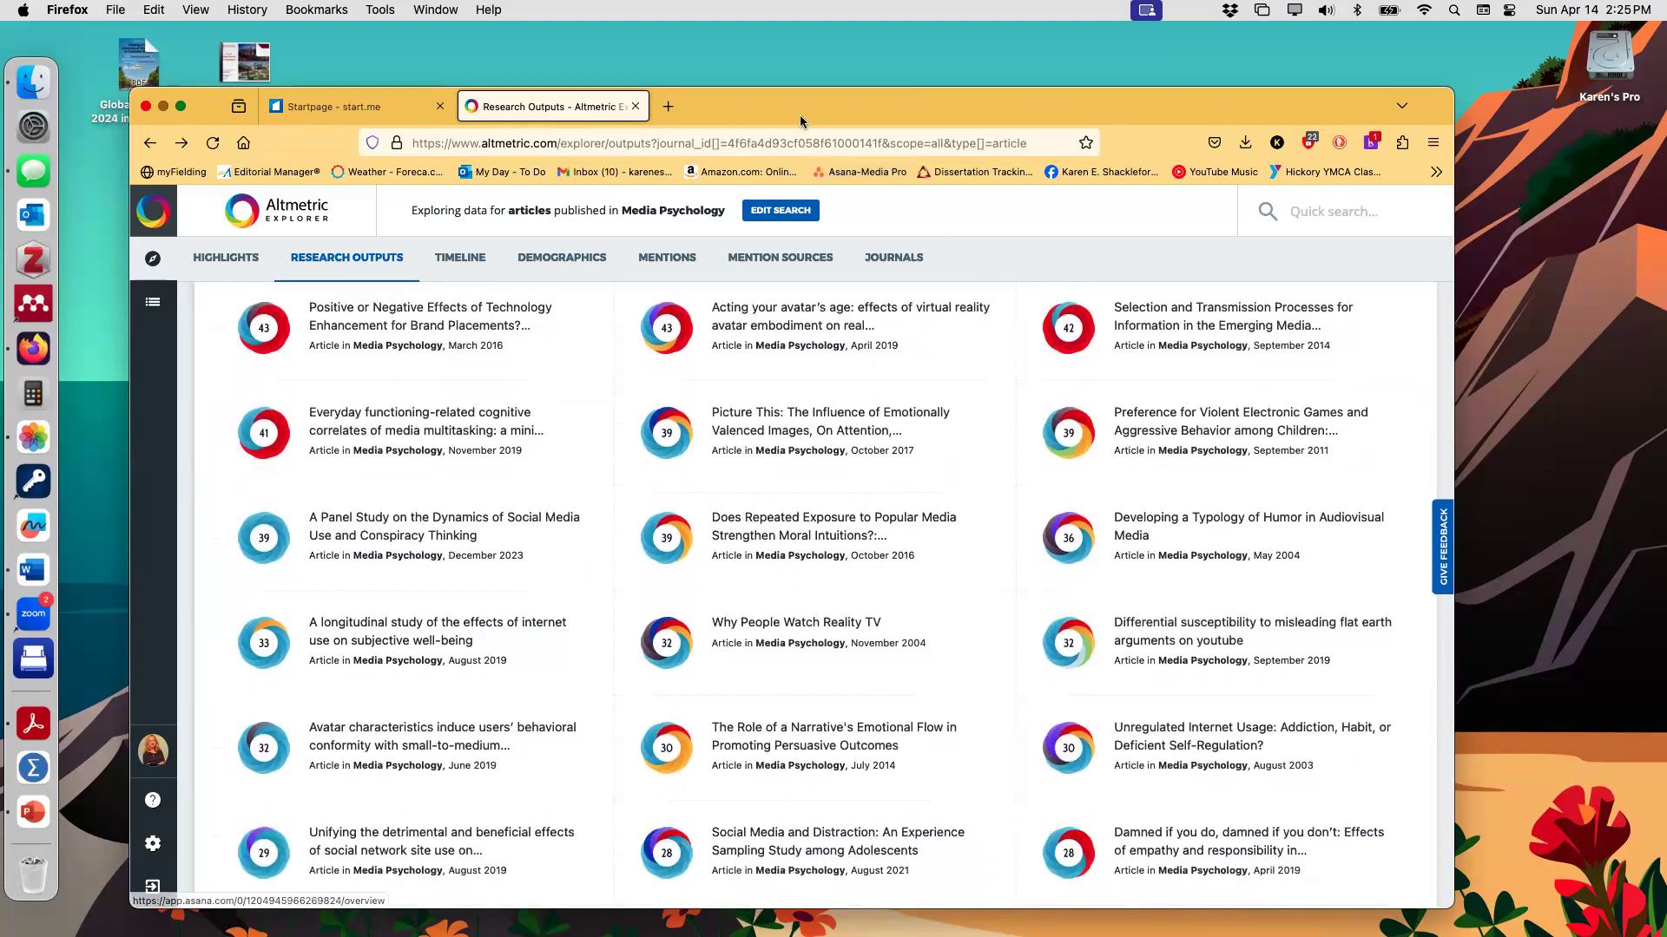
{"action": "scroll", "coordinate": [706, 363], "scroll_direction": "up", "scroll_amount": 1}
{"action": "scroll", "coordinate": [705, 363], "scroll_direction": "up", "scroll_amount": 20}
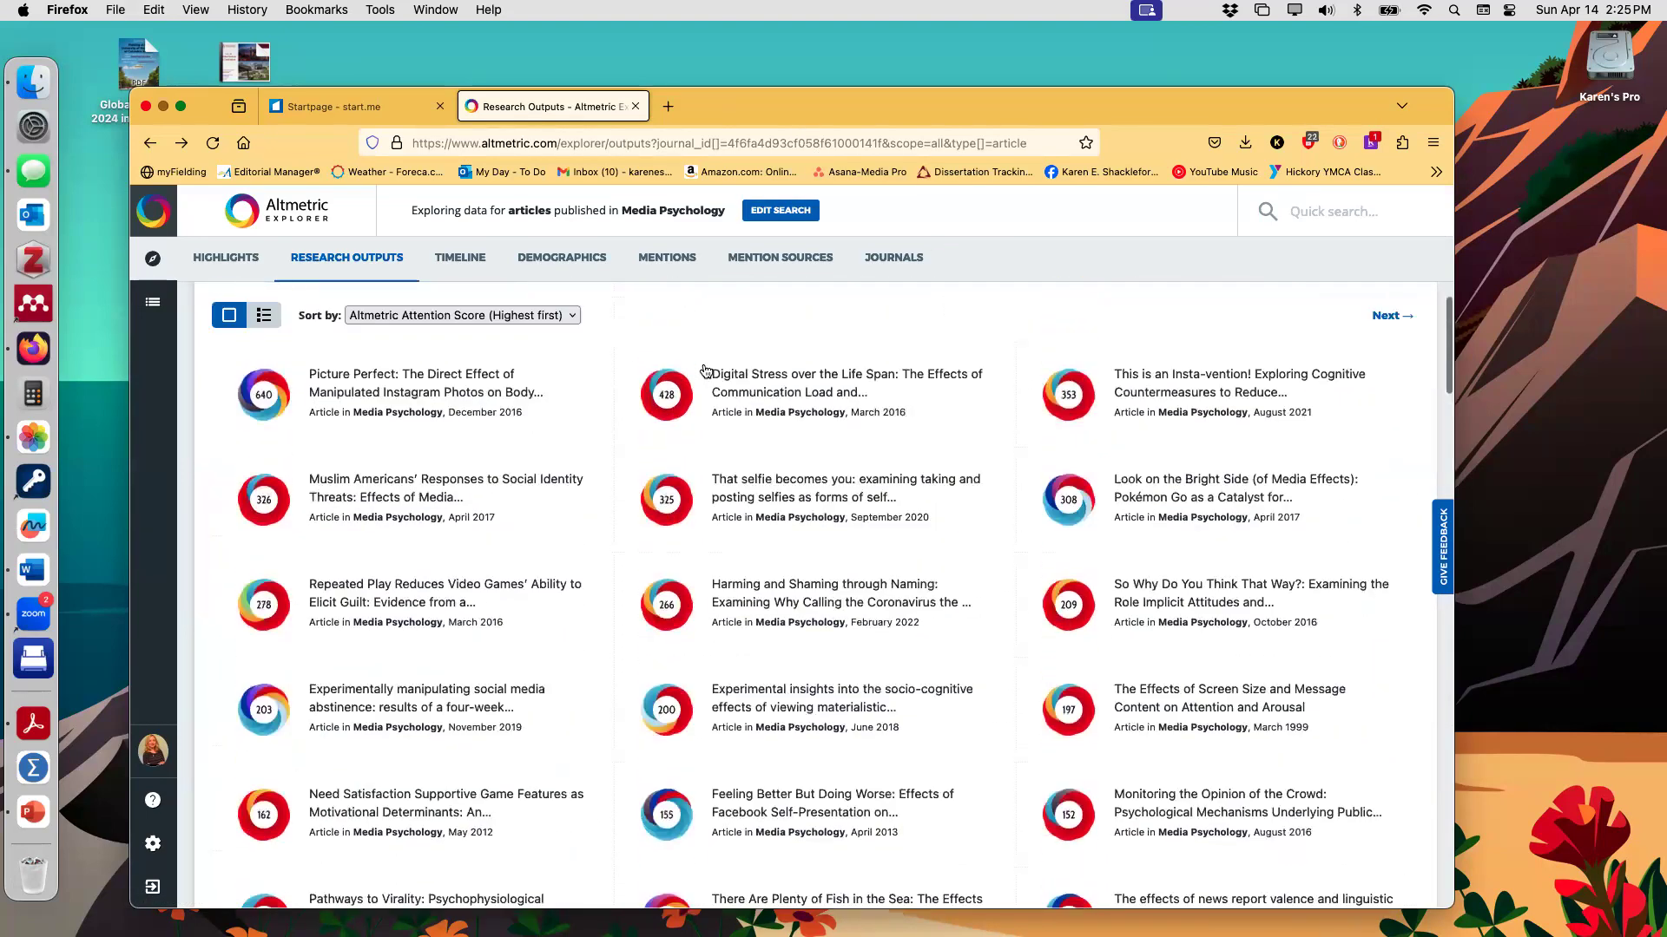
Step: Open the "Picture Perfect" article's details from the mention sources and examine its news, blog, Facebook and Wikipedia mentions
{"action": "left_click", "coordinate": [747, 264]}
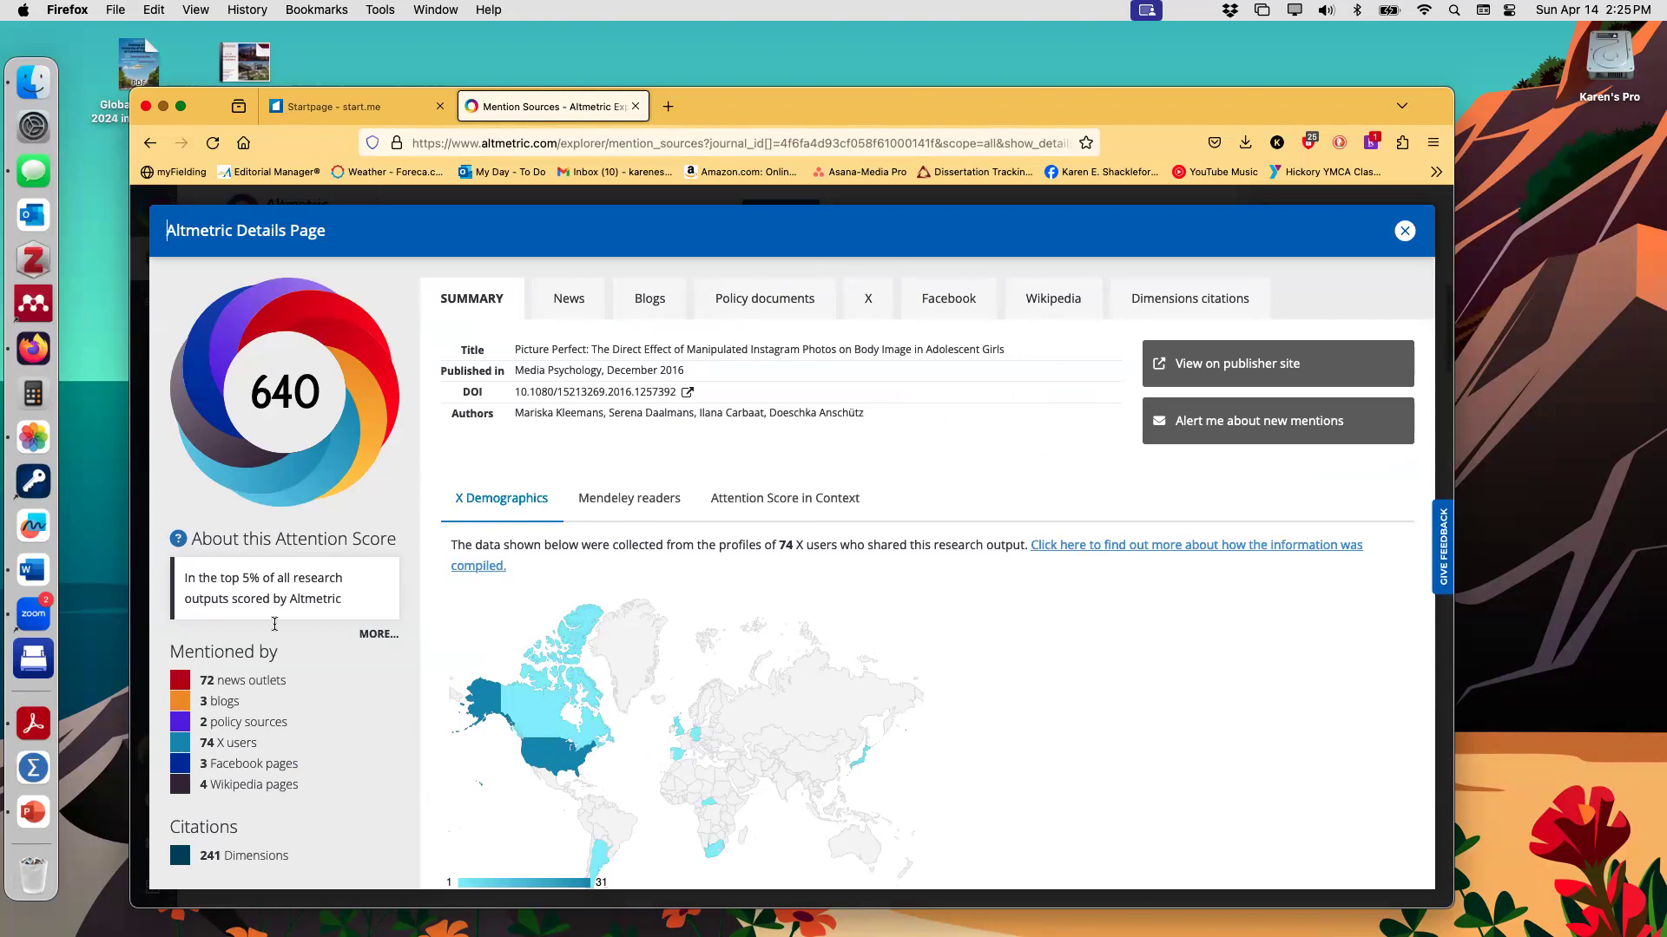
{"action": "left_click", "coordinate": [581, 311]}
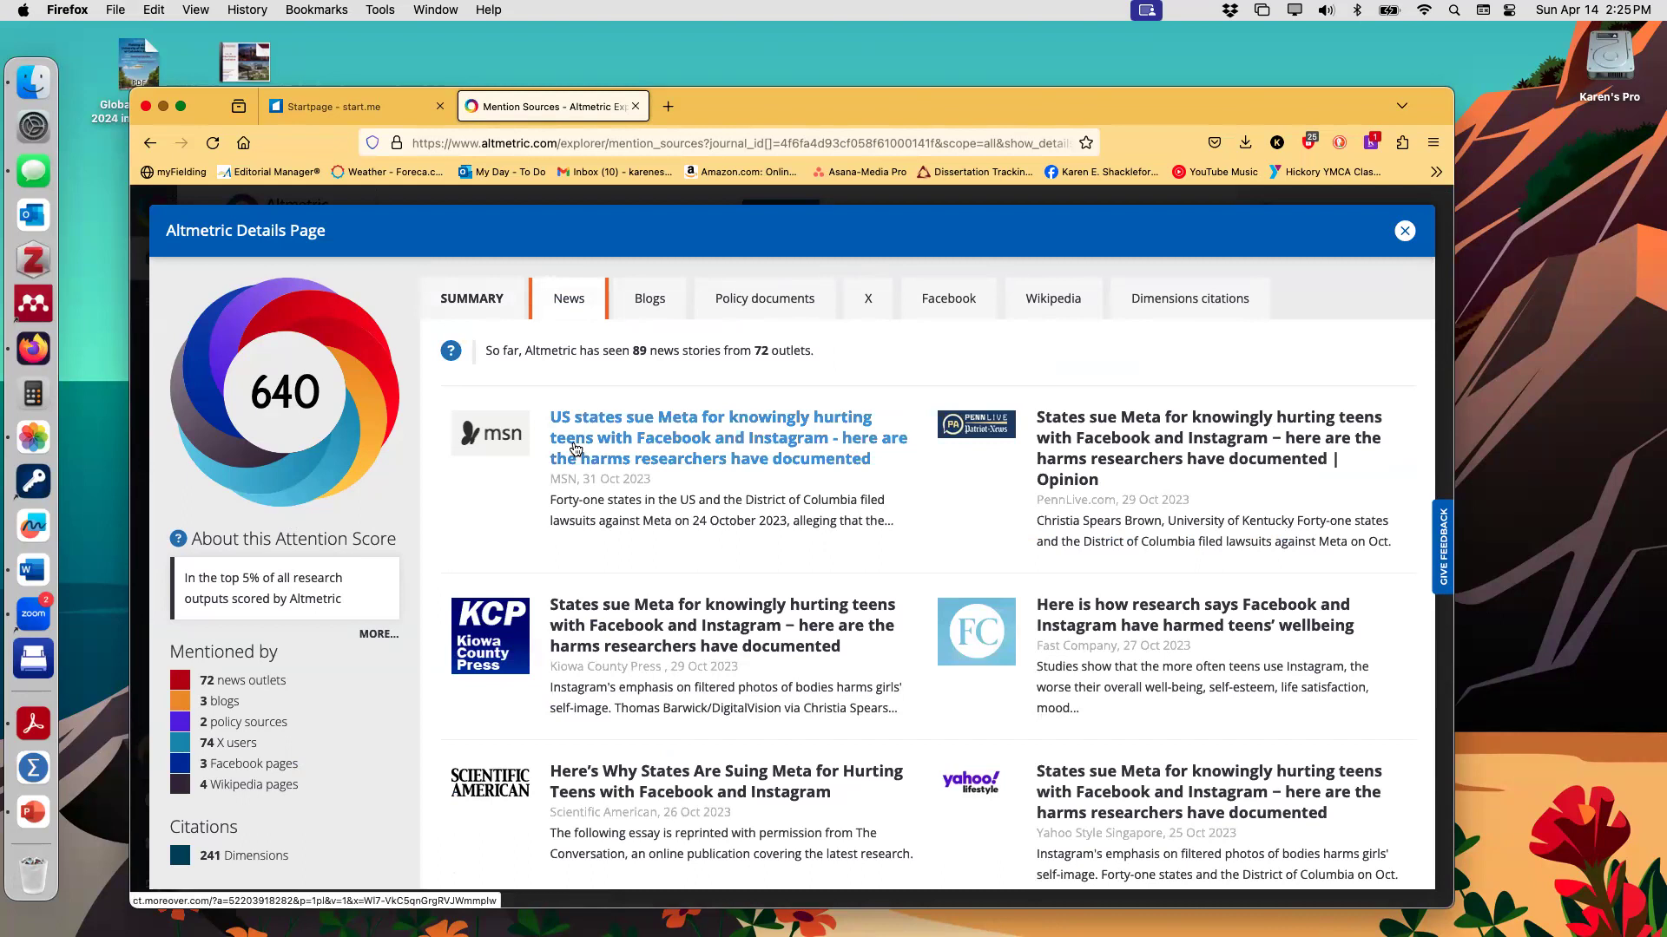
{"action": "scroll", "coordinate": [785, 595], "scroll_direction": "down", "scroll_amount": 5}
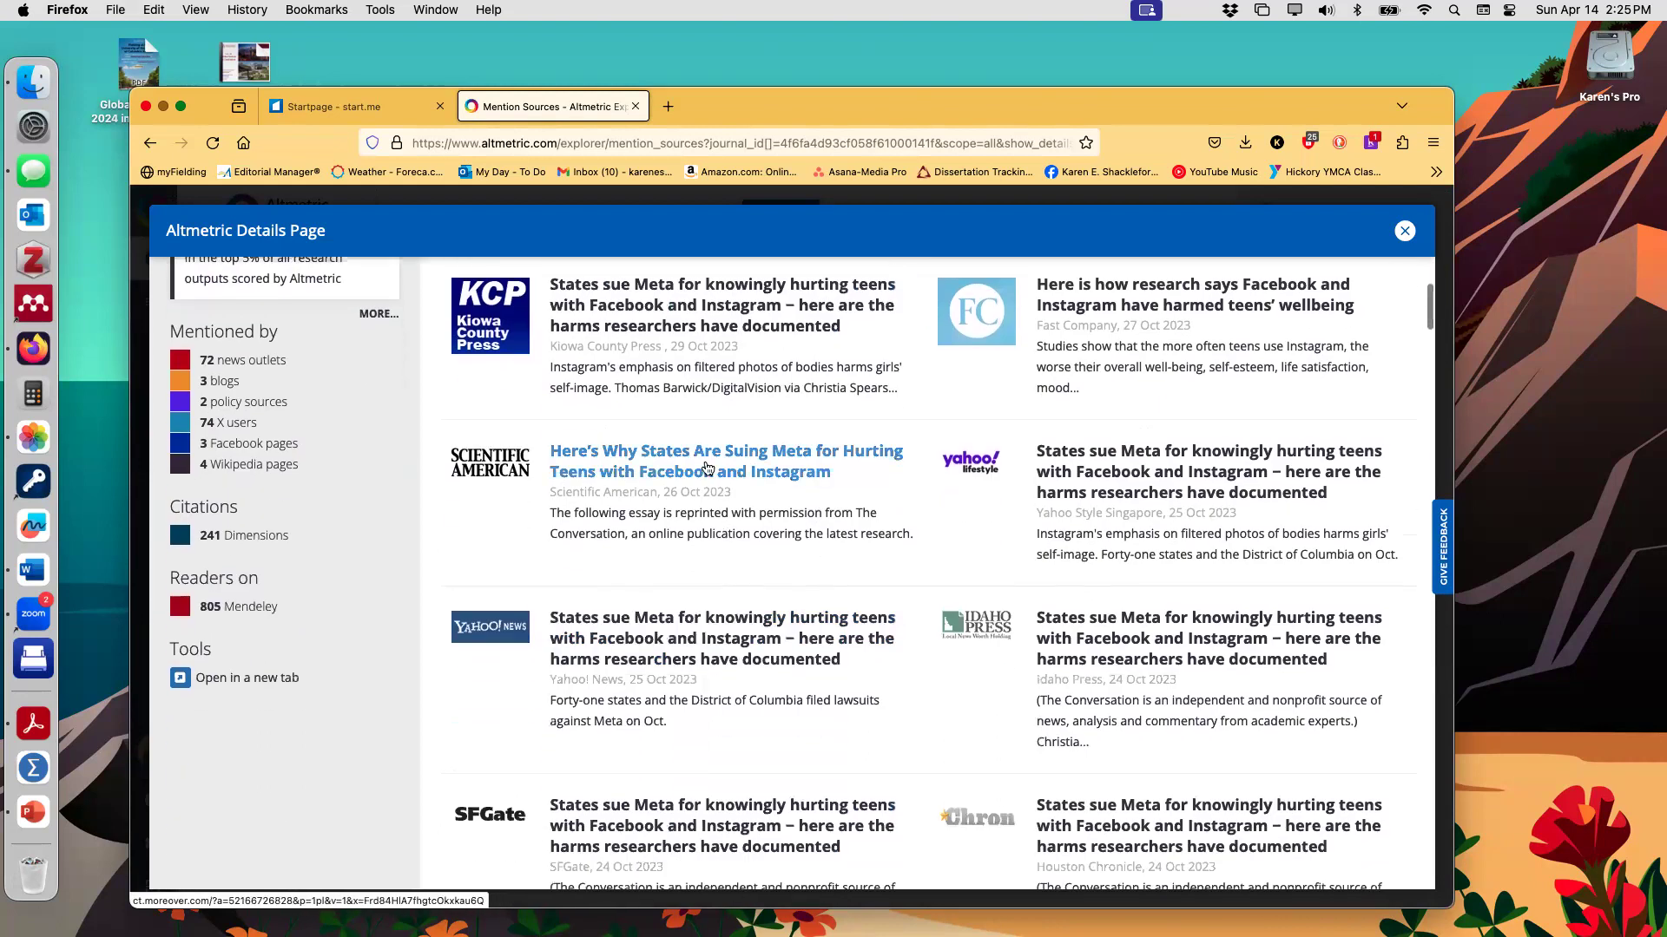
{"action": "scroll", "coordinate": [708, 469], "scroll_direction": "up", "scroll_amount": 5}
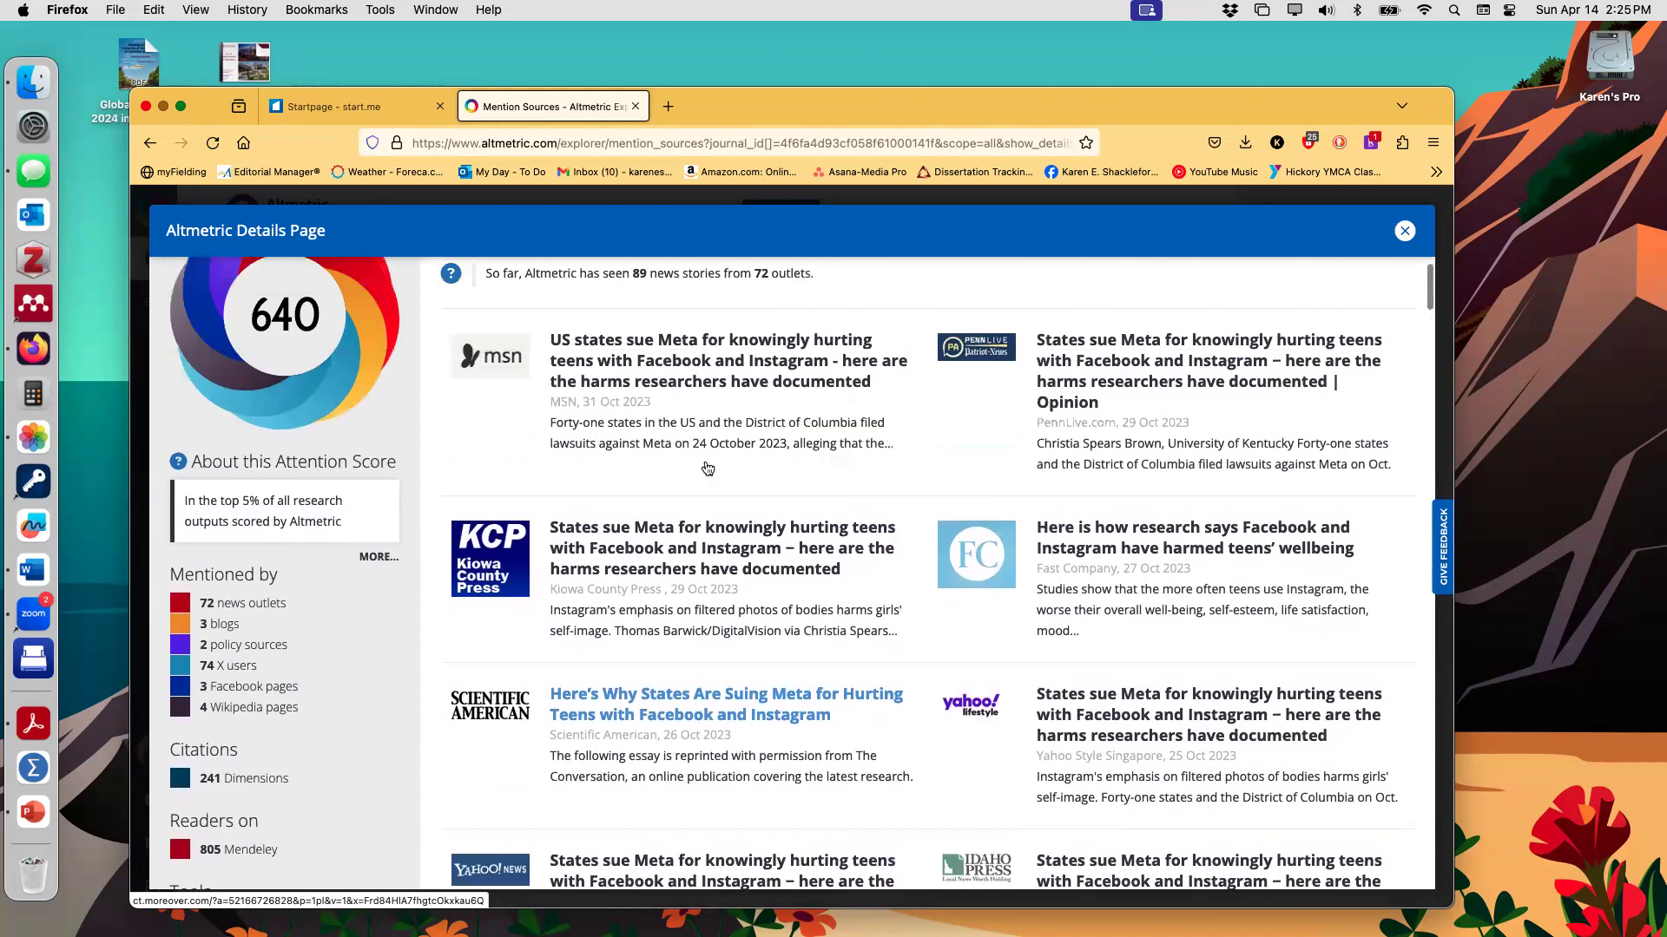
{"action": "left_click", "coordinate": [659, 299]}
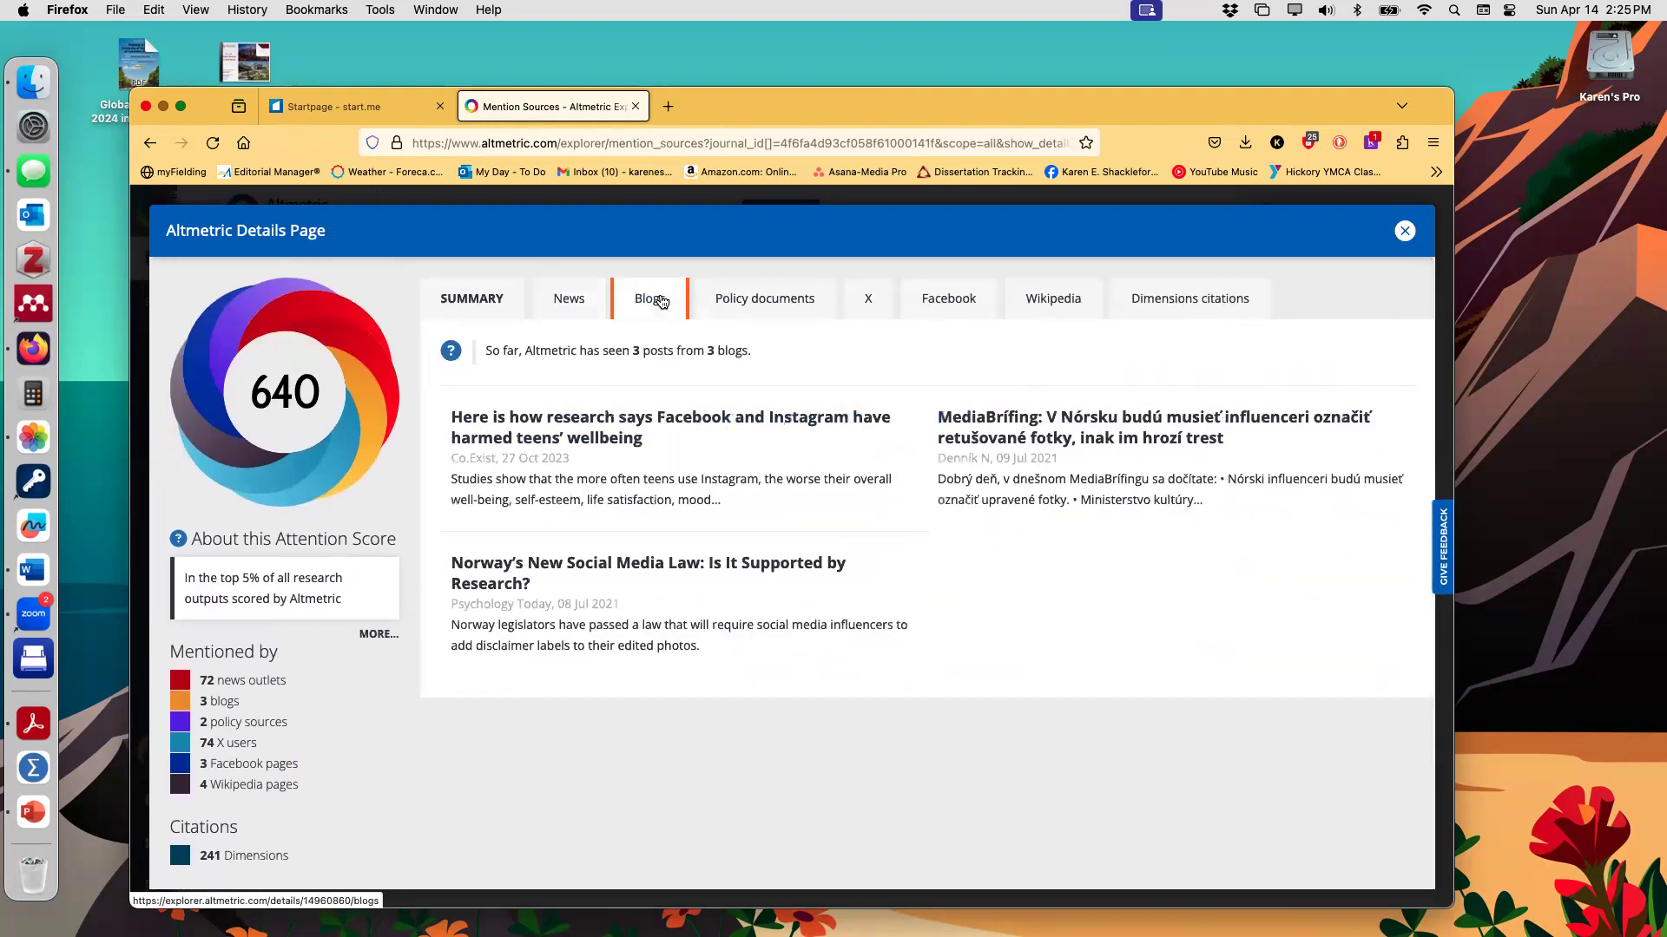
{"action": "left_click", "coordinate": [948, 300]}
{"action": "left_click", "coordinate": [1029, 301]}
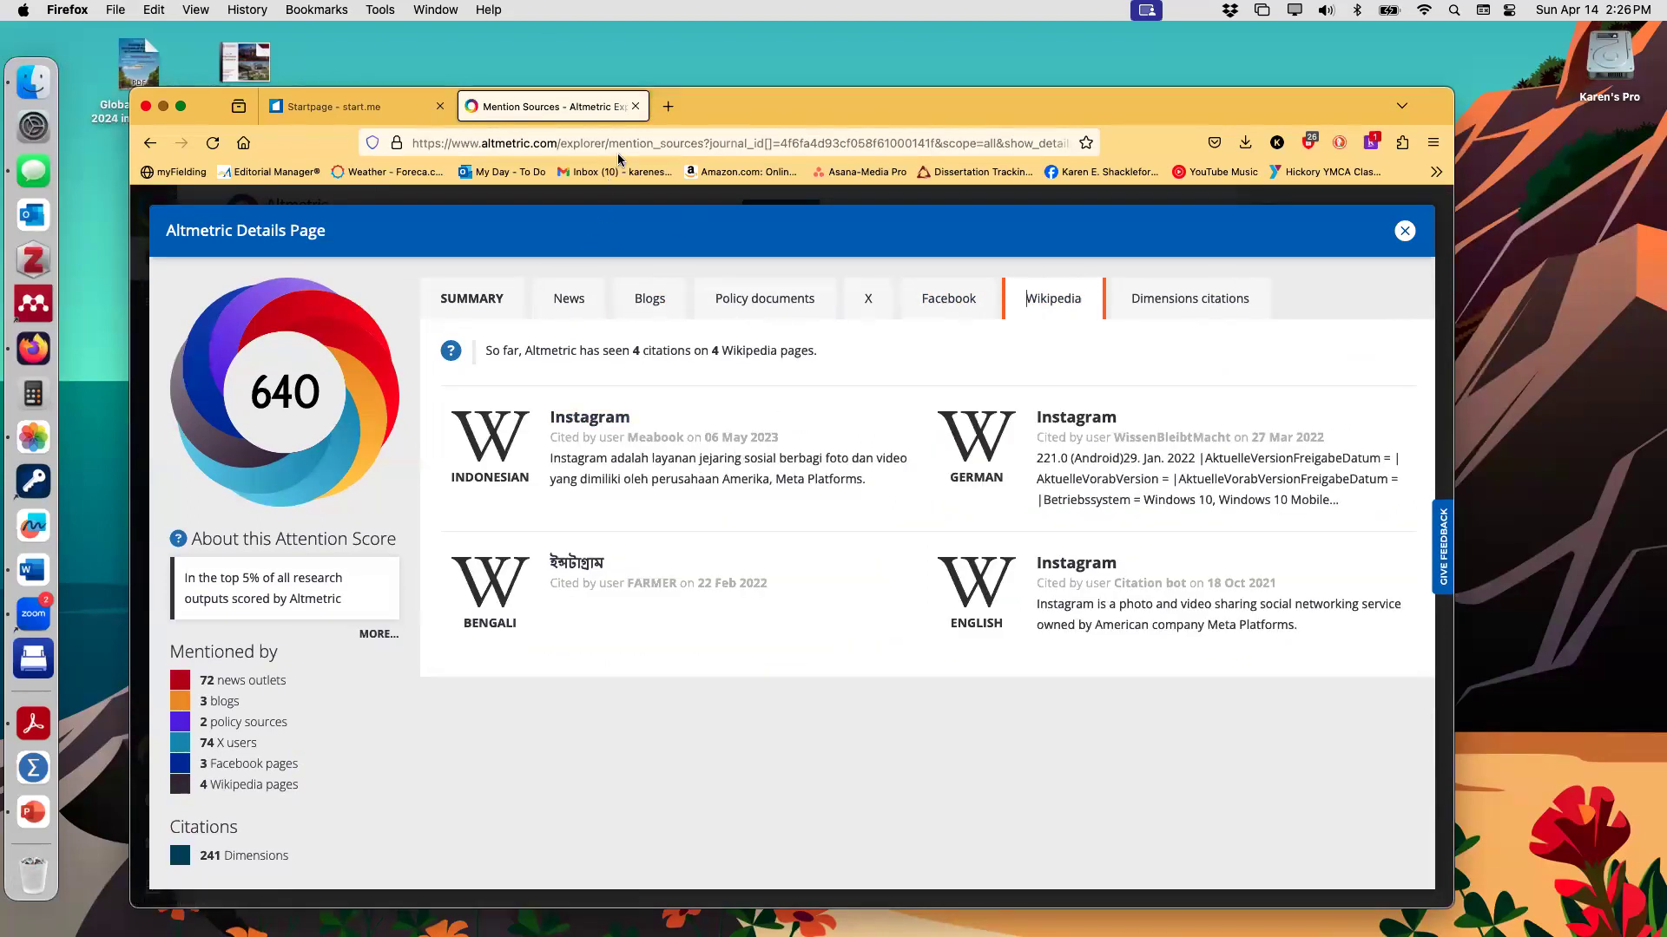
Step: Close the Altmetric page, sign in to the myFielding intranet with the saved credentials, and open Library Resources through the Moodle login
{"action": "key", "text": "super+w"}
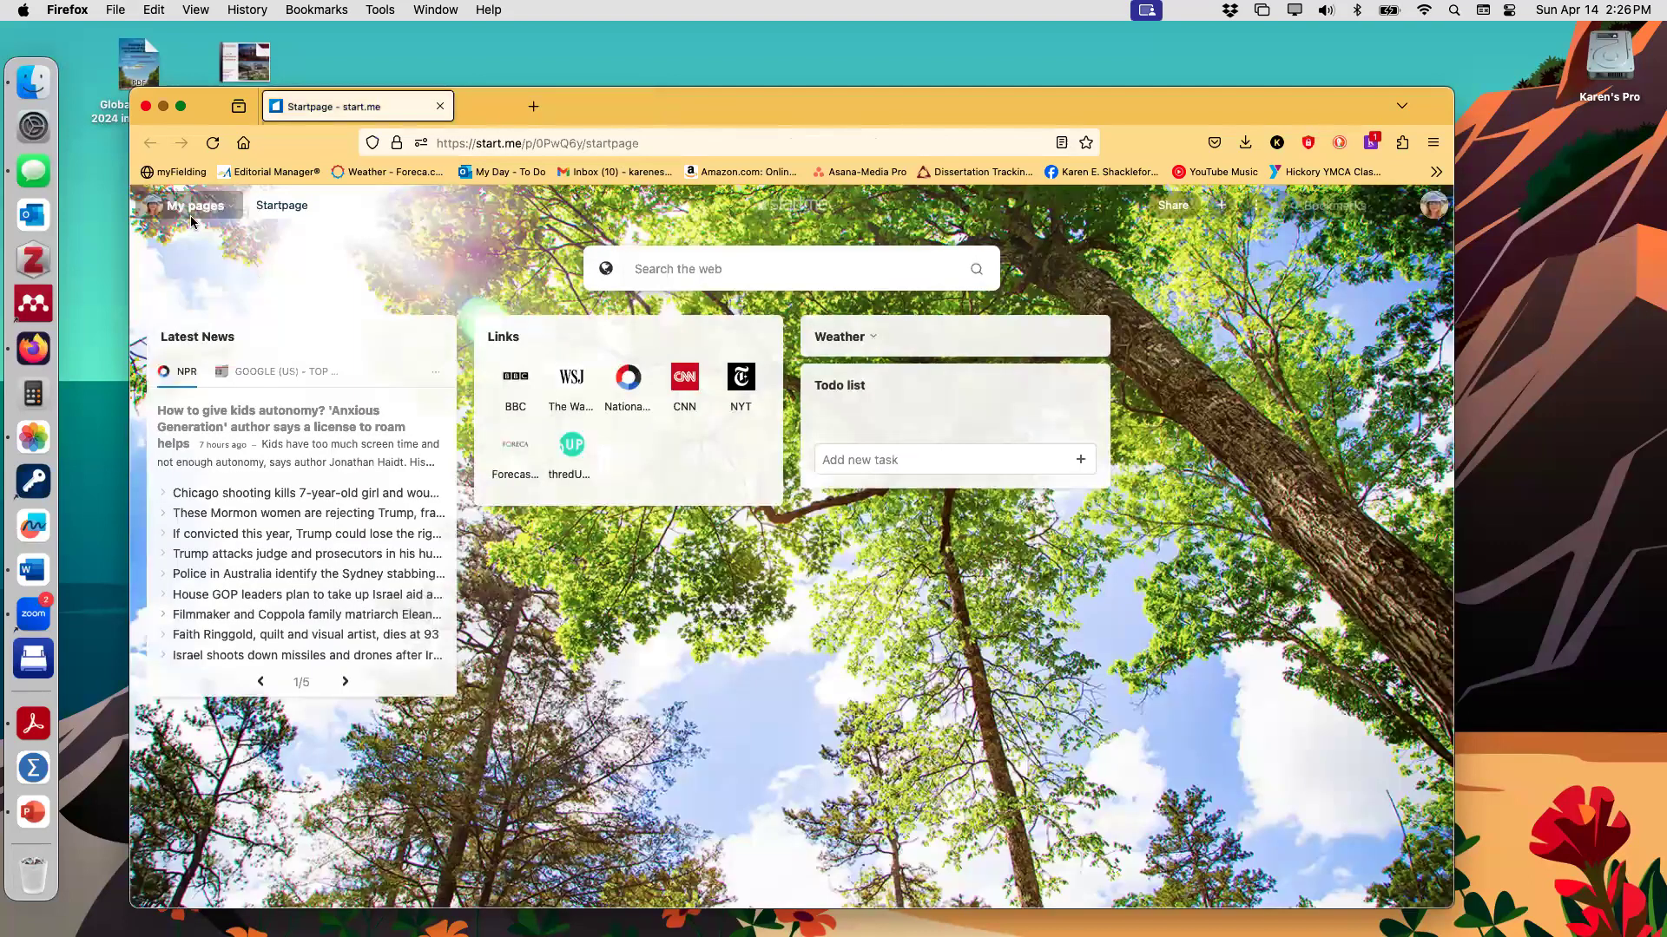
{"action": "left_click", "coordinate": [177, 173]}
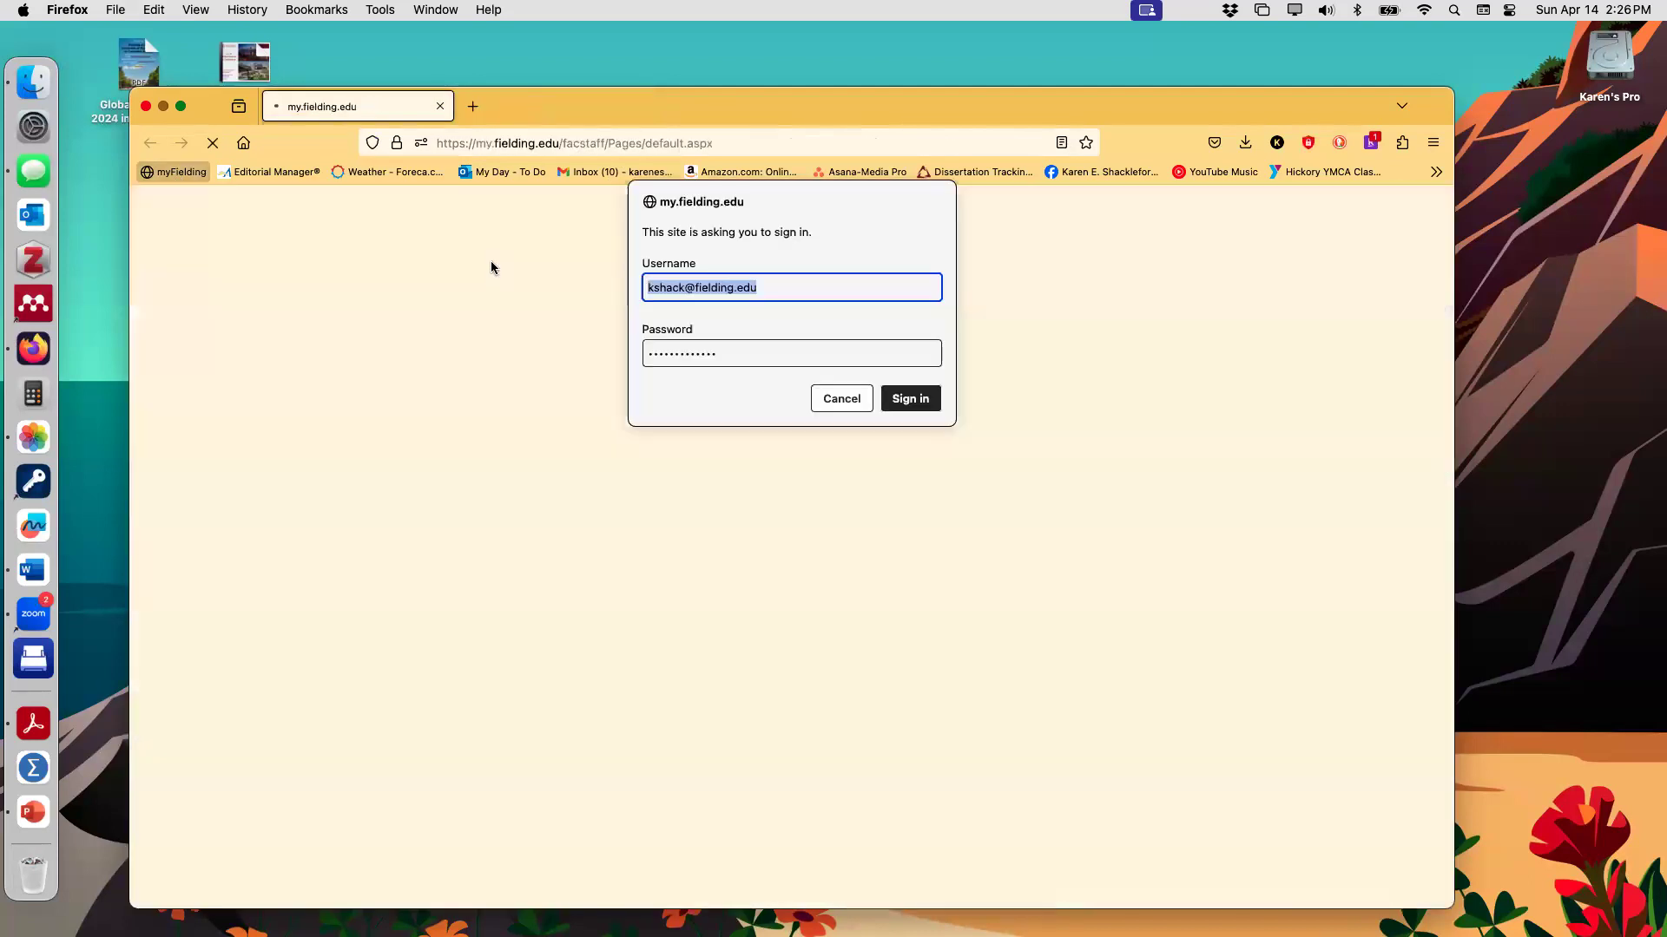
{"action": "left_click", "coordinate": [913, 398]}
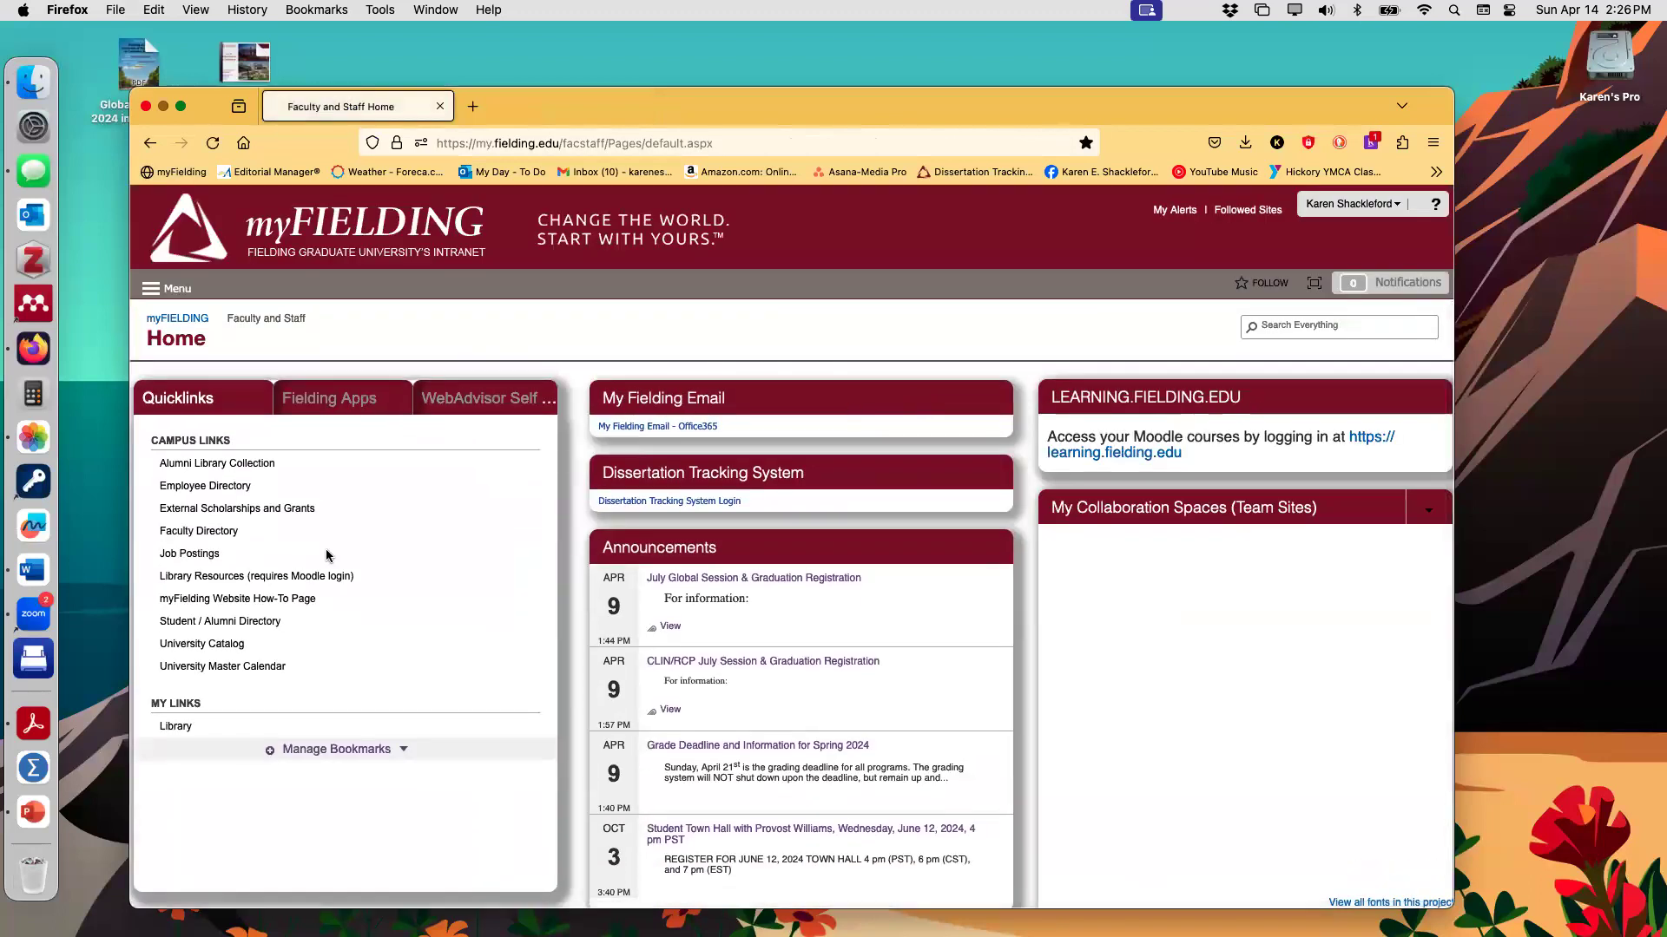
{"action": "left_click", "coordinate": [264, 594]}
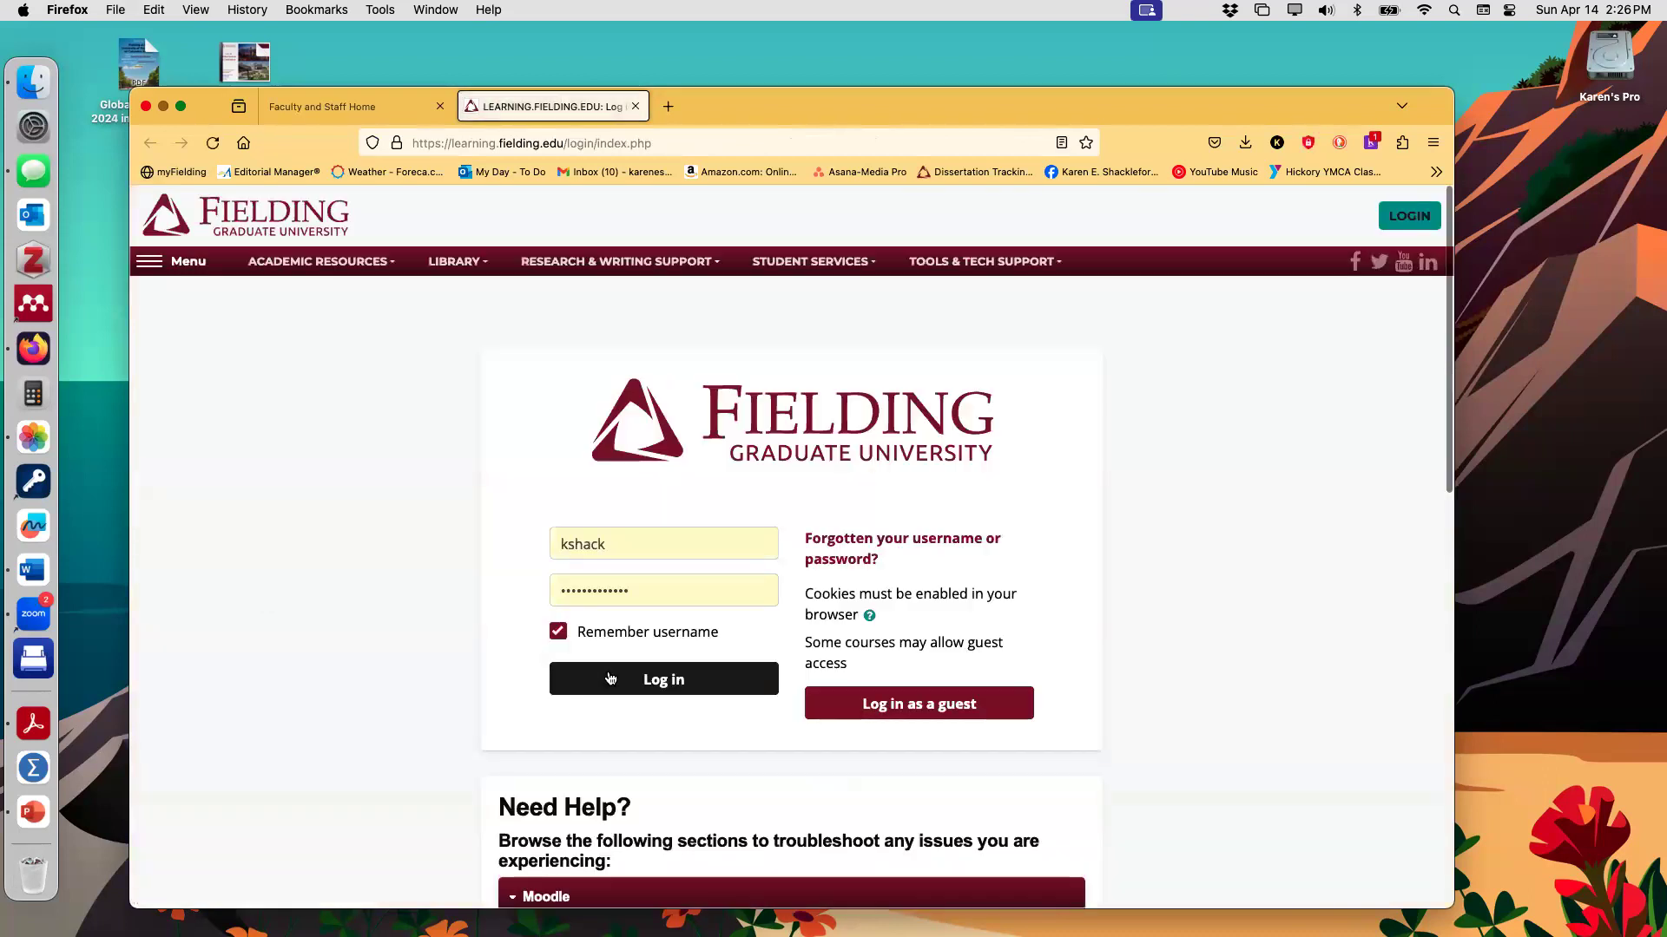
{"action": "left_click", "coordinate": [613, 678]}
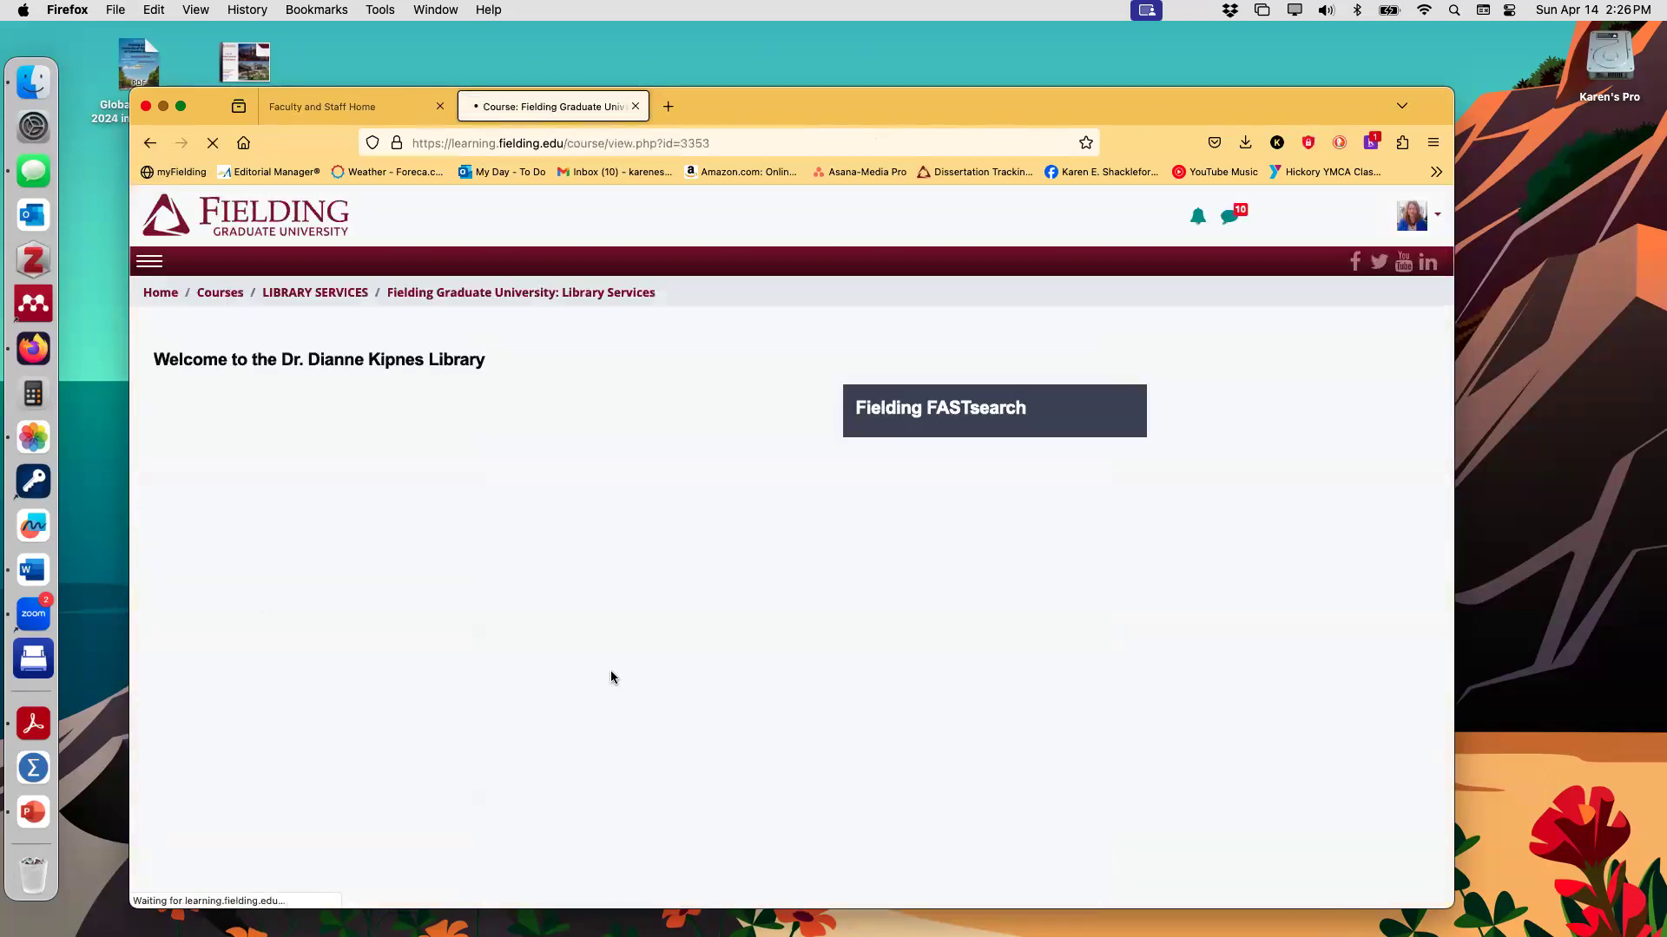
Step: Run an advanced Fielding FASTsearch for "social media" AND "body image", limited to peer-reviewed results
{"action": "left_click", "coordinate": [1158, 468]}
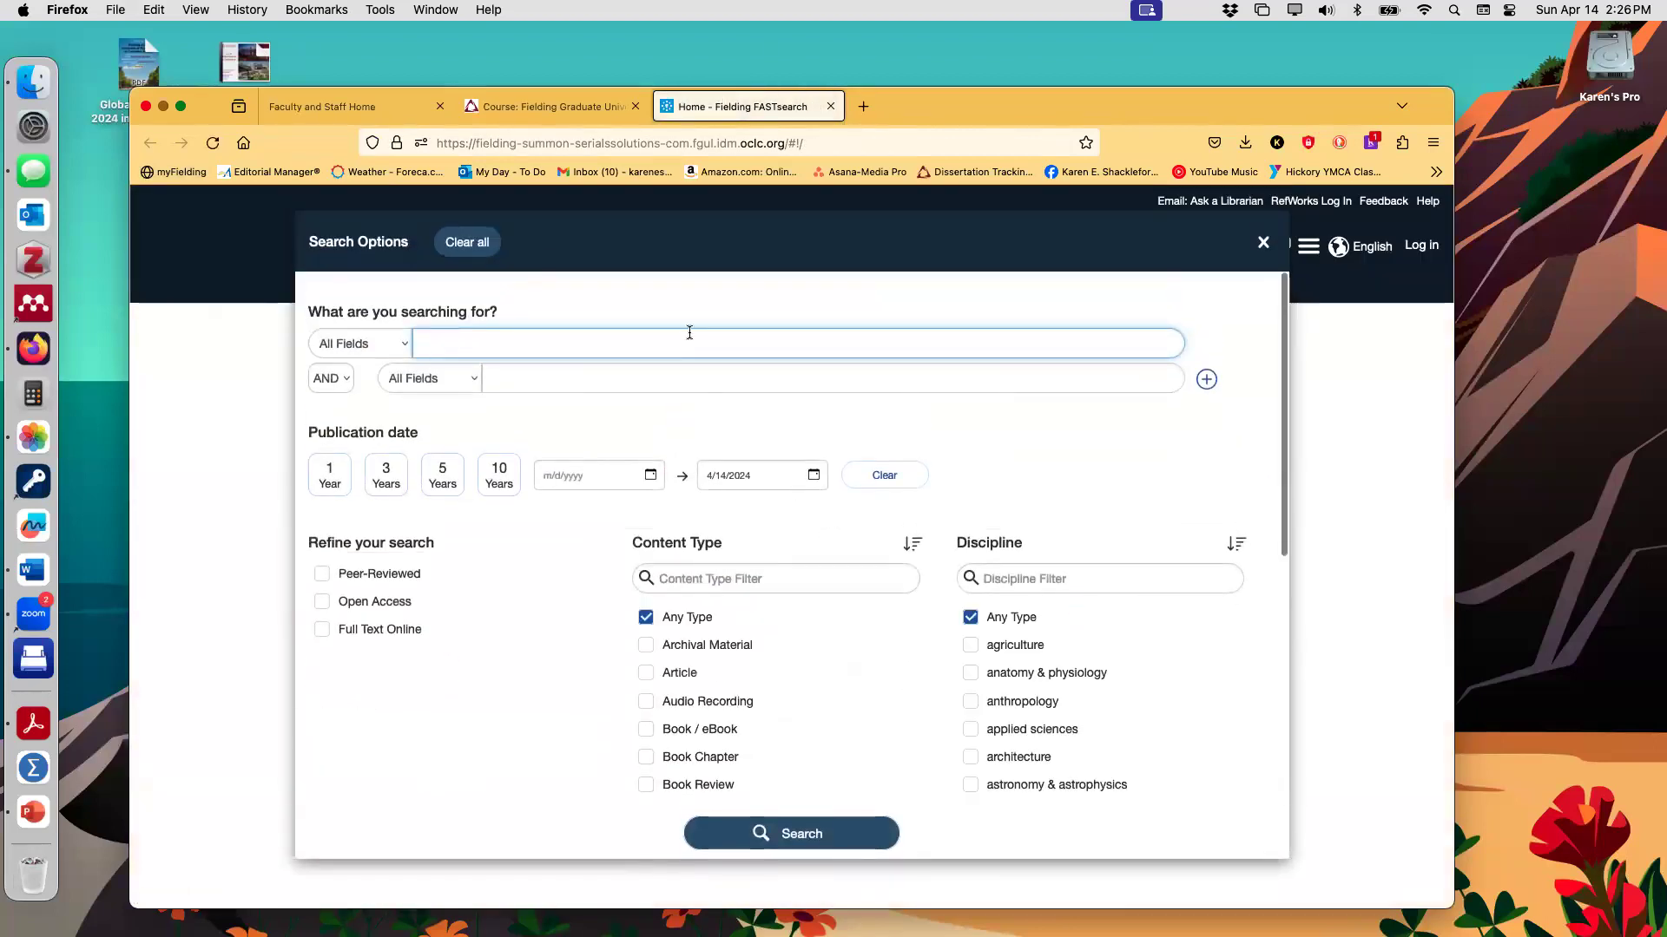
{"action": "type", "text": "social media"}
{"action": "left_click", "coordinate": [675, 376]}
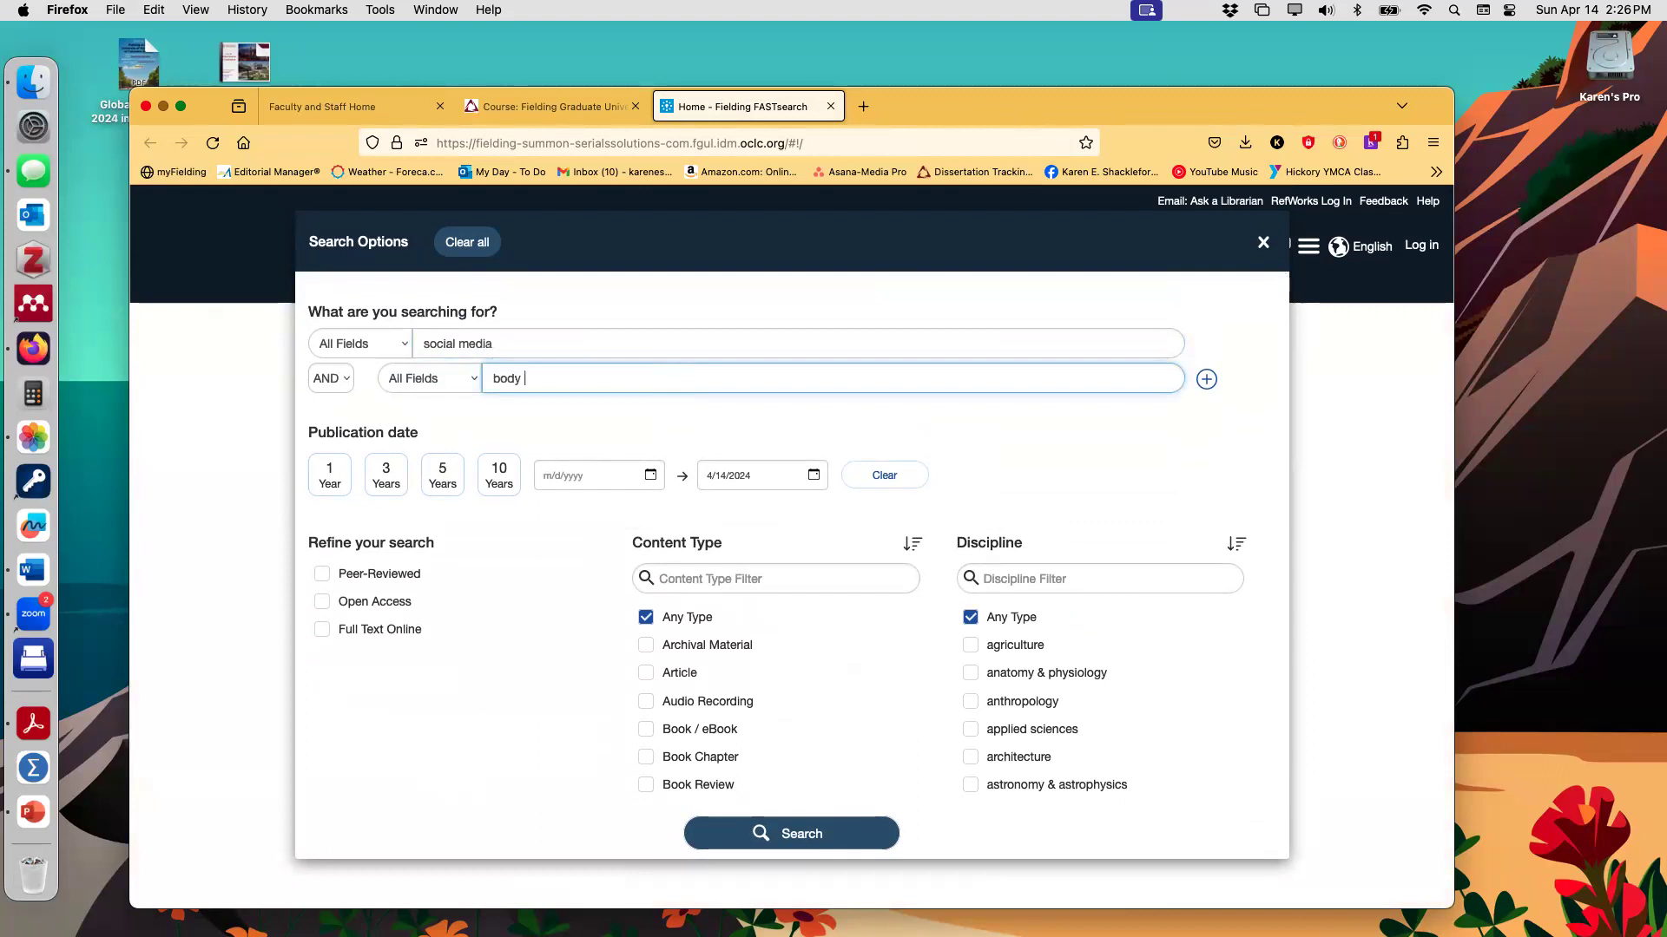
{"action": "left_click", "coordinate": [346, 571]}
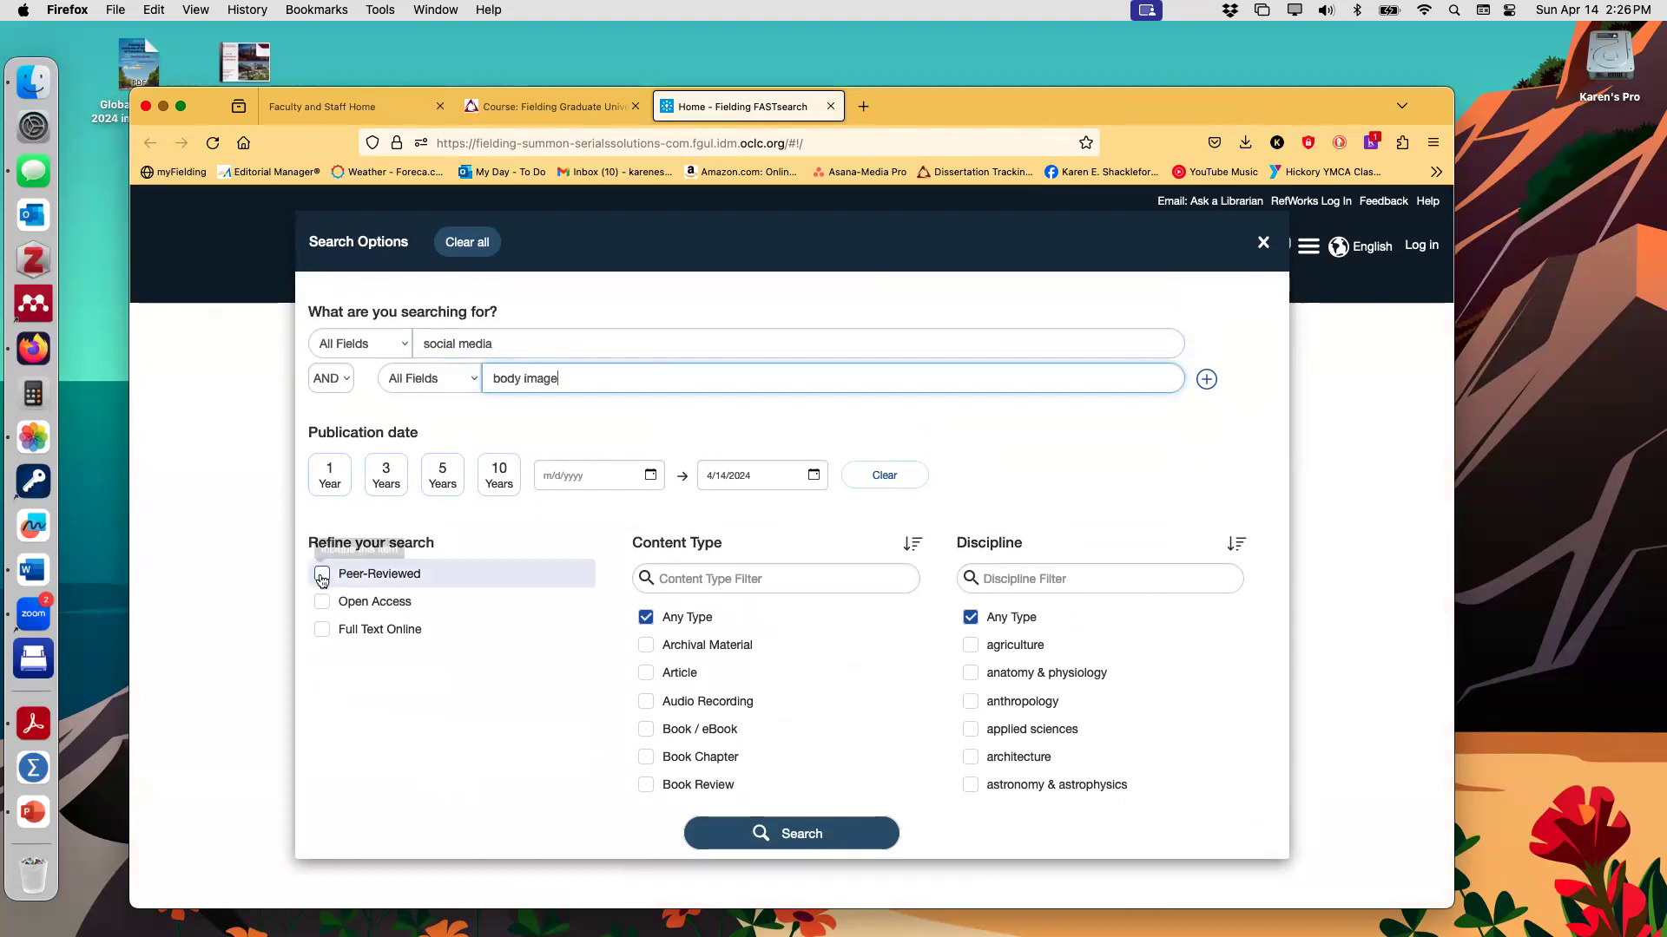
{"action": "left_click", "coordinate": [791, 868]}
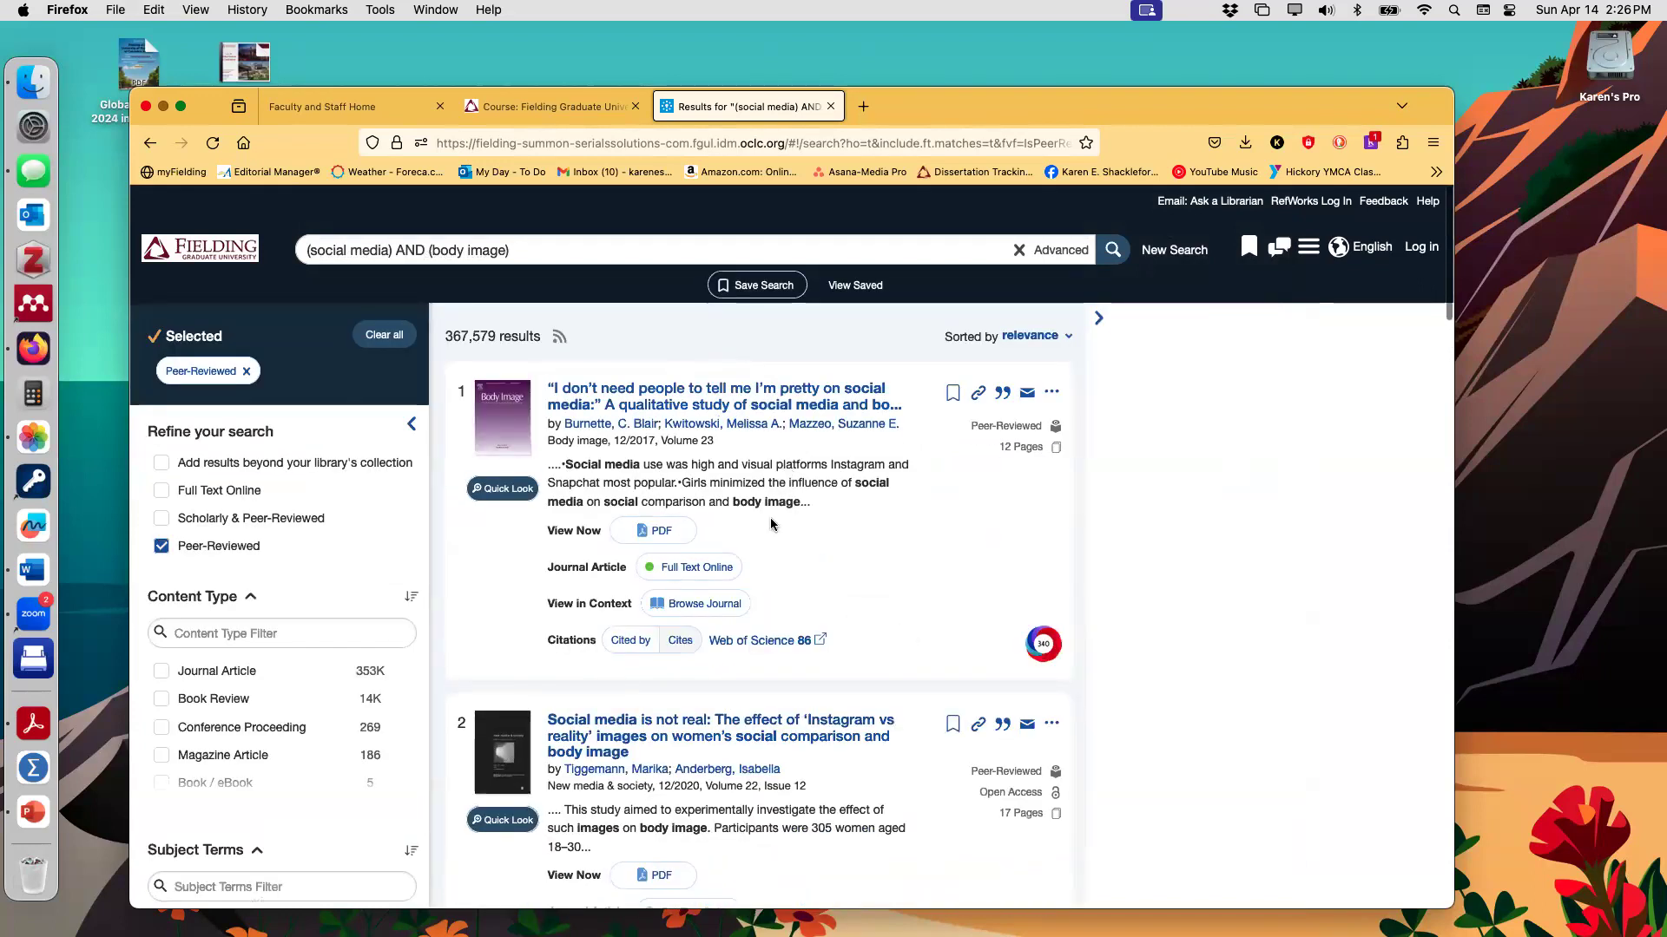
Step: Look through the social media and body image results, including their citations and Altmetric badges, and return to the first result
{"action": "scroll", "coordinate": [772, 525], "scroll_direction": "down", "scroll_amount": 3}
{"action": "scroll", "coordinate": [771, 524], "scroll_direction": "down", "scroll_amount": 10}
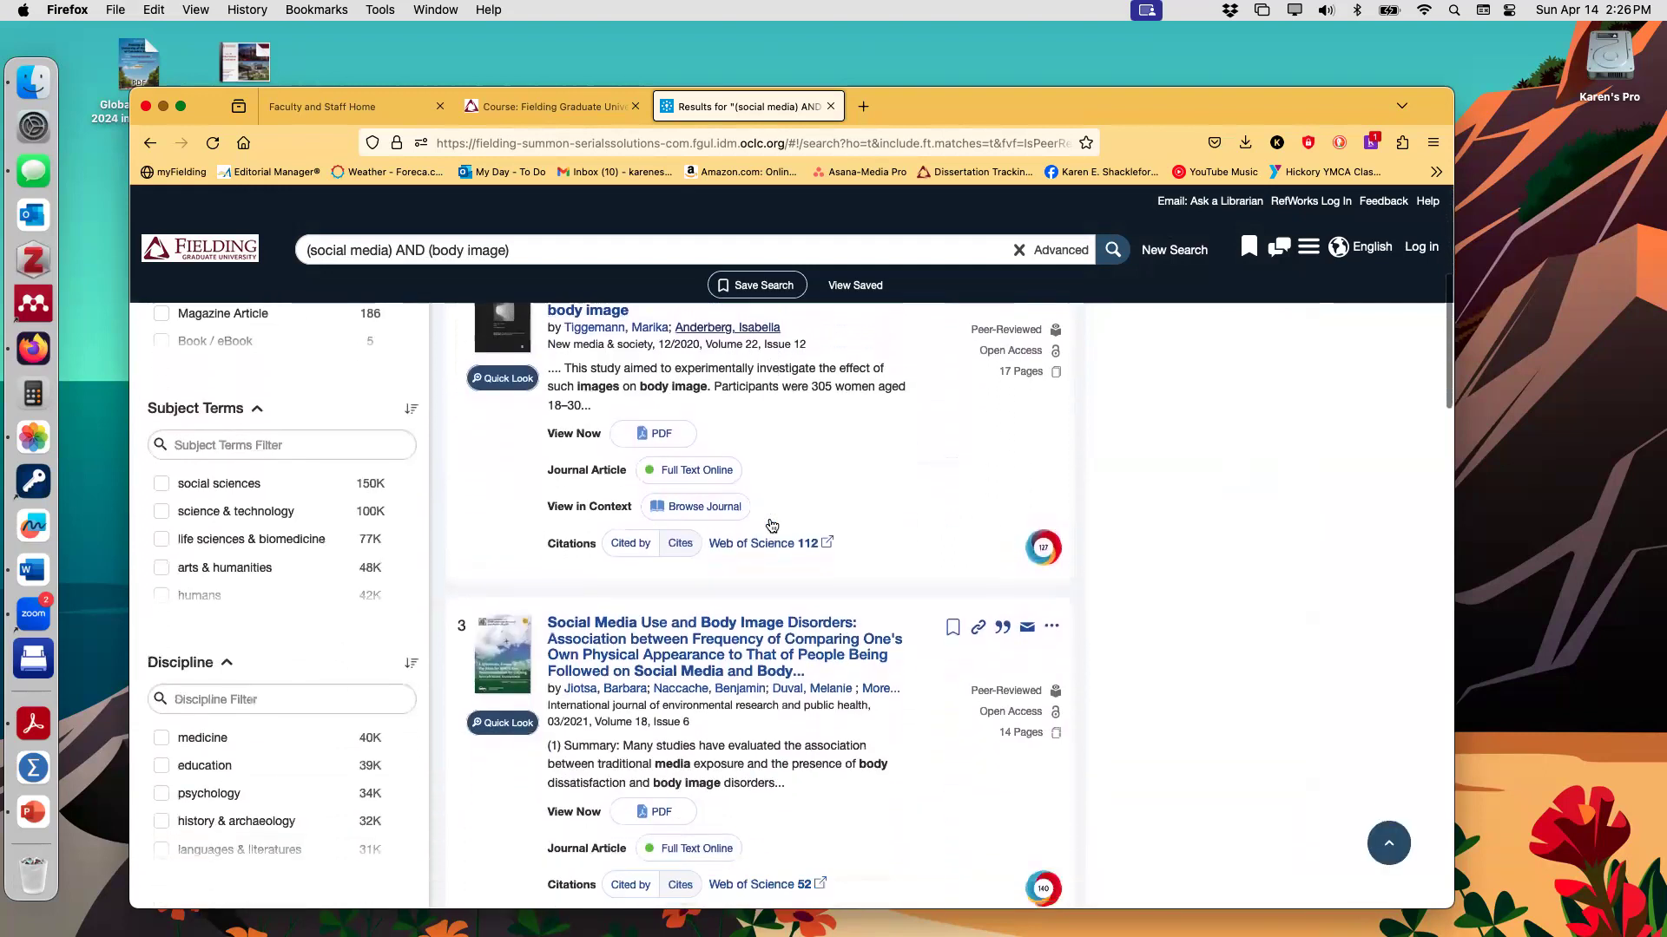
{"action": "scroll", "coordinate": [771, 524], "scroll_direction": "down", "scroll_amount": 8}
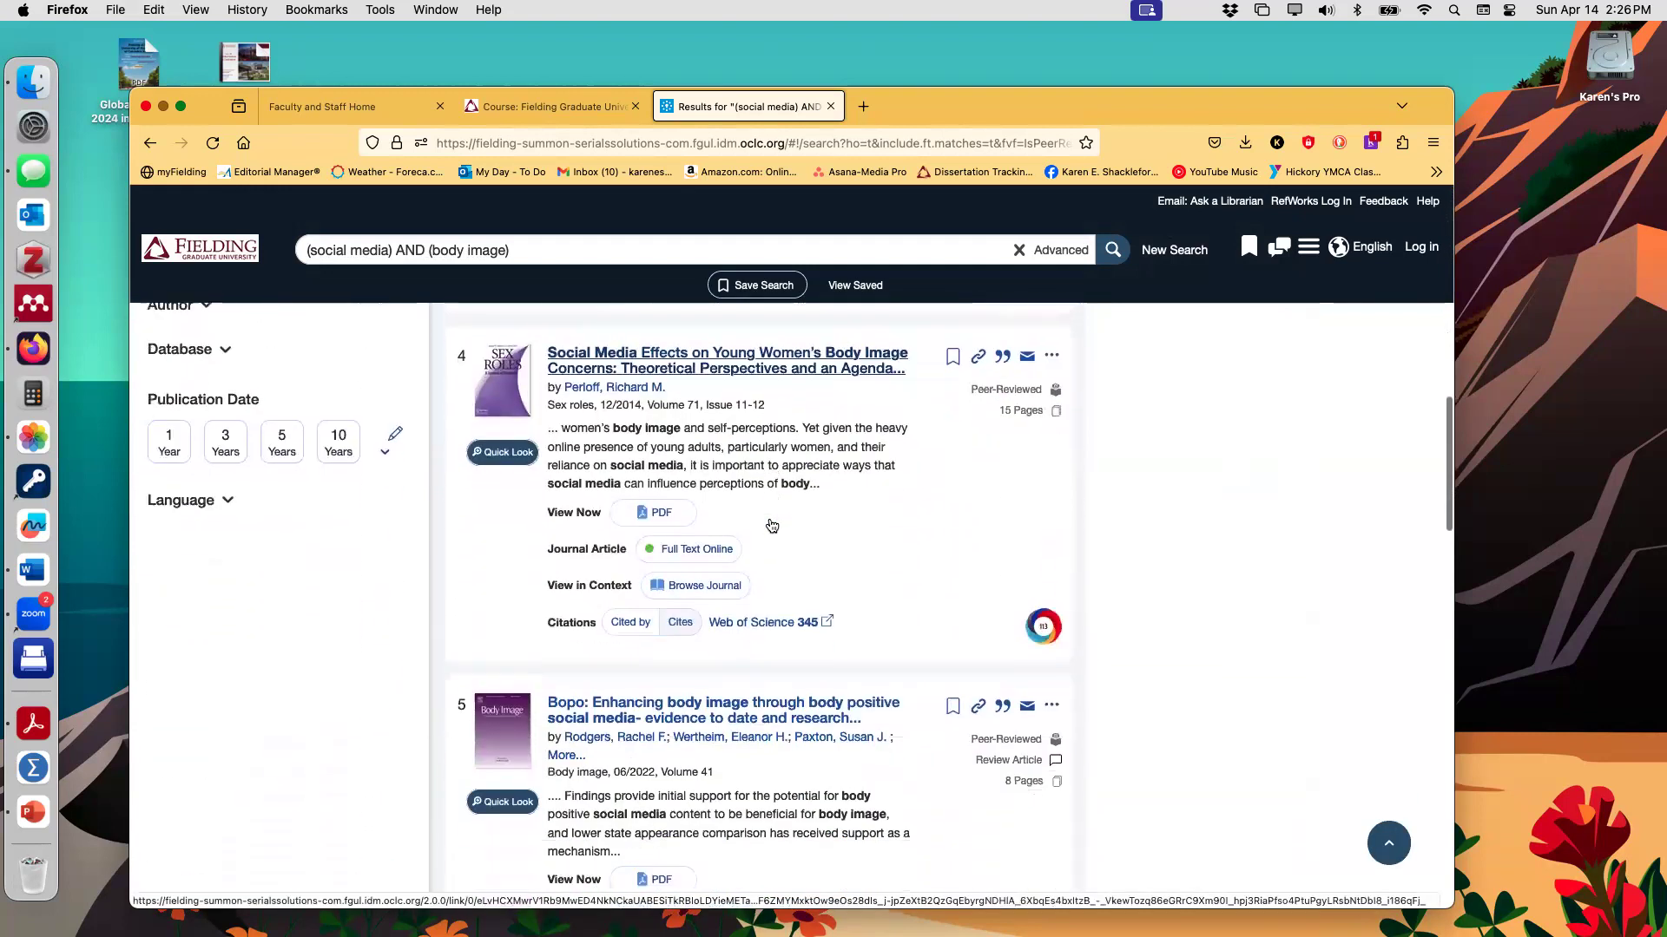
{"action": "scroll", "coordinate": [771, 520], "scroll_direction": "down", "scroll_amount": 8}
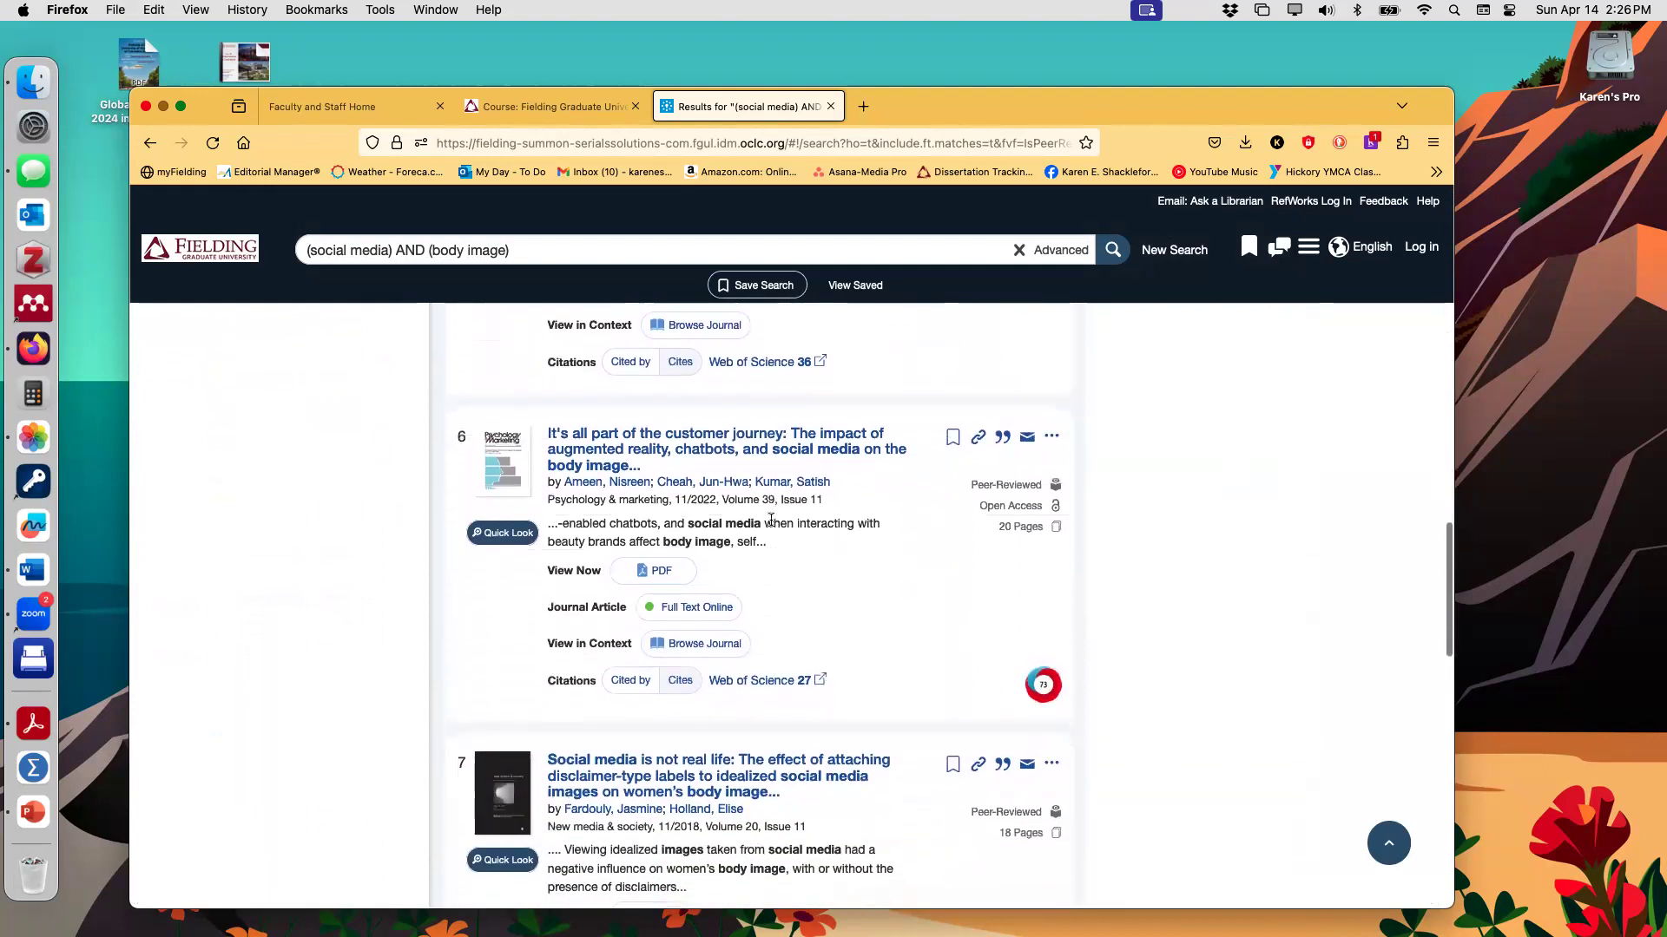
{"action": "scroll", "coordinate": [771, 521], "scroll_direction": "down", "scroll_amount": 3}
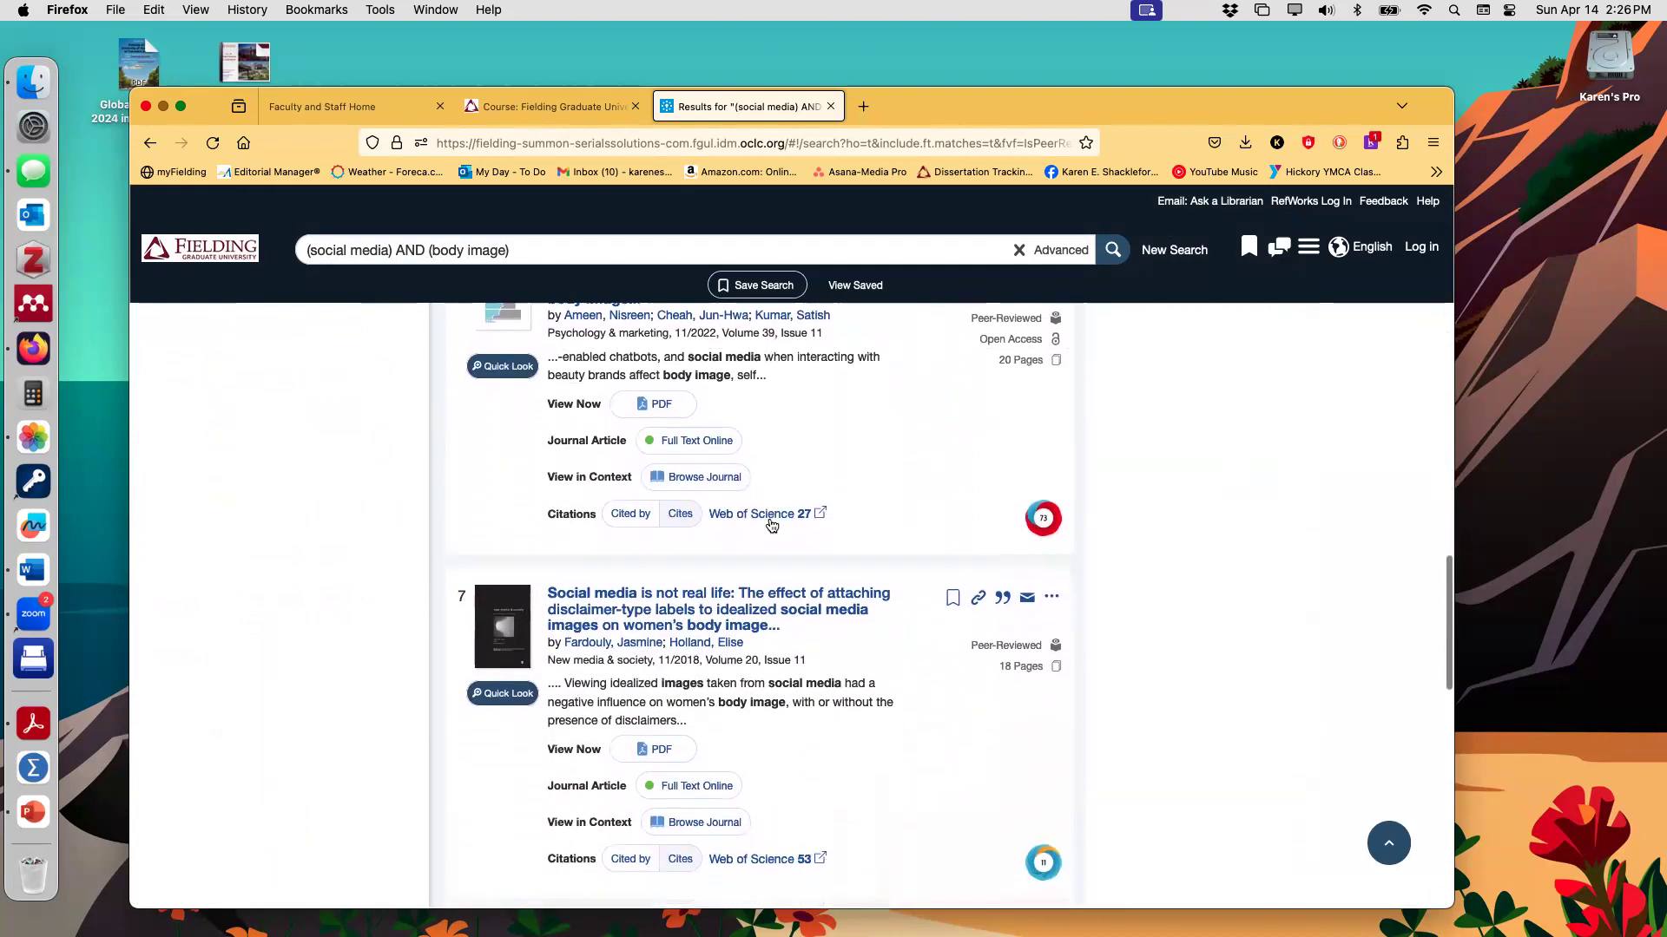
{"action": "scroll", "coordinate": [771, 525], "scroll_direction": "down", "scroll_amount": 11}
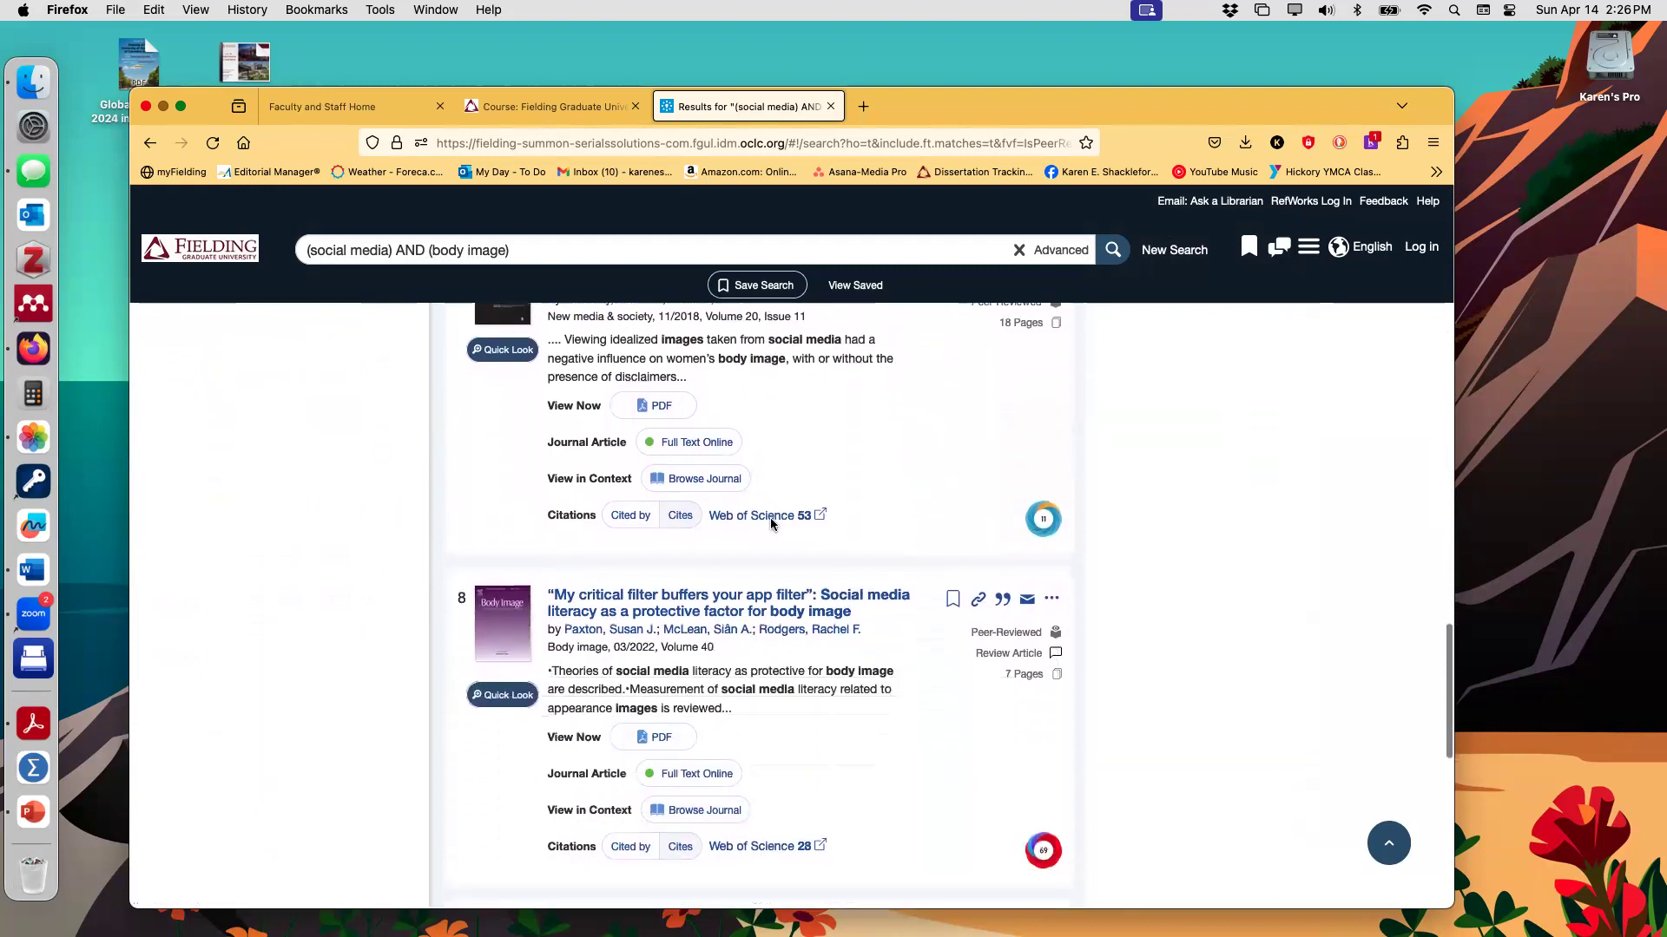
{"action": "scroll", "coordinate": [771, 525], "scroll_direction": "up", "scroll_amount": 20}
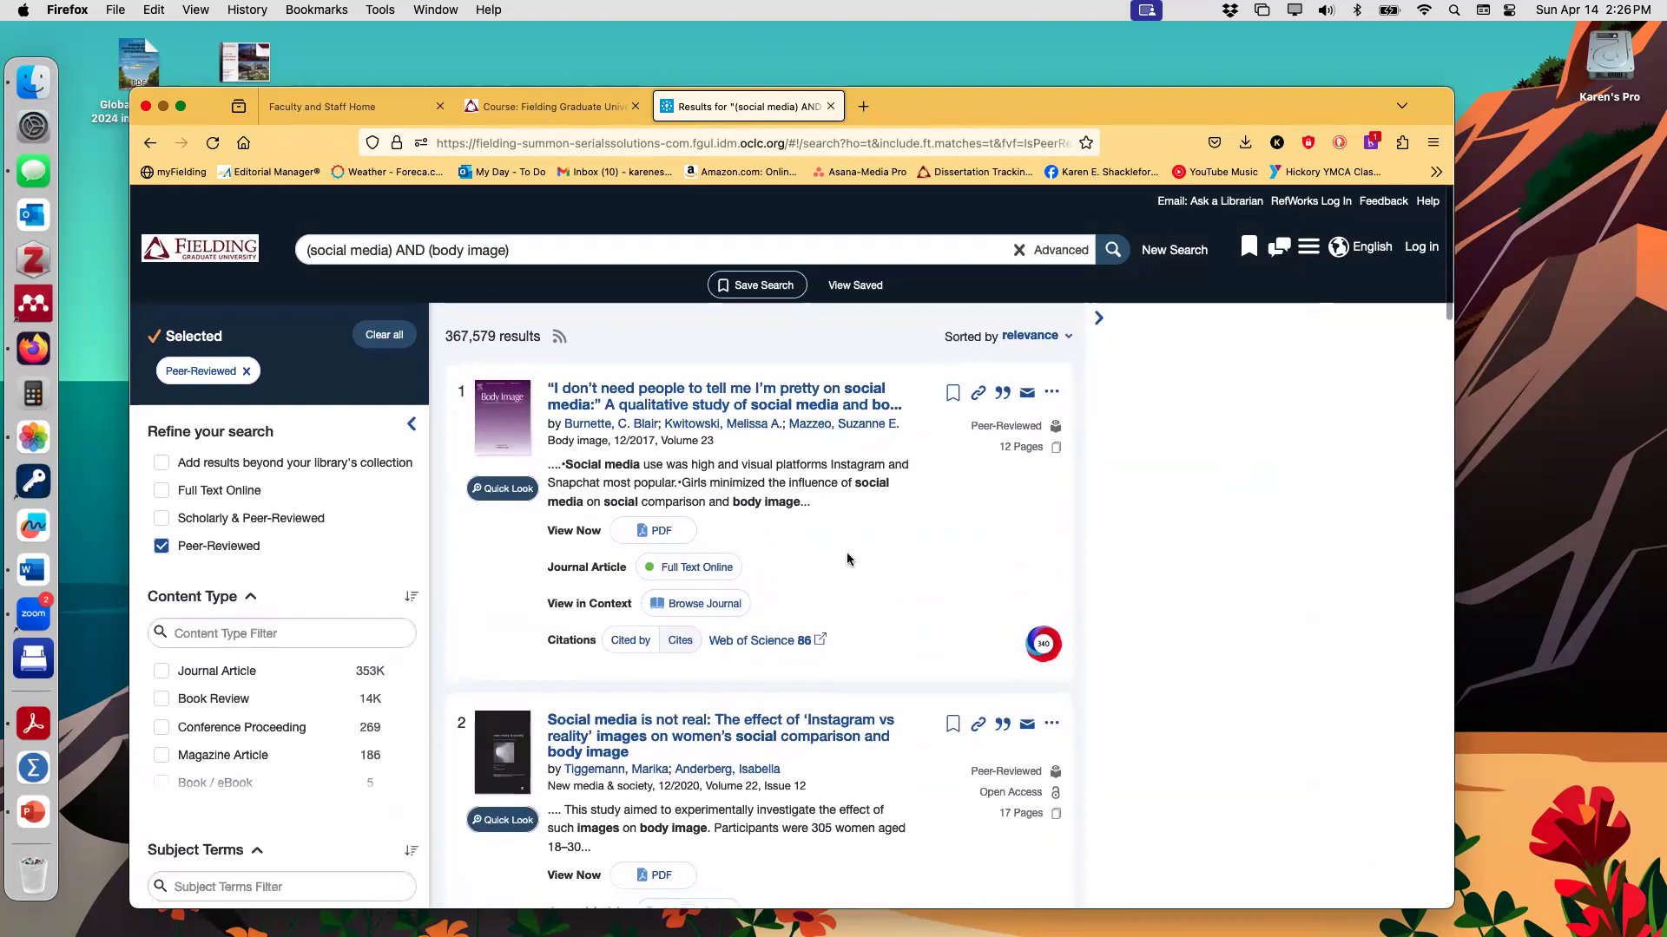
Step: View the first result's article, "I don't need people to tell me I'm pretty on social media", on ScienceDirect and return to the results
{"action": "mouse_move", "coordinate": [1040, 650]}
{"action": "left_click", "coordinate": [800, 393]}
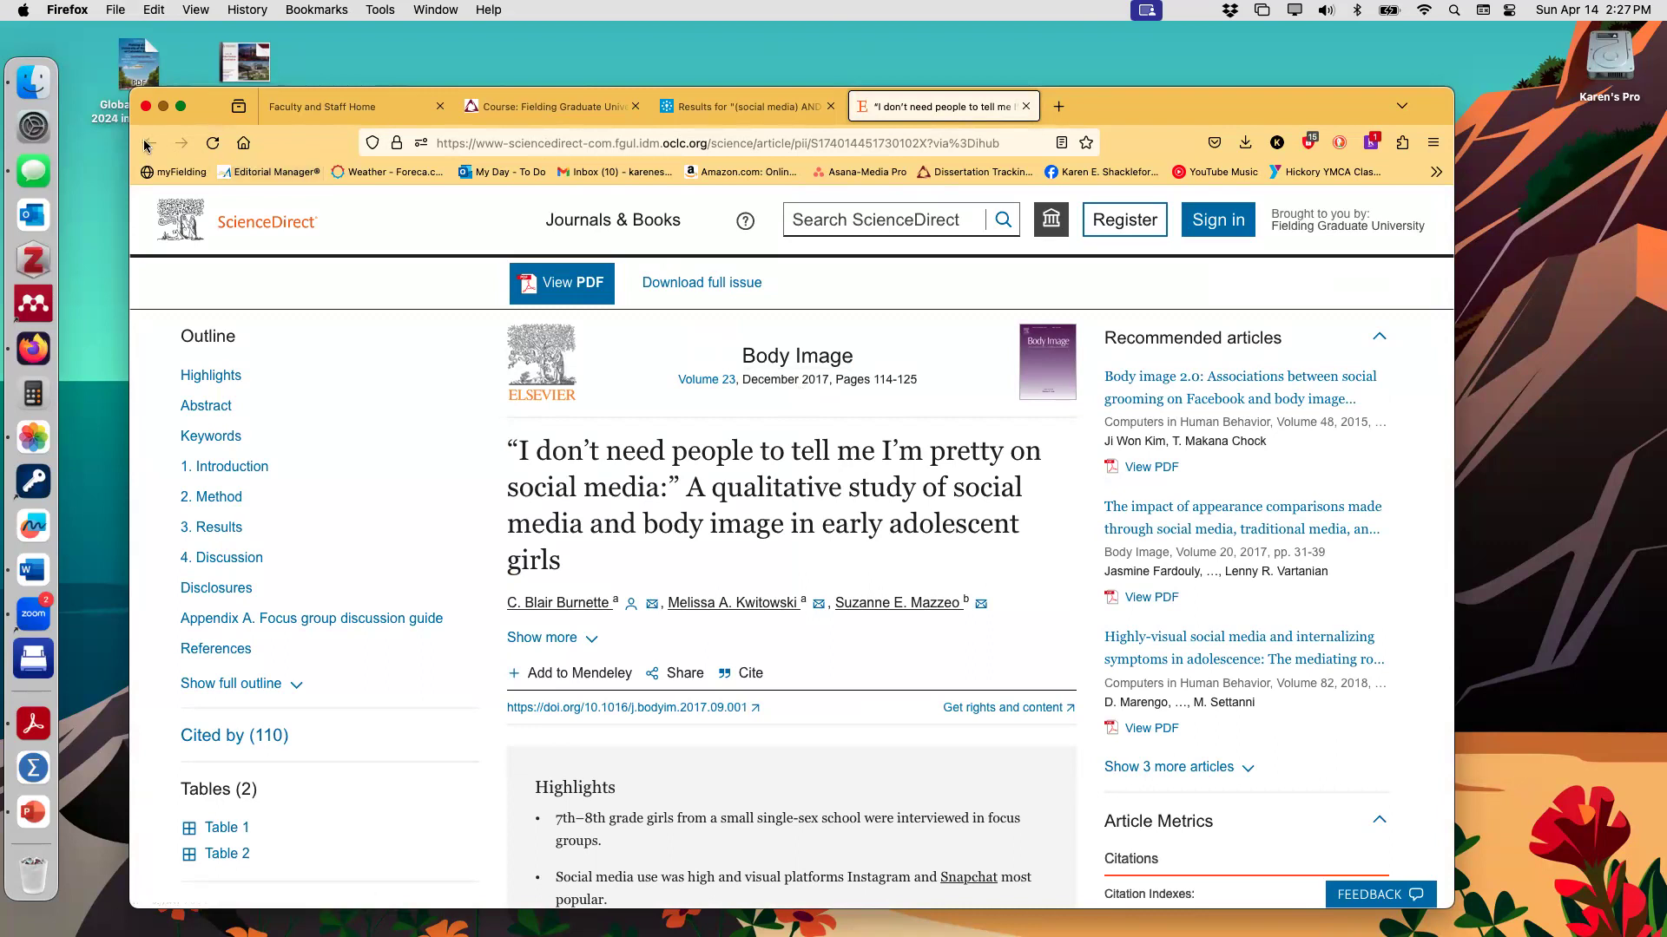
{"action": "left_click", "coordinate": [1026, 106]}
Step: Open the second result, "Social media is not real", on Sage Journals, read its abstract, and return to the results
{"action": "scroll", "coordinate": [858, 516], "scroll_direction": "down", "scroll_amount": 5}
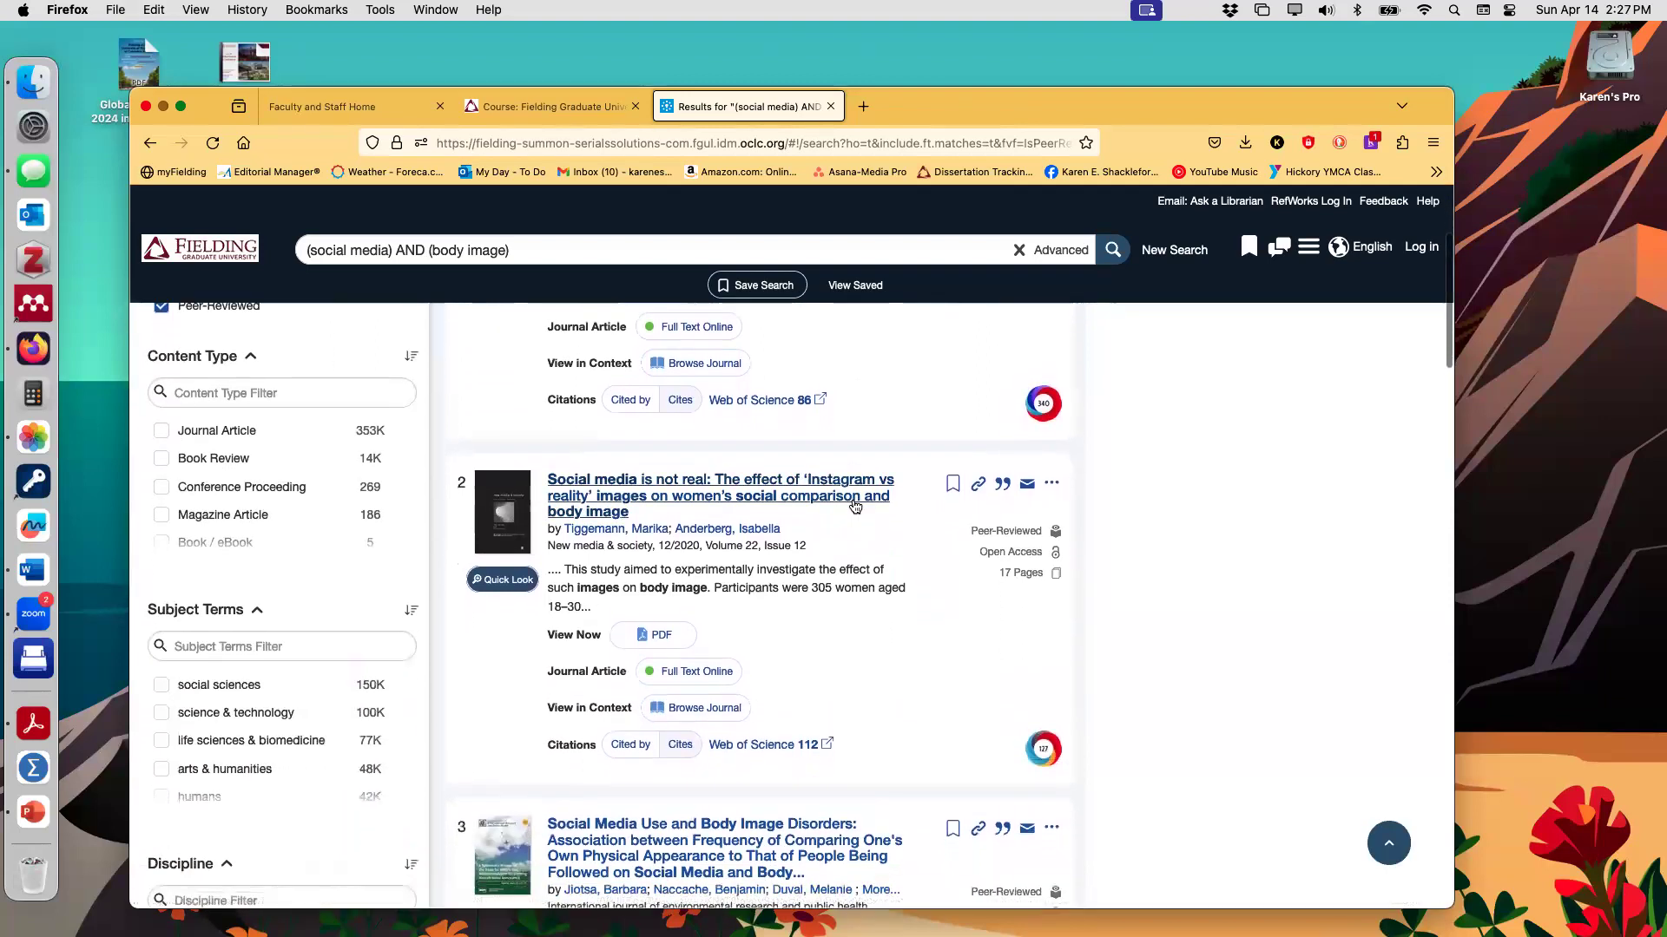
{"action": "left_click", "coordinate": [853, 509]}
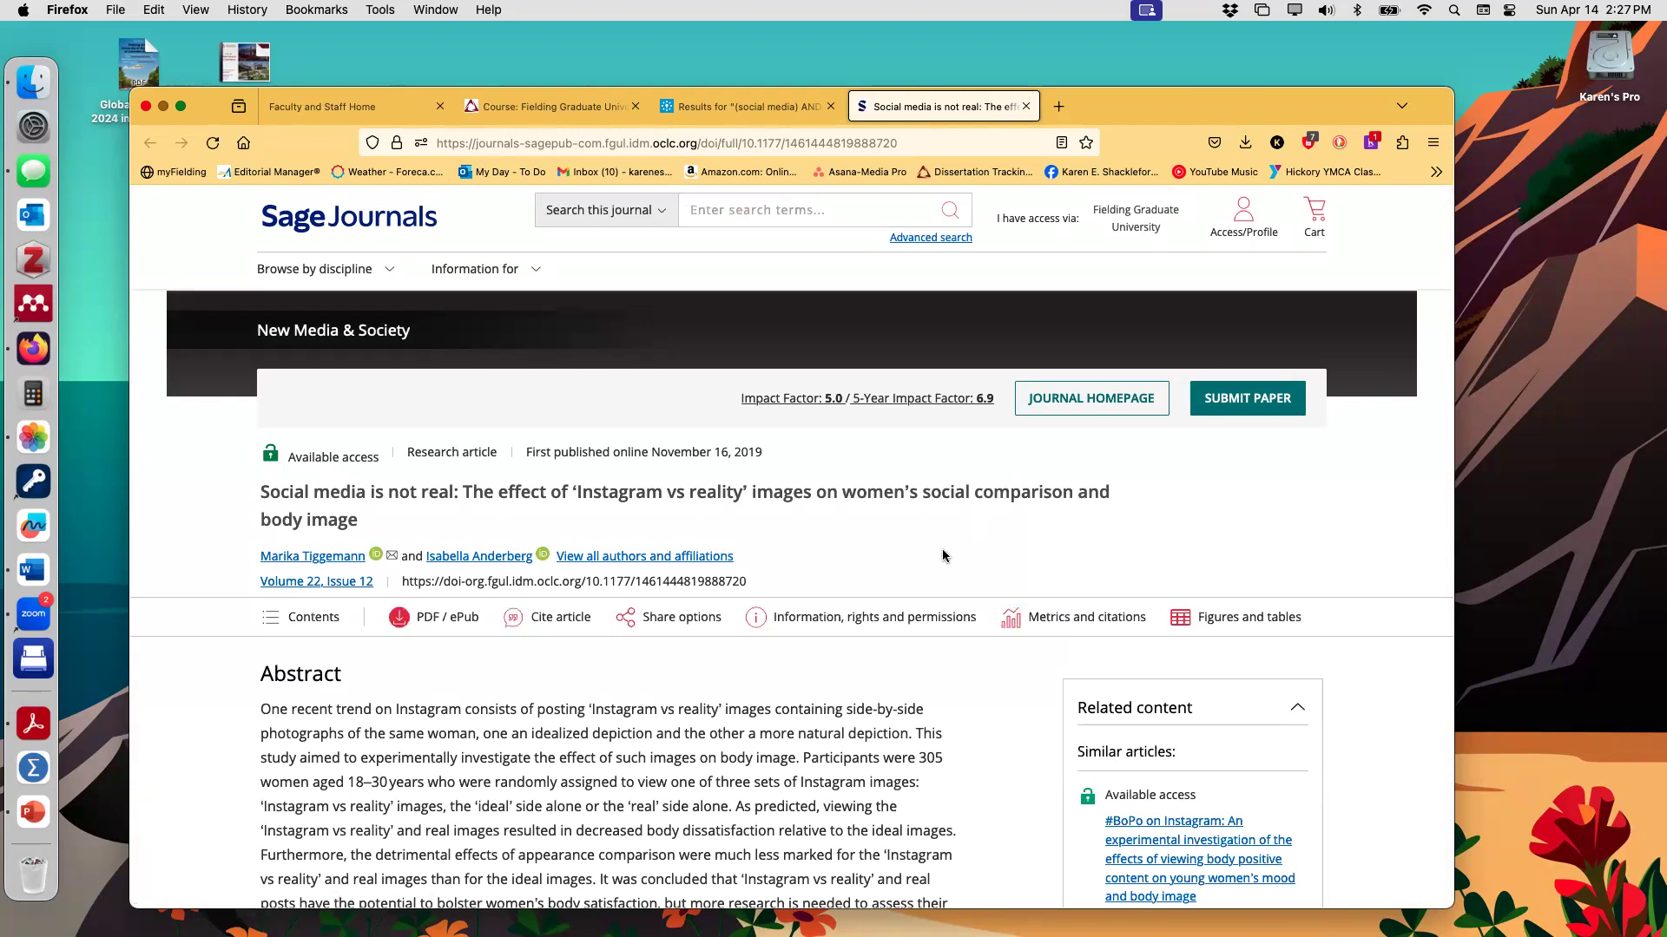
{"action": "scroll", "coordinate": [943, 555], "scroll_direction": "down", "scroll_amount": 3}
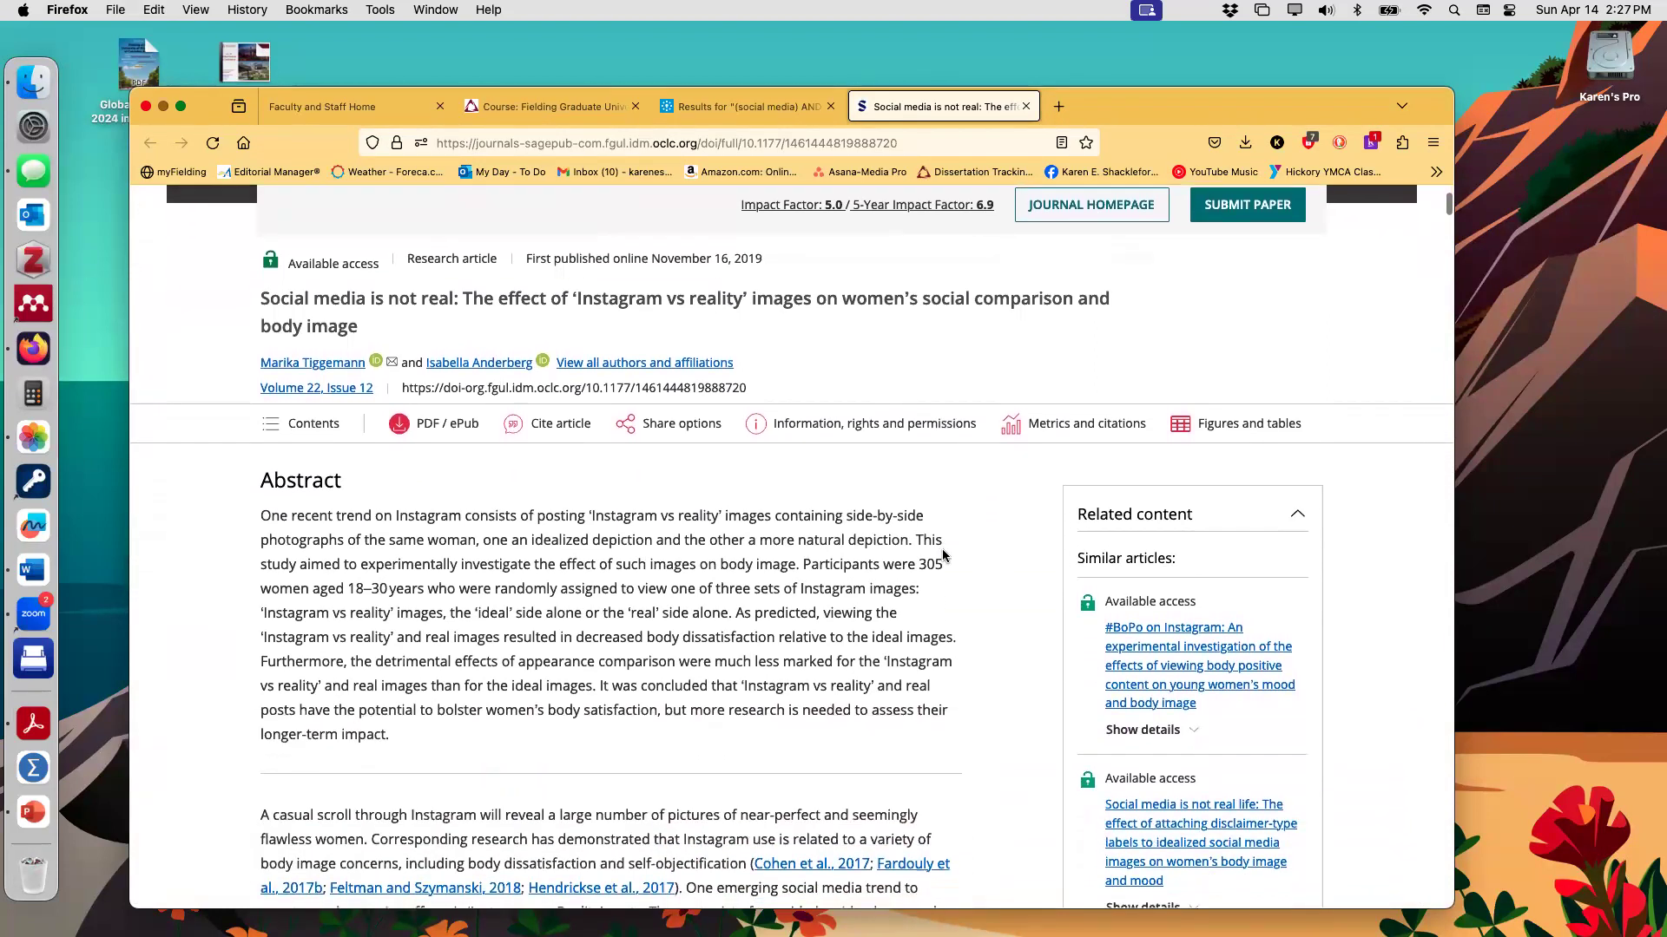
{"action": "scroll", "coordinate": [941, 549], "scroll_direction": "up", "scroll_amount": 3}
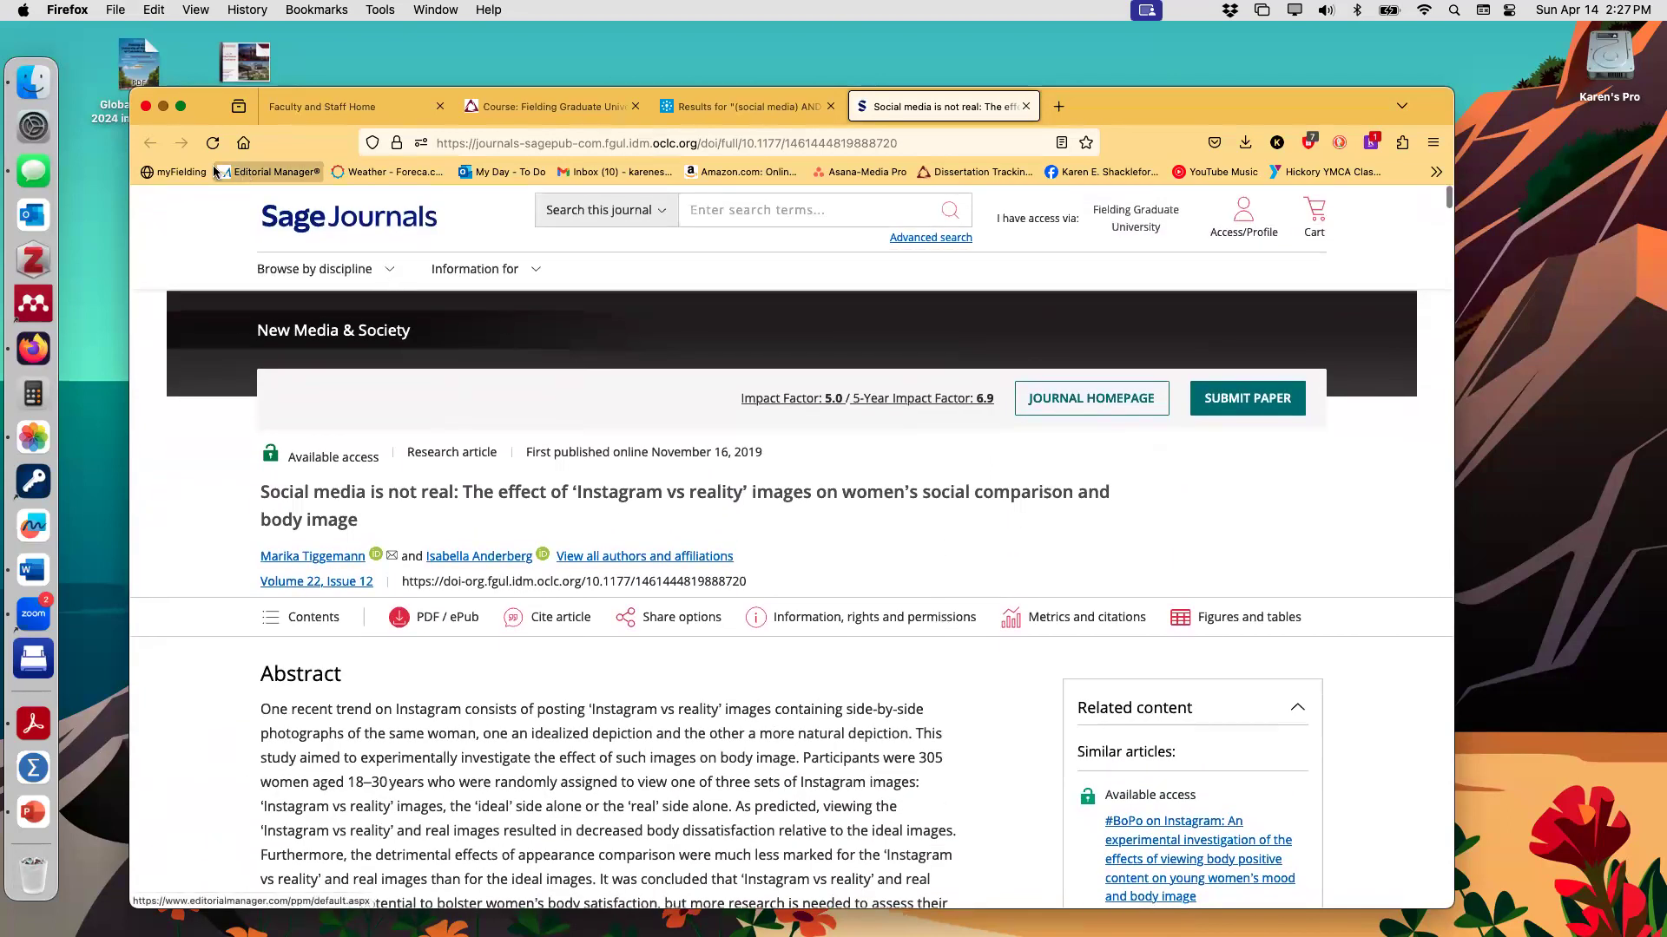
{"action": "left_click", "coordinate": [1025, 106]}
Step: View the Altmetric details of the third result, "Social Media Use and Body Image Disorders", and return to the start of the results
{"action": "scroll", "coordinate": [807, 467], "scroll_direction": "down", "scroll_amount": 2}
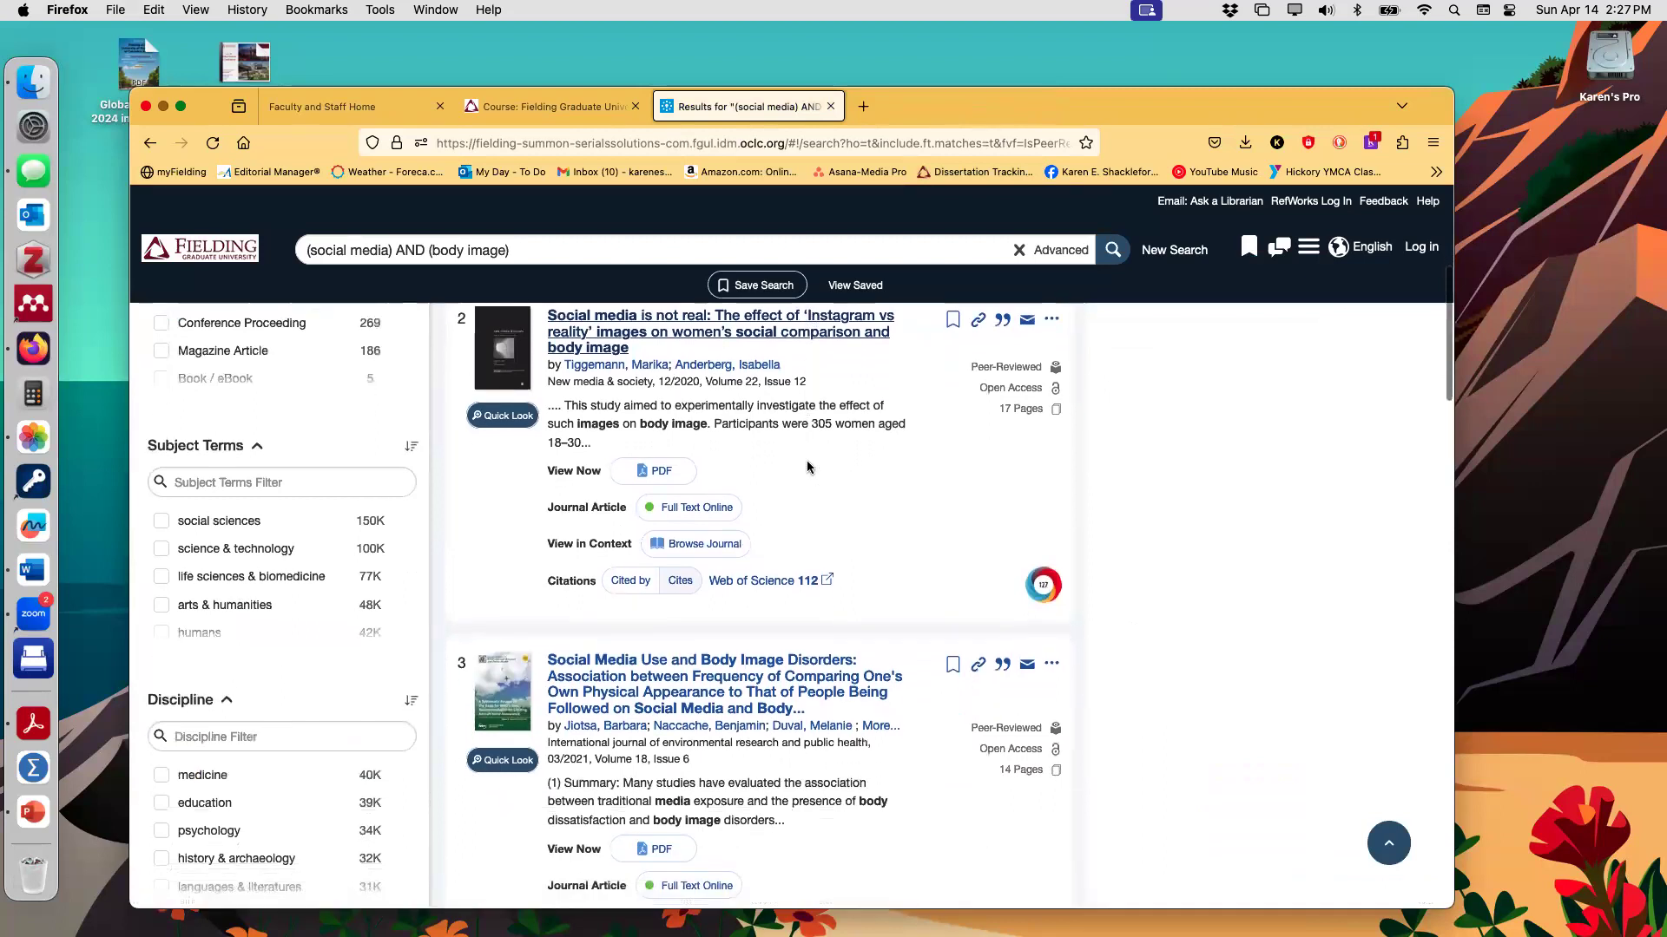
{"action": "scroll", "coordinate": [929, 533], "scroll_direction": "up", "scroll_amount": 1}
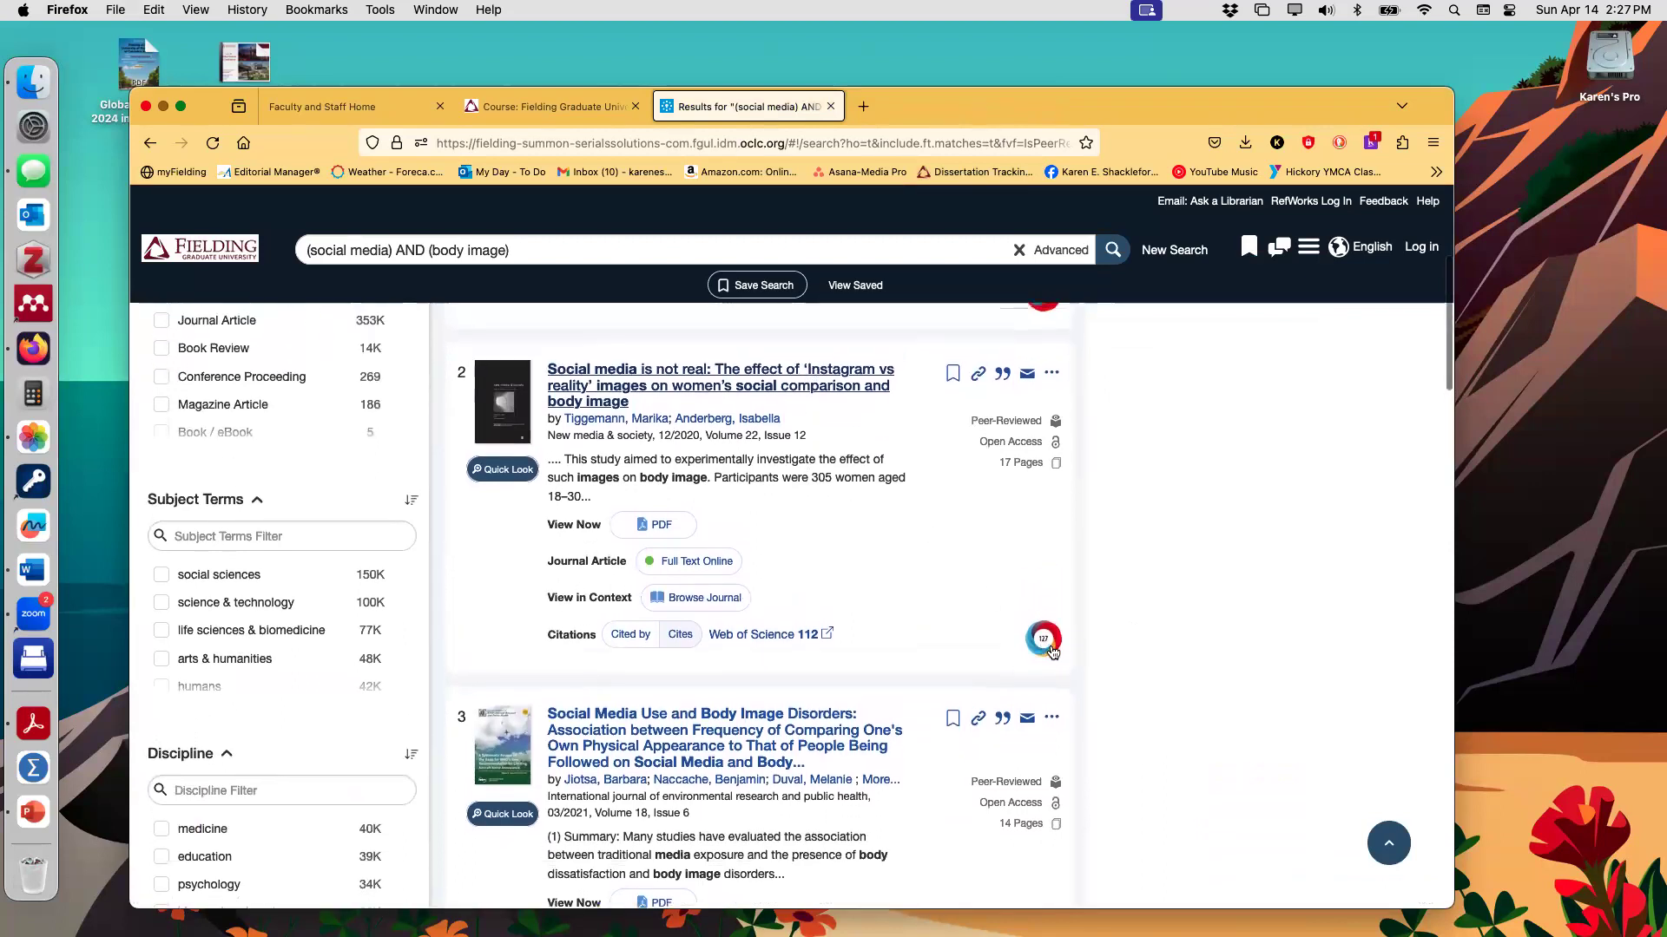
{"action": "scroll", "coordinate": [972, 560], "scroll_direction": "down", "scroll_amount": 5}
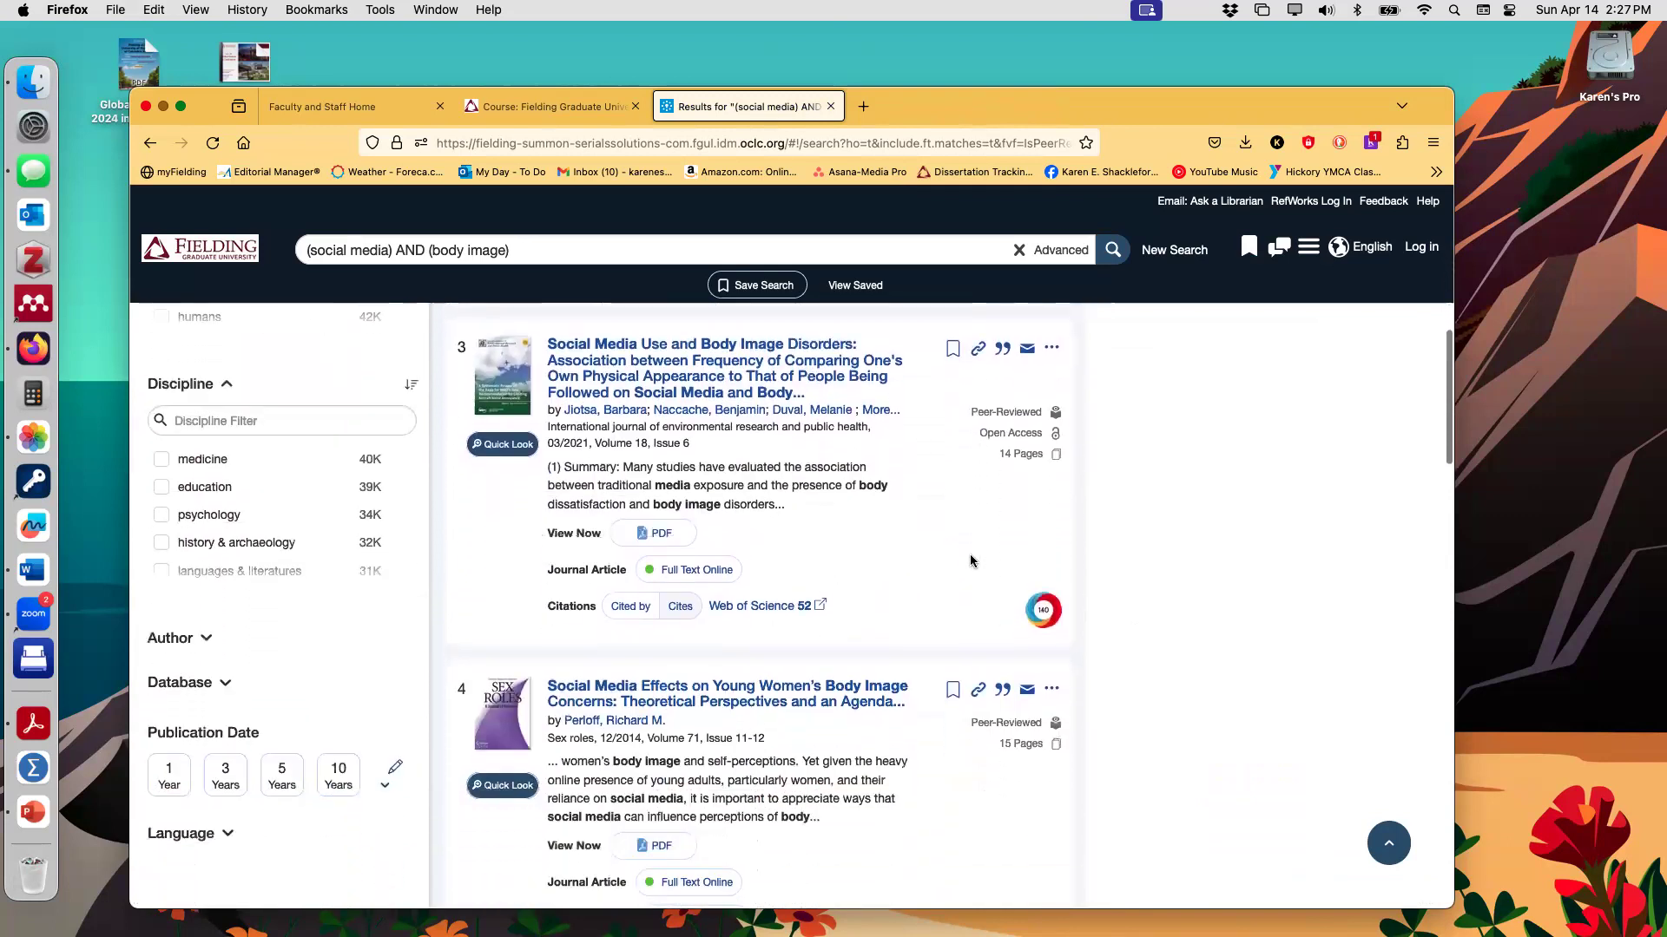
{"action": "left_click", "coordinate": [1044, 561]}
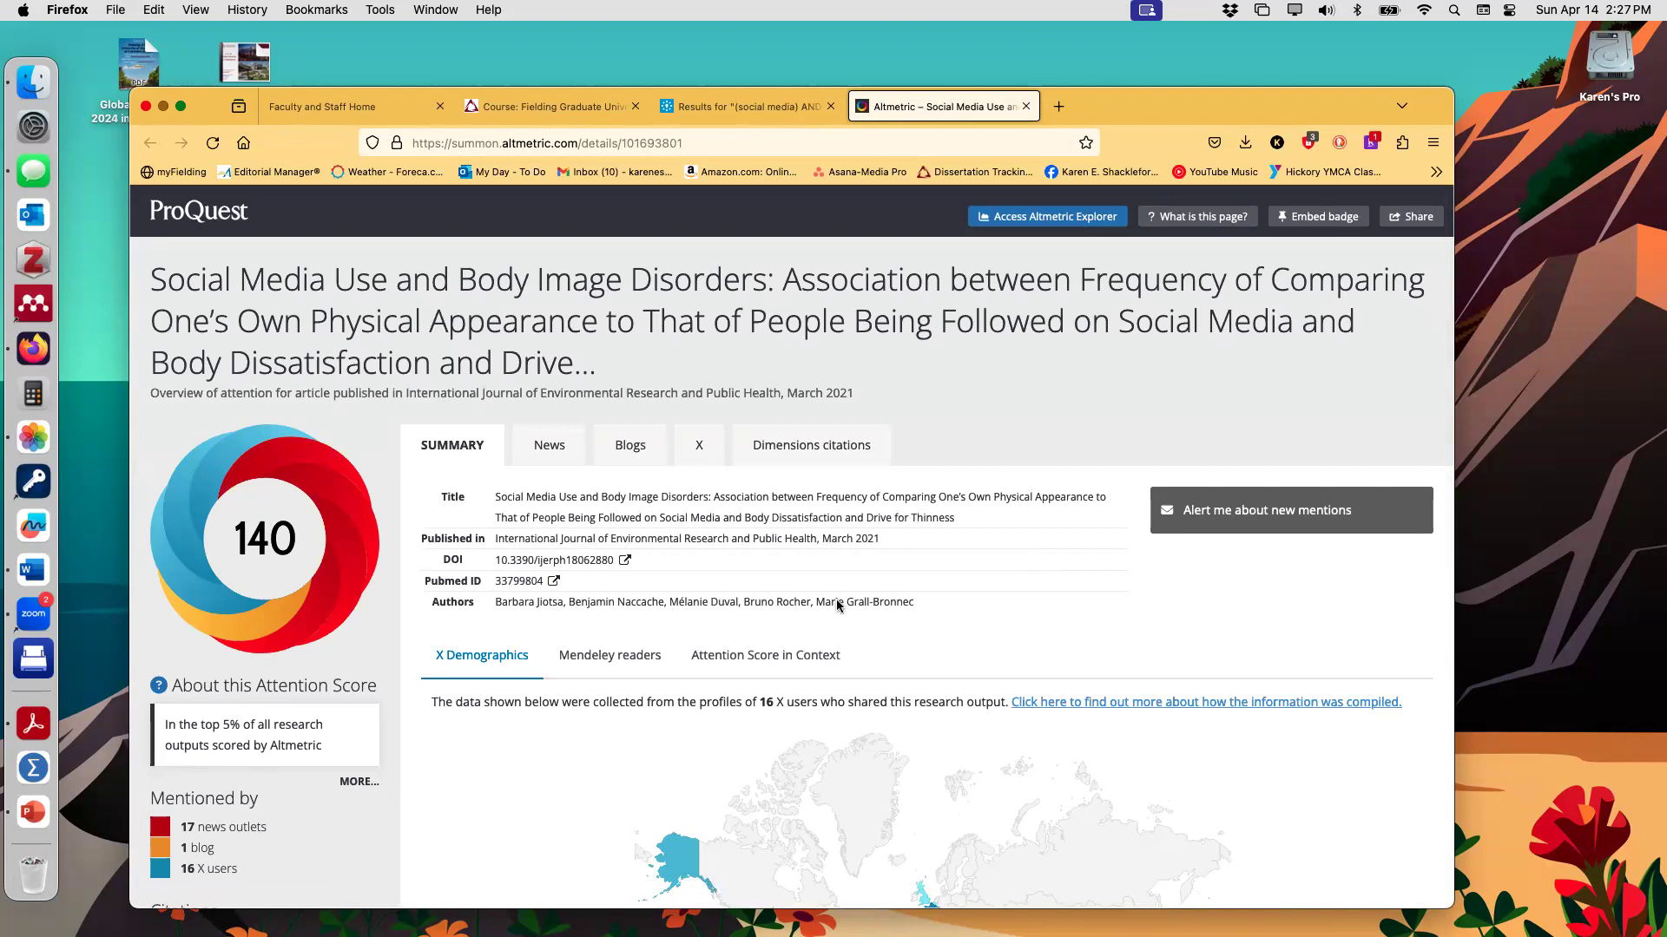
{"action": "scroll", "coordinate": [913, 527], "scroll_direction": "down", "scroll_amount": 2}
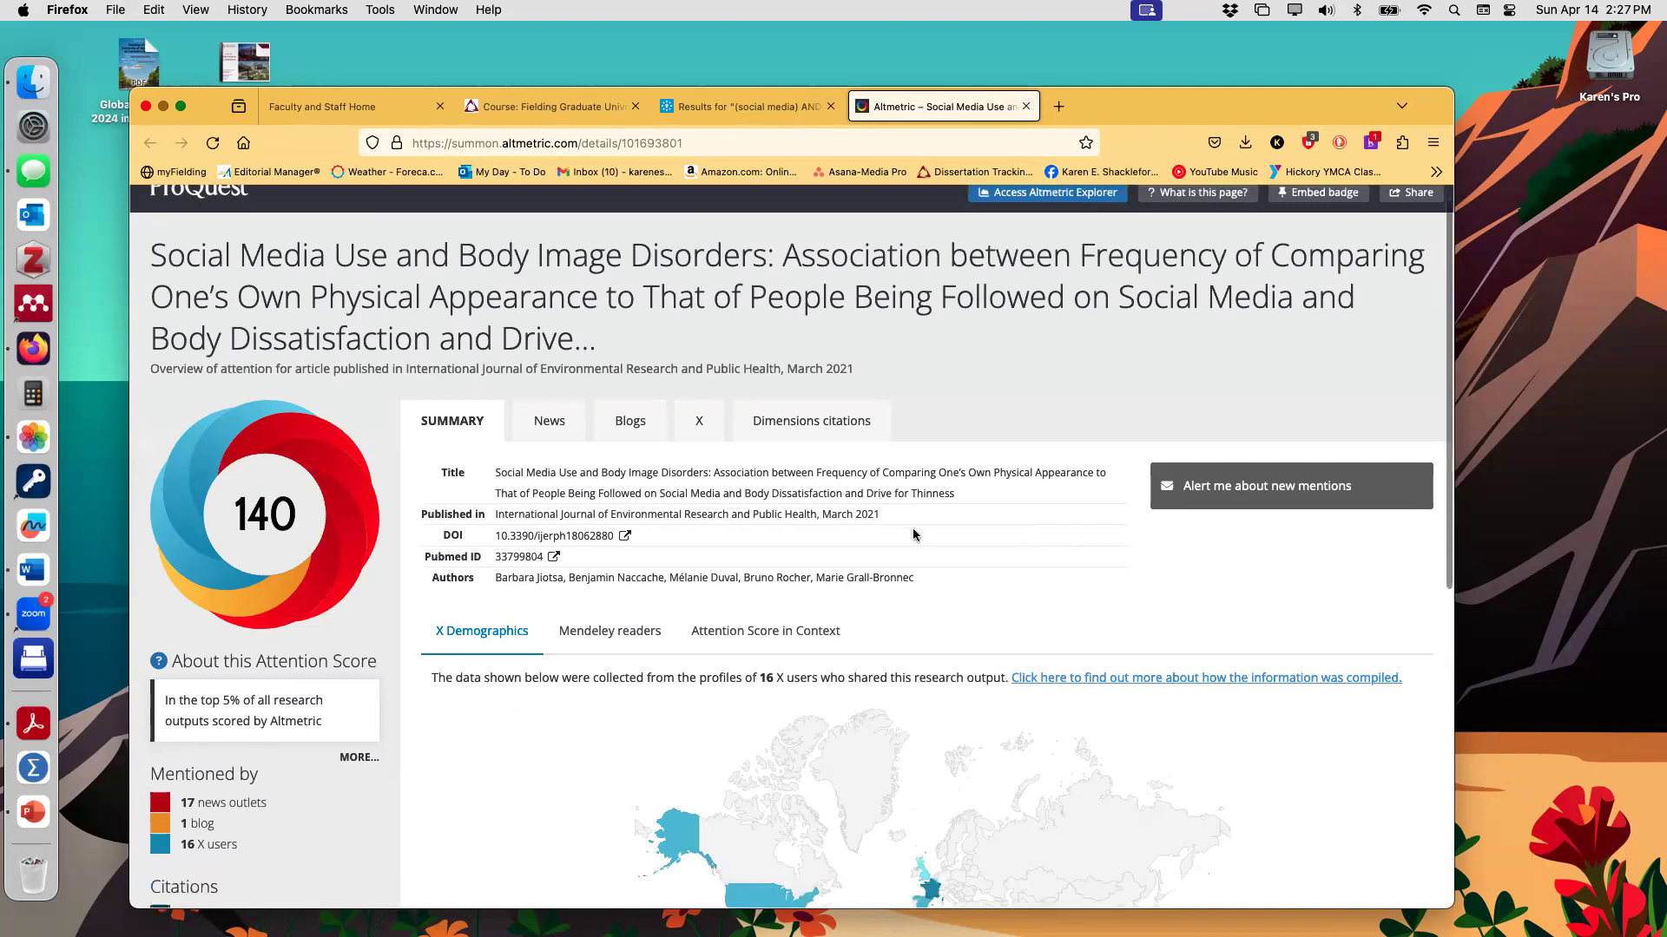
{"action": "scroll", "coordinate": [996, 420], "scroll_direction": "up", "scroll_amount": 2}
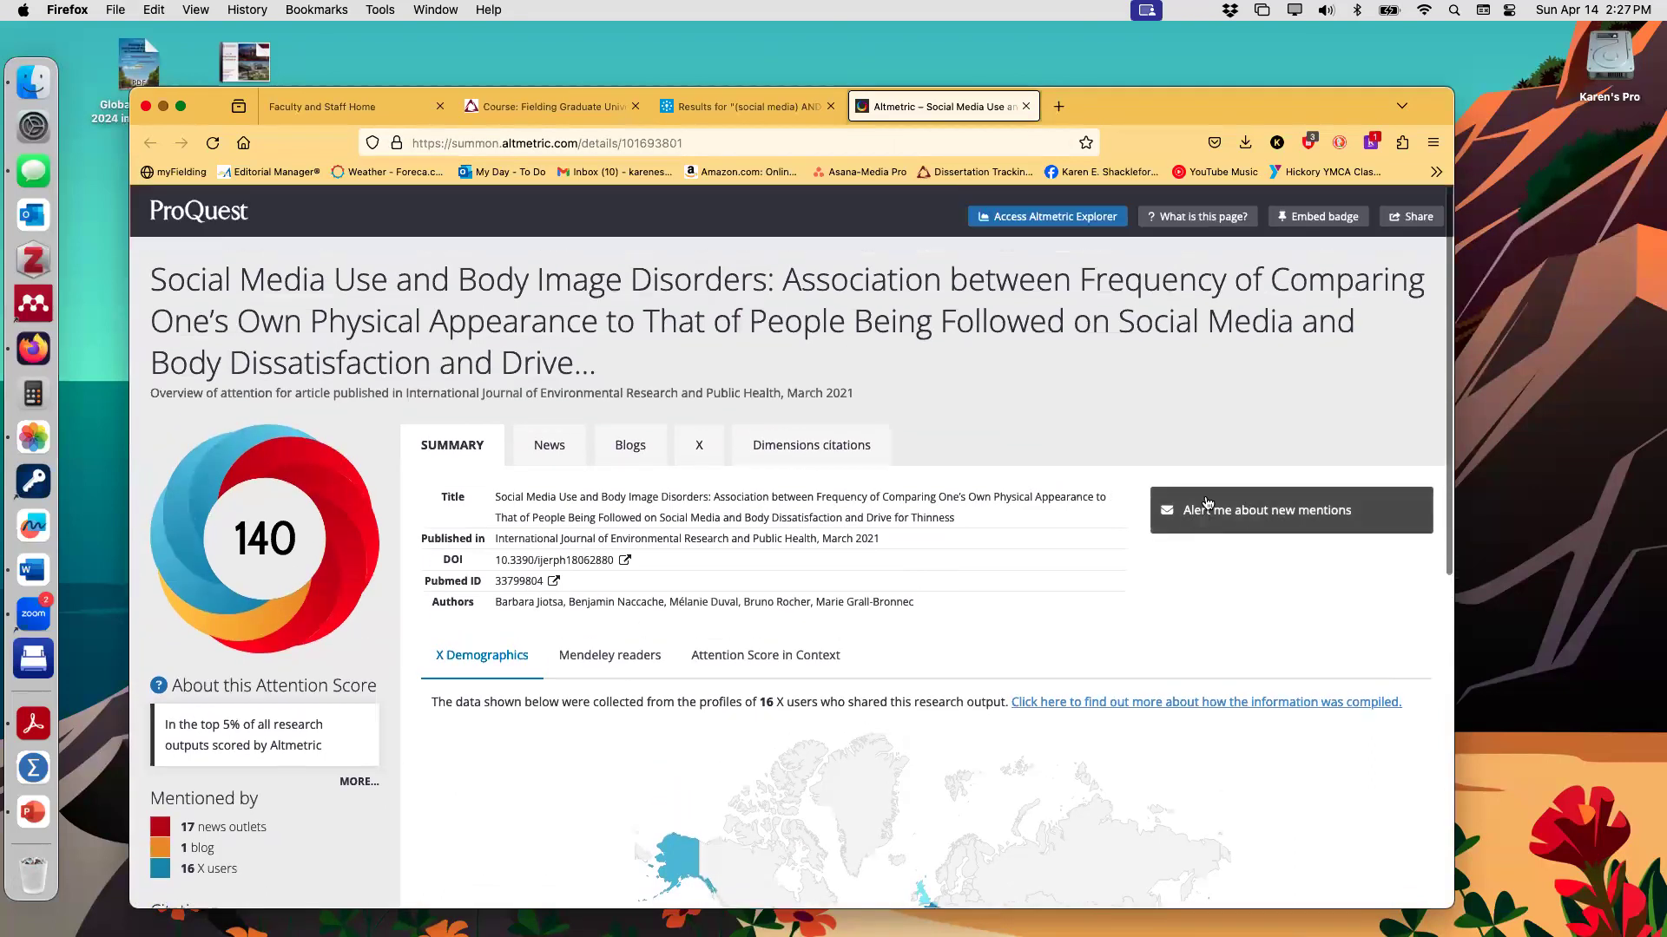
{"action": "left_click", "coordinate": [1026, 106]}
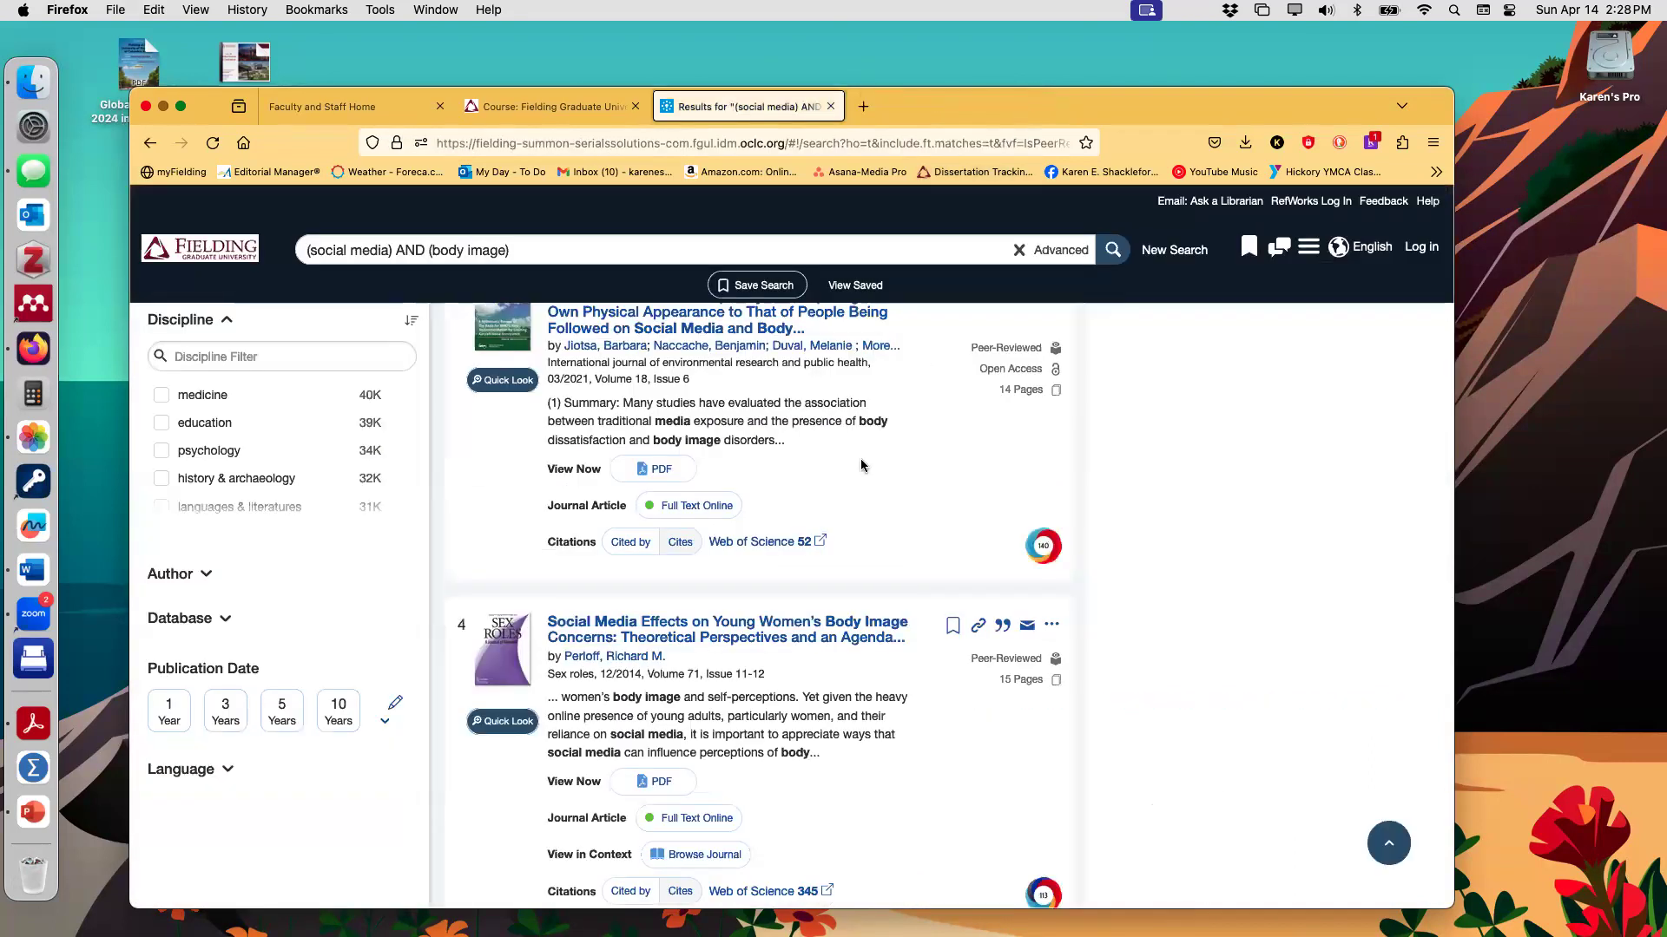
{"action": "scroll", "coordinate": [861, 466], "scroll_direction": "up", "scroll_amount": 10}
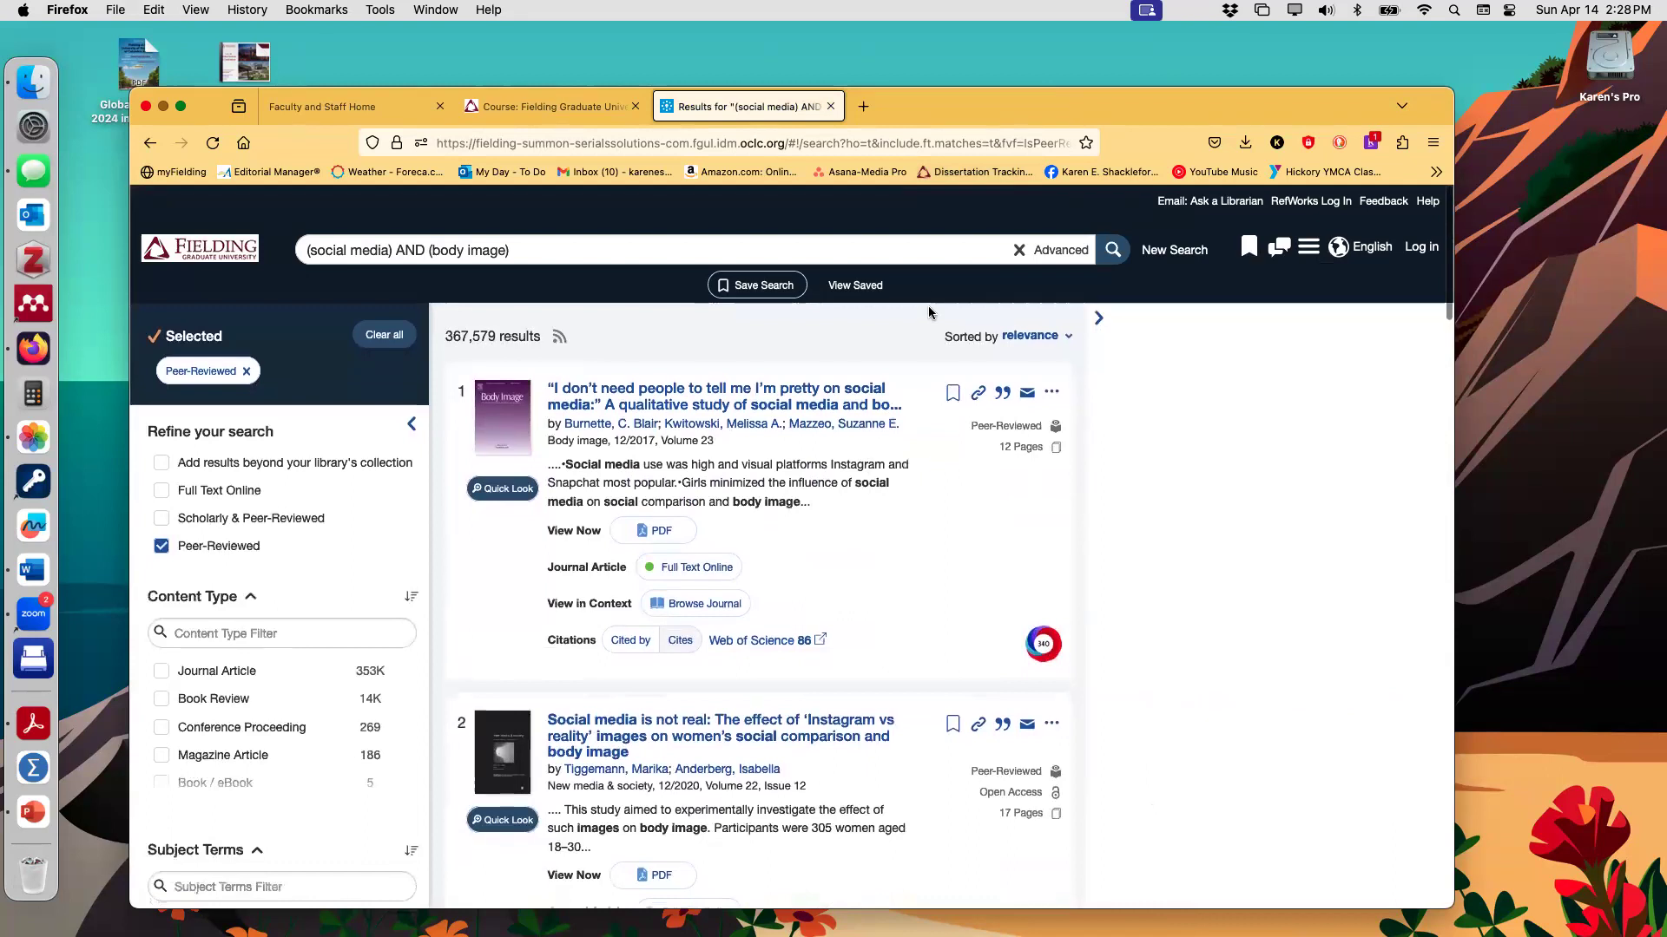